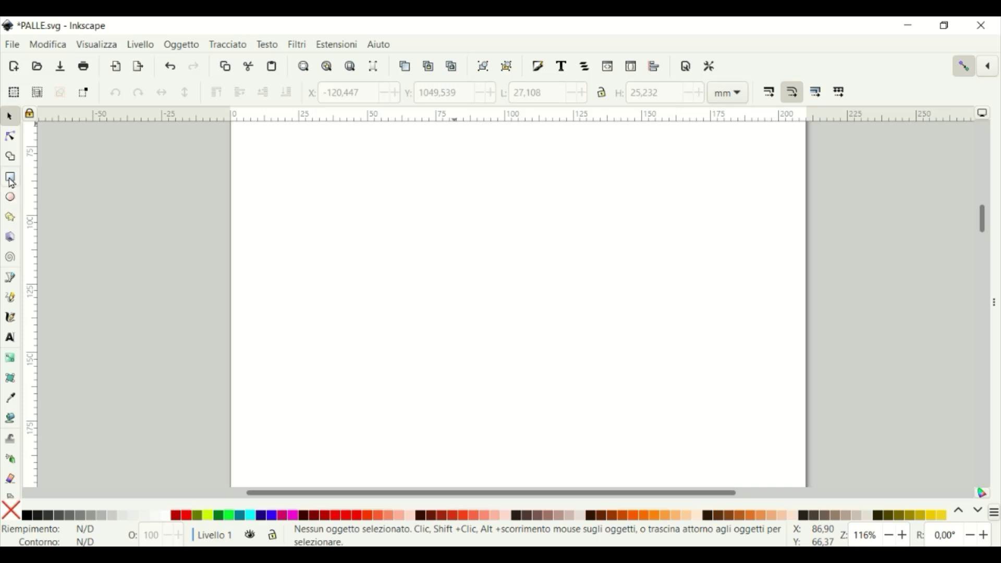
# - Draw a tall rectangle on the page and fill it green
pyautogui.click(10, 177)
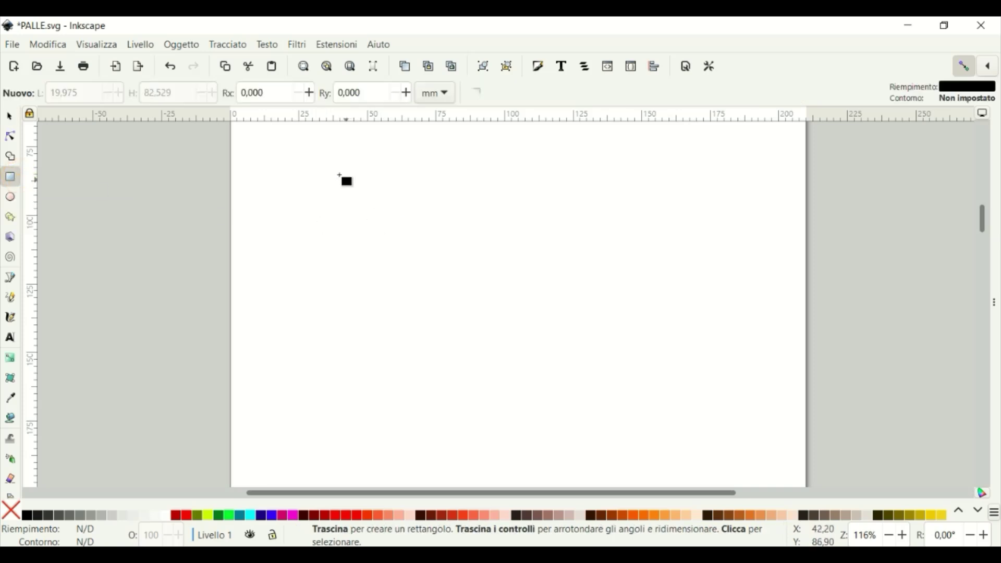
pyautogui.moveTo(333, 172); pyautogui.dragTo(454, 410)
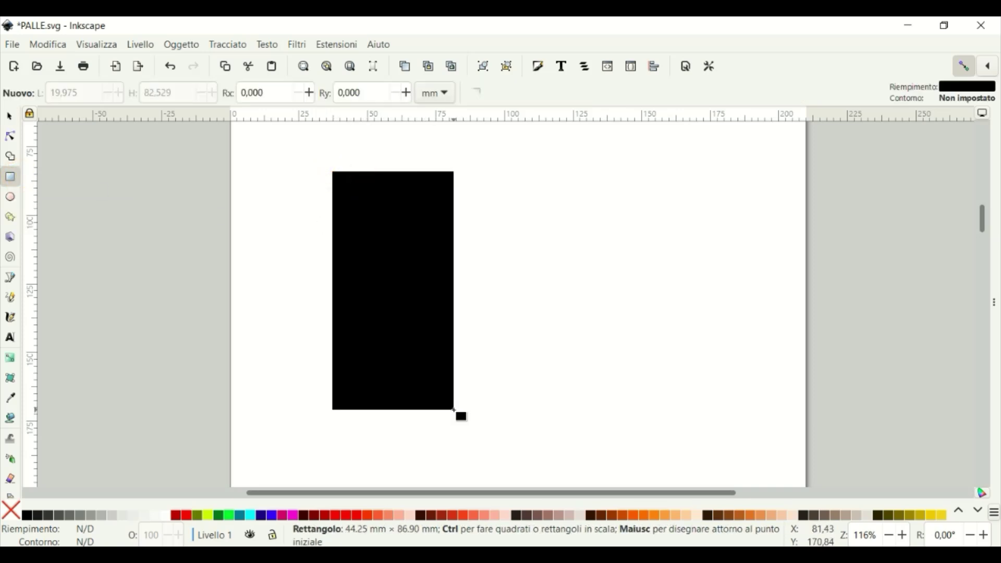
pyautogui.moveTo(454, 411); pyautogui.dragTo(485, 410)
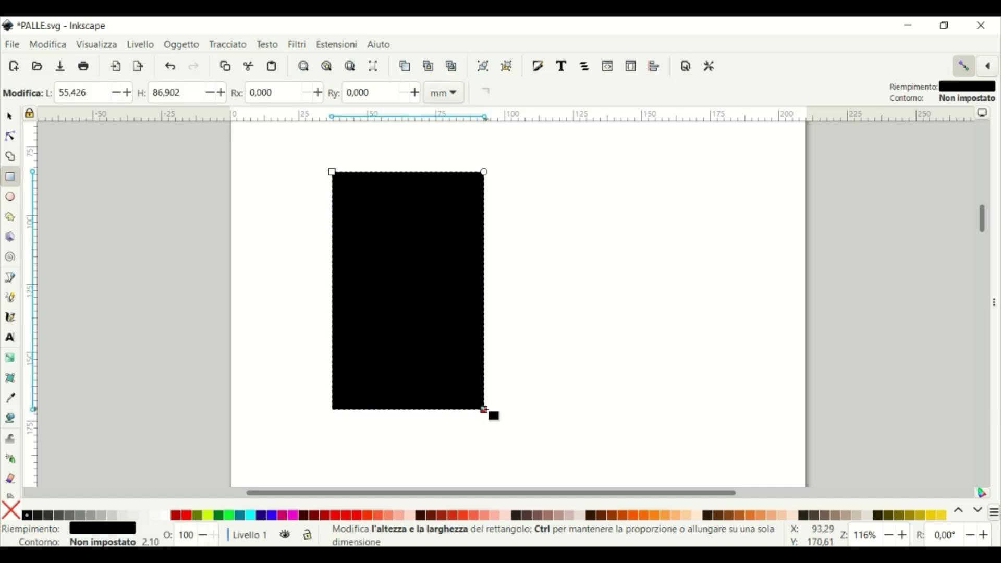
pyautogui.click(219, 516)
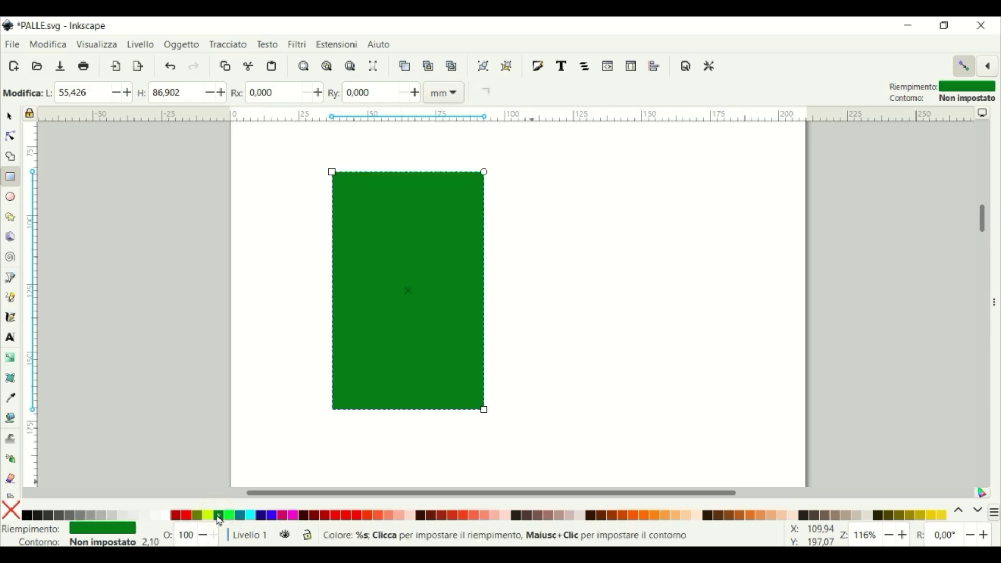
# - Convert the green rectangle into a path with Da oggetto a tracciato
pyautogui.click(10, 118)
pyautogui.click(370, 199)
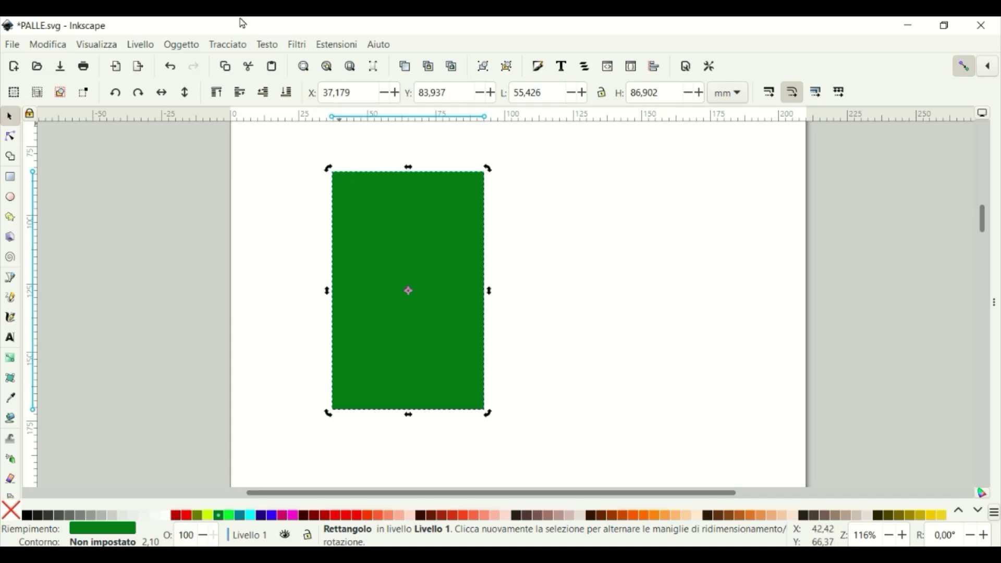
pyautogui.click(225, 47)
pyautogui.click(241, 64)
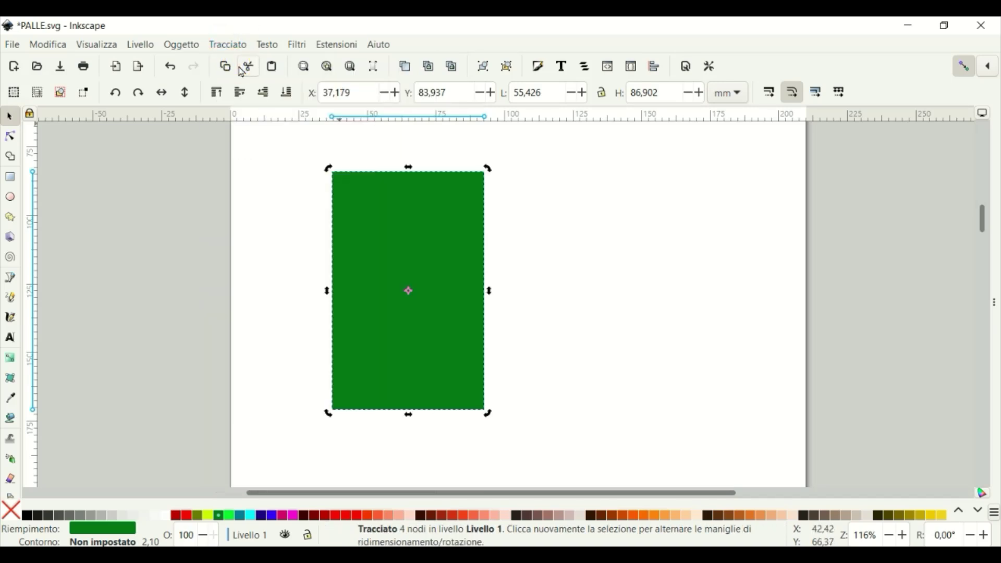
# - Join the rectangle's top two nodes into one peak and curve the bottom edge downward
pyautogui.click(288, 189)
pyautogui.click(402, 217)
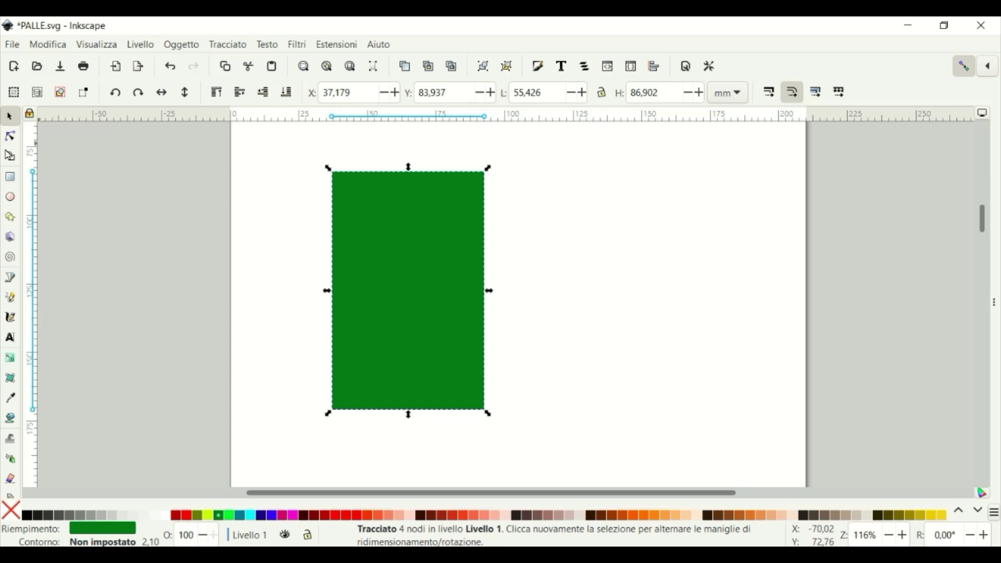
pyautogui.click(13, 138)
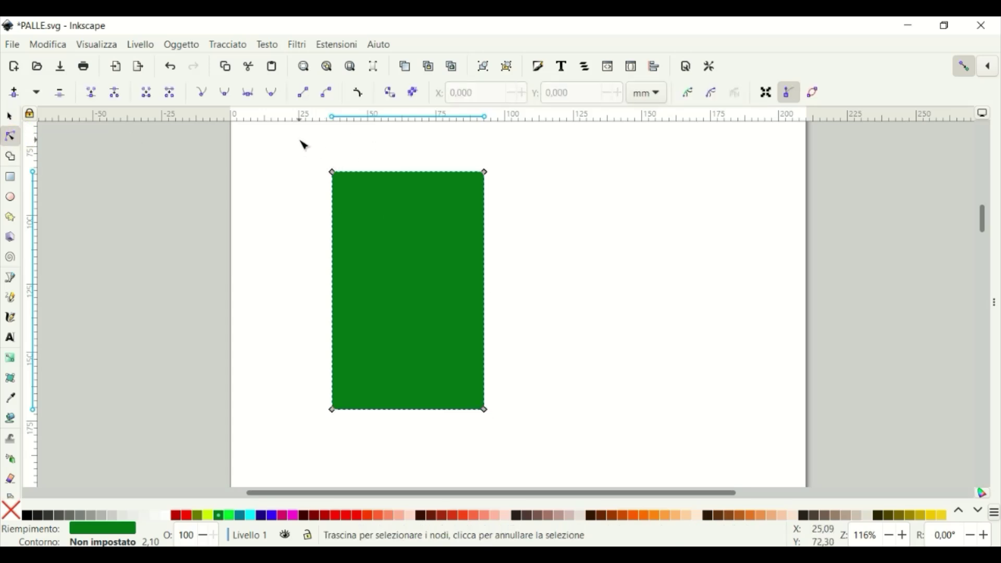
pyautogui.moveTo(305, 146); pyautogui.dragTo(532, 196)
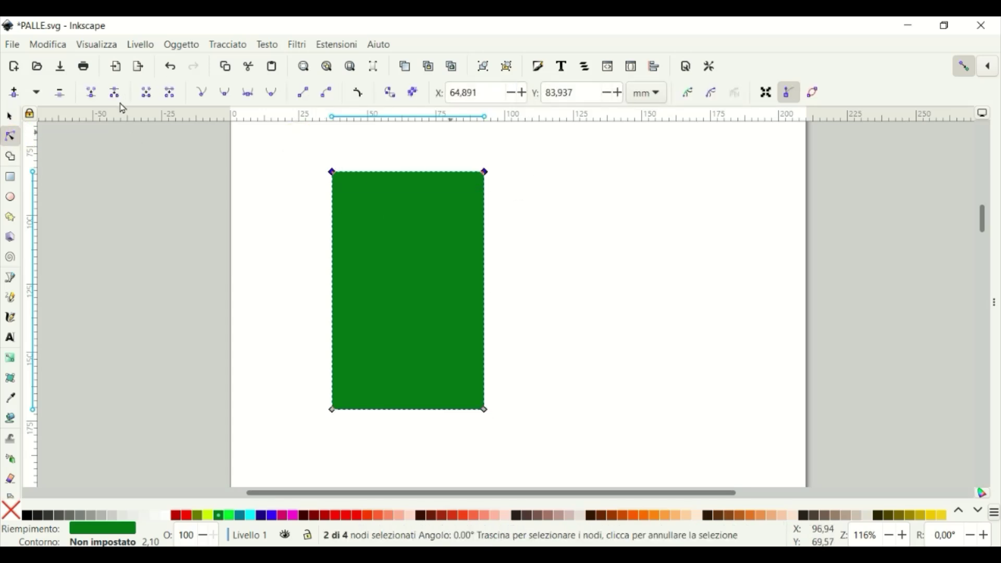
pyautogui.click(91, 94)
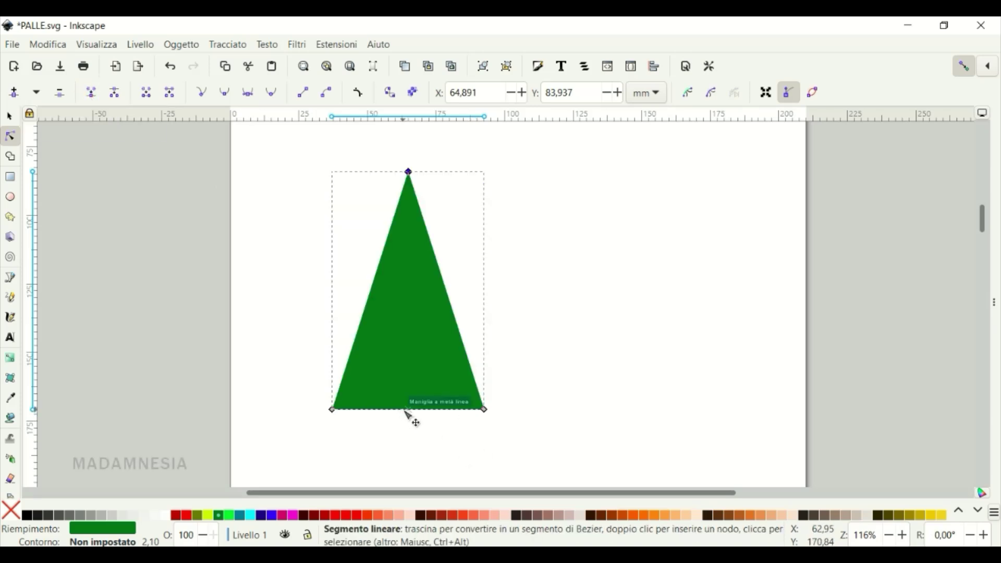
pyautogui.moveTo(408, 411)
pyautogui.mouseDown()
pyautogui.moveTo(405, 431)
pyautogui.moveTo(413, 423)
pyautogui.mouseUp()
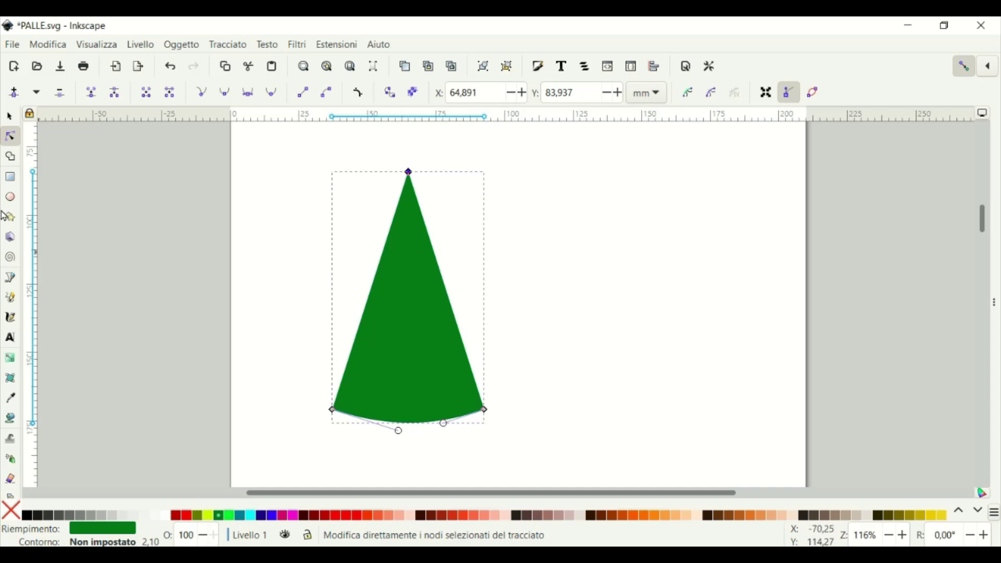
# - Draw a thin yellow-green strip across the triangle's top and convert it to a path
pyautogui.click(12, 180)
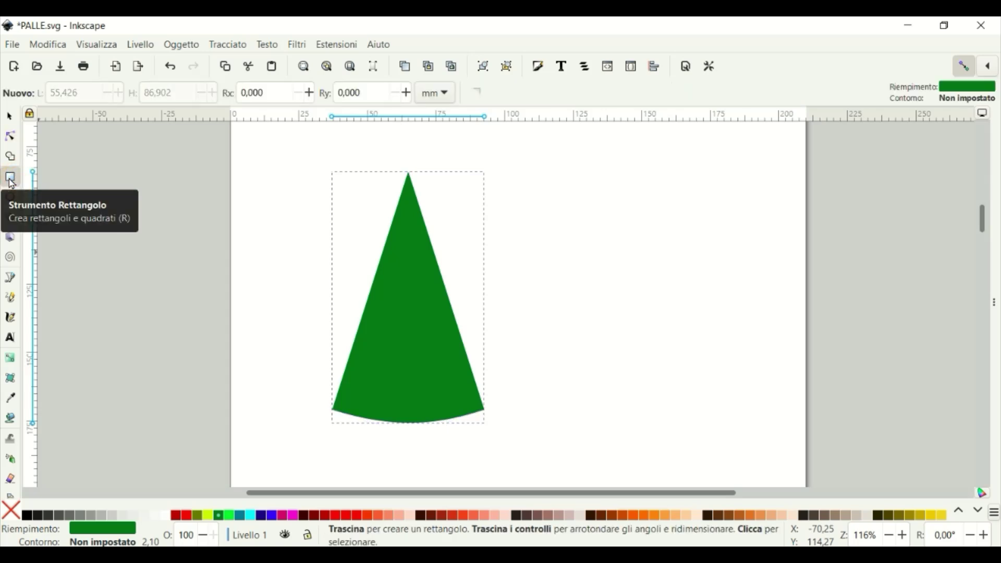
pyautogui.moveTo(257, 196); pyautogui.dragTo(446, 202)
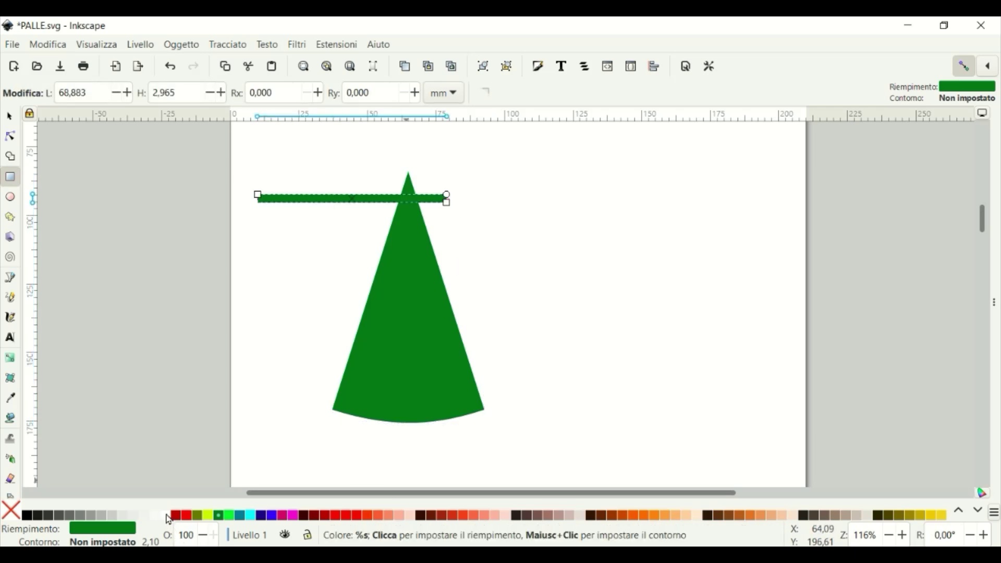
pyautogui.click(208, 516)
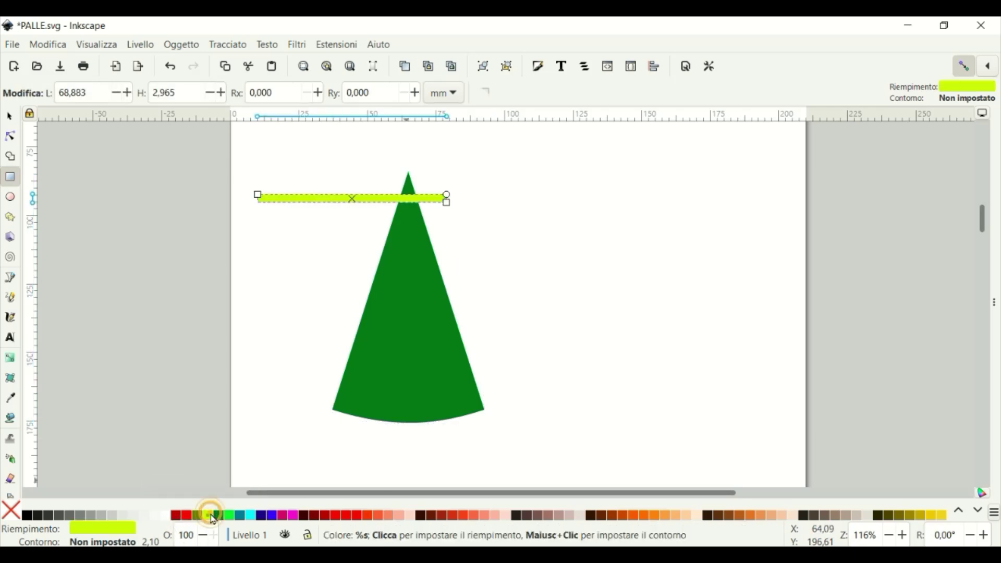
pyautogui.click(226, 45)
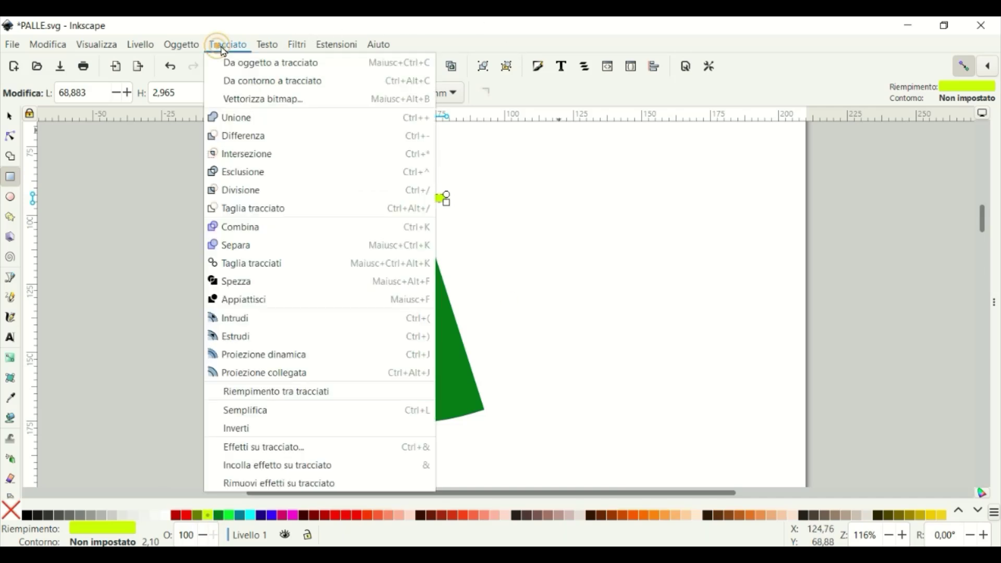
pyautogui.click(245, 61)
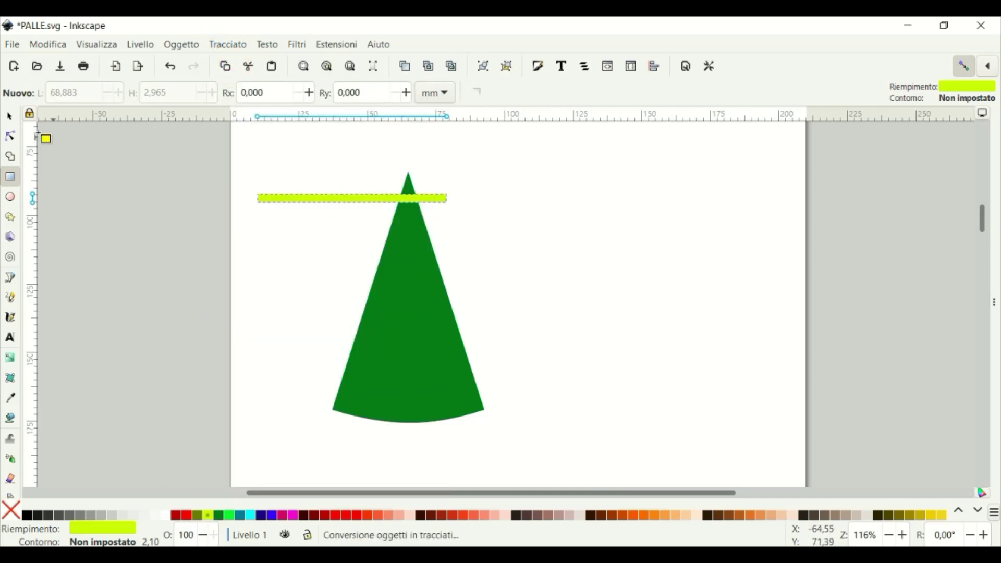
# - Bend the strip's top and bottom edges into a downward-curving band
pyautogui.click(11, 136)
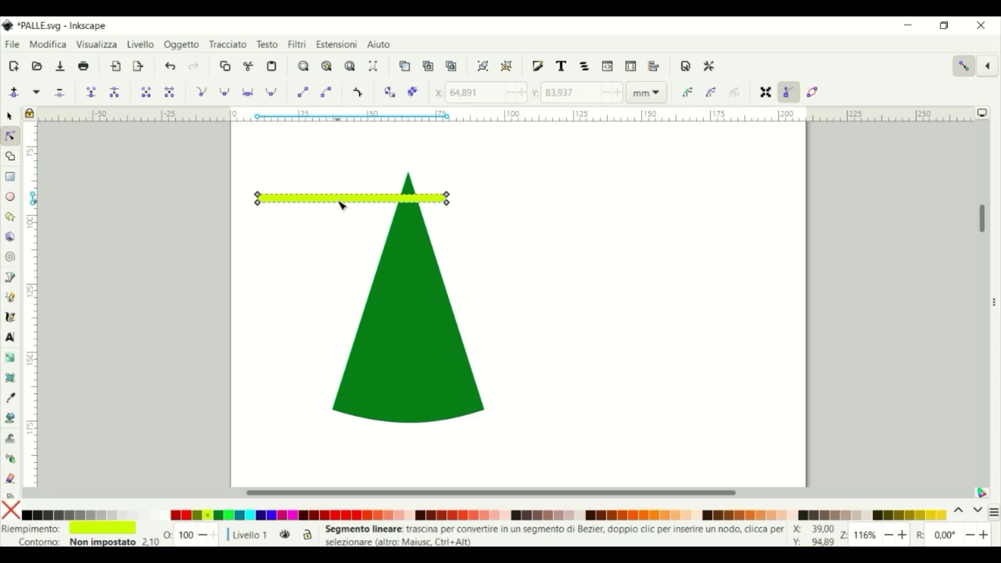
pyautogui.moveTo(342, 205); pyautogui.dragTo(364, 227)
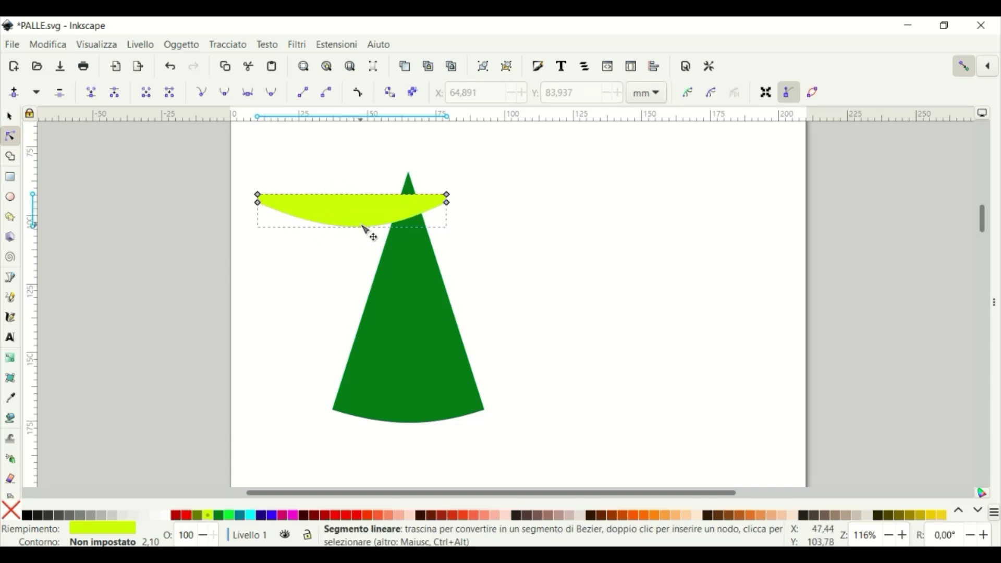
pyautogui.moveTo(347, 194); pyautogui.dragTo(354, 223)
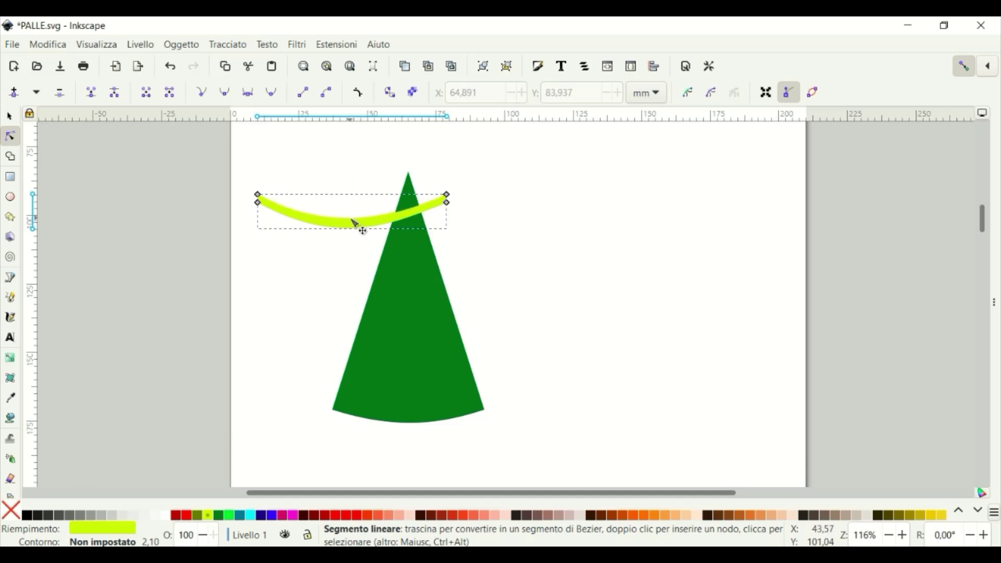
# - Move the curved band right, tilt it counter-clockwise, and duplicate it
pyautogui.press('s')
pyautogui.moveTo(374, 231); pyautogui.dragTo(445, 230)
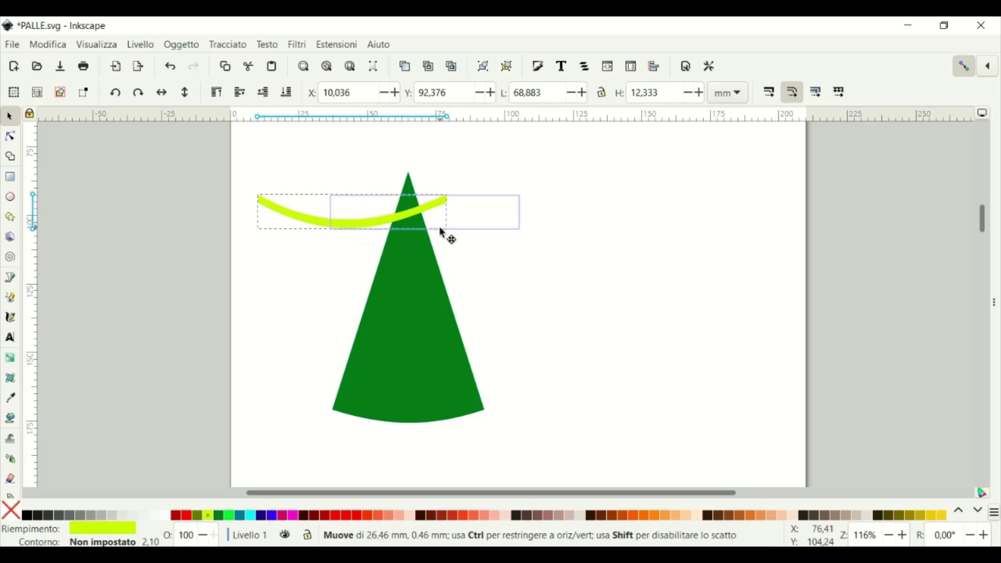
pyautogui.click(445, 229)
pyautogui.press('[')
pyautogui.press('[')
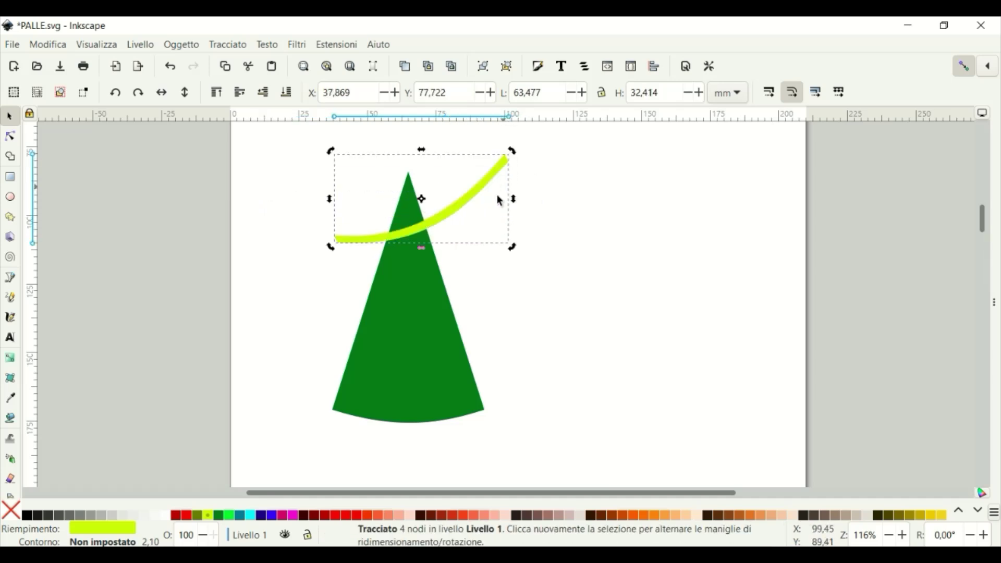
pyautogui.rightClick(452, 223)
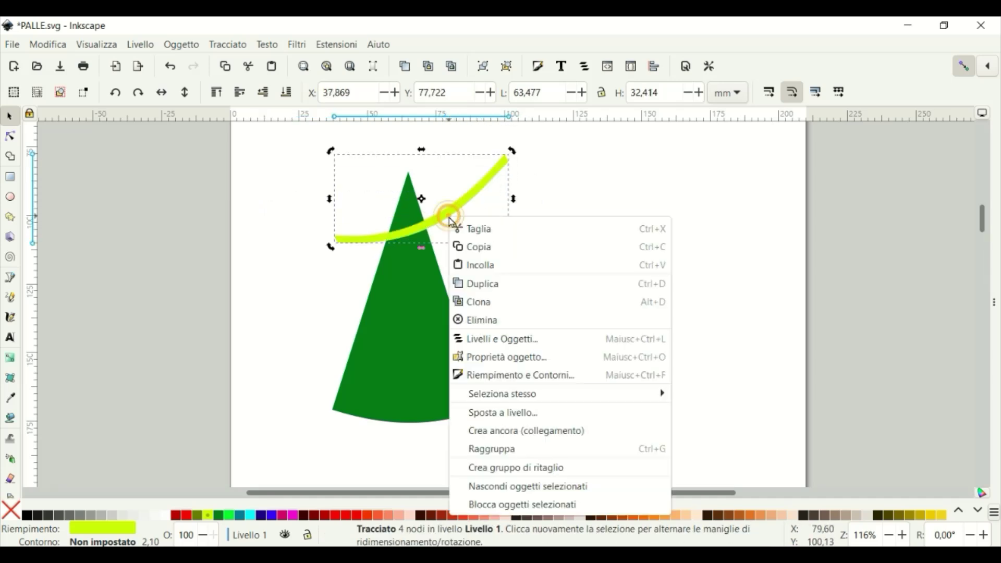
pyautogui.click(485, 284)
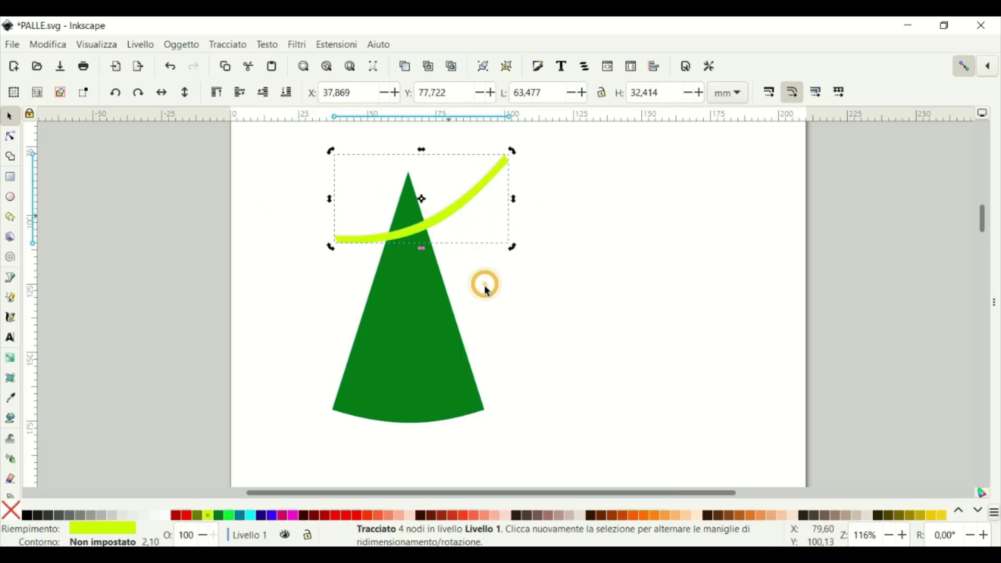
# - Place the band copy as a horizontal arc on the tree and add a flipped, tilted lower copy
pyautogui.click(138, 93)
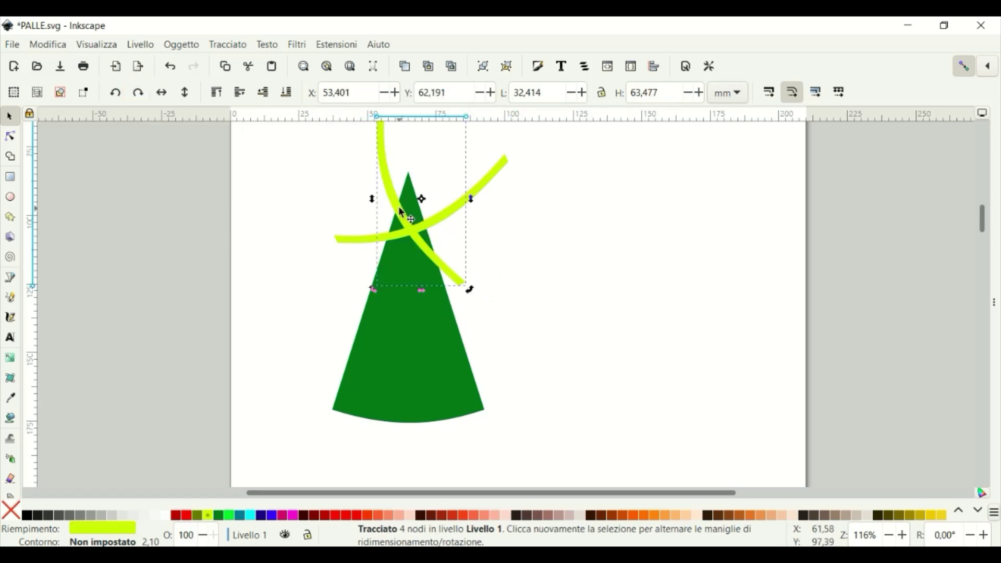
pyautogui.moveTo(402, 212); pyautogui.dragTo(416, 322)
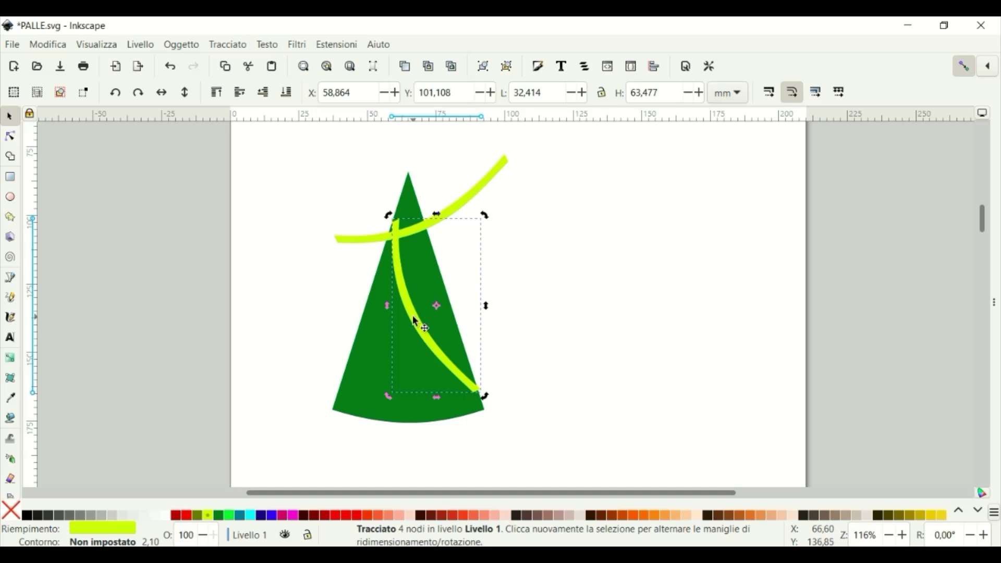
pyautogui.moveTo(485, 397)
pyautogui.mouseDown()
pyautogui.moveTo(439, 345)
pyautogui.moveTo(429, 305)
pyautogui.moveTo(402, 361)
pyautogui.mouseUp()
pyautogui.rightClick(438, 252)
pyautogui.click(470, 316)
pyautogui.click(185, 92)
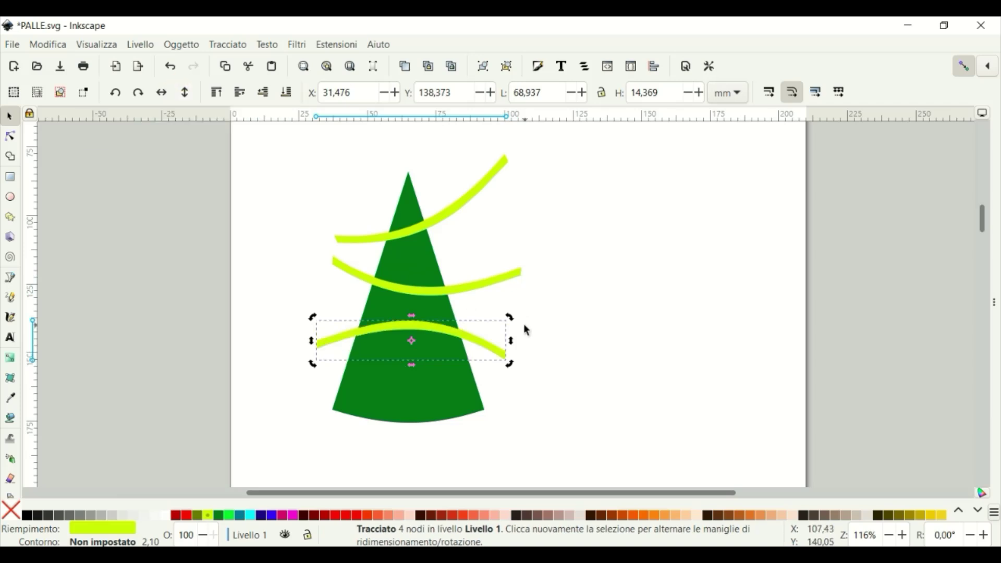
pyautogui.moveTo(524, 325)
pyautogui.mouseDown()
pyautogui.moveTo(514, 285)
pyautogui.moveTo(526, 285)
pyautogui.mouseUp()
# - Rotate the middle arc clockwise and flip the bottom arc into a gentler curve
pyautogui.click(474, 282)
pyautogui.click(449, 349)
pyautogui.click(162, 93)
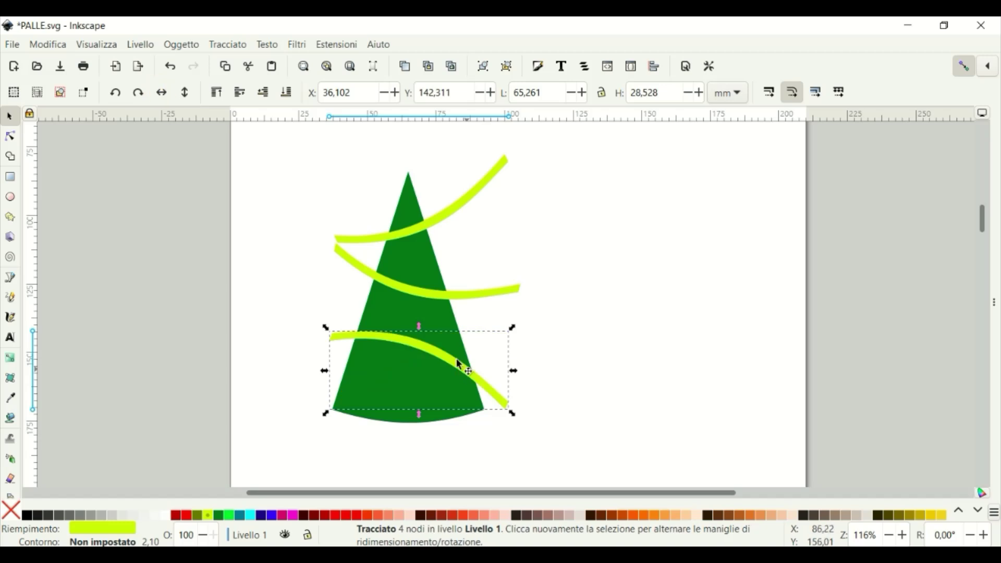
pyautogui.click(459, 364)
pyautogui.moveTo(512, 328)
pyautogui.mouseDown()
pyautogui.moveTo(493, 393)
pyautogui.moveTo(477, 353)
pyautogui.mouseUp()
pyautogui.click(485, 351)
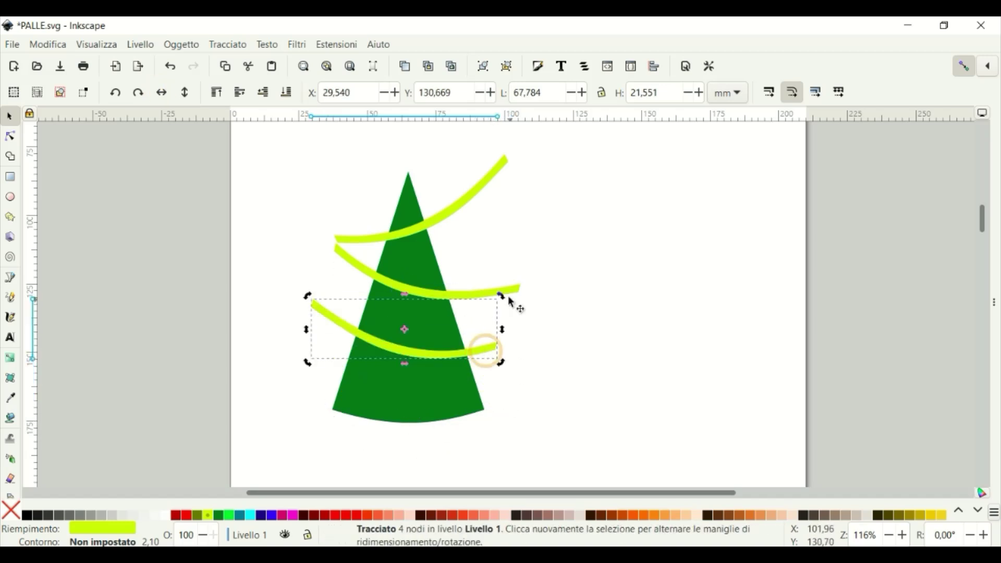
pyautogui.press('h')
# - Widen the bottom arc leftward, lower it on the tree, and rotate it more steeply
pyautogui.click(457, 340)
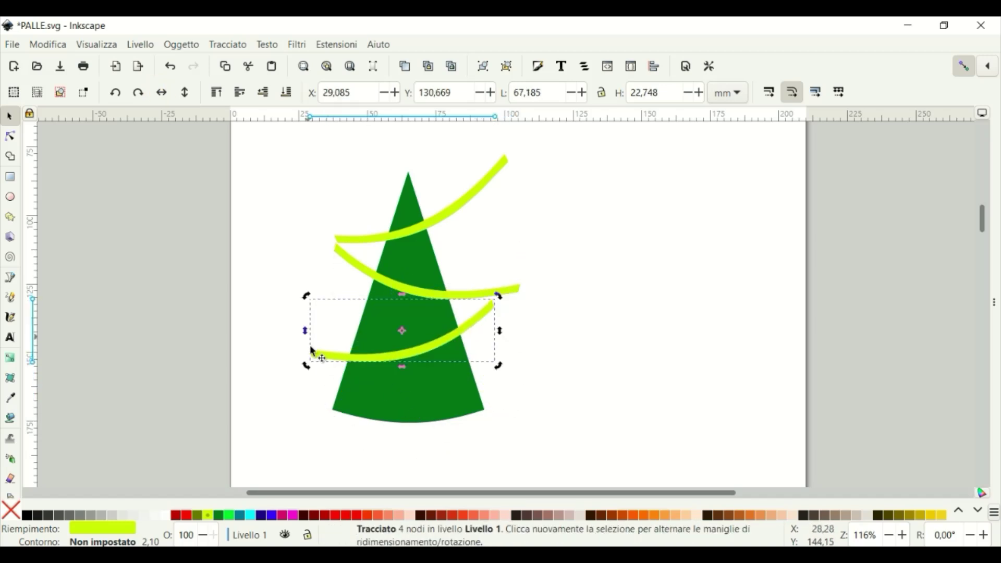
pyautogui.moveTo(306, 328); pyautogui.dragTo(286, 328)
pyautogui.moveTo(462, 328); pyautogui.dragTo(466, 346)
pyautogui.click(465, 346)
pyautogui.moveTo(502, 310); pyautogui.dragTo(494, 304)
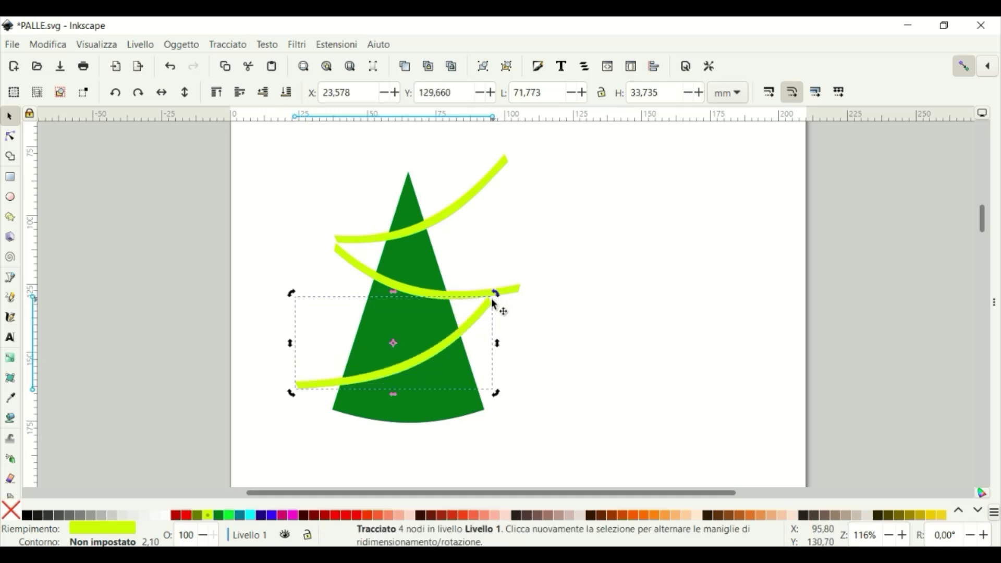
# - Select the cone with its three bands and duplicate them together
pyautogui.click(657, 380)
pyautogui.moveTo(555, 127); pyautogui.dragTo(227, 459)
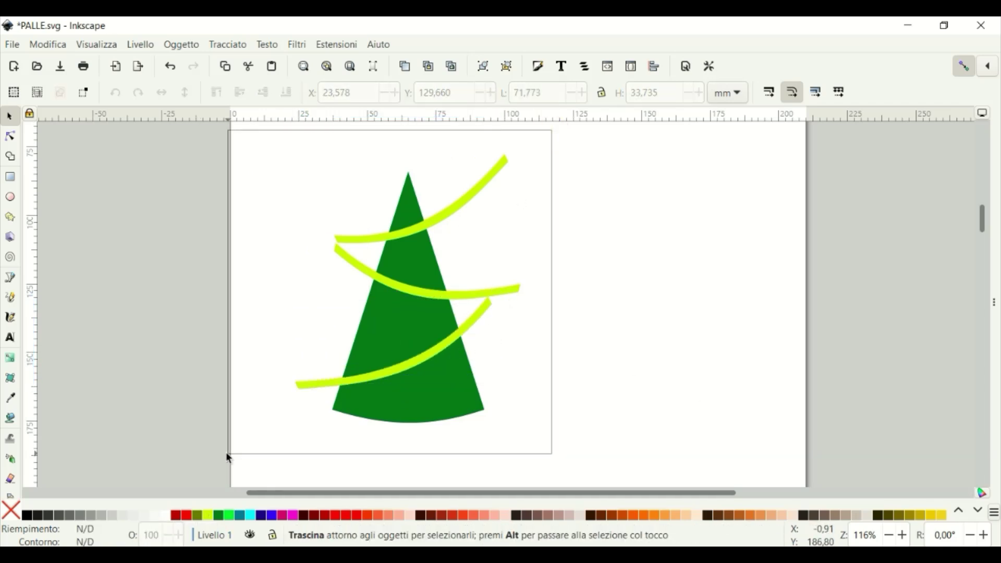
pyautogui.rightClick(377, 279)
pyautogui.click(413, 280)
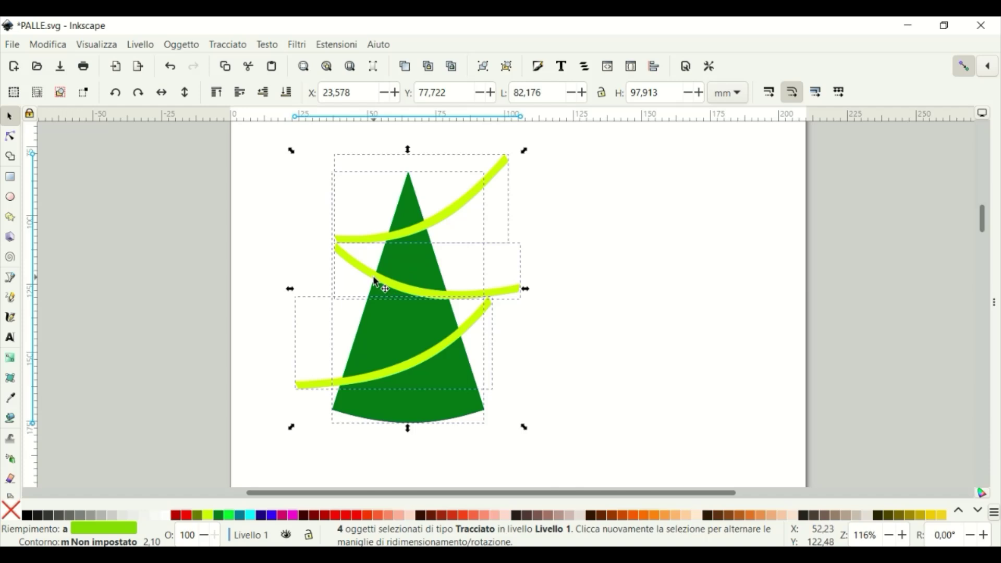
# - Move the banded copy to the right, then select the original tree for the Shape Builder
pyautogui.moveTo(386, 283); pyautogui.dragTo(724, 273)
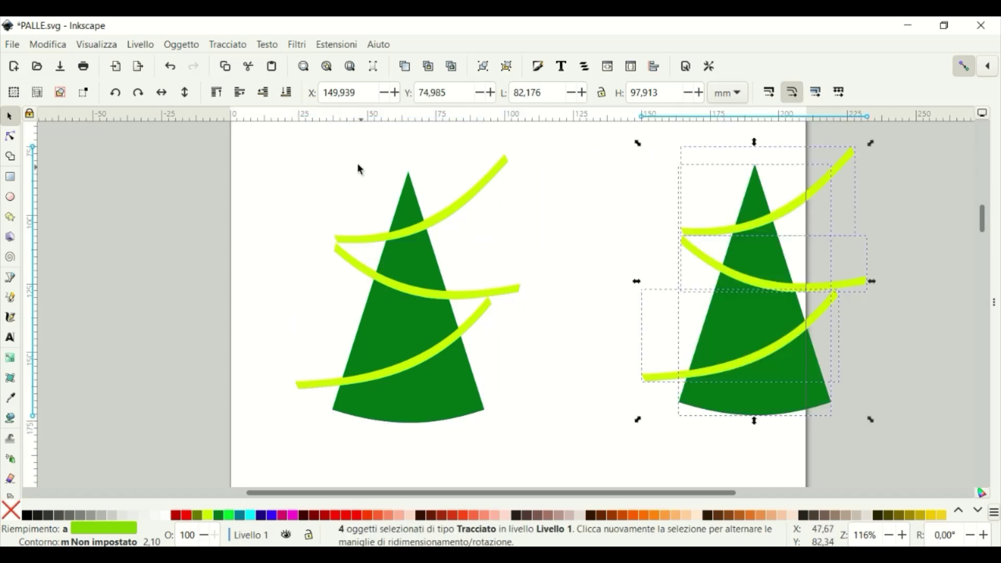
pyautogui.moveTo(266, 144); pyautogui.dragTo(583, 474)
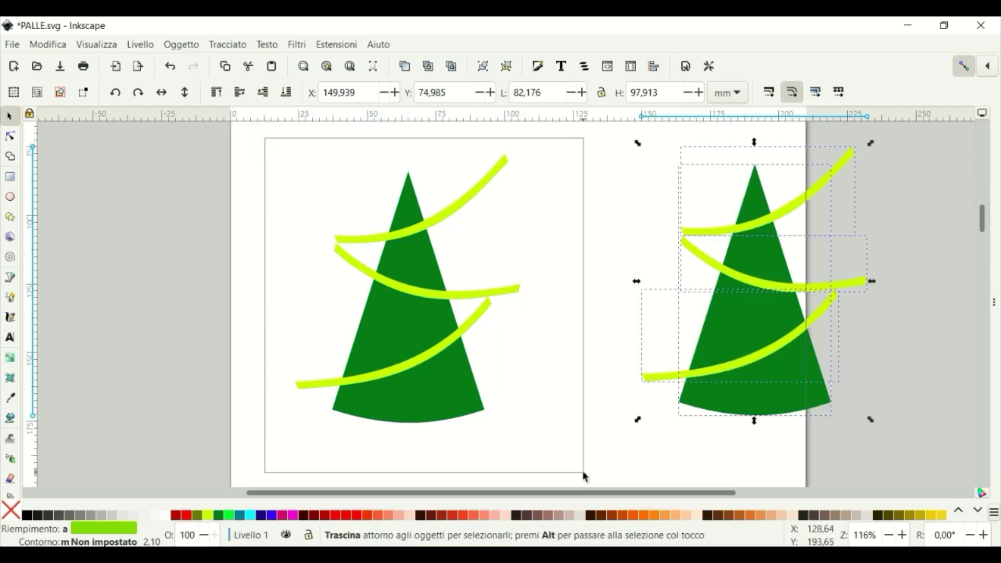
pyautogui.click(10, 157)
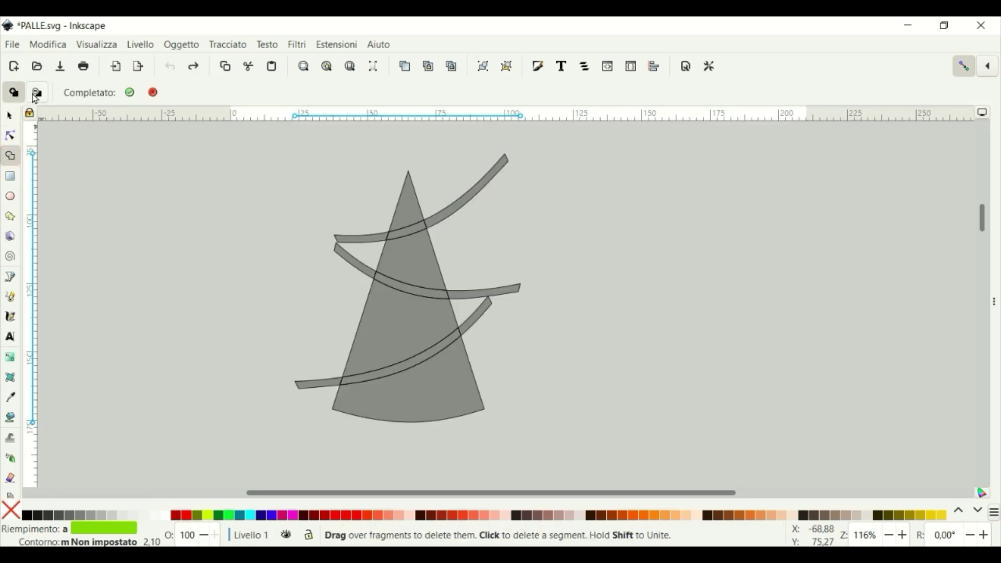
# - Delete all eight band fragments inside and outside the cone, leaving separated green tiers
pyautogui.click(447, 212)
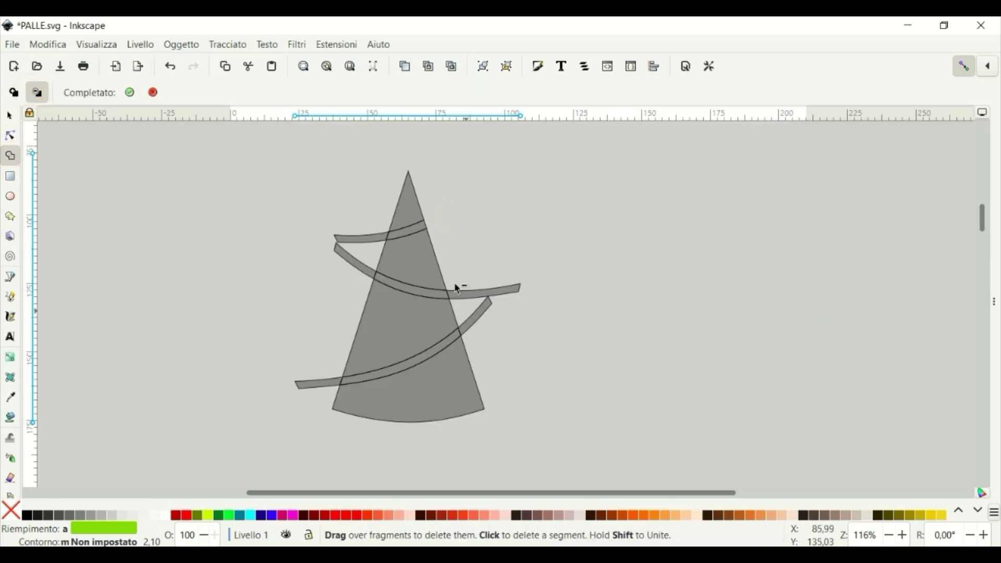
pyautogui.click(417, 229)
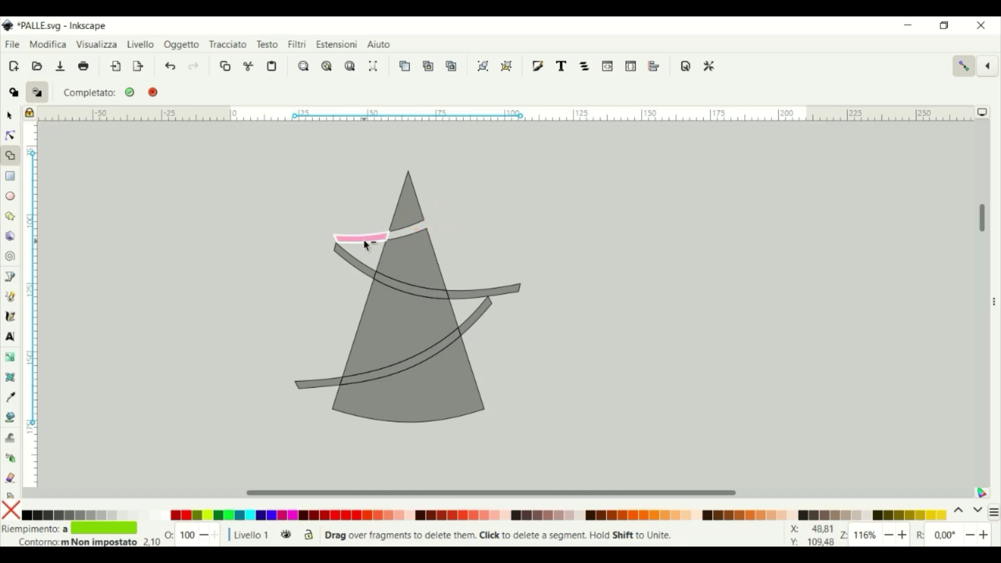
pyautogui.click(364, 239)
pyautogui.click(351, 260)
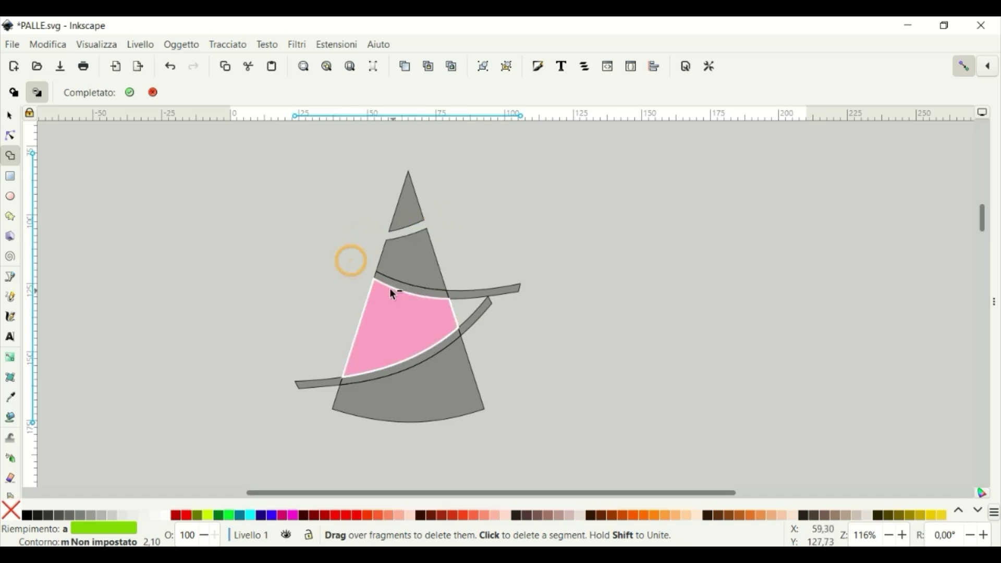
pyautogui.click(391, 286)
pyautogui.click(466, 292)
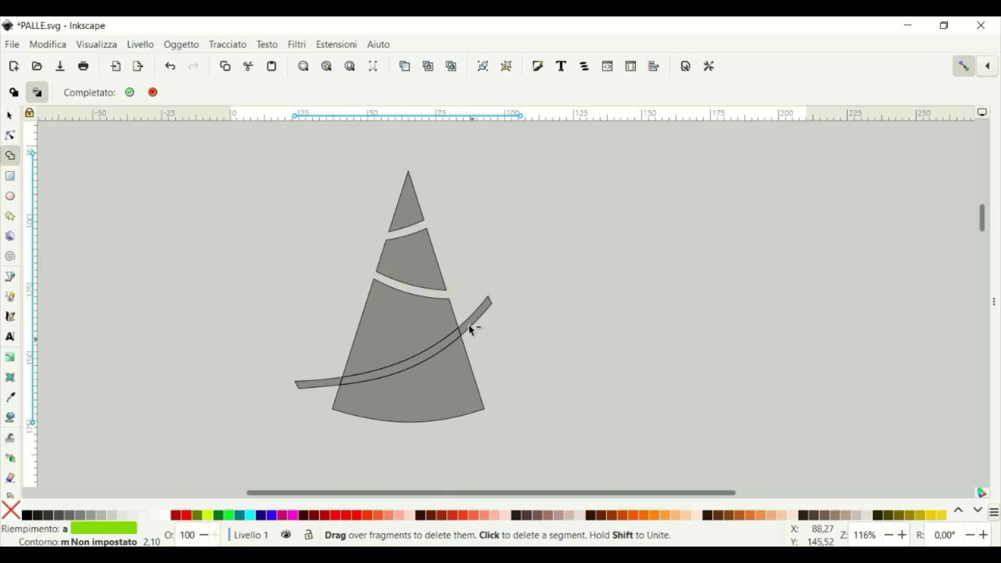
pyautogui.click(470, 329)
pyautogui.click(440, 351)
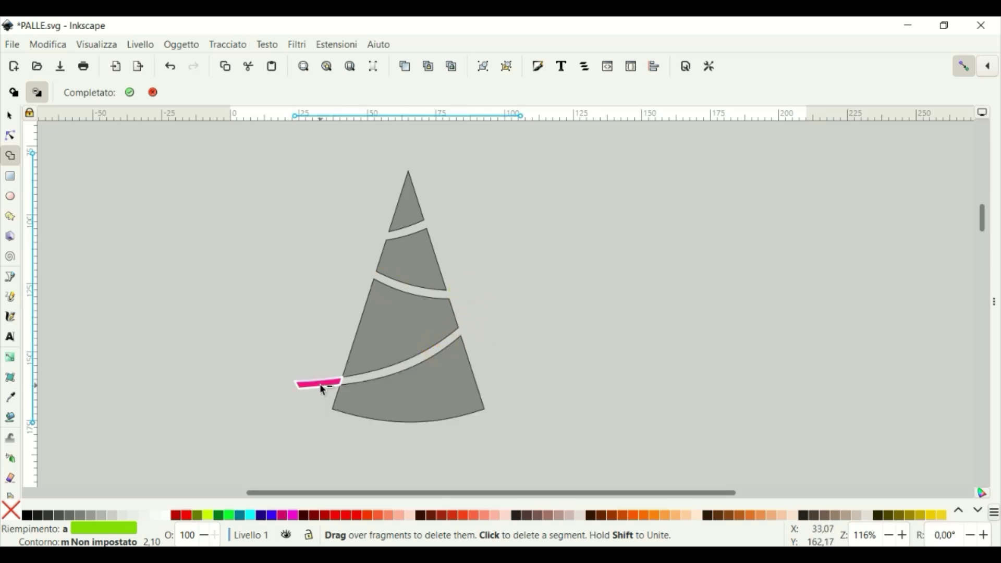
pyautogui.click(9, 116)
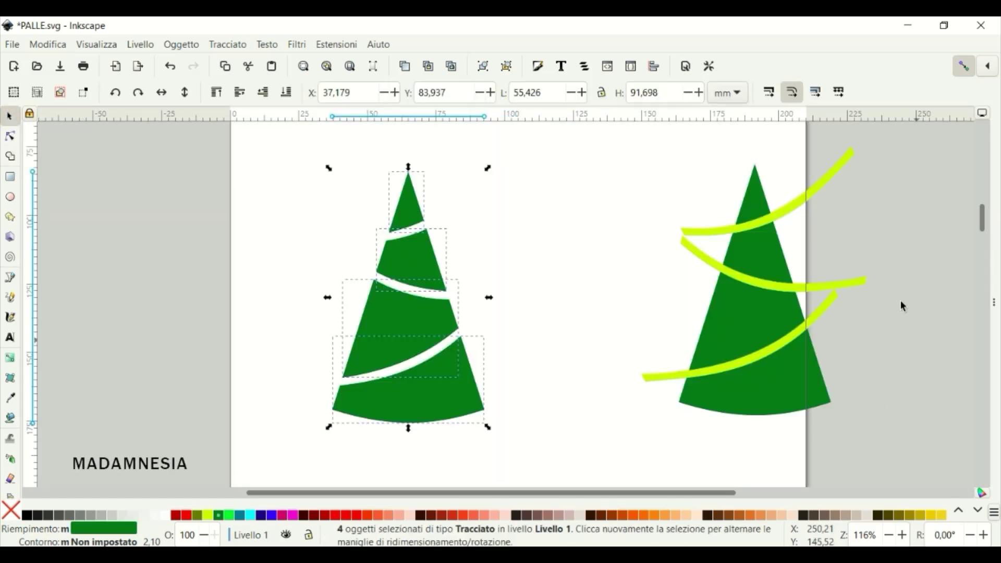
# - Draw a circle with the Ellipse tool and move it onto the tree
pyautogui.scroll(-3, 984, 219)
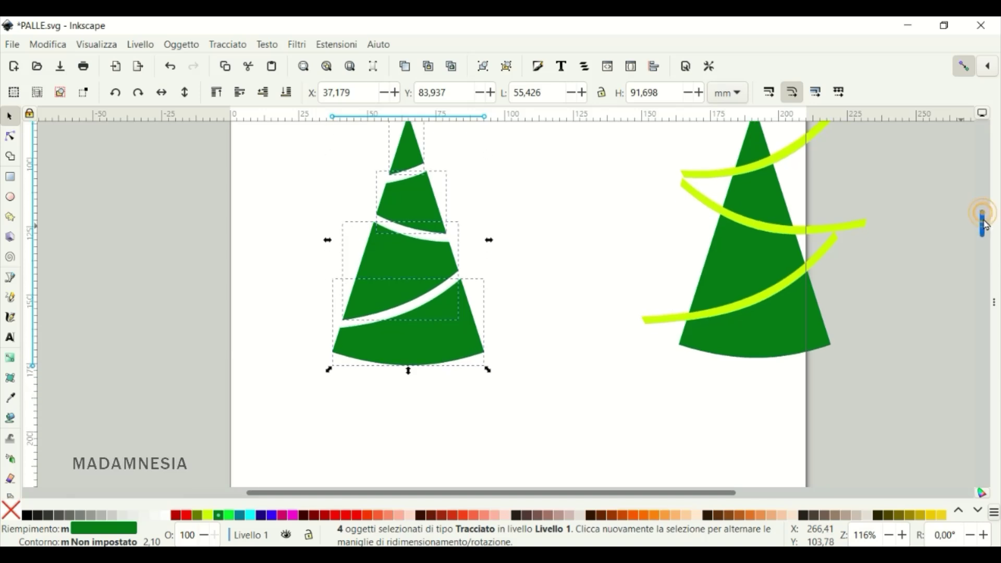
pyautogui.click(11, 197)
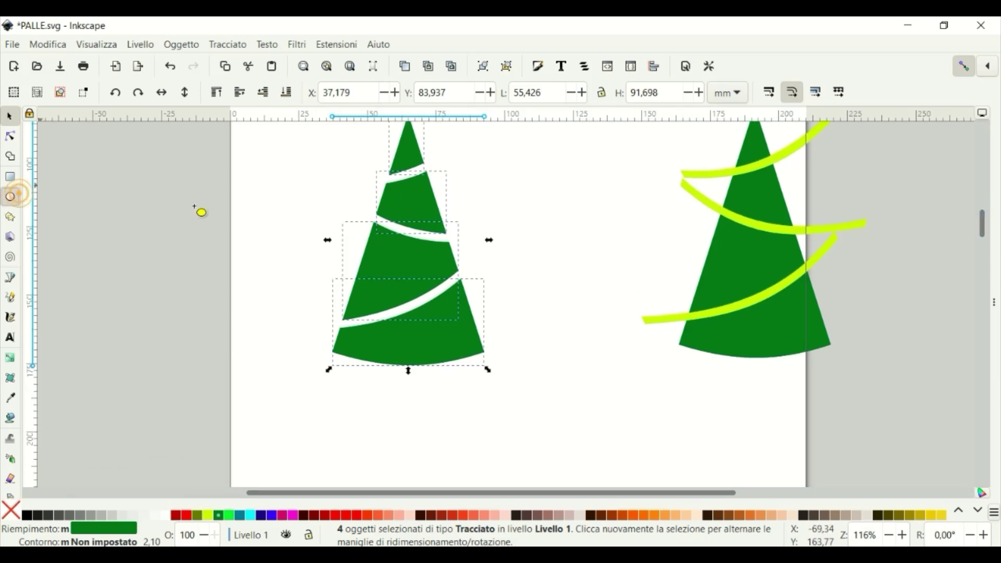
pyautogui.moveTo(248, 200); pyautogui.dragTo(276, 223)
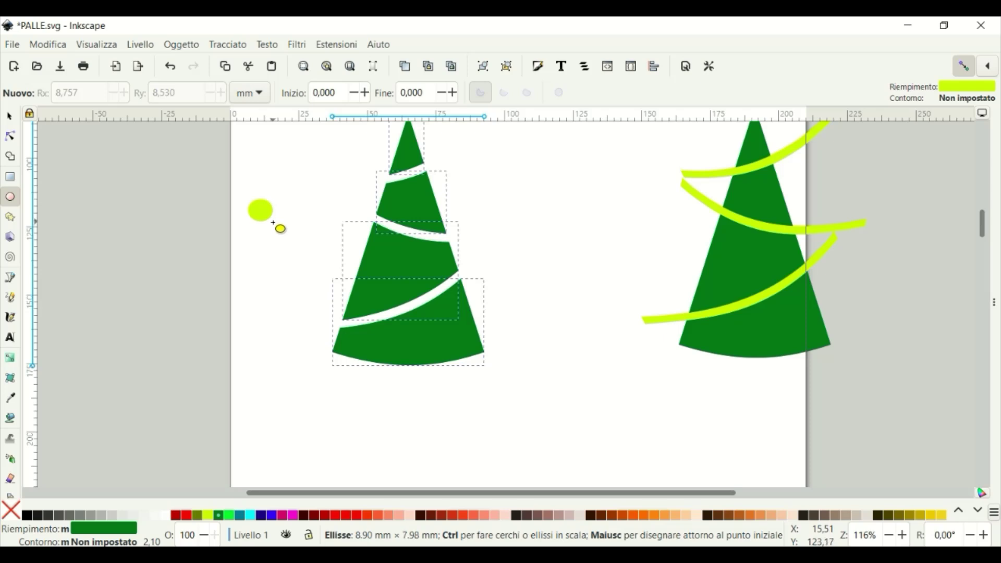
pyautogui.moveTo(276, 225); pyautogui.dragTo(385, 328)
pyautogui.click(10, 115)
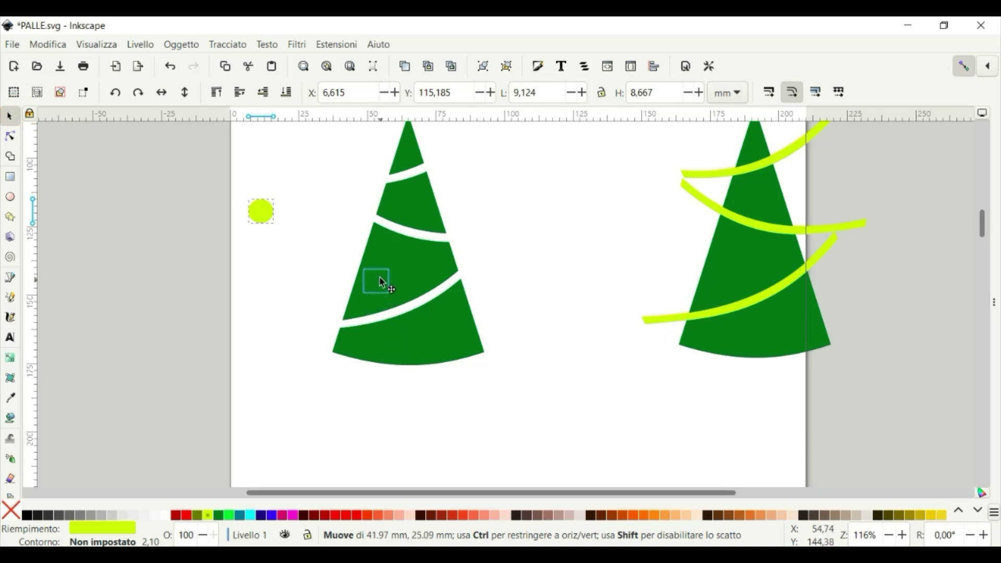
pyautogui.moveTo(381, 280); pyautogui.dragTo(382, 287)
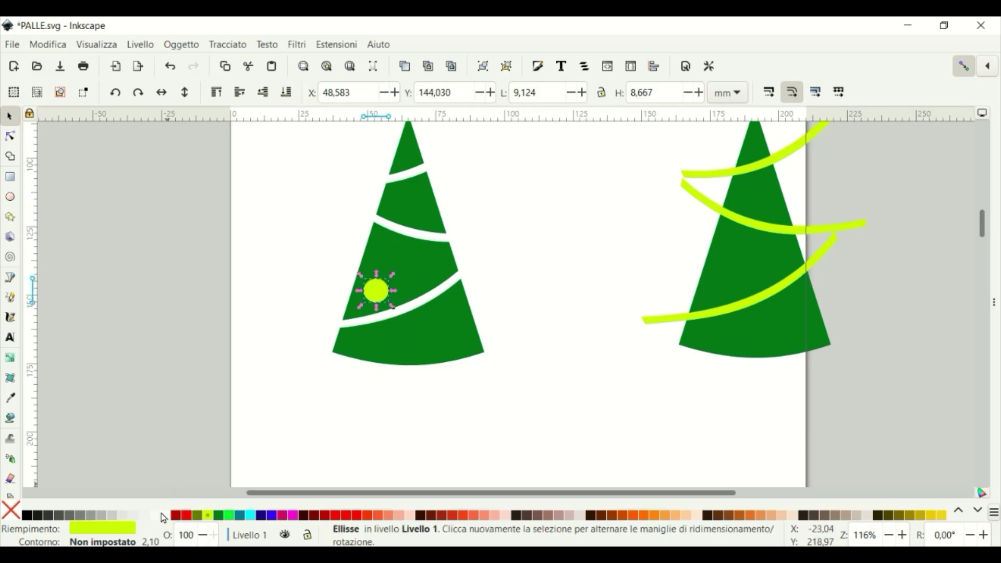
# - Place another circle elsewhere on the tree and set snapping to simple mode
pyautogui.rightClick(376, 290)
pyautogui.click(386, 315)
pyautogui.moveTo(382, 299)
pyautogui.mouseDown()
pyautogui.moveTo(410, 267)
pyautogui.moveTo(451, 337)
pyautogui.mouseUp()
pyautogui.click(988, 66)
pyautogui.click(915, 504)
# - Duplicate the dots with Ctrl+D, placing copies near the tree top and middle
pyautogui.click(378, 295)
pyautogui.hotkey('ctrl', 'd')
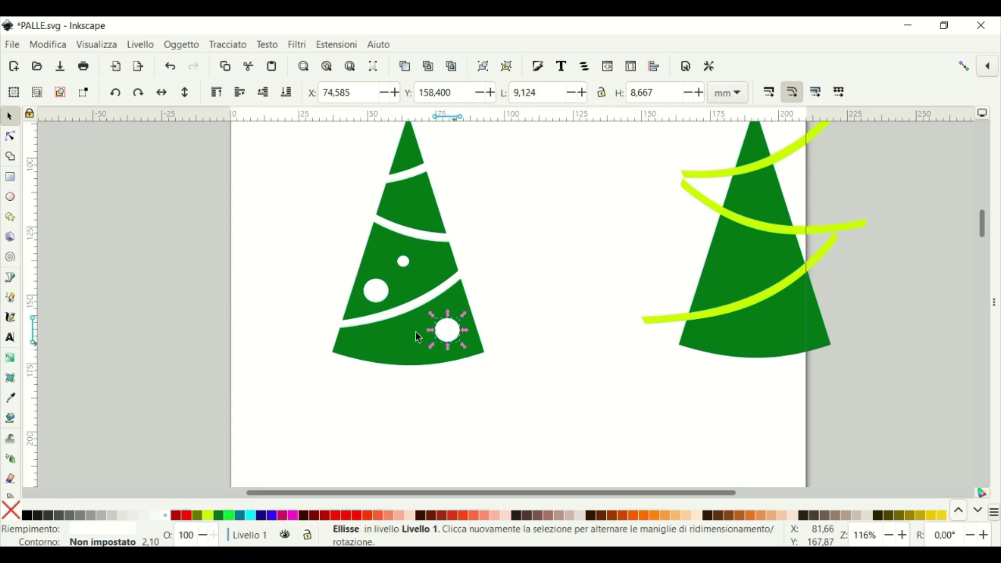
pyautogui.click(405, 267)
pyautogui.hotkey('ctrl', 'd')
pyautogui.moveTo(406, 267); pyautogui.dragTo(409, 162)
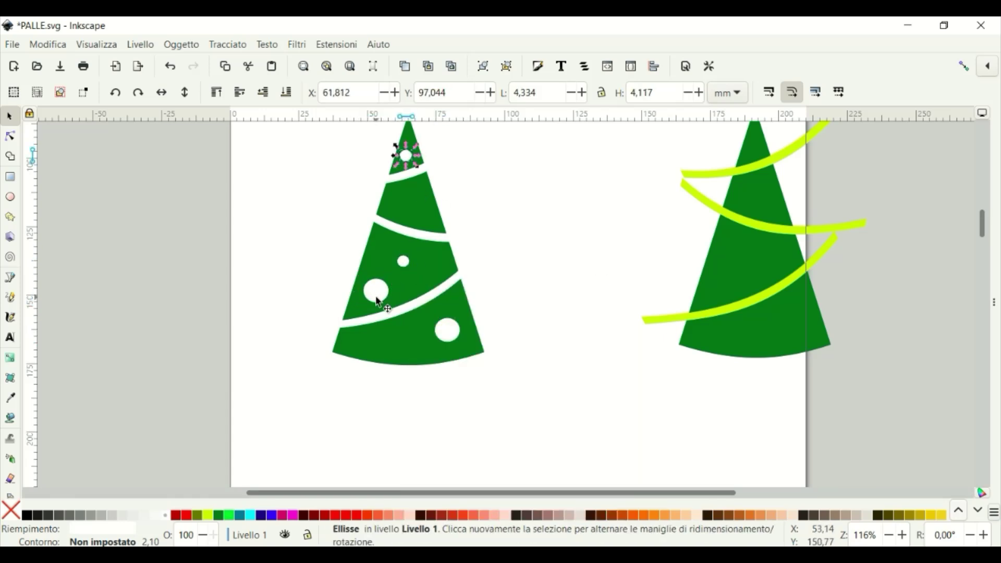
pyautogui.click(375, 301)
pyautogui.hotkey('ctrl', 'd')
pyautogui.moveTo(375, 301); pyautogui.dragTo(412, 216)
pyautogui.press('Escape')
pyautogui.moveTo(505, 493); pyautogui.dragTo(535, 493)
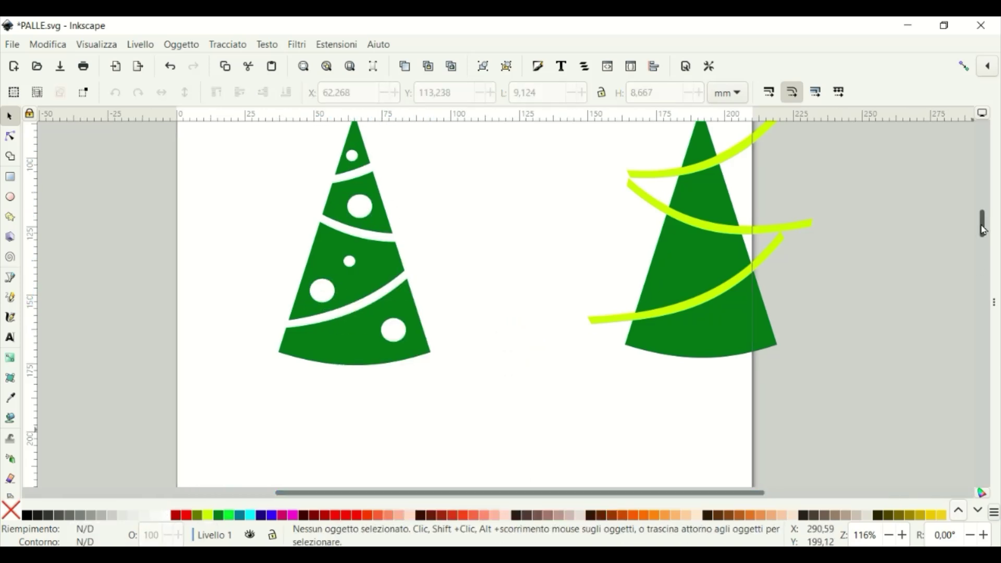
pyautogui.click(10, 176)
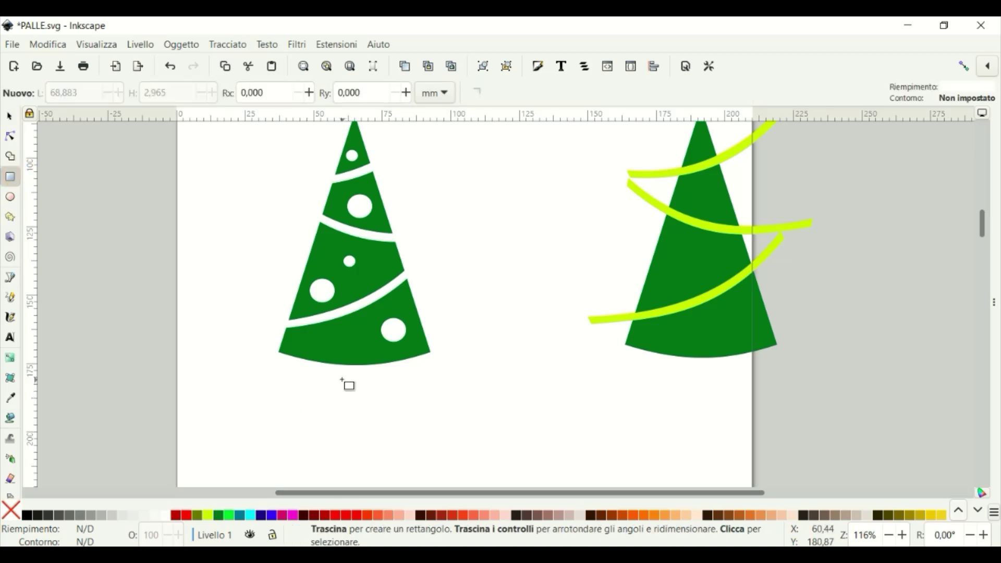
# - Draw a dark brown trunk below the tree and narrow it to 11.404 × 23.265 mm
pyautogui.moveTo(341, 379); pyautogui.dragTo(390, 441)
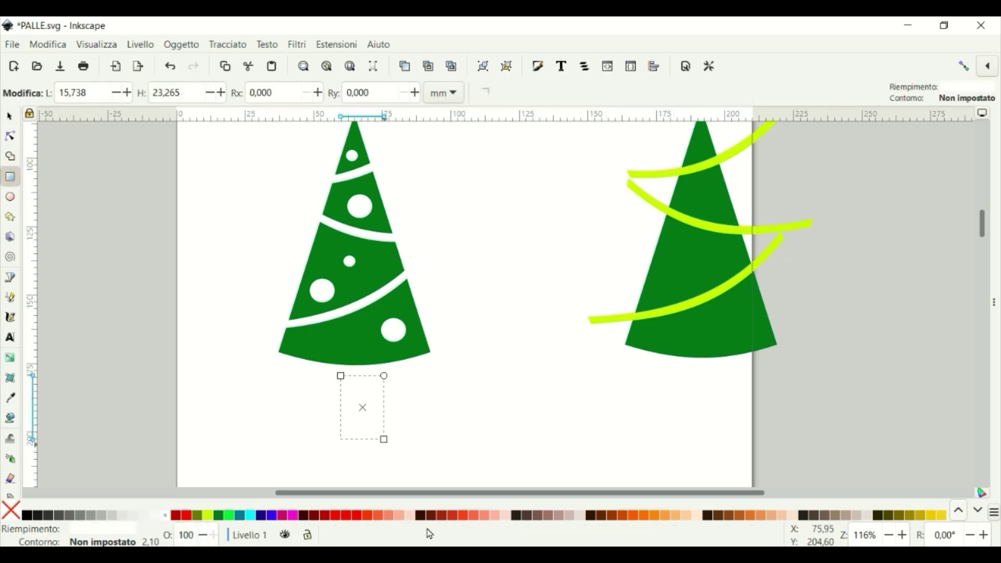
pyautogui.click(421, 515)
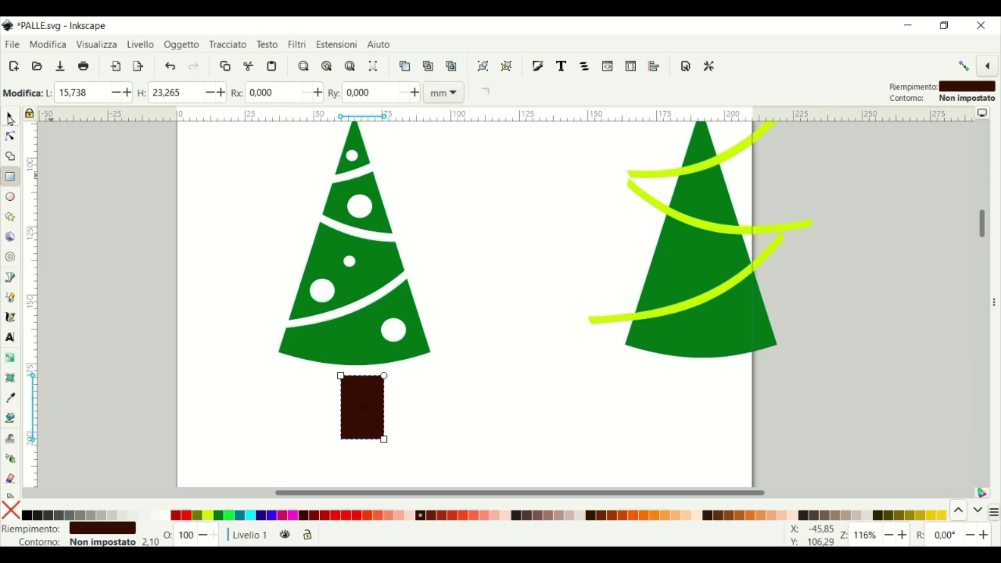
pyautogui.click(10, 118)
pyautogui.moveTo(363, 423); pyautogui.dragTo(361, 422)
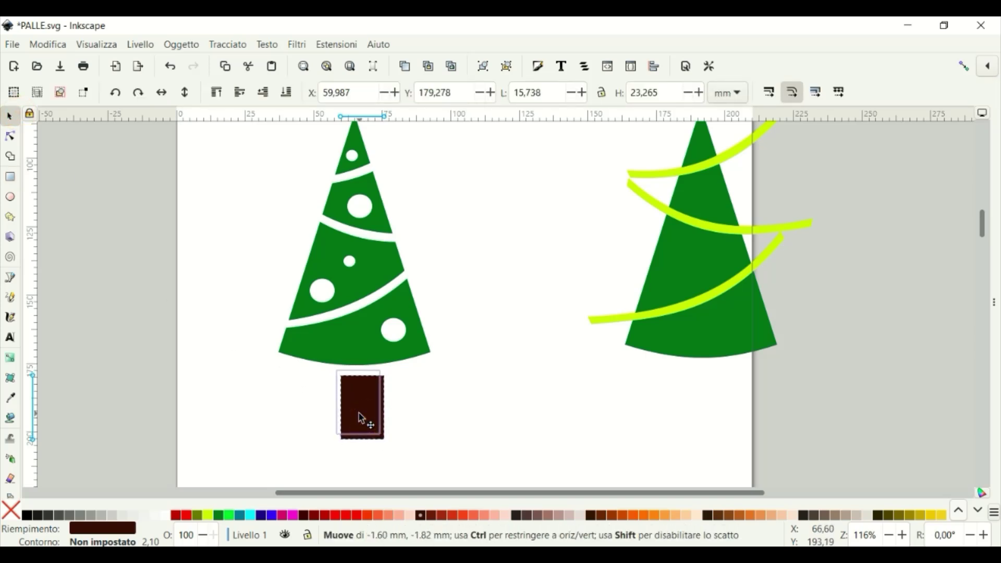
pyautogui.click(452, 399)
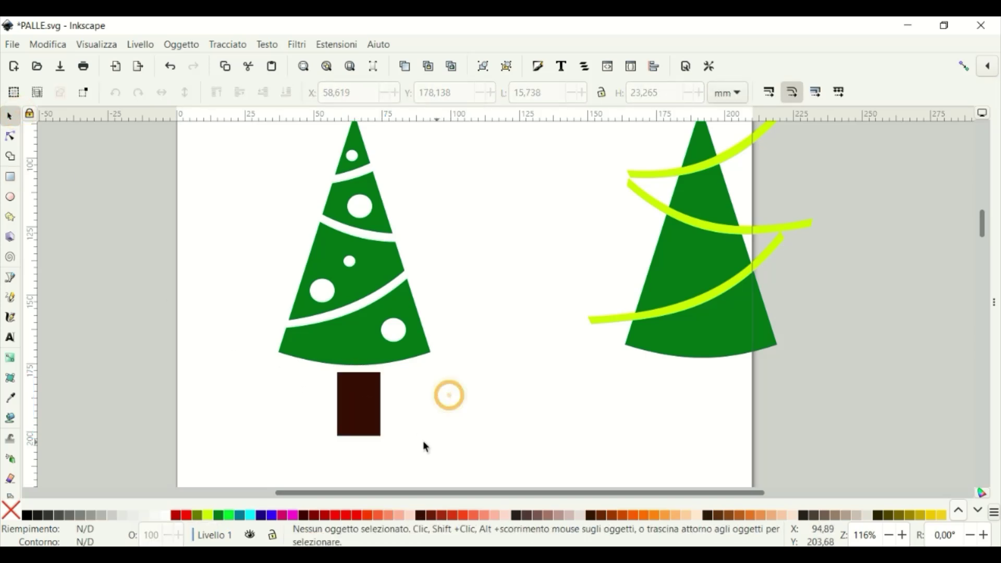
pyautogui.click(359, 418)
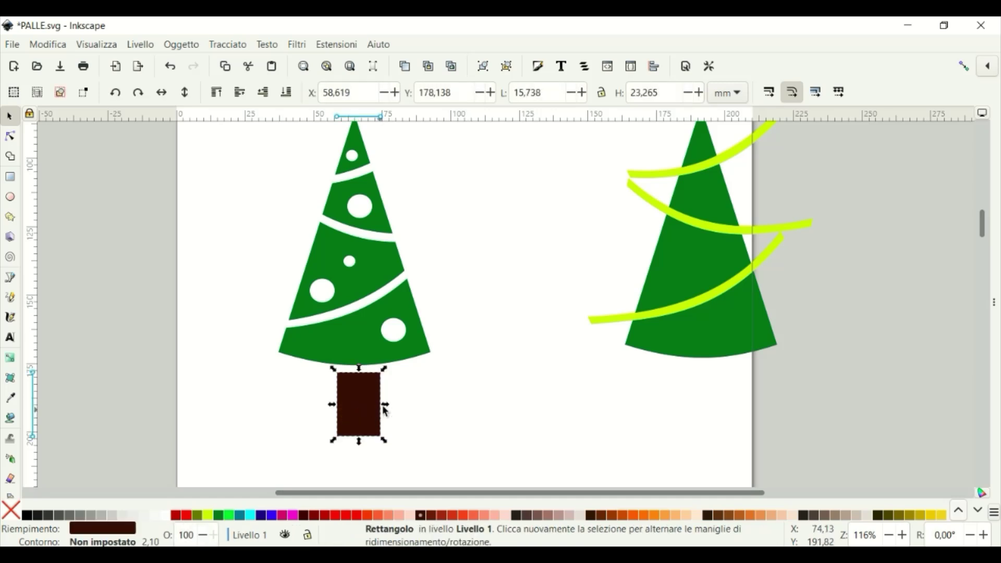
pyautogui.moveTo(386, 407); pyautogui.dragTo(361, 419)
pyautogui.scroll(1, 453, 292)
# - Group the tree's nine pieces, then select the group together with the trunk
pyautogui.moveTo(232, 128)
pyautogui.mouseDown()
pyautogui.moveTo(308, 335)
pyautogui.moveTo(523, 408)
pyautogui.mouseUp()
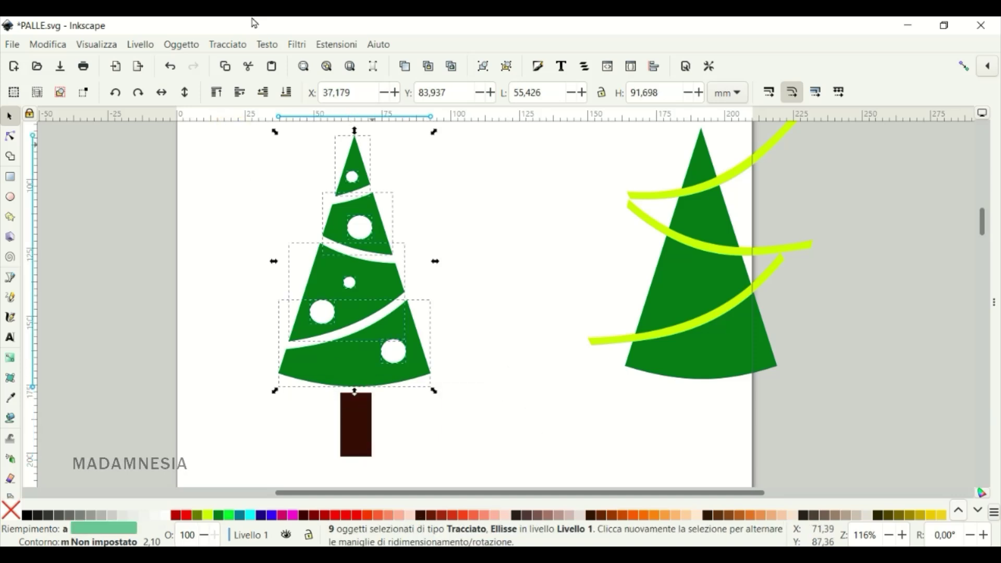
pyautogui.click(189, 46)
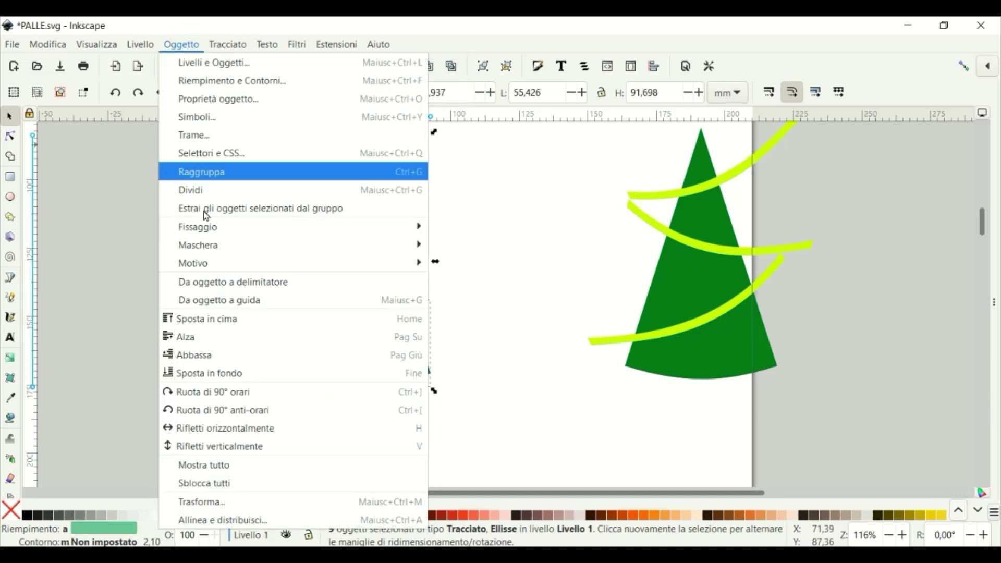
pyautogui.moveTo(199, 245)
pyautogui.click(198, 172)
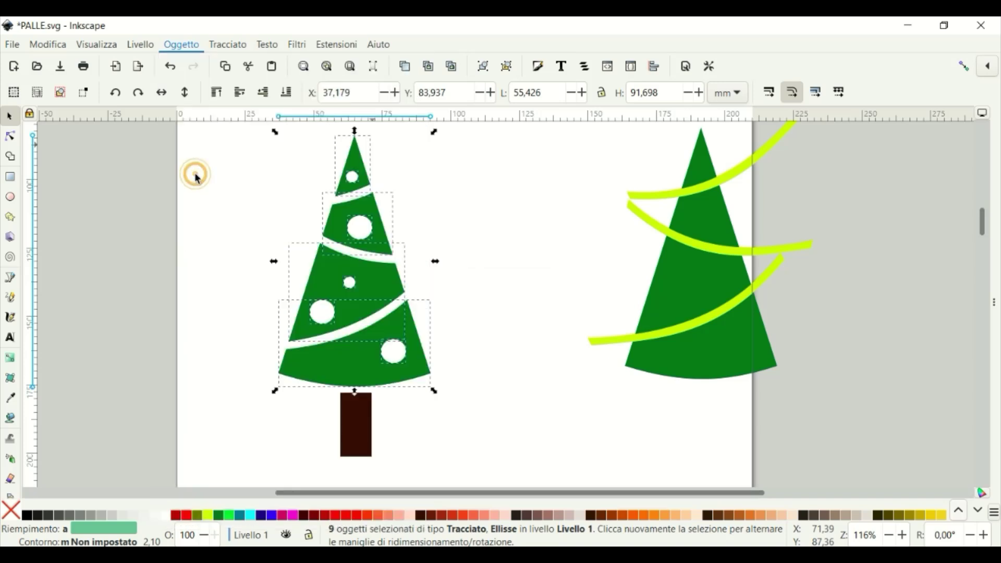
pyautogui.click(458, 394)
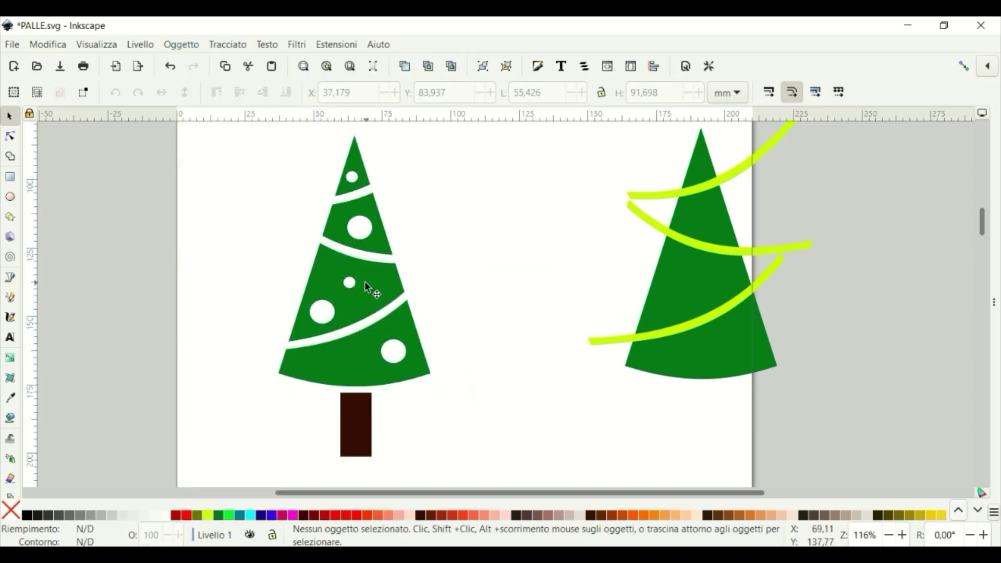
pyautogui.keyDown('ctrl'); pyautogui.click(351, 284); pyautogui.keyUp('ctrl')
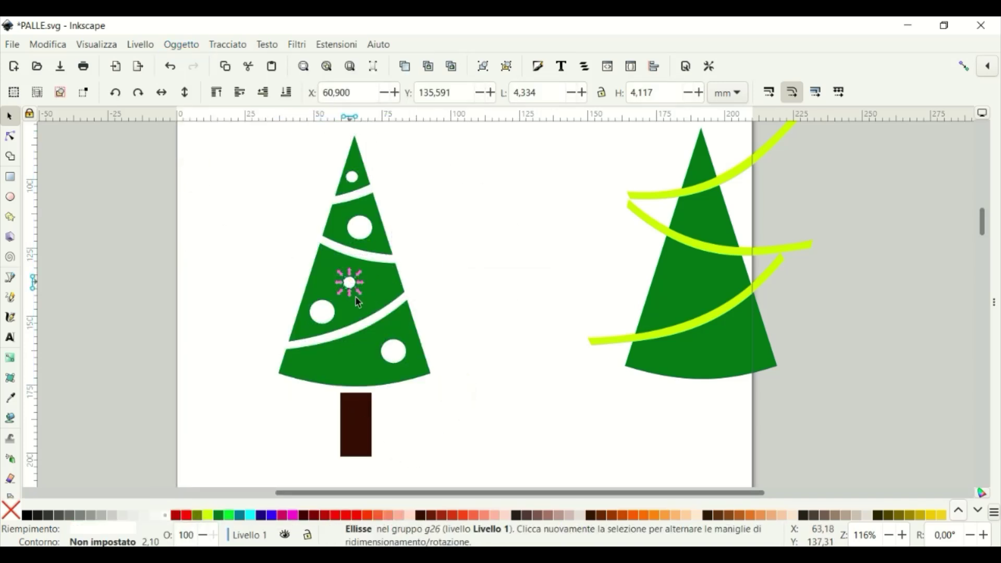
pyautogui.click(450, 244)
pyautogui.moveTo(252, 131); pyautogui.dragTo(486, 403)
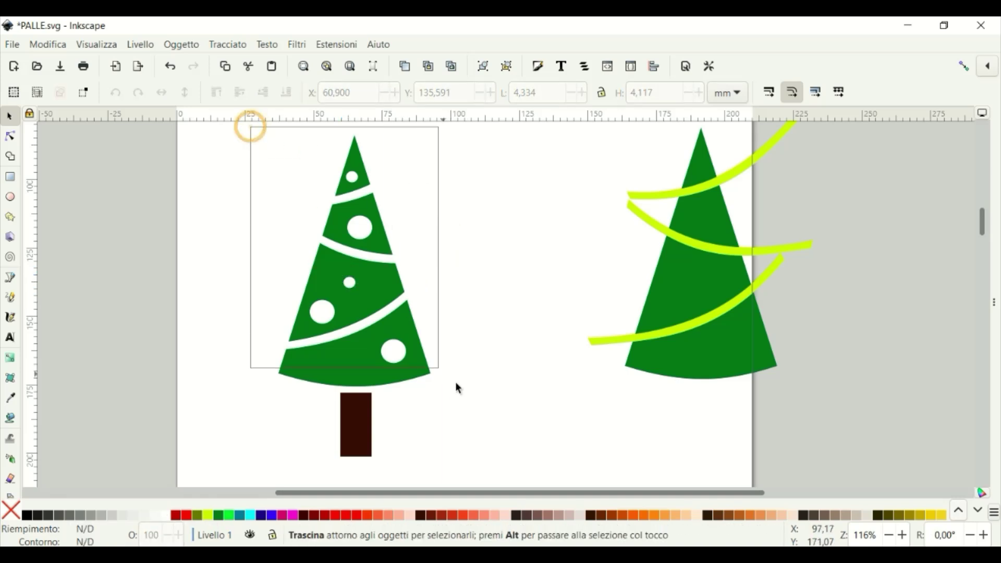
pyautogui.keyDown('shift'); pyautogui.click(361, 431); pyautogui.keyUp('shift')
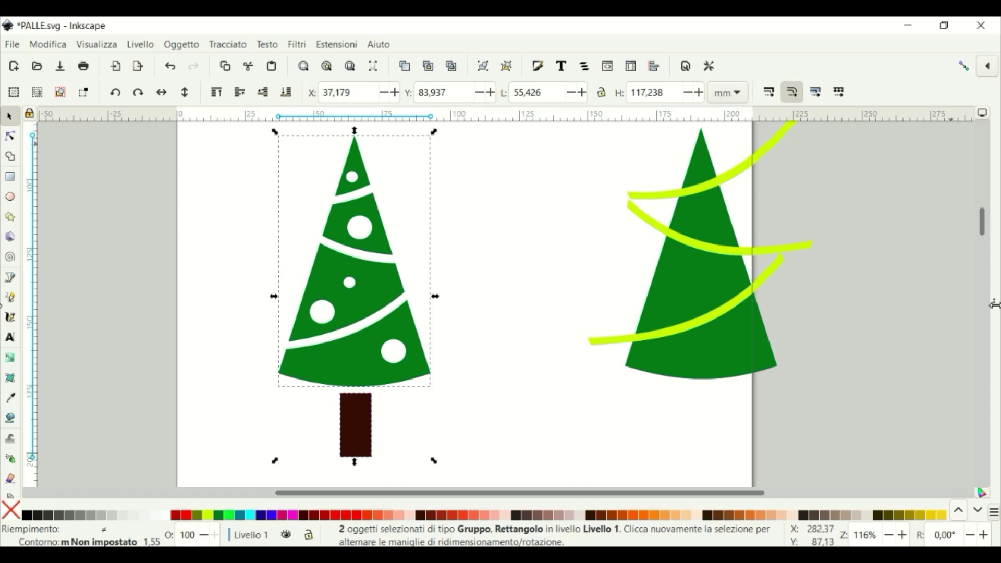
# - Open Align and Distribute and reposition the trunk, undoing an accidental shift
pyautogui.moveTo(994, 298); pyautogui.dragTo(798, 310)
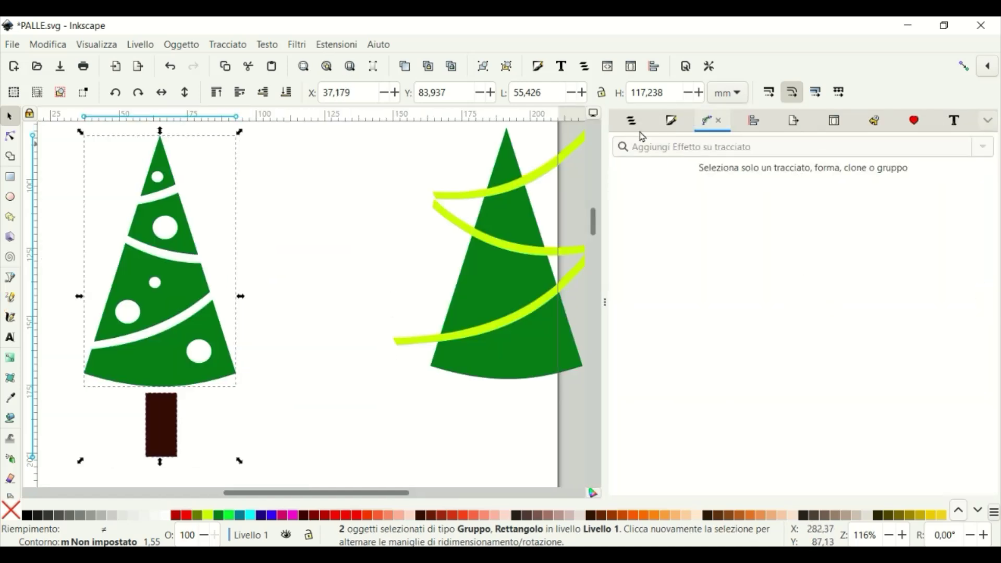
pyautogui.click(754, 122)
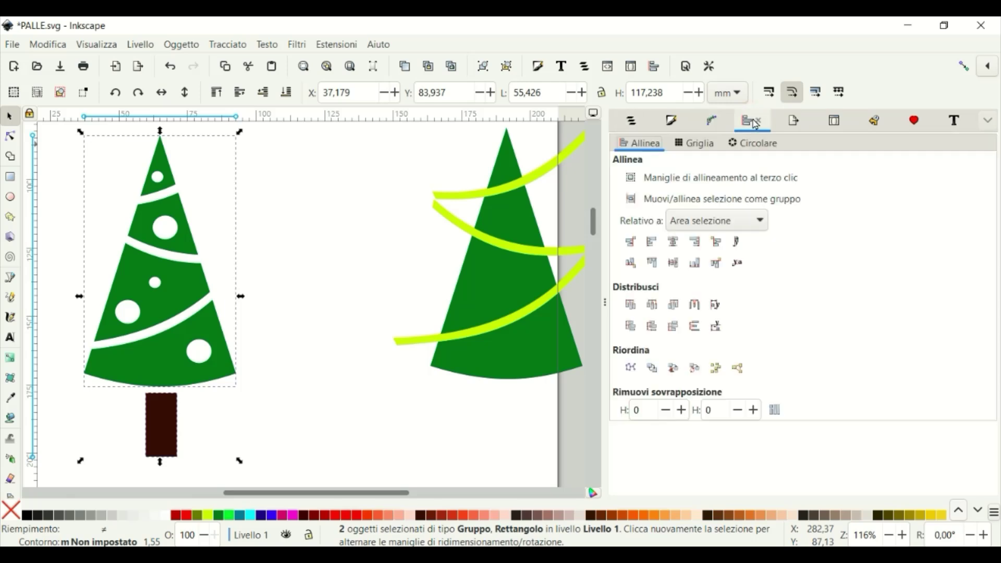
pyautogui.click(674, 241)
pyautogui.hotkey('ctrl', 'z')
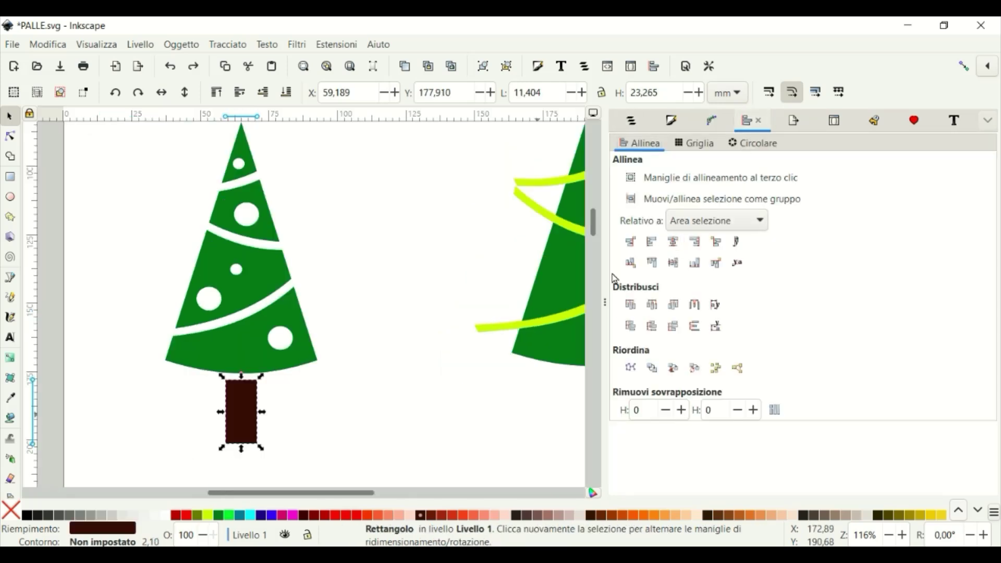
pyautogui.moveTo(597, 231); pyautogui.dragTo(598, 229)
# - Group the tree and trunk into one 55.426 × 117.238 mm object
pyautogui.moveTo(128, 127); pyautogui.dragTo(346, 477)
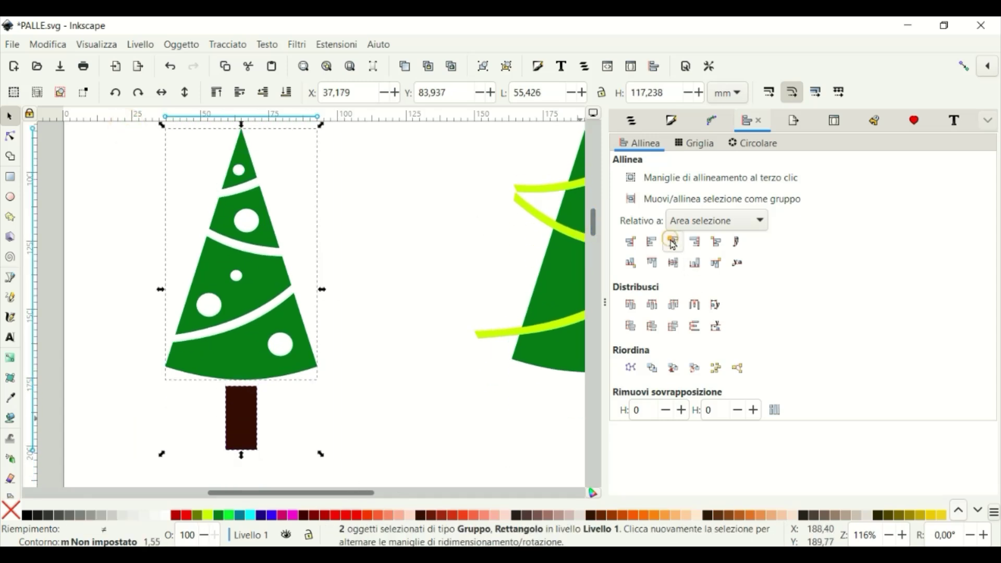
pyautogui.click(168, 48)
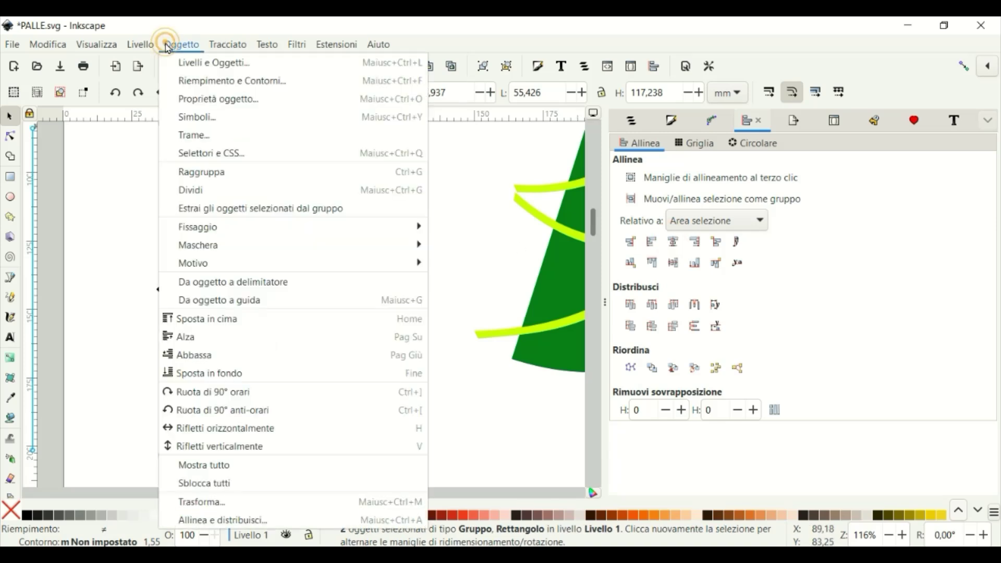
pyautogui.click(201, 174)
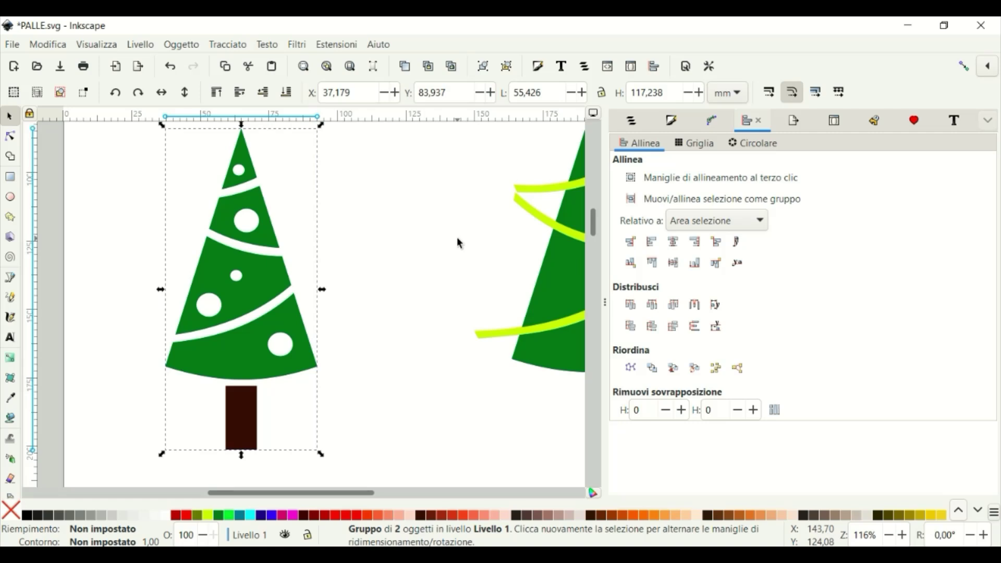
# - Zoom out and move both finished trees off the page, leaving it empty
pyautogui.click(889, 535)
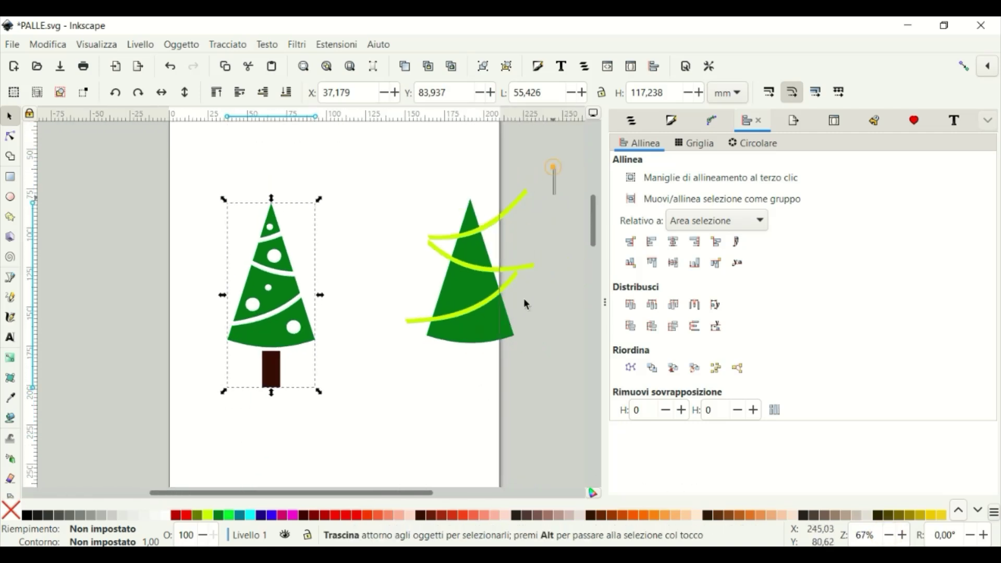
pyautogui.moveTo(525, 302); pyautogui.dragTo(42, 434)
pyautogui.rightClick(516, 327)
pyautogui.click(47, 44)
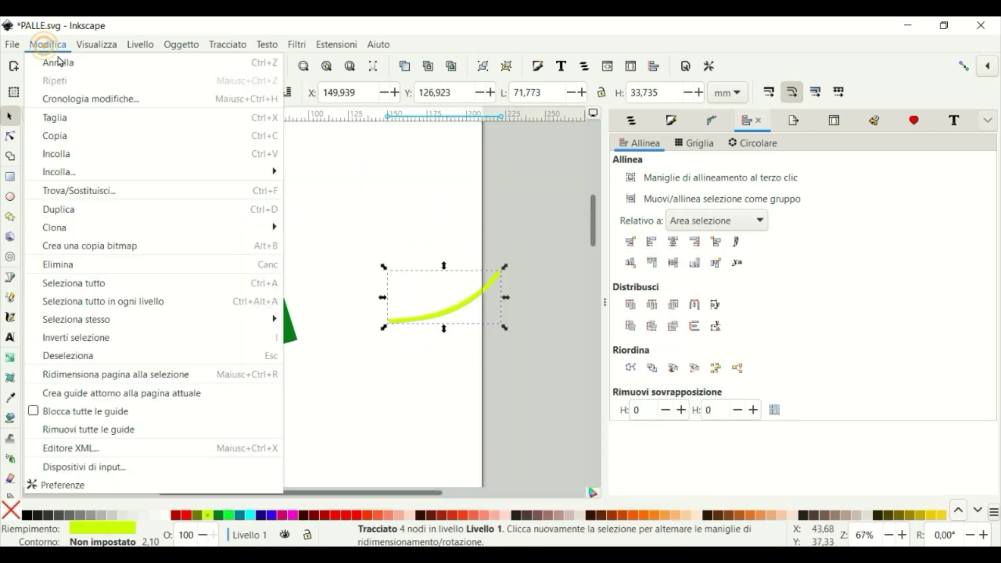
pyautogui.click(78, 172)
pyautogui.moveTo(559, 139); pyautogui.dragTo(327, 405)
pyautogui.moveTo(459, 239); pyautogui.dragTo(233, 499)
pyautogui.moveTo(226, 292); pyautogui.dragTo(73, 208)
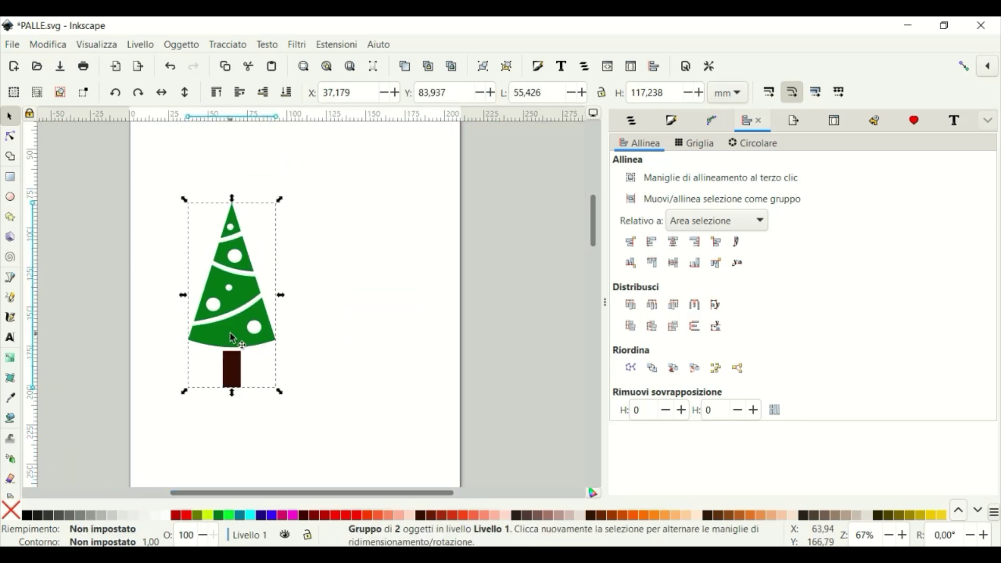
pyautogui.press('F12')
pyautogui.hscroll(2, 678, 376)
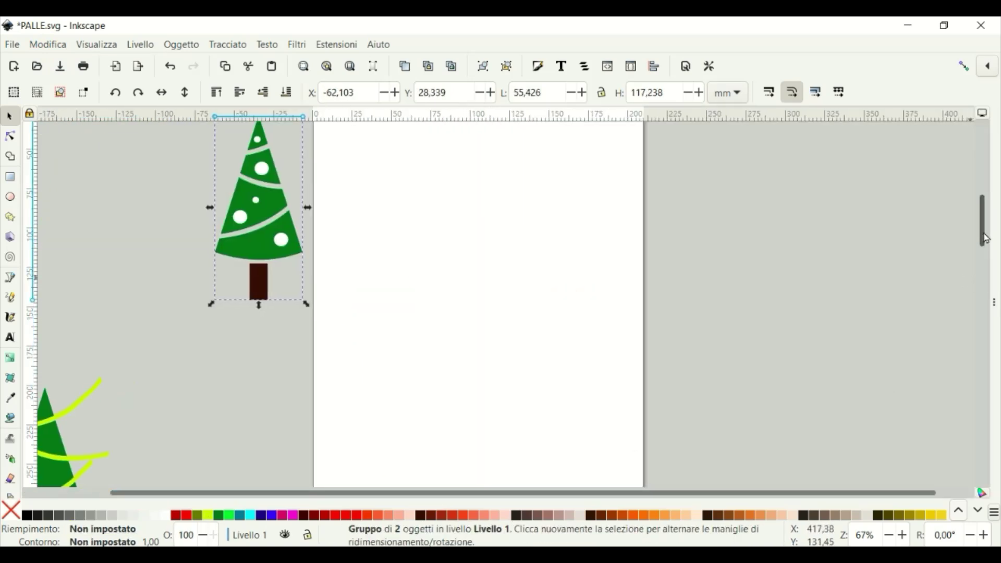
pyautogui.scroll(1, 969, 245)
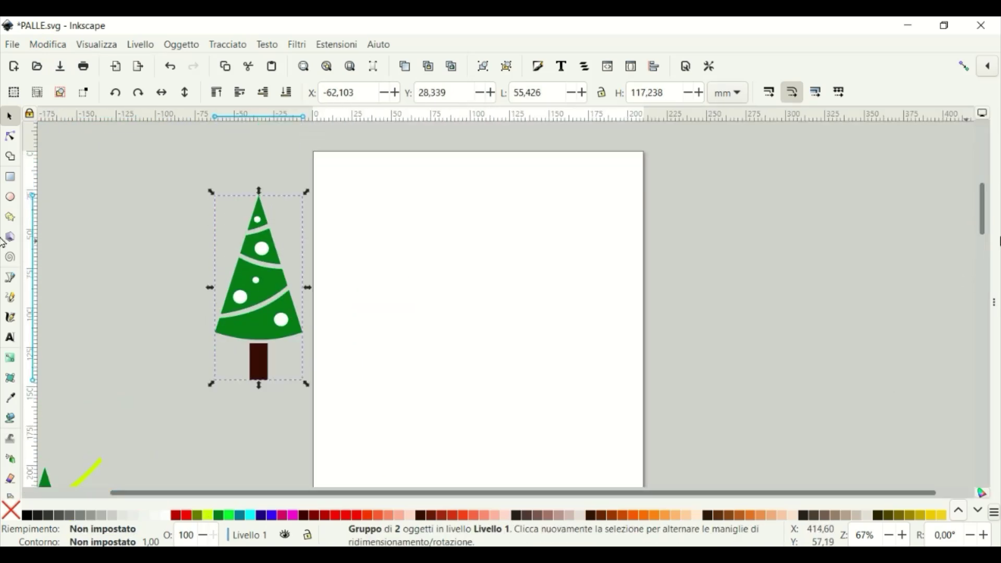
# - Draw an 11-node zigzag tree outline with the Bezier pen, widening toward the bottom
pyautogui.click(10, 277)
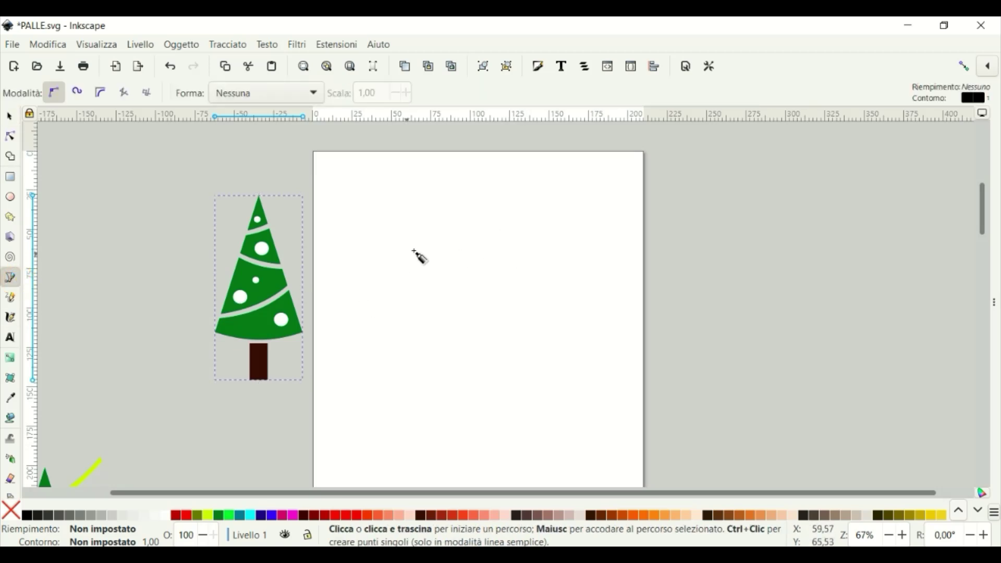
pyautogui.click(484, 215)
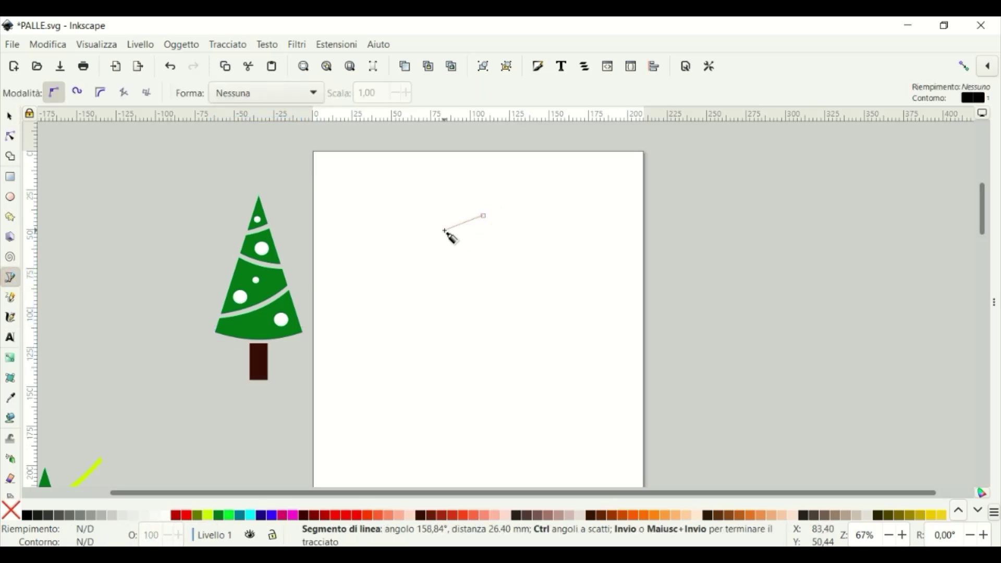
pyautogui.click(445, 230)
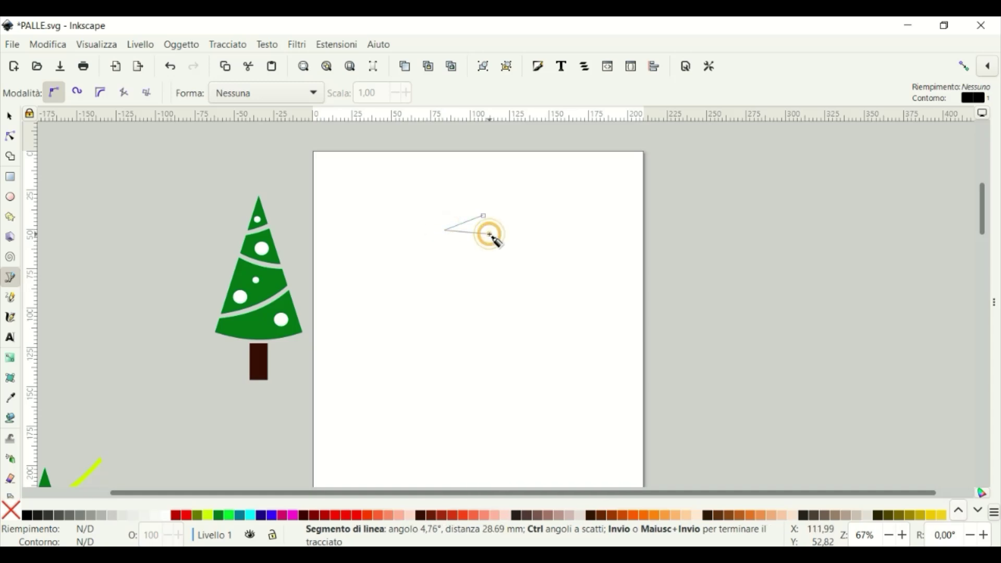
pyautogui.click(489, 234)
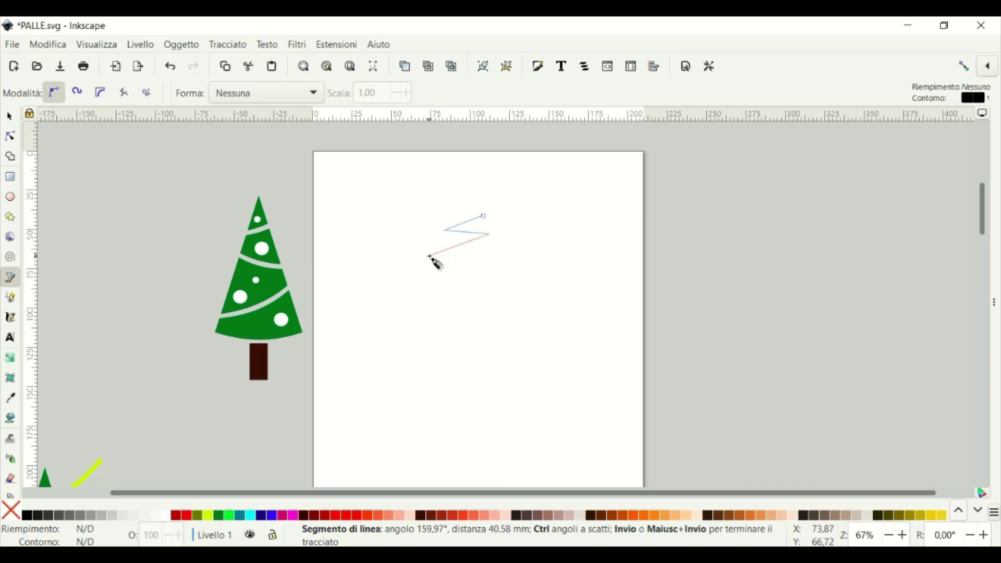
pyautogui.click(429, 256)
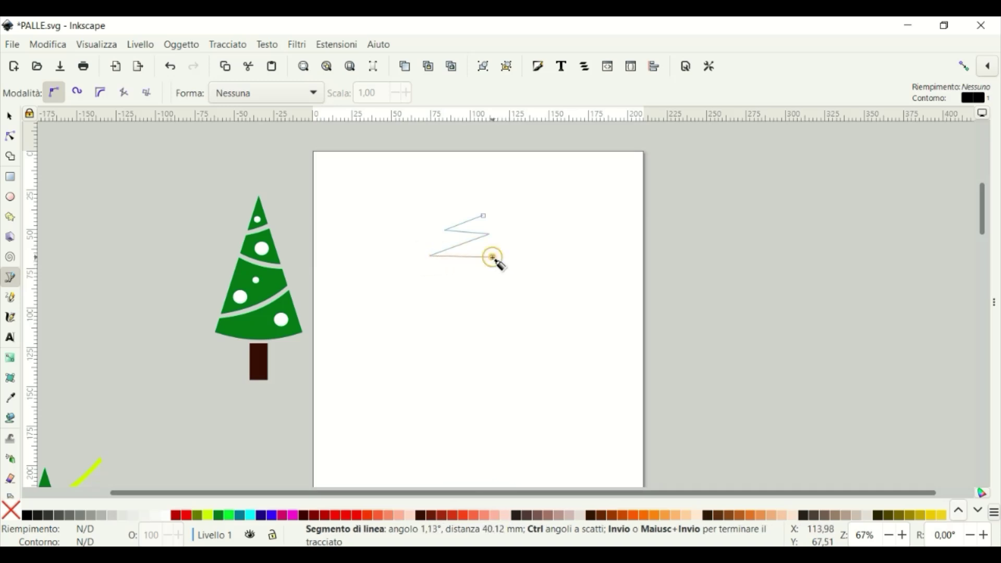
pyautogui.click(493, 258)
pyautogui.click(416, 291)
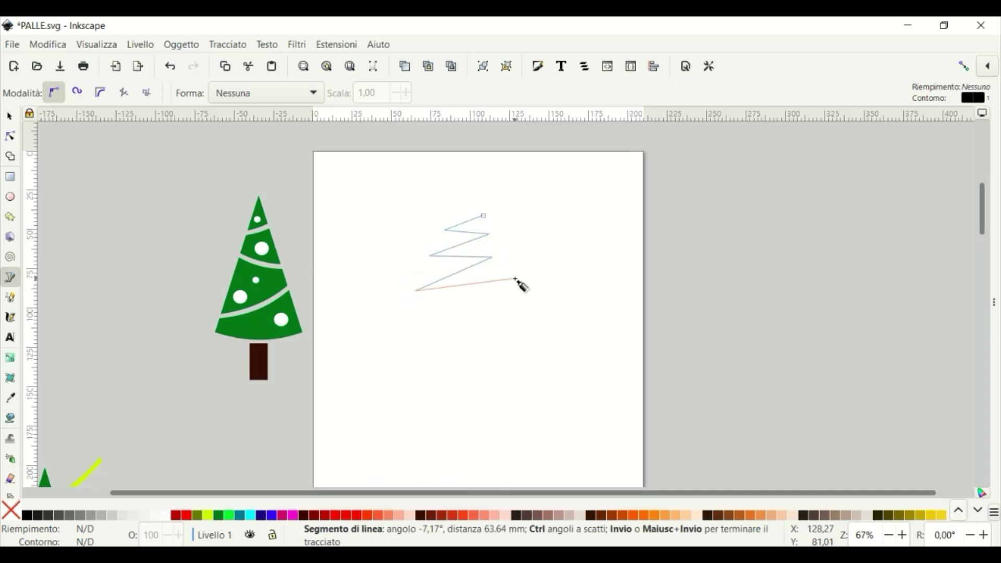
pyautogui.click(515, 279)
pyautogui.click(386, 329)
pyautogui.click(544, 323)
pyautogui.click(362, 389)
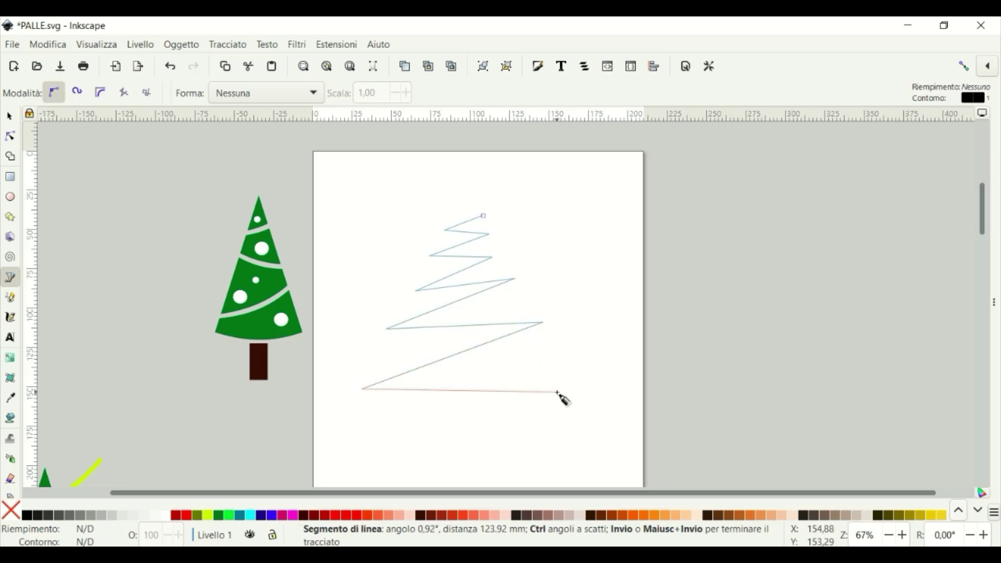
pyautogui.doubleClick(557, 392)
# - Set the zigzag line's stroke width to about 6 mm
pyautogui.press('s')
pyautogui.click(101, 542)
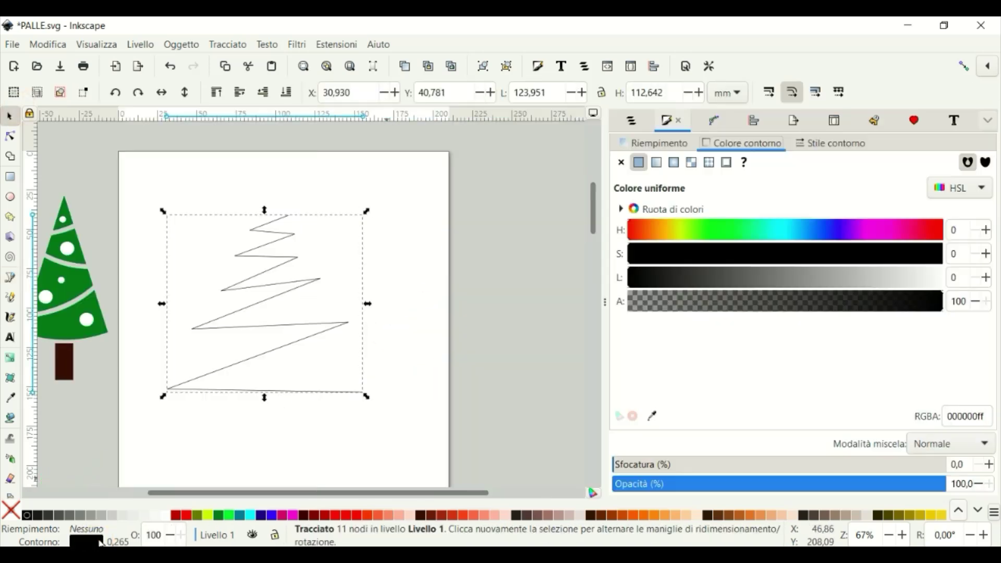
pyautogui.click(839, 149)
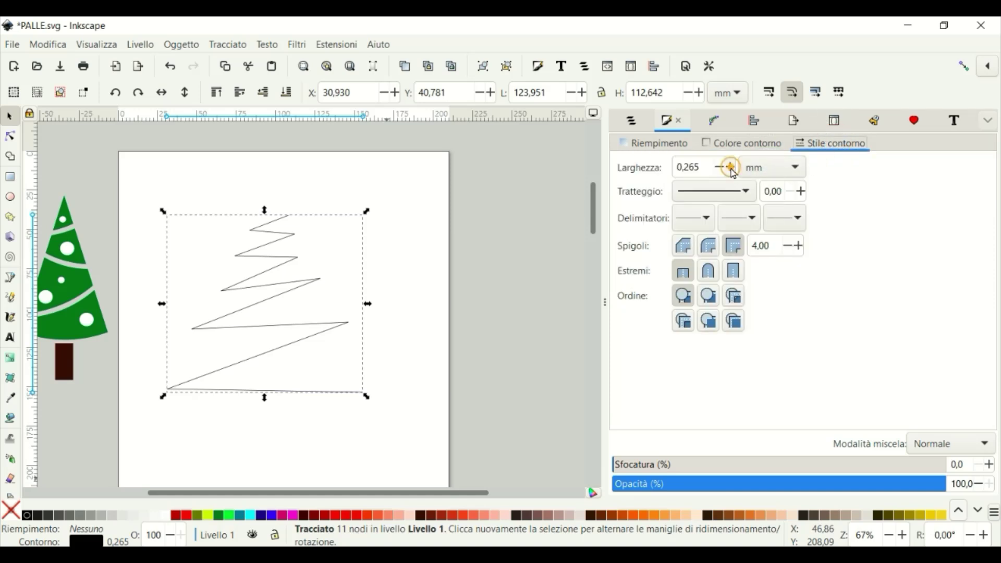
pyautogui.moveTo(733, 168); pyautogui.dragTo(733, 168)
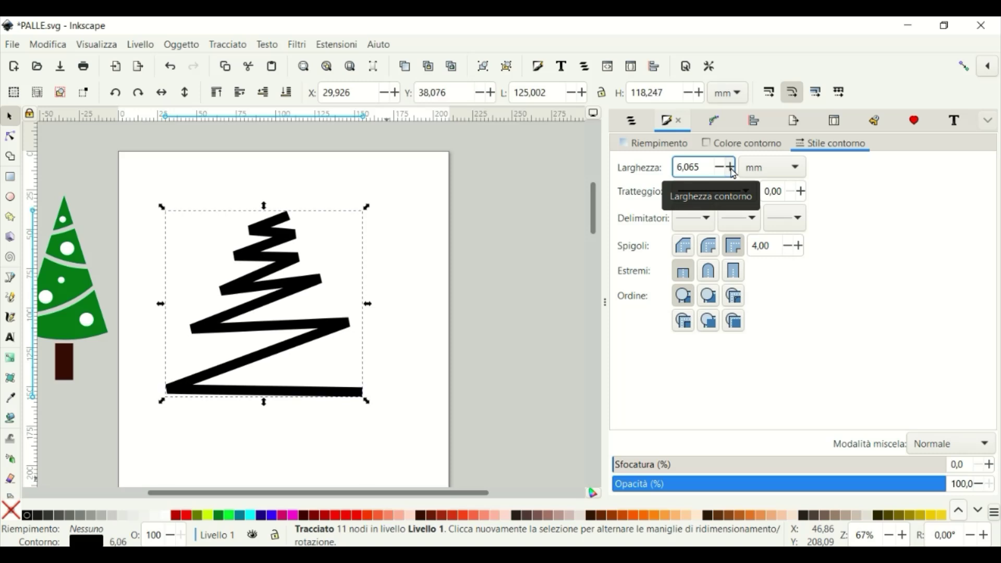
# - Colour the zigzag's stroke dark red (800000), leaving the fill empty
pyautogui.click(673, 144)
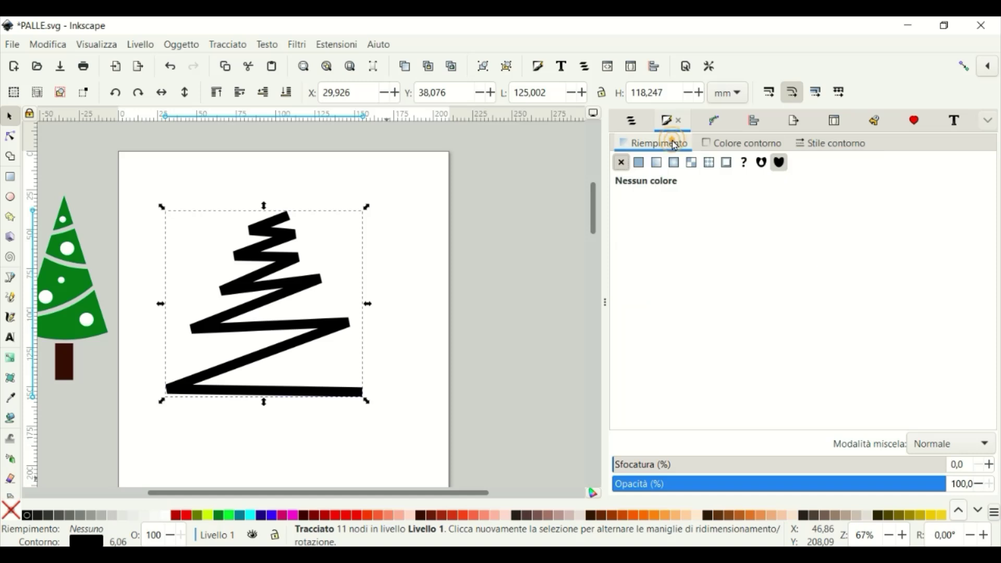
pyautogui.click(772, 143)
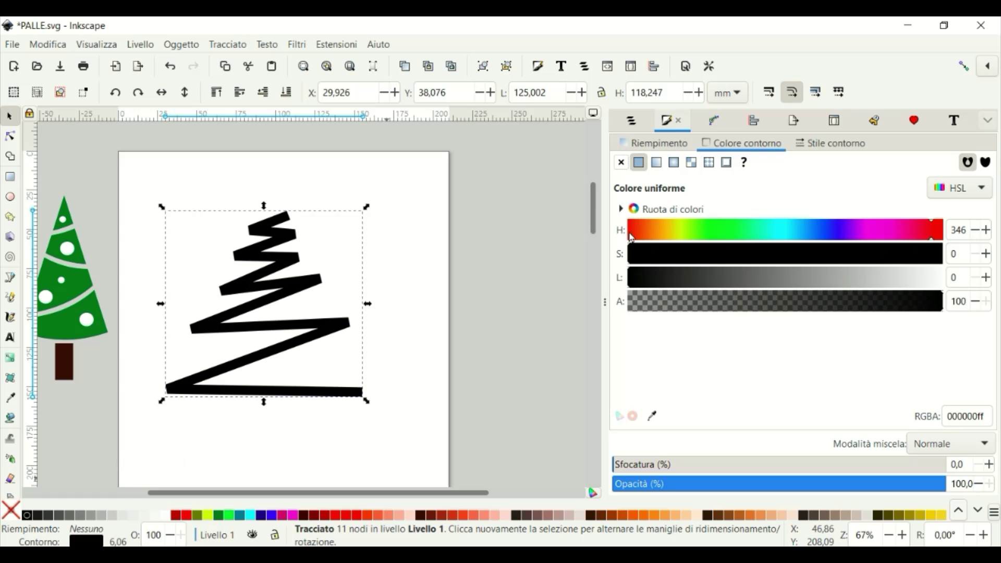
pyautogui.keyDown('shift'); pyautogui.click(368, 516); pyautogui.keyUp('shift')
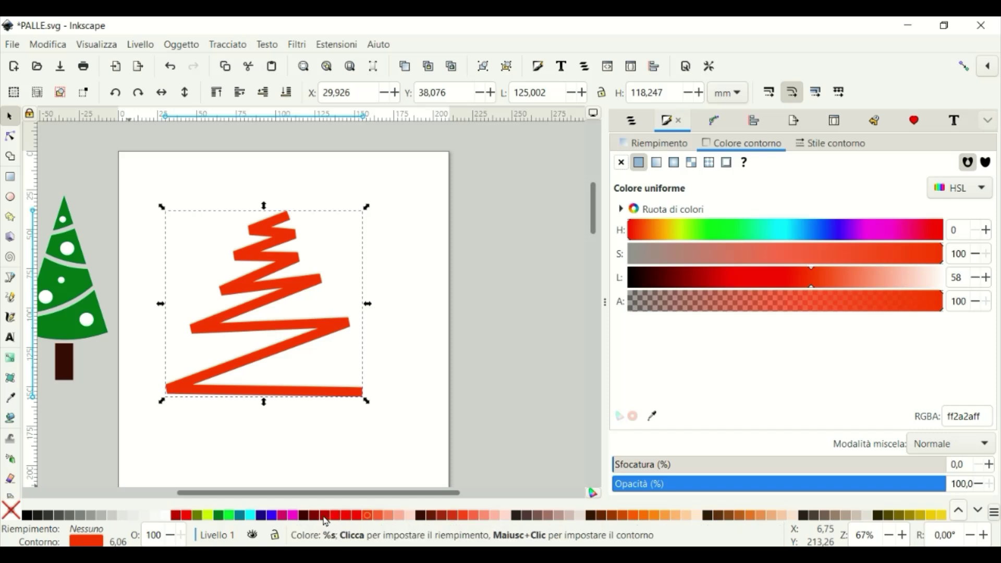
pyautogui.moveTo(82, 542); pyautogui.dragTo(85, 542)
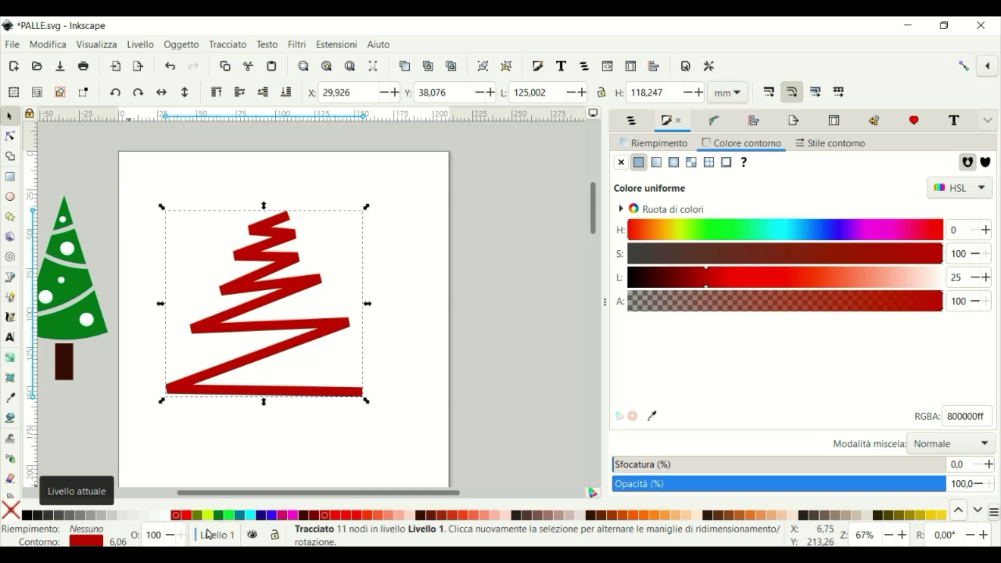
# - Convert the zigzag to a path, bend its segments into curves and raise its top point
pyautogui.click(230, 46)
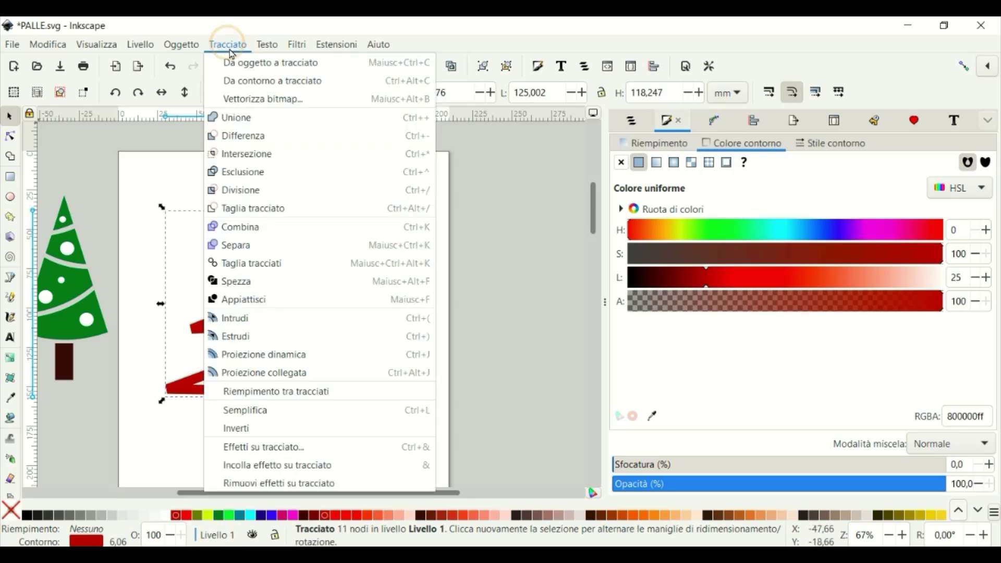
pyautogui.click(234, 62)
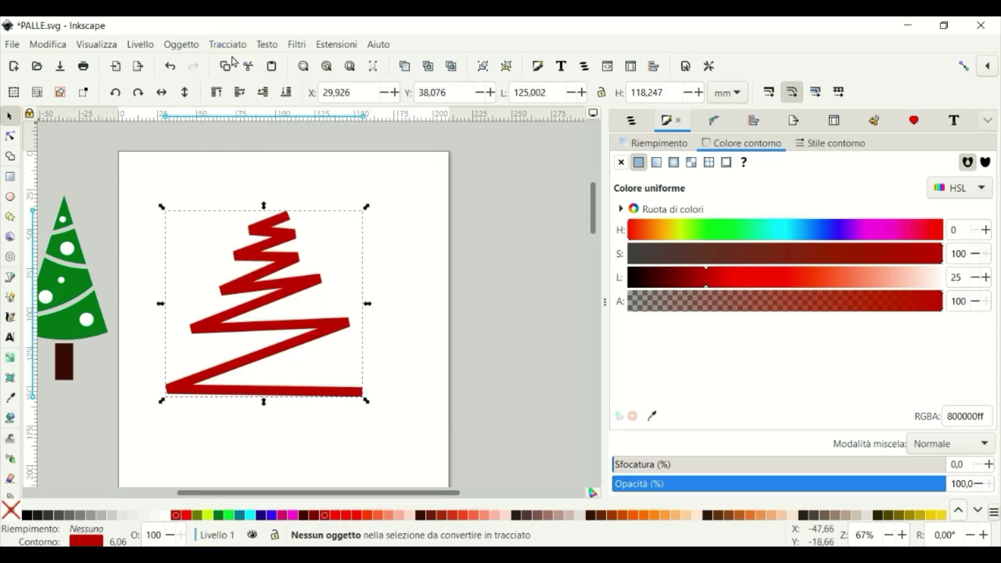
pyautogui.click(10, 137)
pyautogui.moveTo(270, 394)
pyautogui.mouseDown()
pyautogui.moveTo(280, 430)
pyautogui.moveTo(276, 416)
pyautogui.mouseUp()
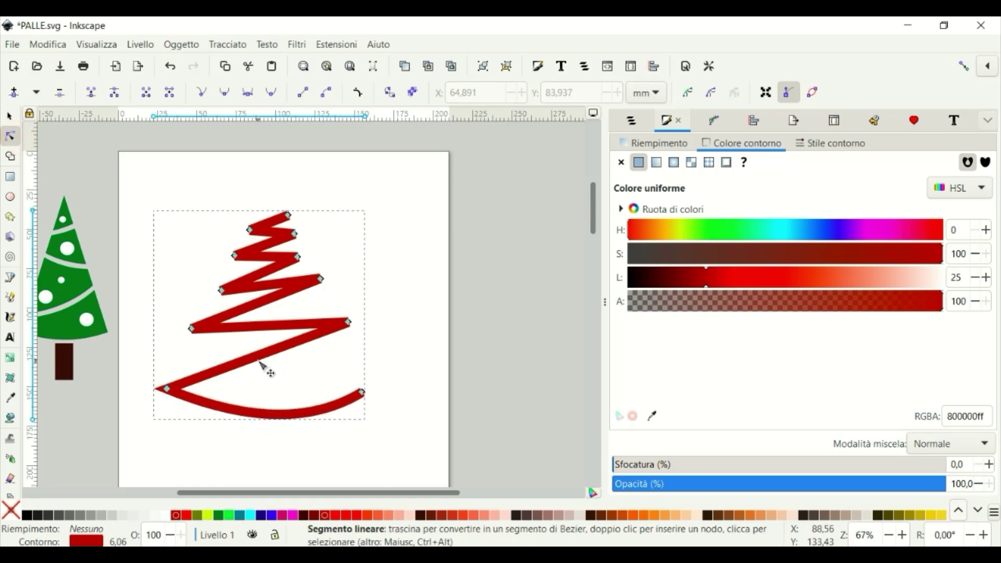
pyautogui.moveTo(261, 357); pyautogui.dragTo(273, 375)
pyautogui.moveTo(245, 333); pyautogui.dragTo(250, 345)
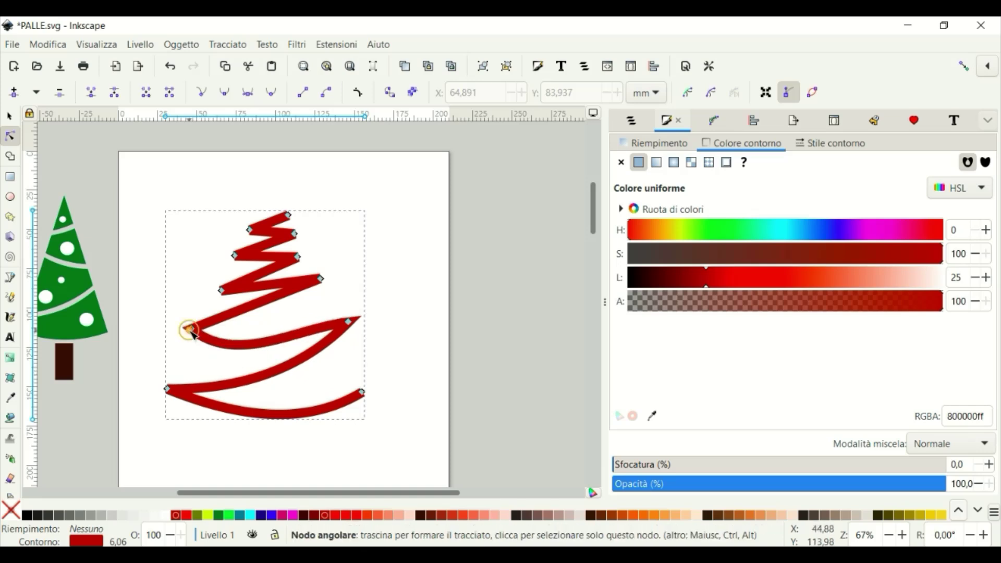
pyautogui.moveTo(252, 288); pyautogui.dragTo(263, 301)
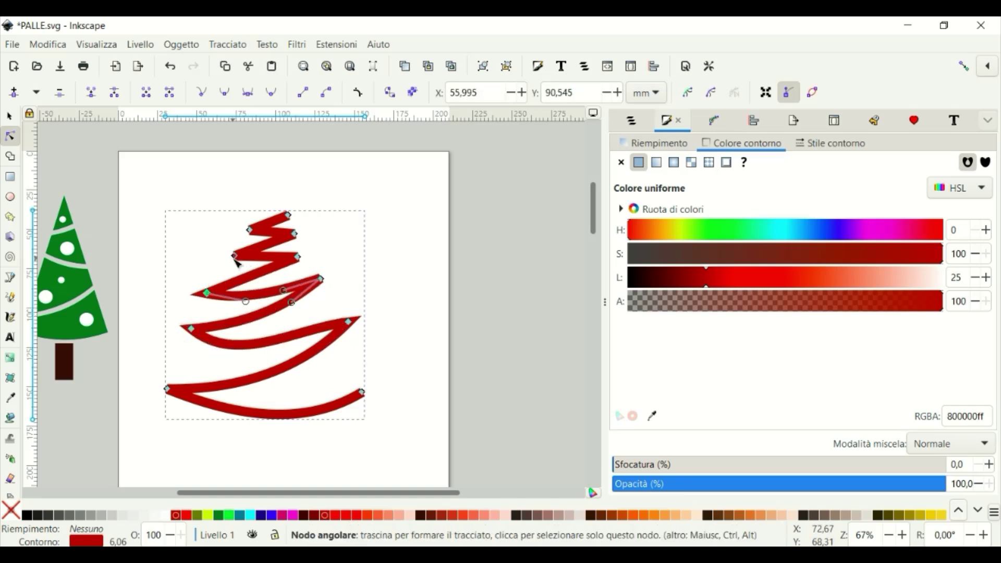
pyautogui.moveTo(234, 256); pyautogui.dragTo(206, 256)
pyautogui.moveTo(288, 215); pyautogui.dragTo(294, 197)
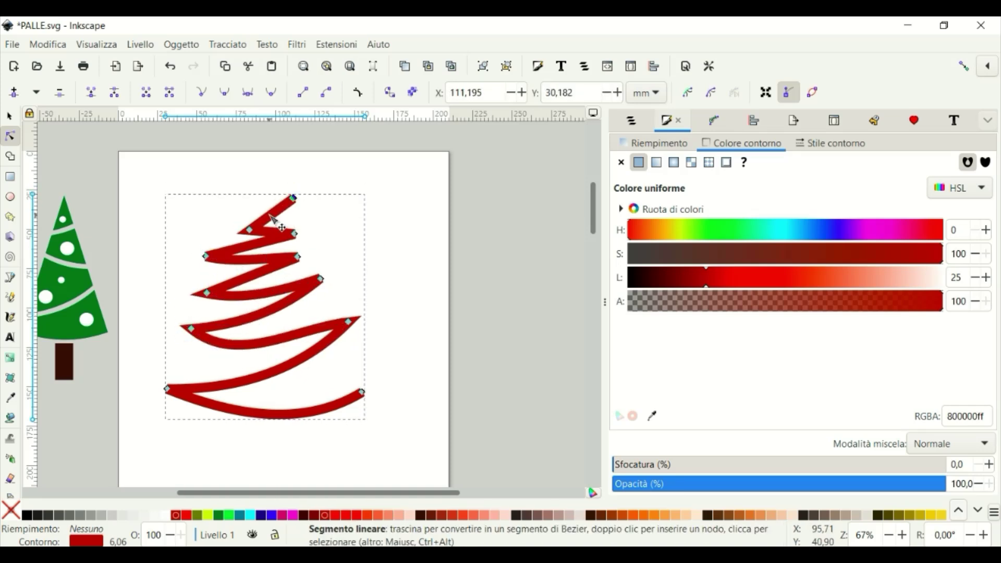
# - Make the left corners smooth and drag the ribbon points into wider, curving tiers
pyautogui.keyDown('ctrl'); pyautogui.click(206, 257); pyautogui.keyUp('ctrl')
pyautogui.keyDown('ctrl'); pyautogui.click(207, 293); pyautogui.keyUp('ctrl')
pyautogui.click(191, 329)
pyautogui.click(253, 97)
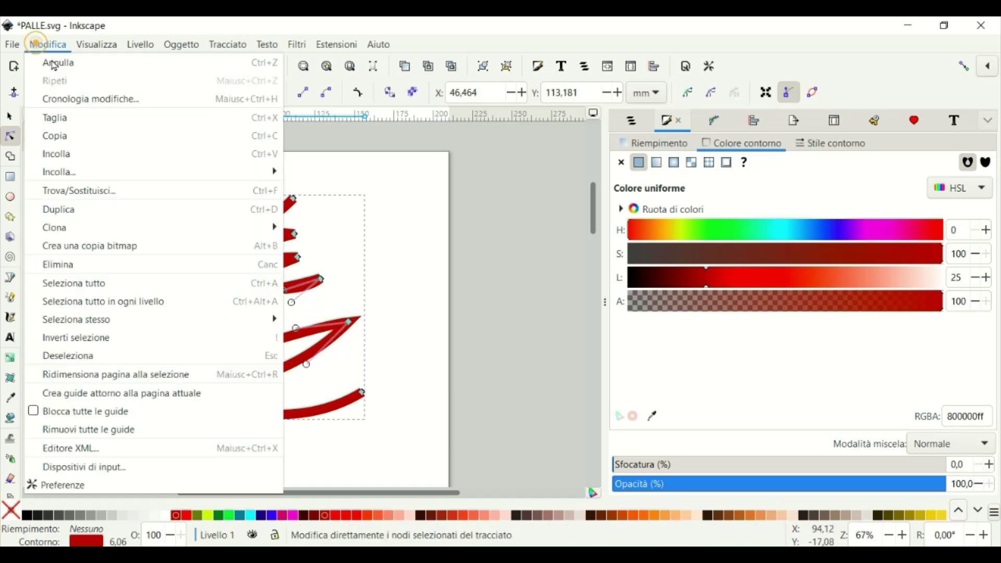
pyautogui.moveTo(156, 319); pyautogui.dragTo(132, 326)
pyautogui.moveTo(252, 331); pyautogui.dragTo(251, 322)
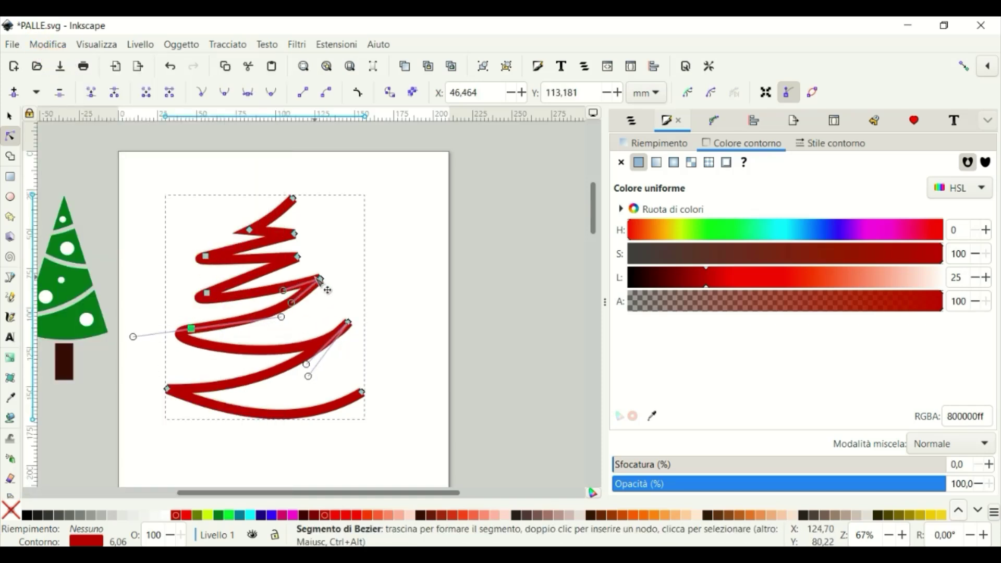
pyautogui.moveTo(321, 279); pyautogui.dragTo(307, 291)
pyautogui.moveTo(348, 322); pyautogui.dragTo(340, 323)
pyautogui.moveTo(293, 198); pyautogui.dragTo(217, 236)
pyautogui.moveTo(307, 291); pyautogui.dragTo(316, 298)
# - Refine the bottom tier curves and top tip so the ribbon tapers like a tree
pyautogui.moveTo(343, 331); pyautogui.dragTo(333, 341)
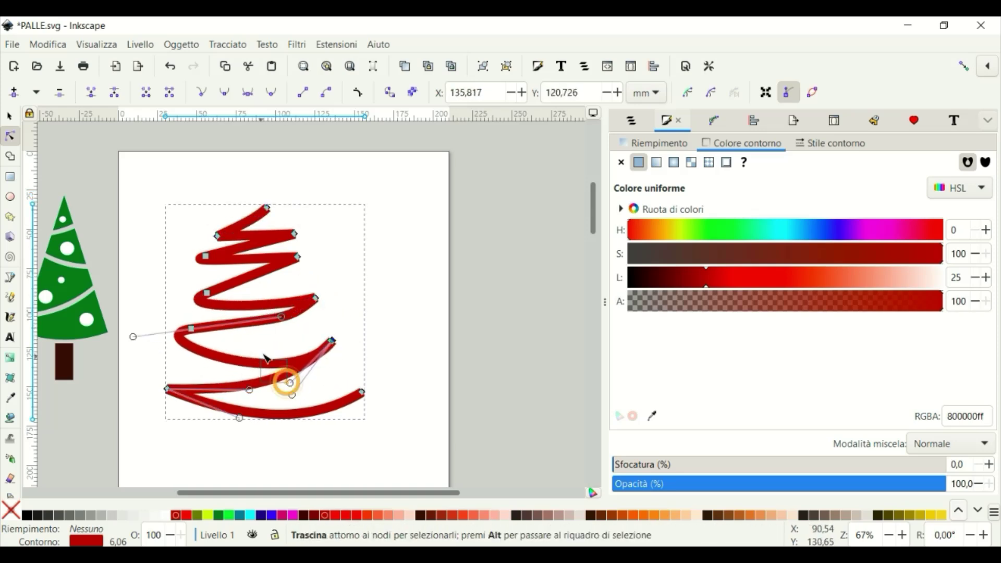
pyautogui.moveTo(286, 380); pyautogui.dragTo(267, 365)
pyautogui.moveTo(333, 342)
pyautogui.mouseDown()
pyautogui.moveTo(314, 356)
pyautogui.moveTo(320, 350)
pyautogui.mouseUp()
pyautogui.moveTo(316, 298); pyautogui.dragTo(271, 312)
pyautogui.click(192, 330)
pyautogui.moveTo(191, 329); pyautogui.dragTo(189, 338)
pyautogui.moveTo(275, 207); pyautogui.dragTo(285, 195)
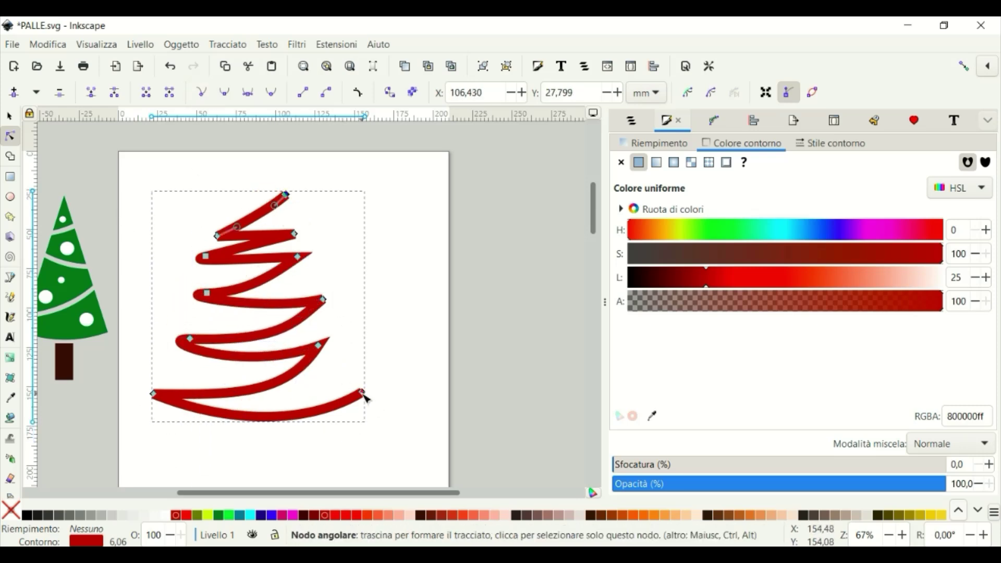
pyautogui.moveTo(362, 392); pyautogui.dragTo(355, 395)
pyautogui.moveTo(318, 345); pyautogui.dragTo(320, 360)
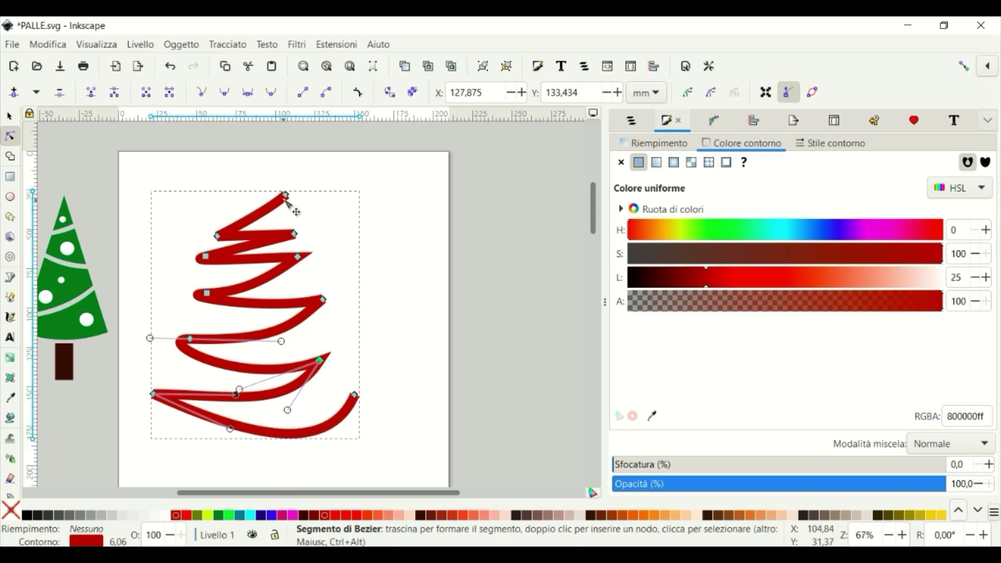
pyautogui.moveTo(217, 236); pyautogui.dragTo(245, 227)
pyautogui.moveTo(239, 273)
pyautogui.mouseDown()
pyautogui.moveTo(250, 290)
pyautogui.moveTo(324, 304)
pyautogui.moveTo(314, 306)
pyautogui.mouseUp()
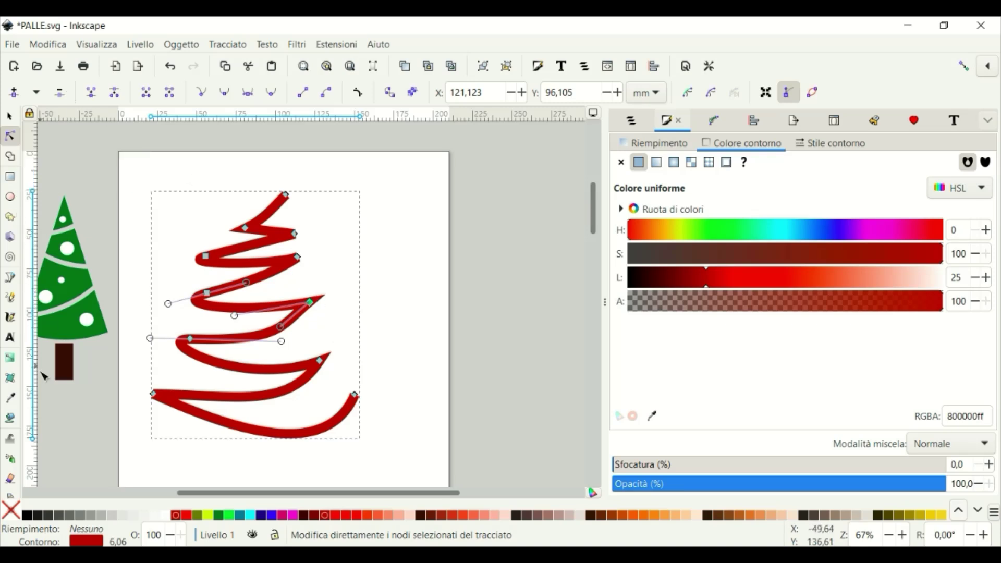
# - Draw a star above the tree with yellow fill and a 1.865 mm brown outline
pyautogui.click(10, 217)
pyautogui.moveTo(315, 173); pyautogui.dragTo(315, 152)
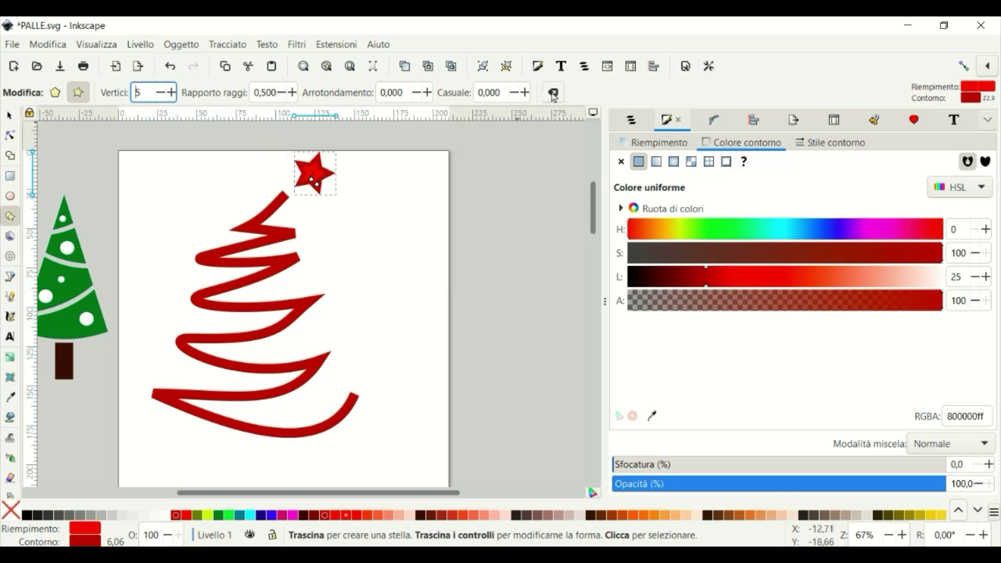
pyautogui.click(10, 116)
pyautogui.click(207, 515)
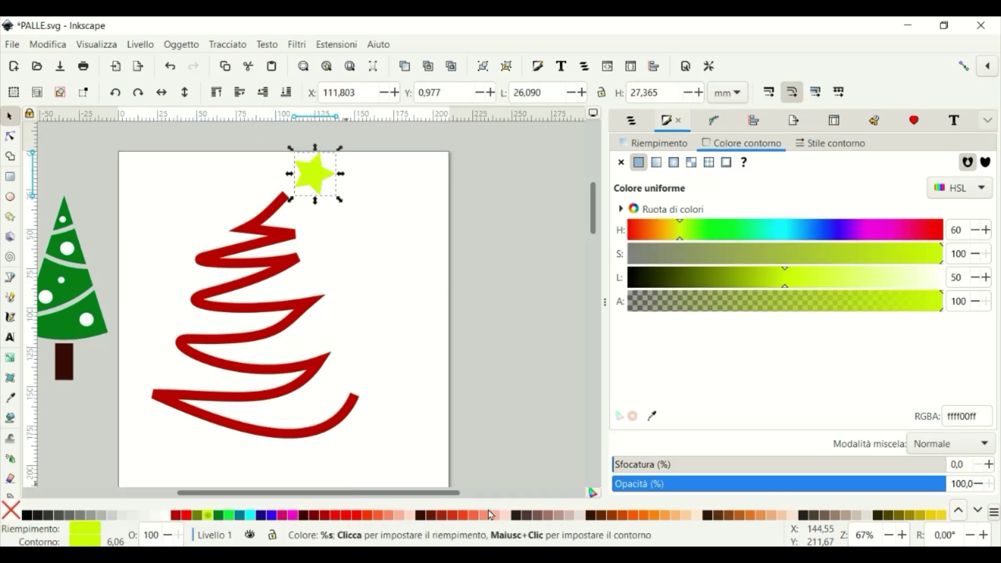
pyautogui.keyDown('shift'); pyautogui.click(739, 515); pyautogui.keyUp('shift')
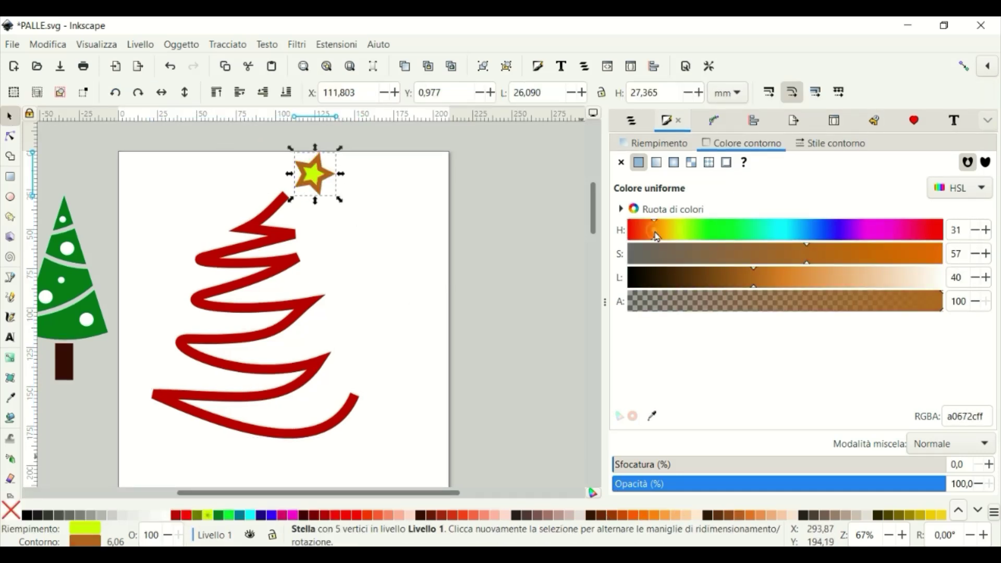
pyautogui.click(831, 143)
pyautogui.click(721, 167)
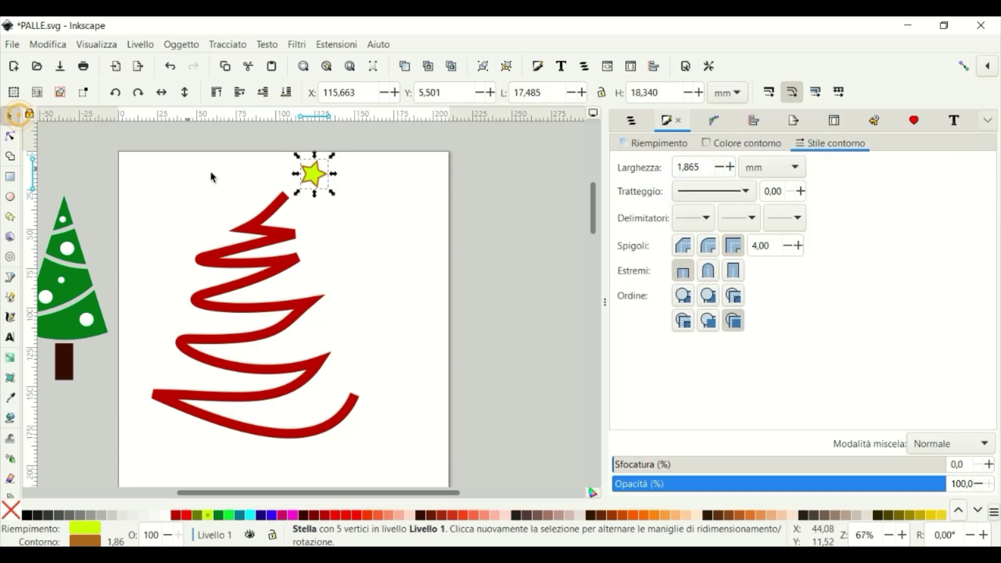
# - Enlarge the star, move it onto the tree top and tilt it slightly
pyautogui.moveTo(313, 174)
pyautogui.mouseDown()
pyautogui.moveTo(280, 167)
pyautogui.moveTo(317, 205)
pyautogui.moveTo(285, 175)
pyautogui.mouseUp()
pyautogui.click(285, 176)
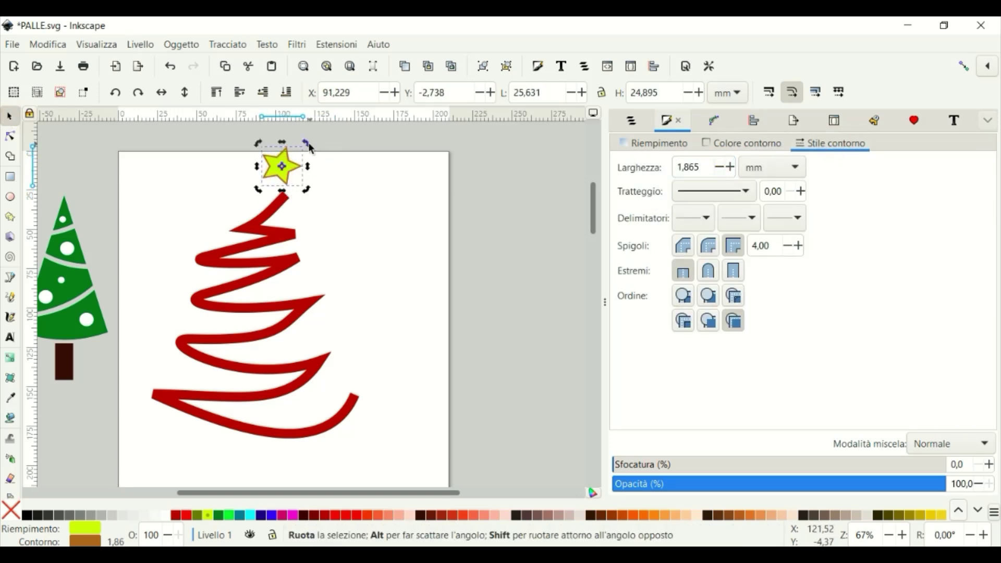
pyautogui.moveTo(307, 141); pyautogui.dragTo(313, 150)
pyautogui.click(287, 173)
pyautogui.press('Escape')
pyautogui.click(287, 173)
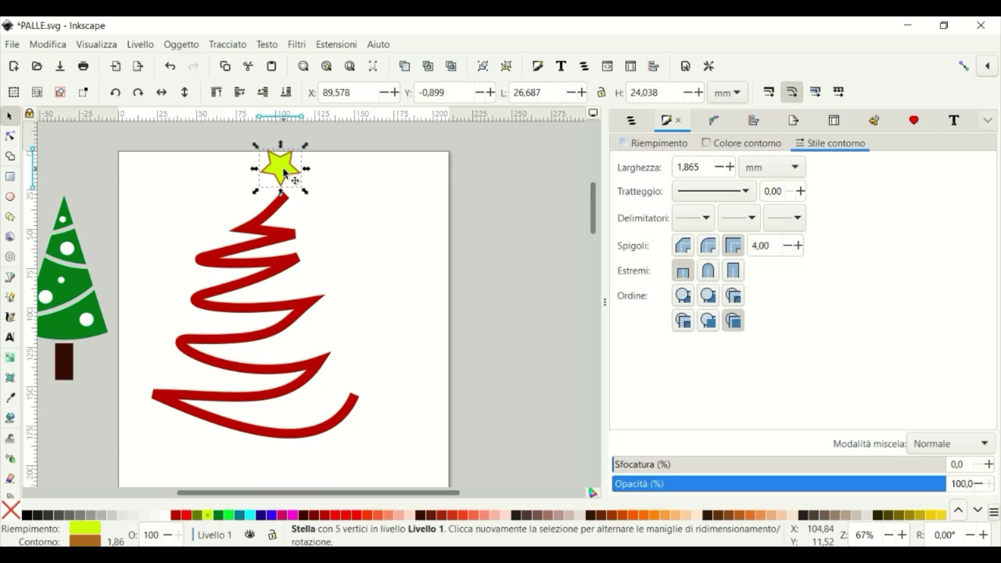
# - Adjust the star's fill to a pale yellow with lightness 75 (fff385)
pyautogui.click(654, 143)
pyautogui.moveTo(814, 277); pyautogui.dragTo(905, 277)
pyautogui.click(747, 143)
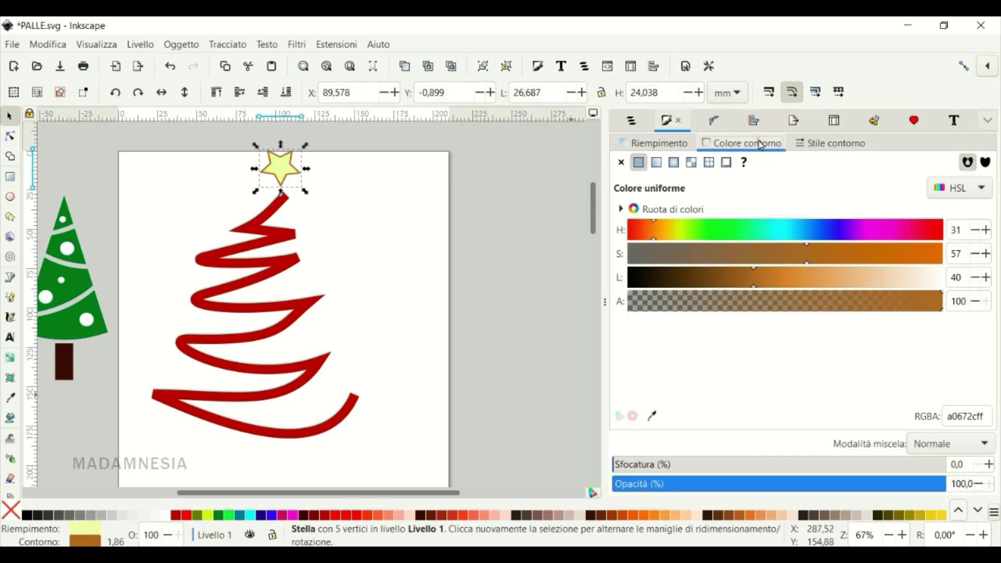
pyautogui.click(817, 305)
pyautogui.click(654, 142)
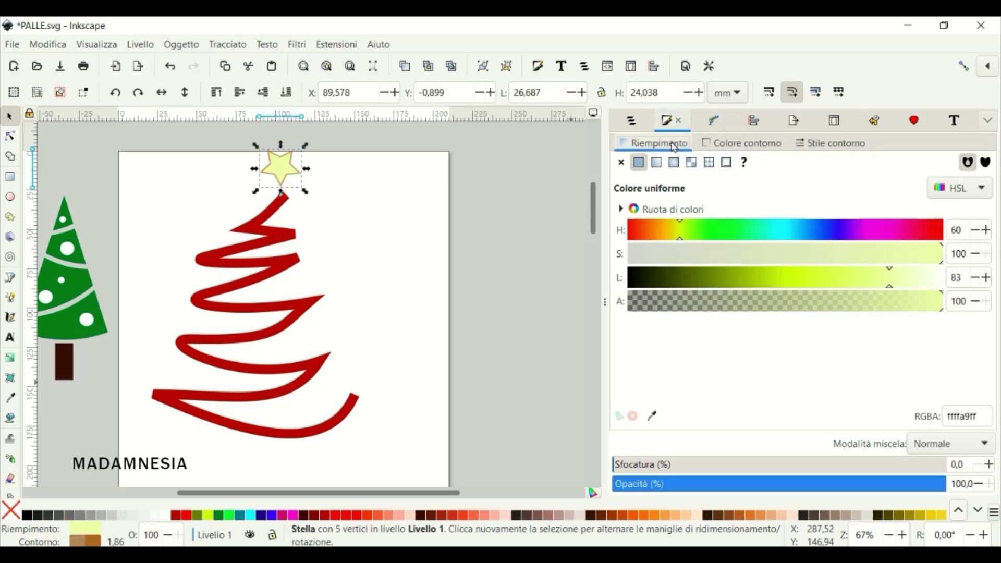
pyautogui.click(675, 236)
pyautogui.click(803, 285)
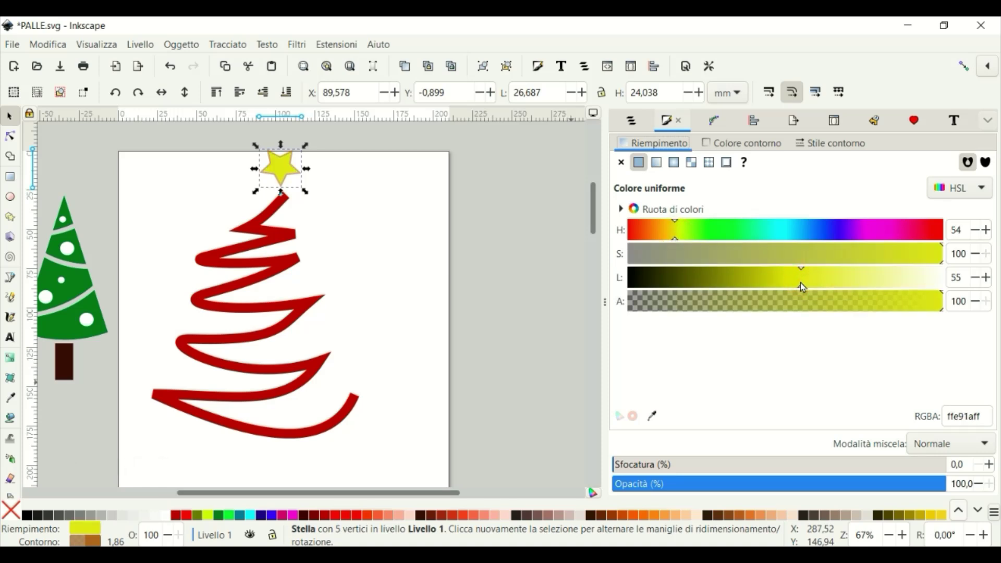
pyautogui.moveTo(802, 286); pyautogui.dragTo(897, 290)
pyautogui.click(866, 290)
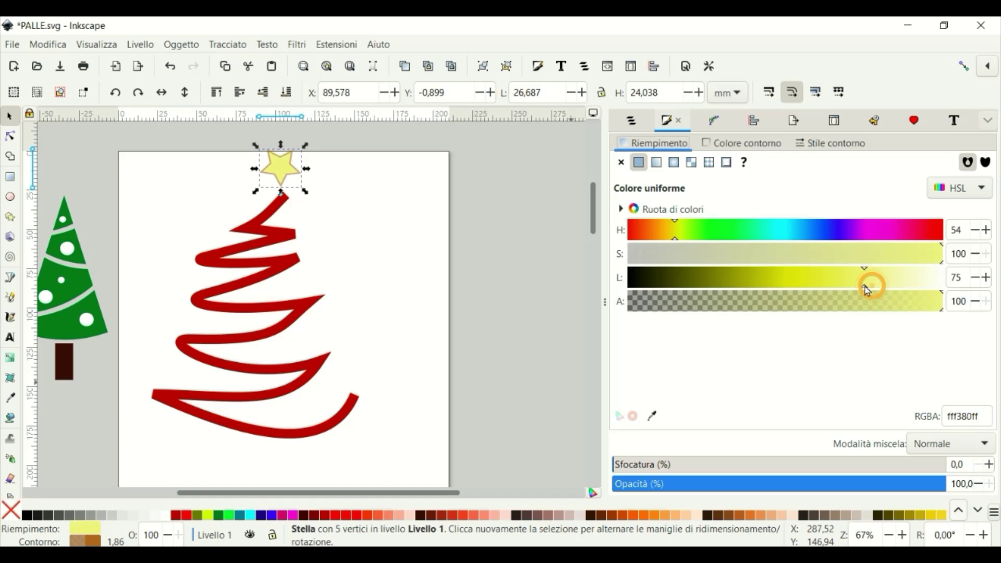
# - Duplicate the star, shrink the copy and centre both stars on each other
pyautogui.rightClick(291, 171)
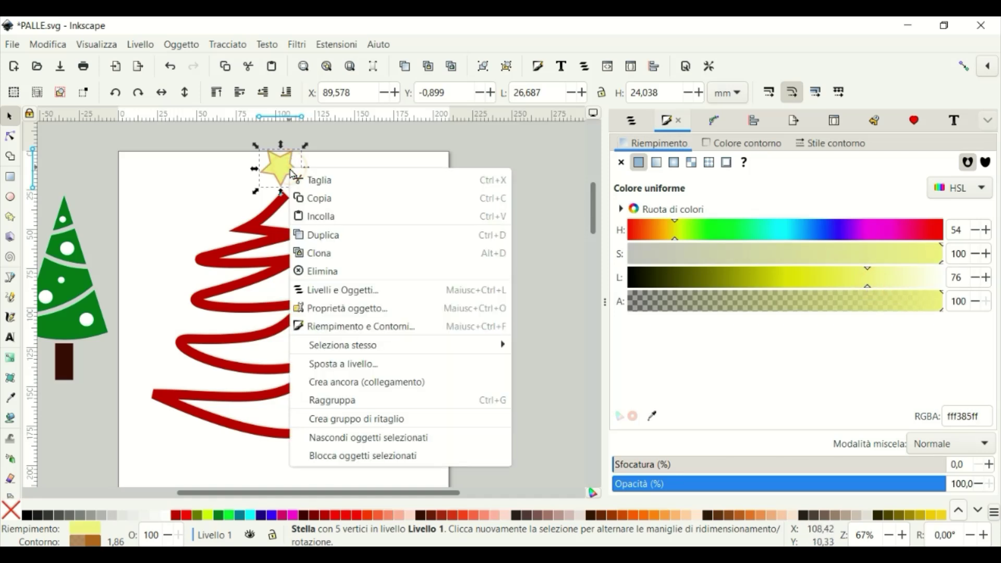
pyautogui.click(334, 232)
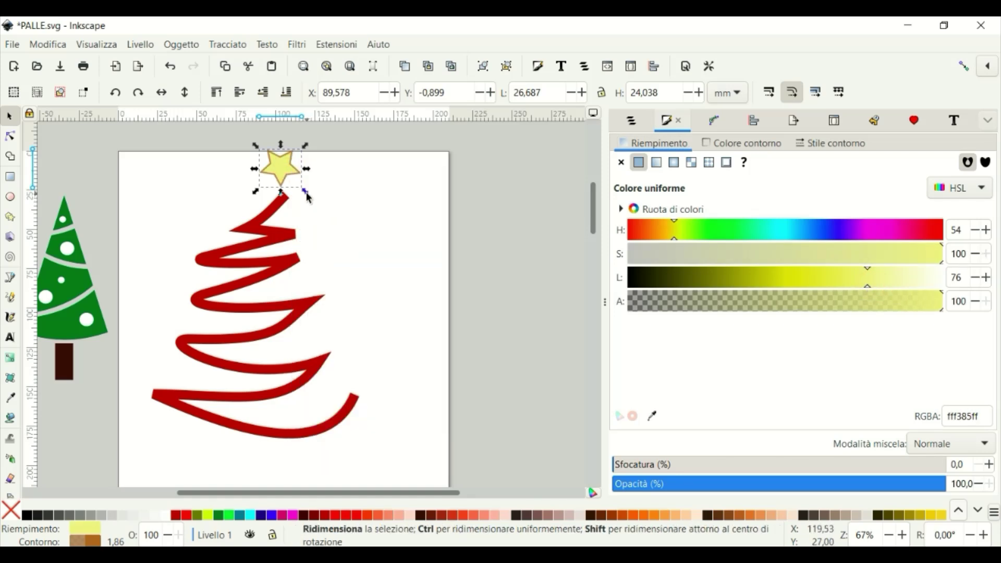
pyautogui.moveTo(306, 192); pyautogui.dragTo(295, 183)
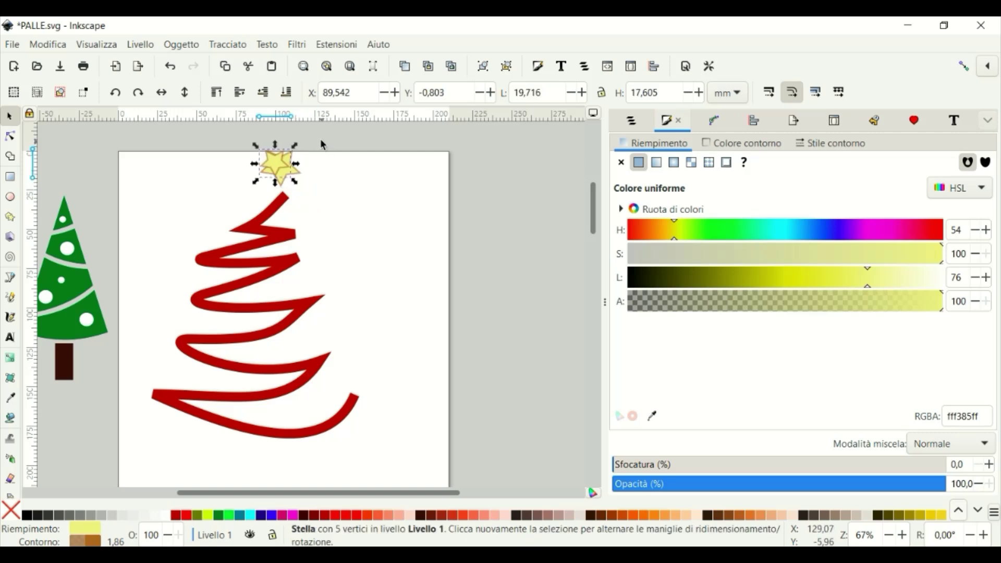
pyautogui.moveTo(322, 145); pyautogui.dragTo(219, 205)
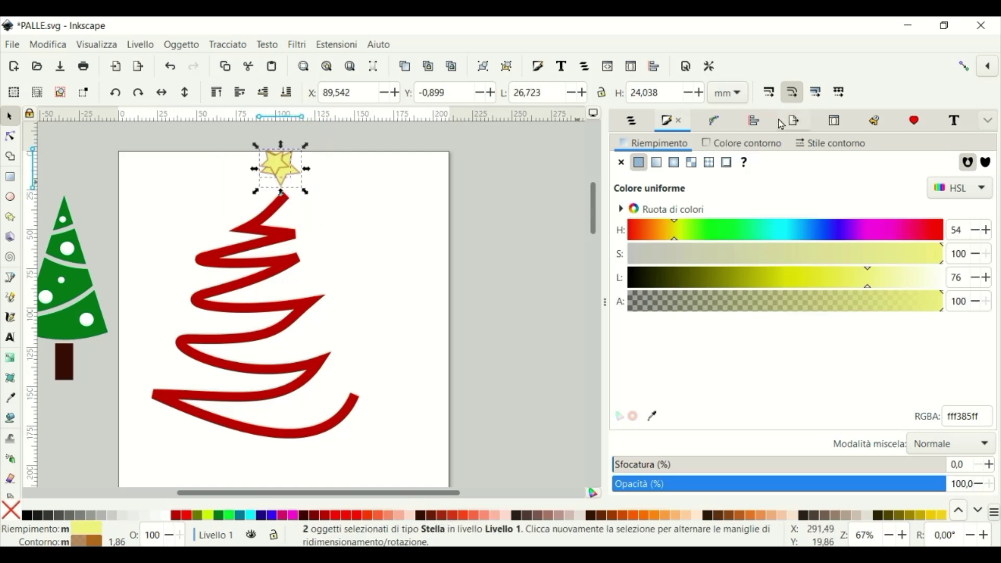
pyautogui.click(756, 121)
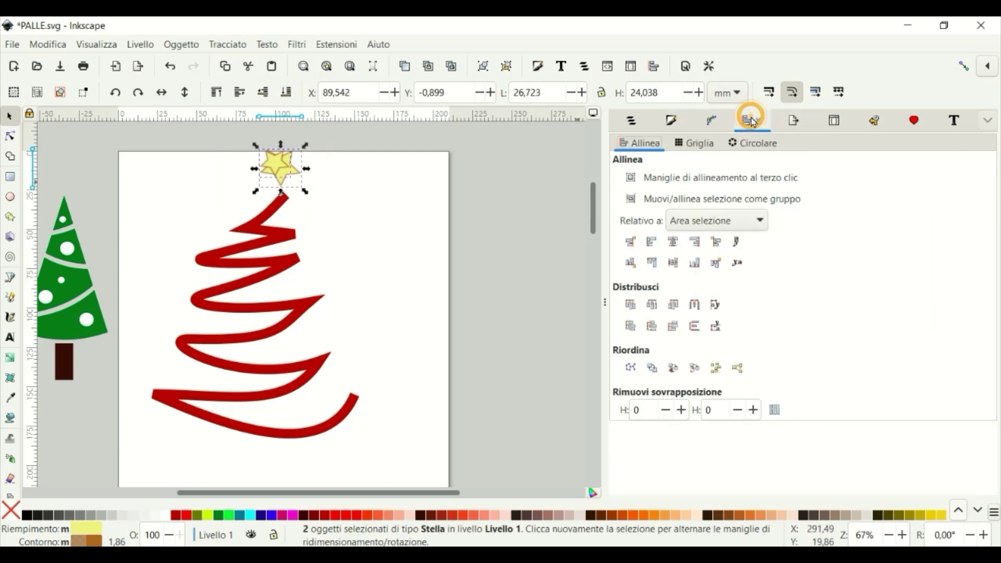
pyautogui.click(674, 242)
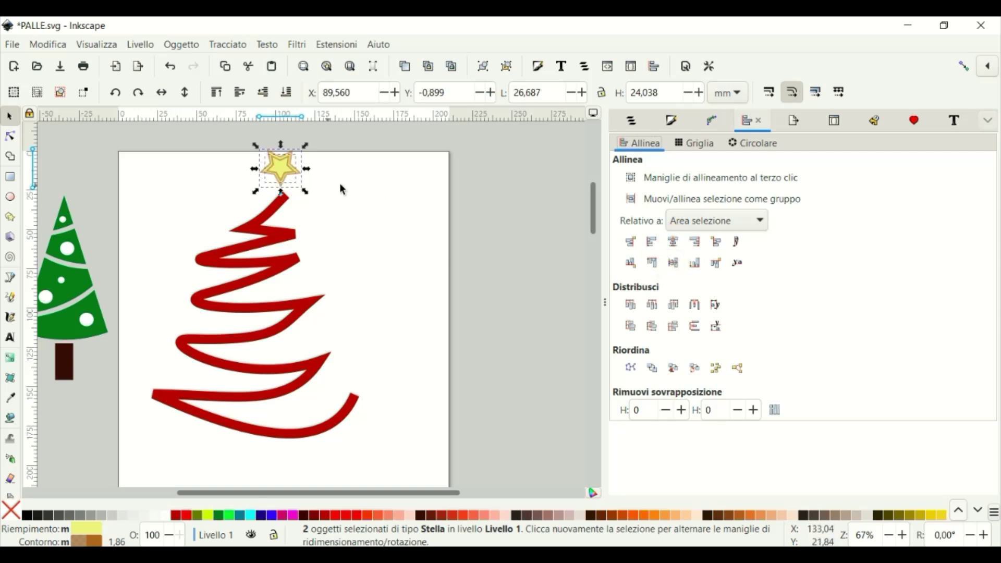
pyautogui.click(401, 192)
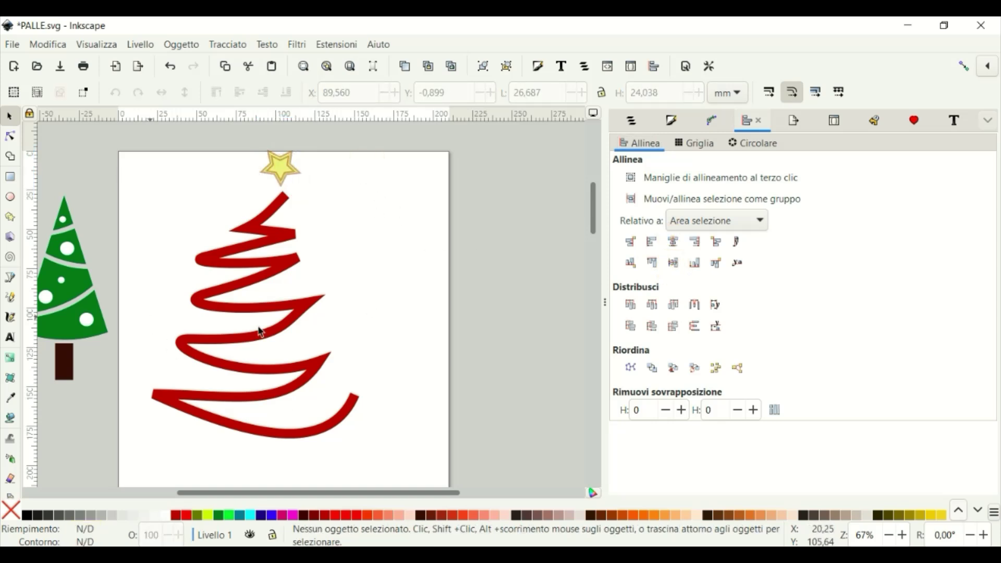
# - Draw a small rectangle beneath the tree and convert it to a path
pyautogui.scroll(-2, 601, 217)
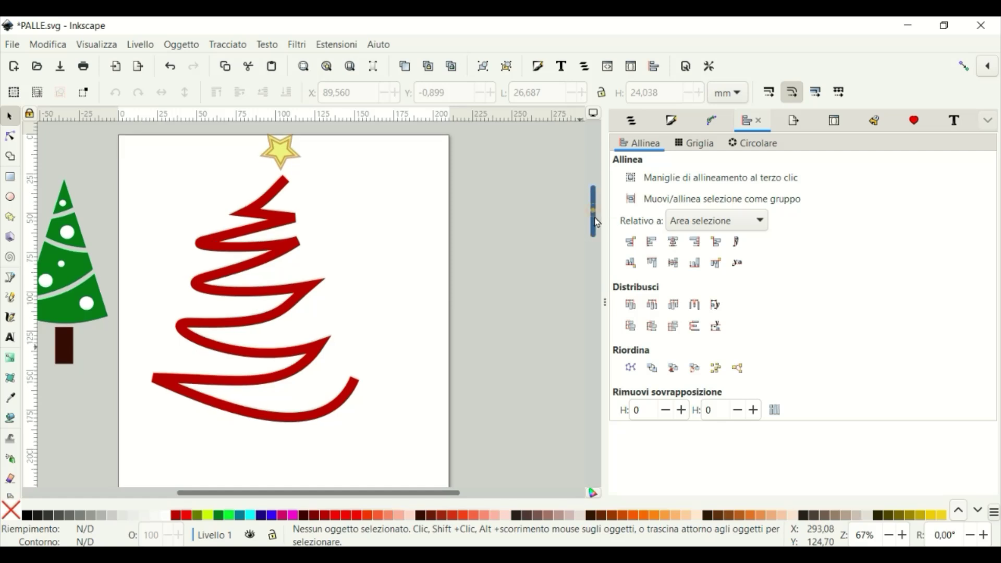
pyautogui.press('Tab')
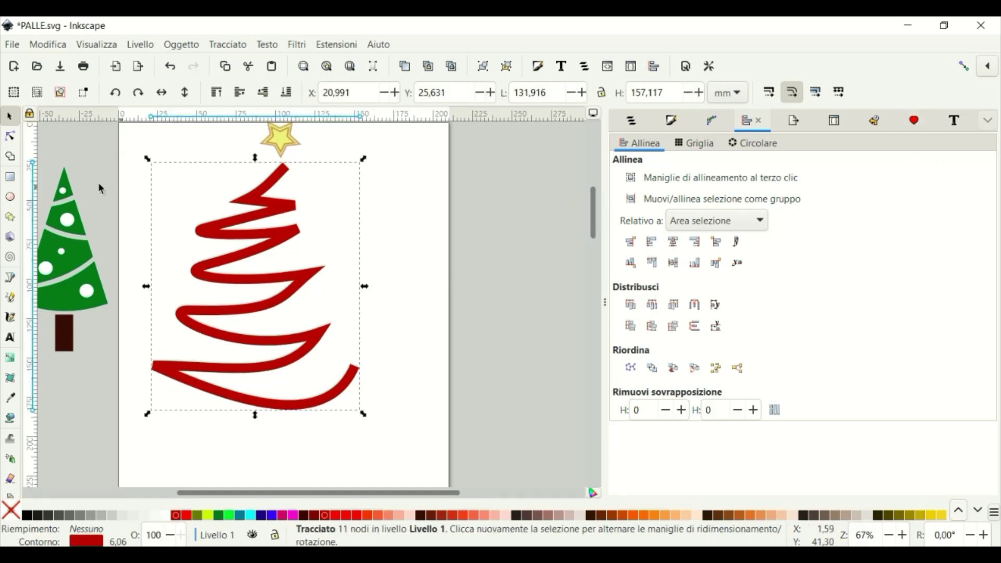
pyautogui.click(10, 176)
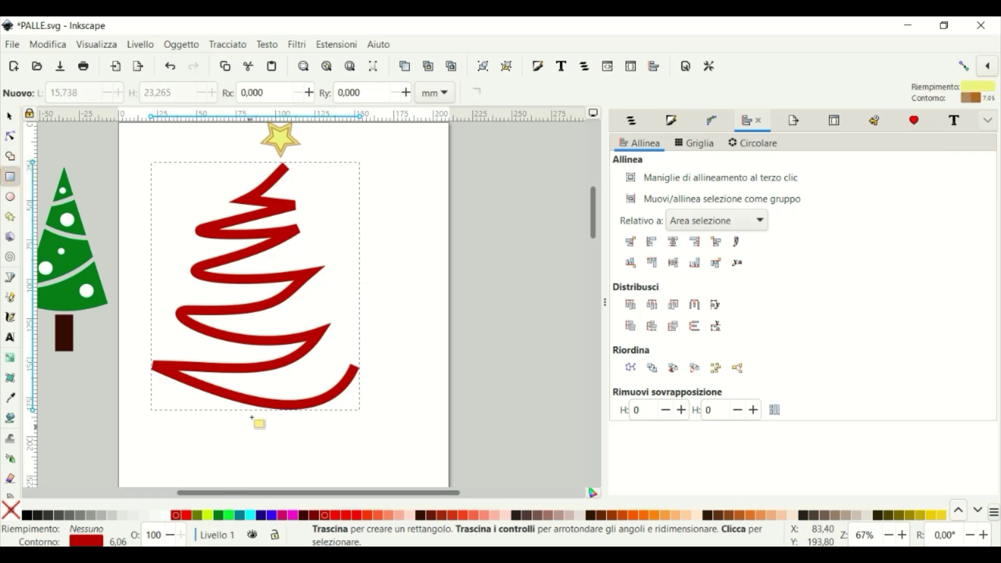
pyautogui.moveTo(260, 406)
pyautogui.mouseDown()
pyautogui.moveTo(298, 458)
pyautogui.moveTo(267, 434)
pyautogui.mouseUp()
pyautogui.hotkey('ctrl', 'shift', 'c')
pyautogui.press('n')
pyautogui.press('s')
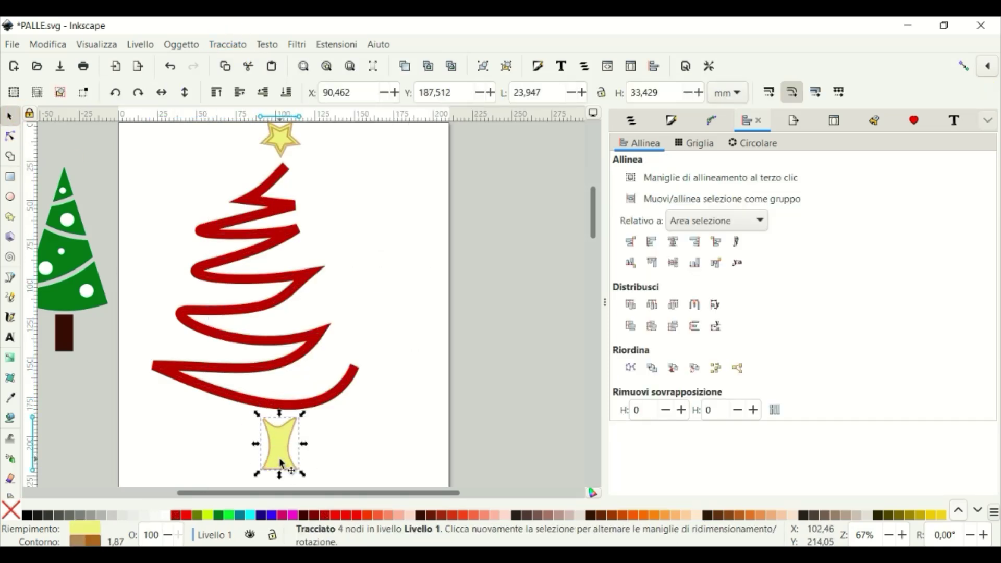
# - Position the trunk under the tree, fill it red and remove its outline
pyautogui.click(197, 515)
pyautogui.moveTo(278, 446); pyautogui.dragTo(252, 400)
pyautogui.click(324, 515)
pyautogui.press('n')
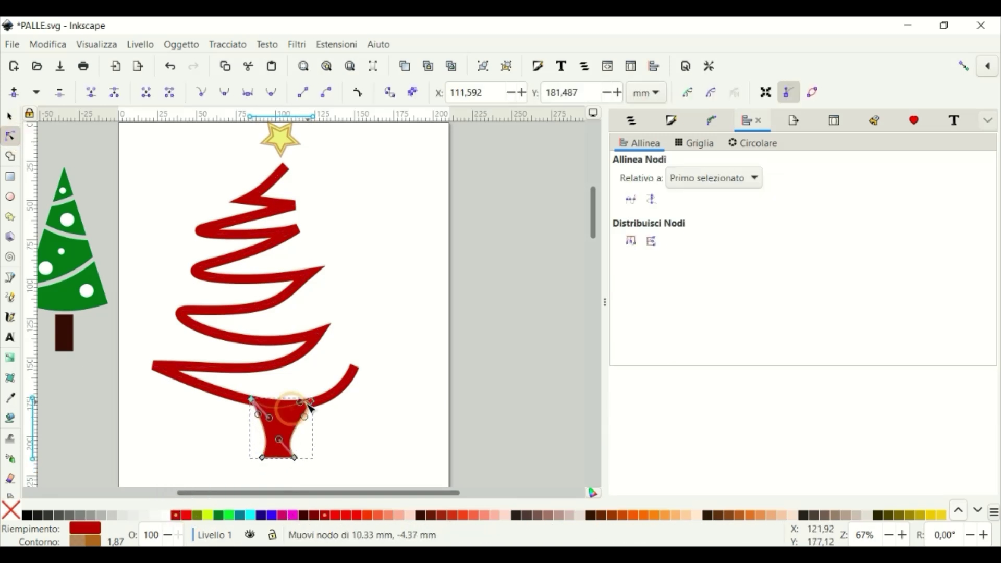
pyautogui.click(396, 395)
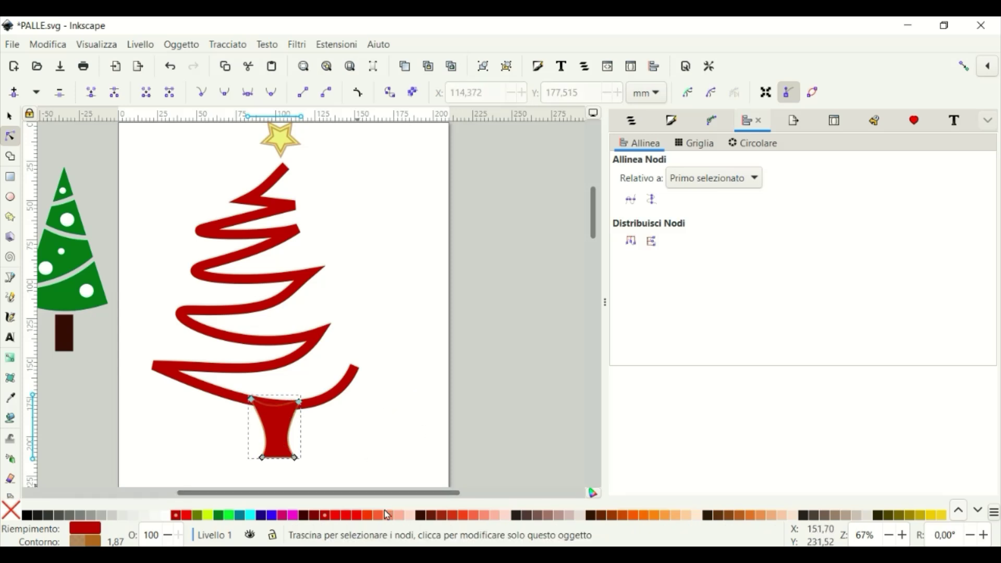
pyautogui.click(10, 398)
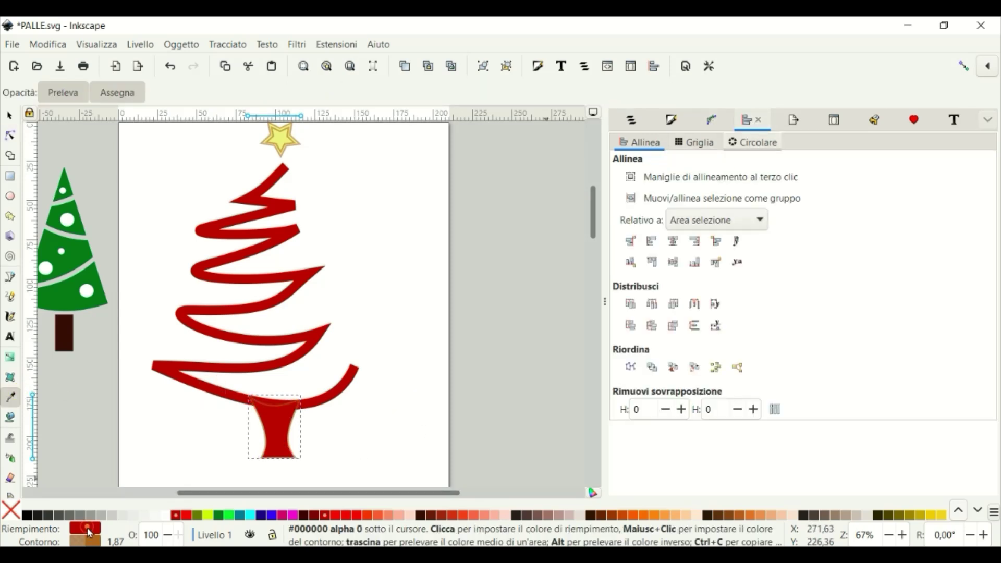
pyautogui.hotkey('ctrl', 'shift', 'f')
pyautogui.click(621, 162)
pyautogui.click(10, 115)
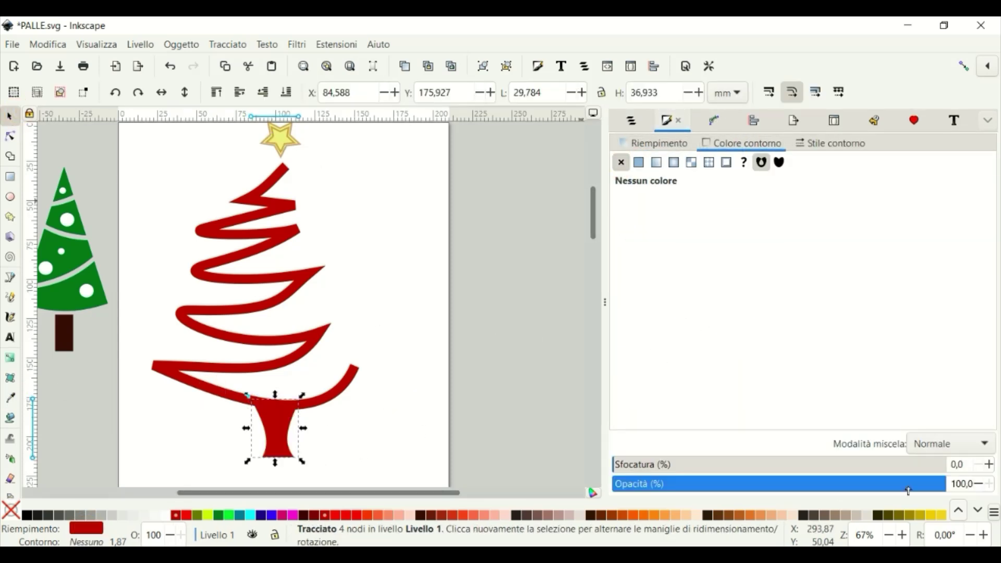
# - Shrink the red tree toward the page's upper left and move it slightly down
pyautogui.keyDown('ctrl'); pyautogui.scroll(-2, 294, 216); pyautogui.keyUp('ctrl')
pyautogui.hotkey('ctrl', 'a')
pyautogui.click(368, 129)
pyautogui.moveTo(369, 129); pyautogui.dragTo(161, 469)
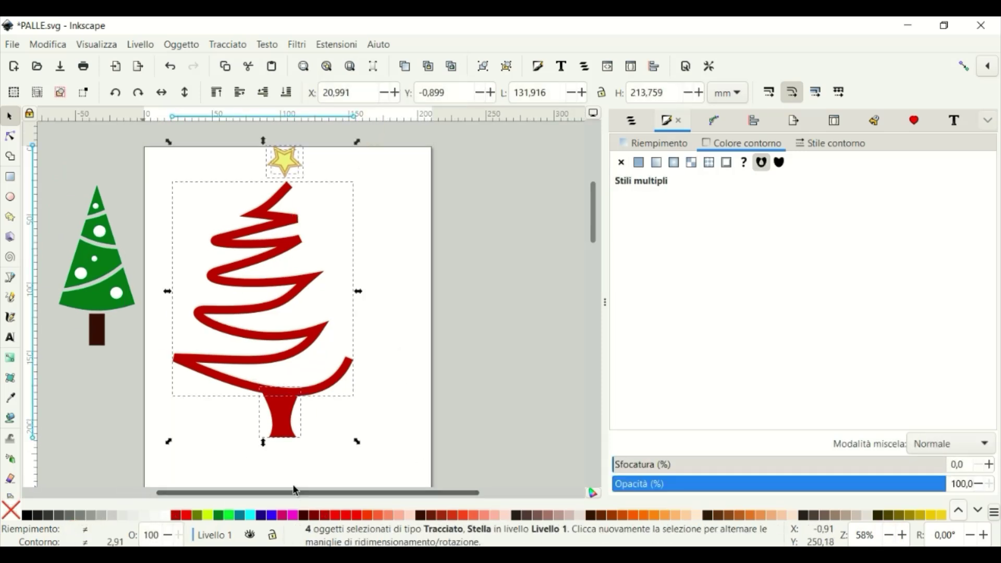
pyautogui.moveTo(358, 443); pyautogui.dragTo(299, 399)
pyautogui.moveTo(240, 313); pyautogui.dragTo(243, 346)
pyautogui.click(334, 288)
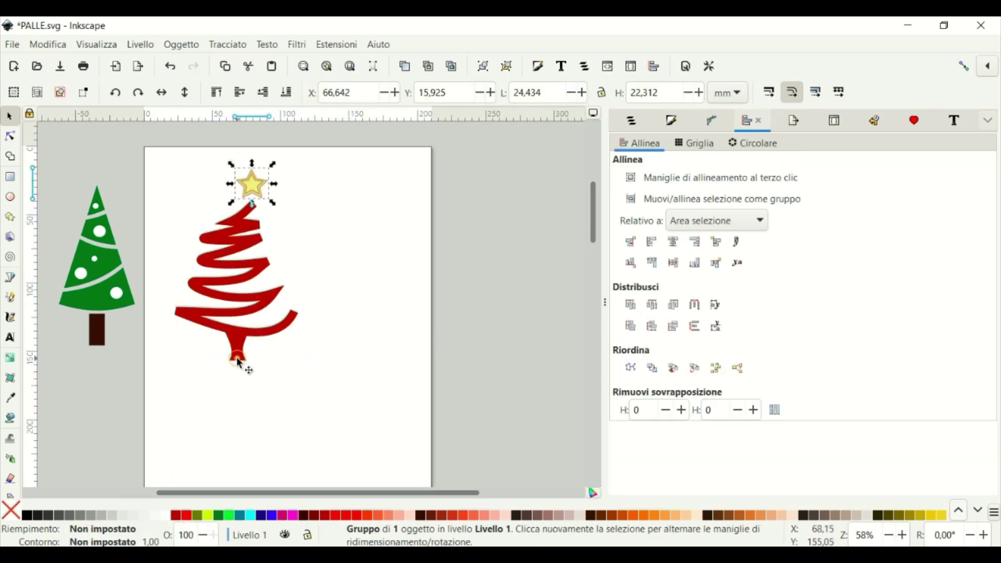
# - Centre the star and trunk on one vertical axis, then select the zigzag path
pyautogui.click(238, 362)
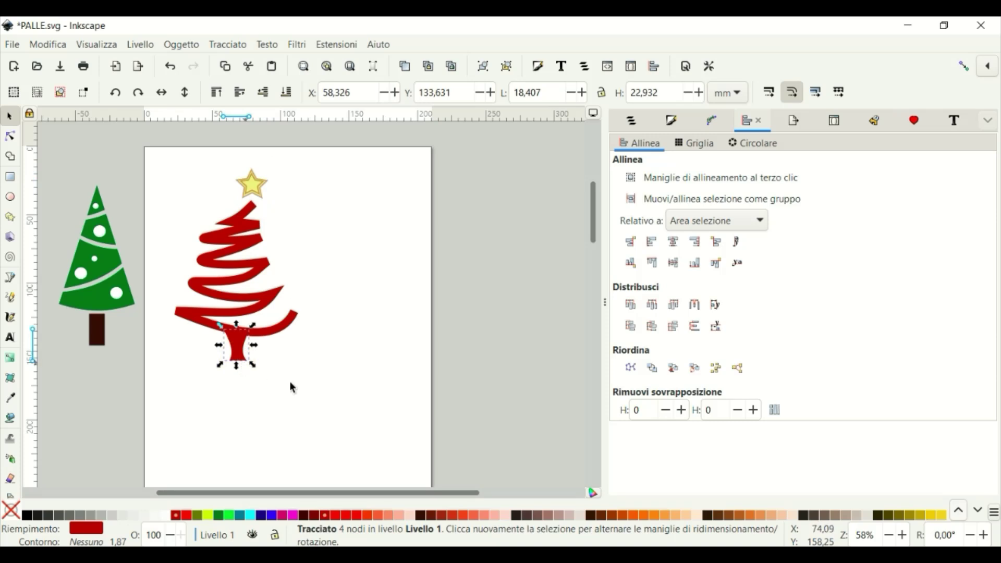
pyautogui.keyDown('ctrl'); pyautogui.click(249, 186); pyautogui.keyUp('ctrl')
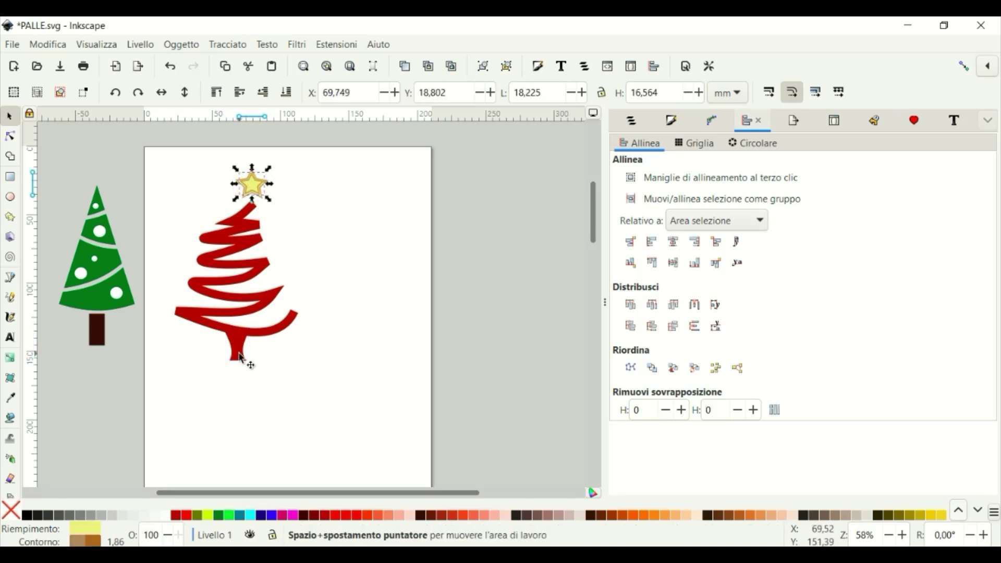
pyautogui.scroll(1, 242, 363)
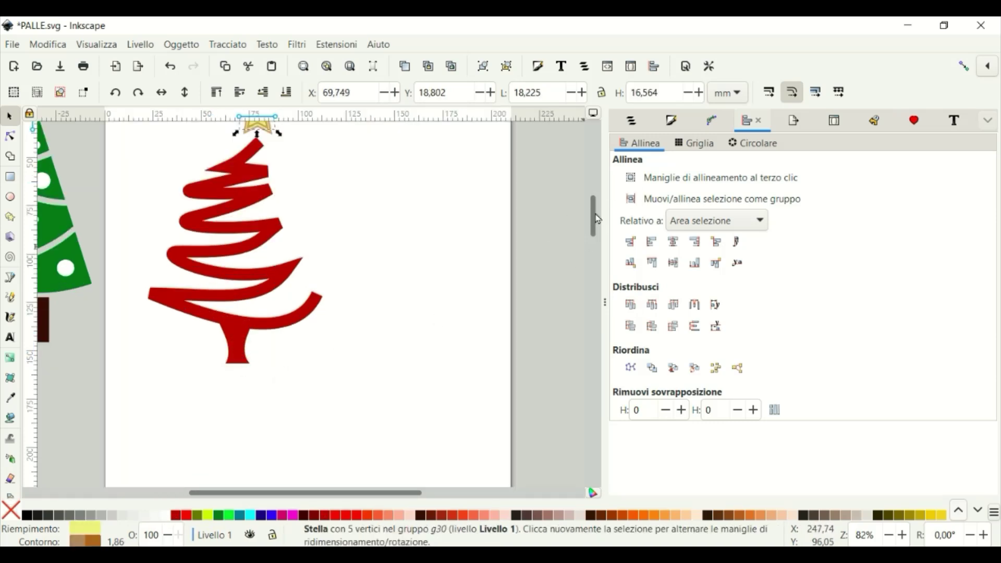
pyautogui.moveTo(597, 219); pyautogui.dragTo(597, 211)
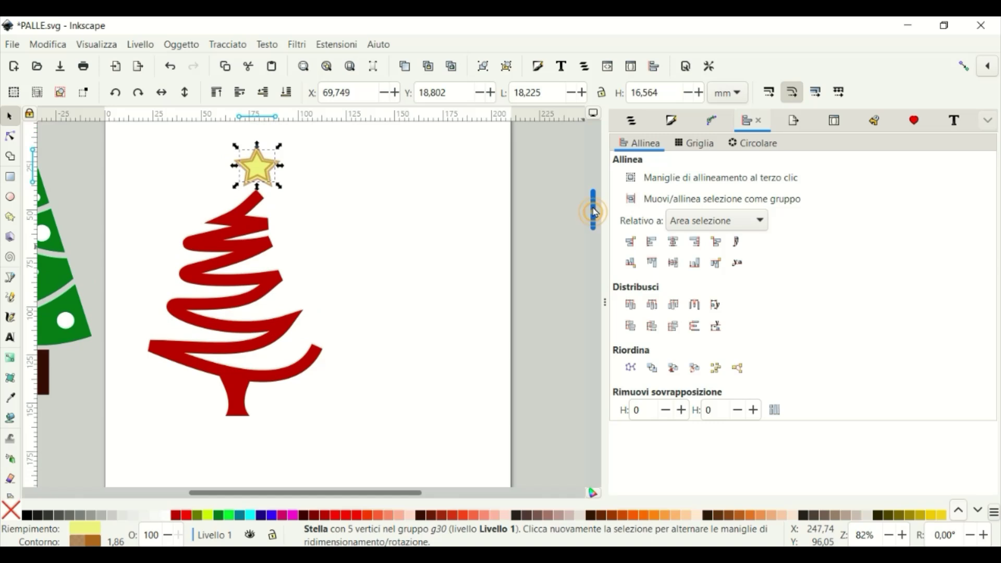
pyautogui.keyDown('ctrl'); pyautogui.click(237, 409); pyautogui.keyUp('ctrl')
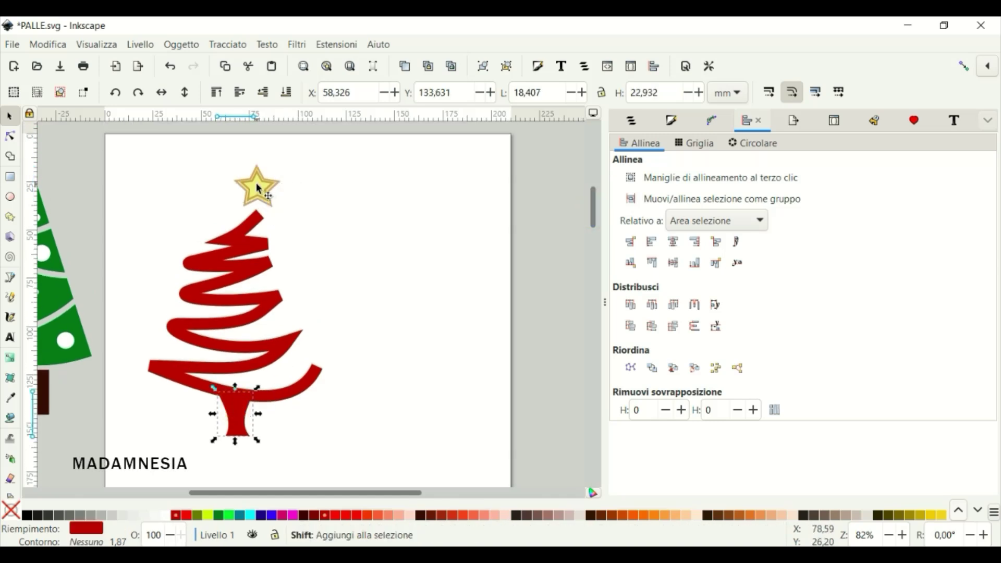
pyautogui.keyDown('shift'); pyautogui.click(259, 188); pyautogui.keyUp('shift')
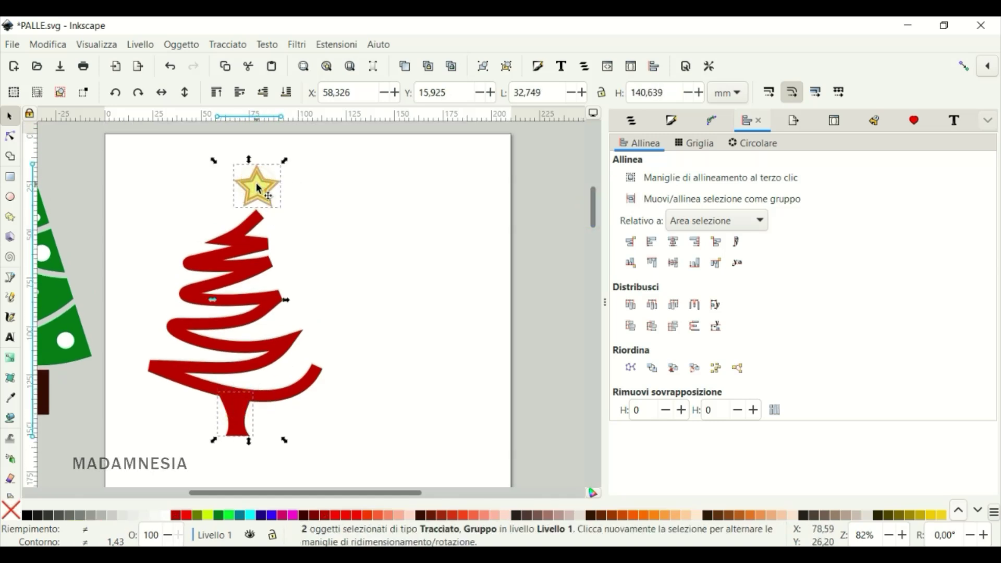
pyautogui.click(673, 242)
pyautogui.click(392, 310)
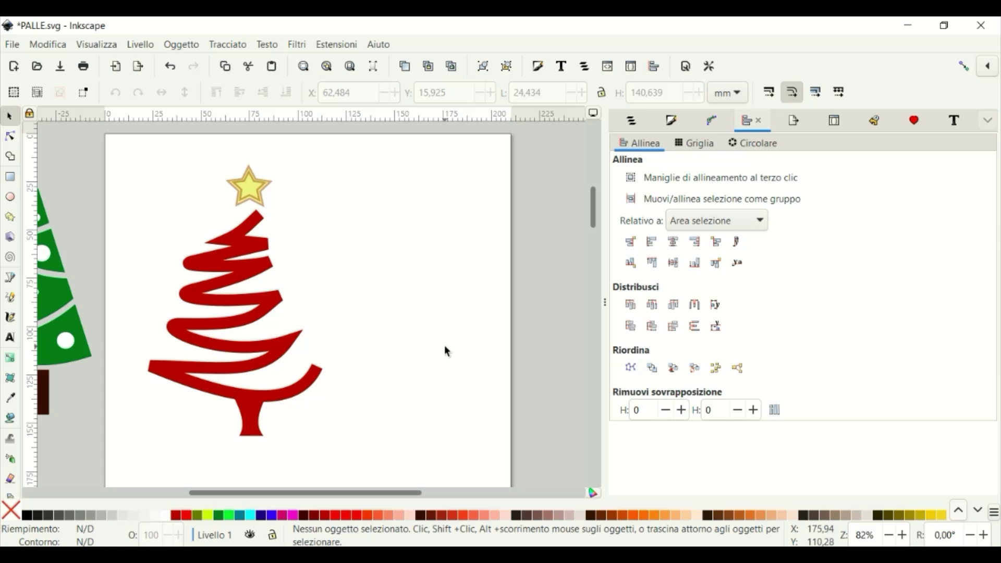
pyautogui.click(251, 234)
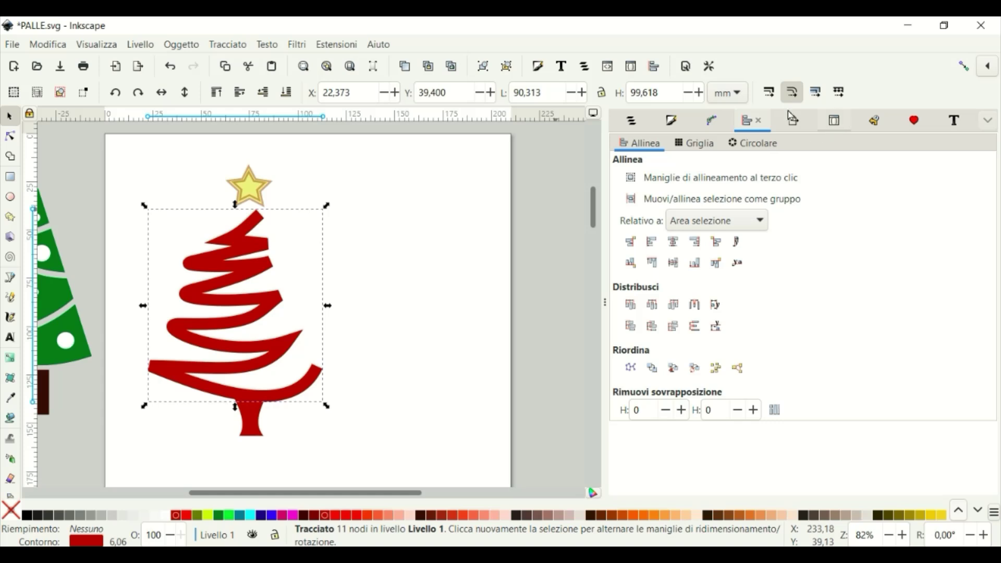
# - Thin the zigzag's stroke width to 4.465 mm
pyautogui.click(670, 123)
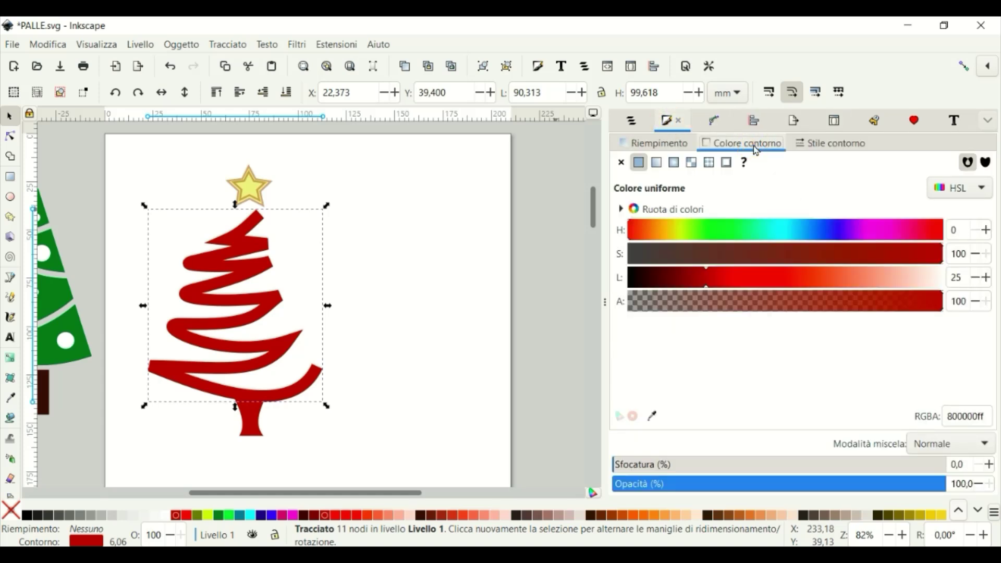
pyautogui.click(829, 144)
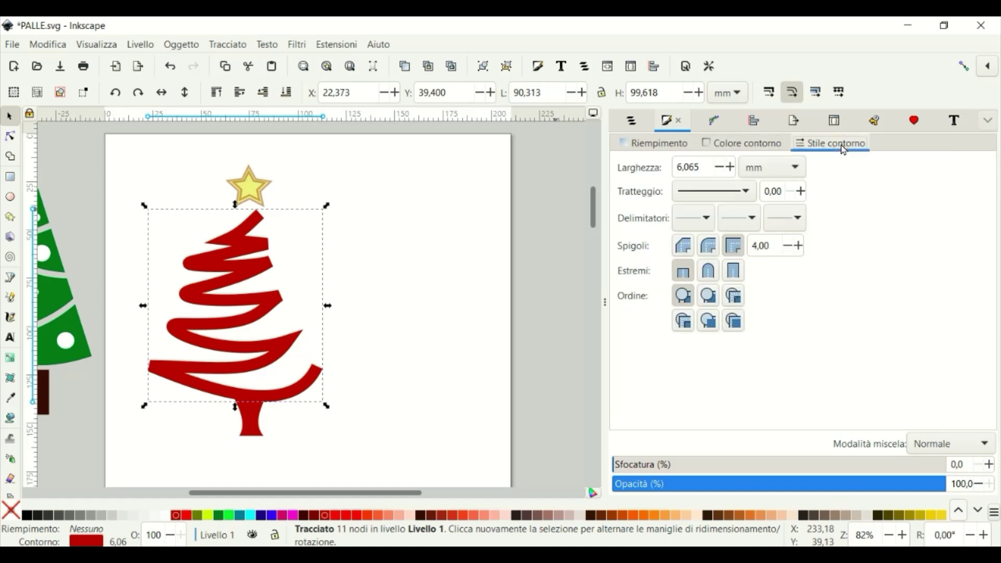
pyautogui.click(720, 168)
pyautogui.click(720, 168)
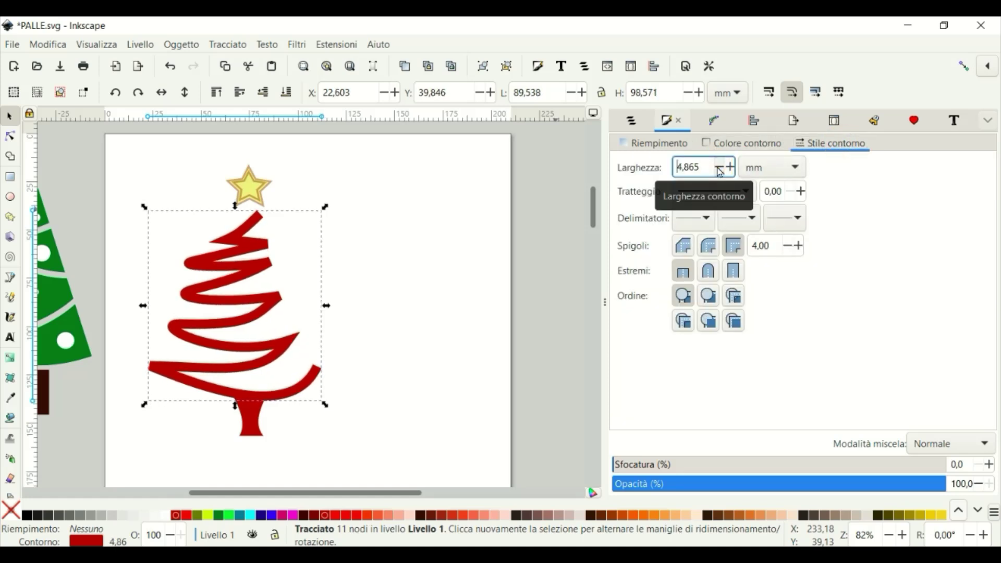
pyautogui.click(720, 168)
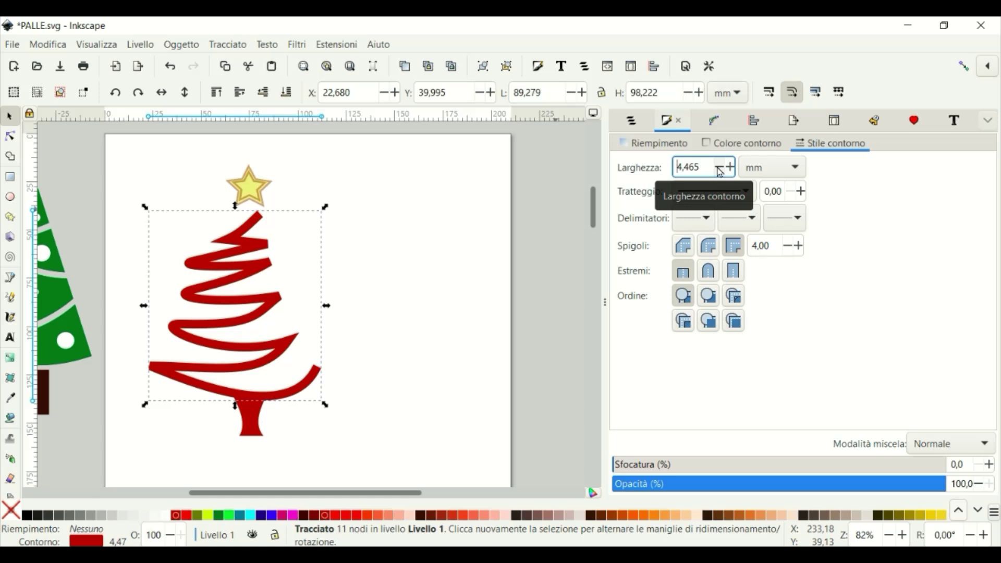
# - Give the zigzag's stroke rounded end caps
pyautogui.doubleClick(253, 245)
pyautogui.click(261, 215)
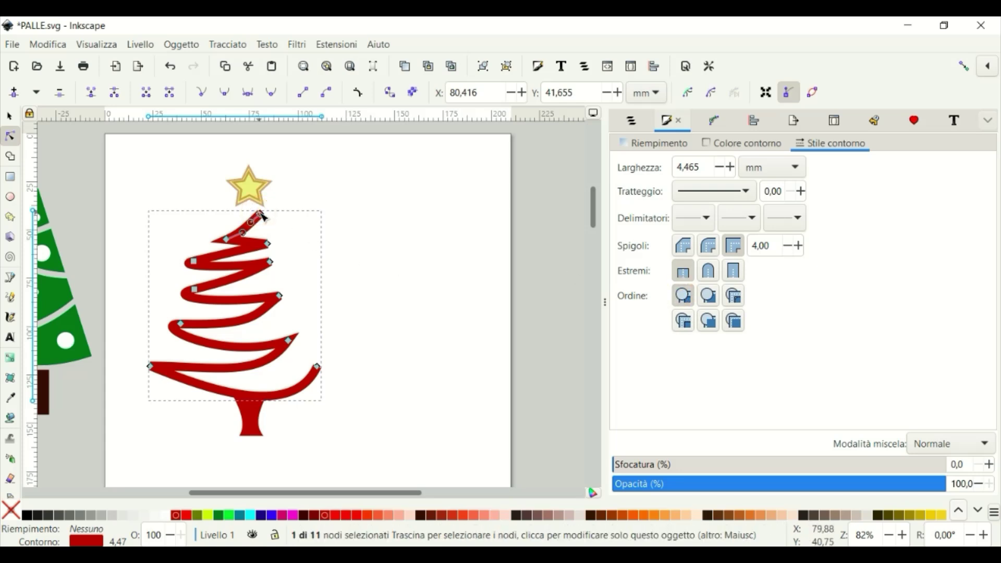
pyautogui.click(317, 368)
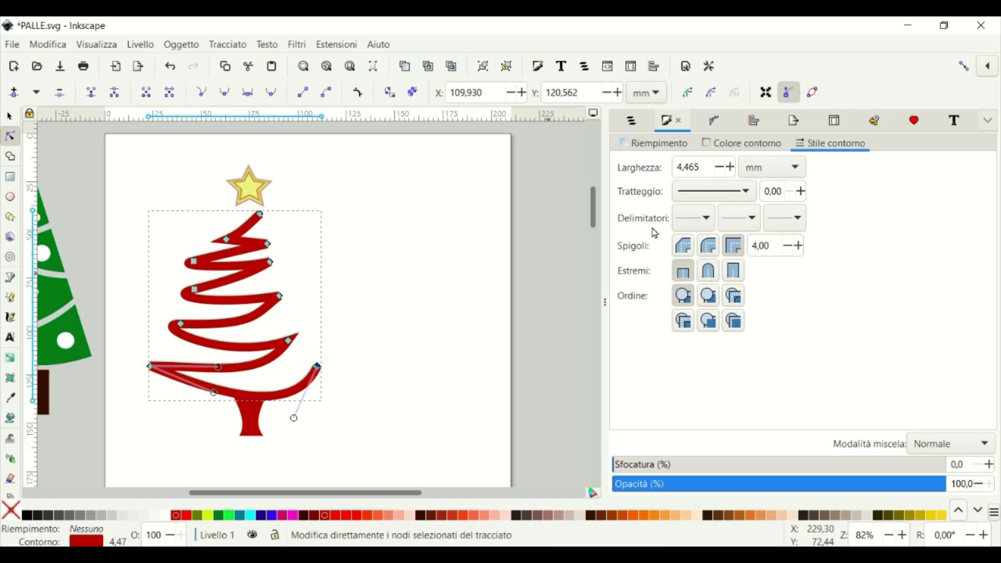
pyautogui.click(709, 274)
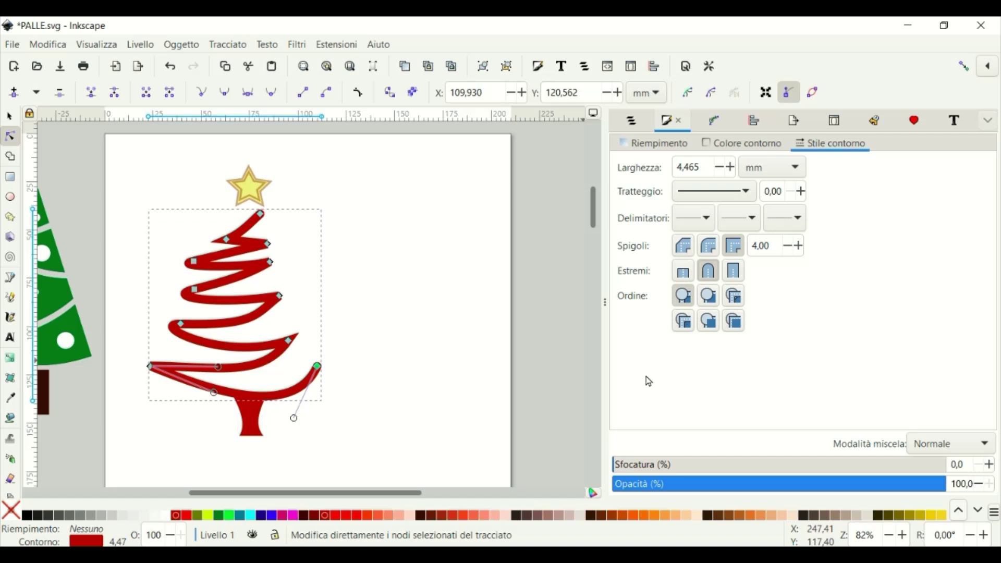
pyautogui.click(260, 213)
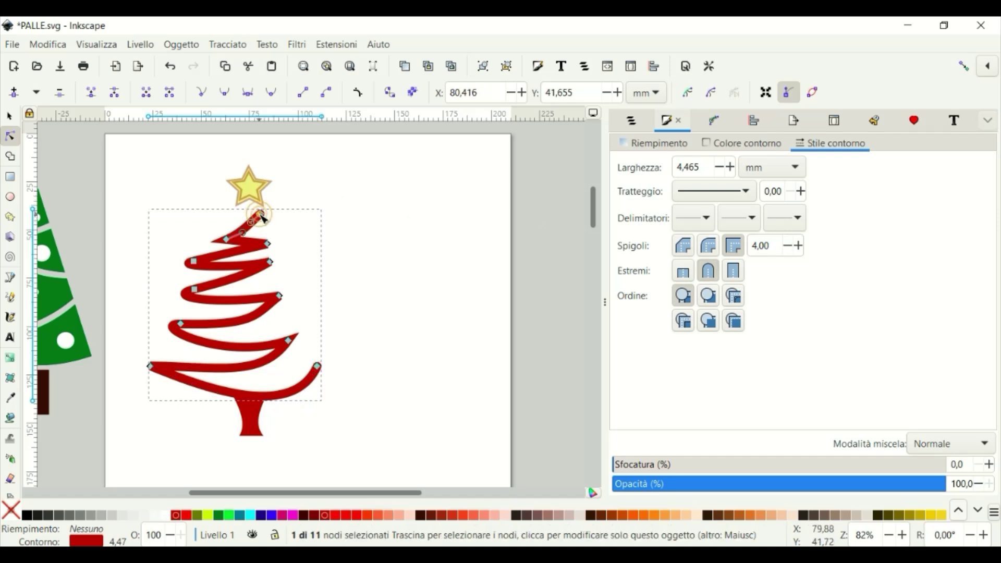
pyautogui.click(371, 212)
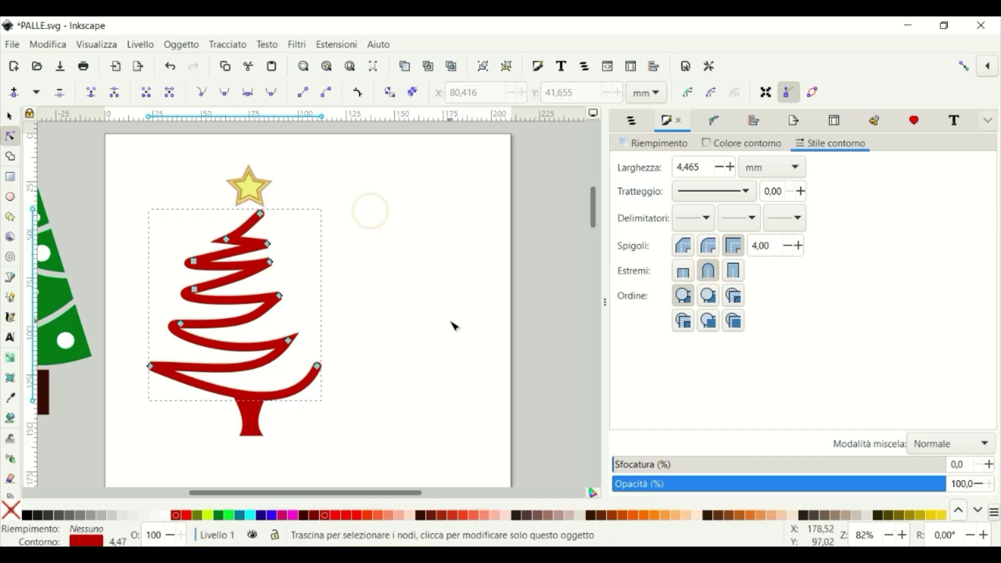
pyautogui.click(387, 409)
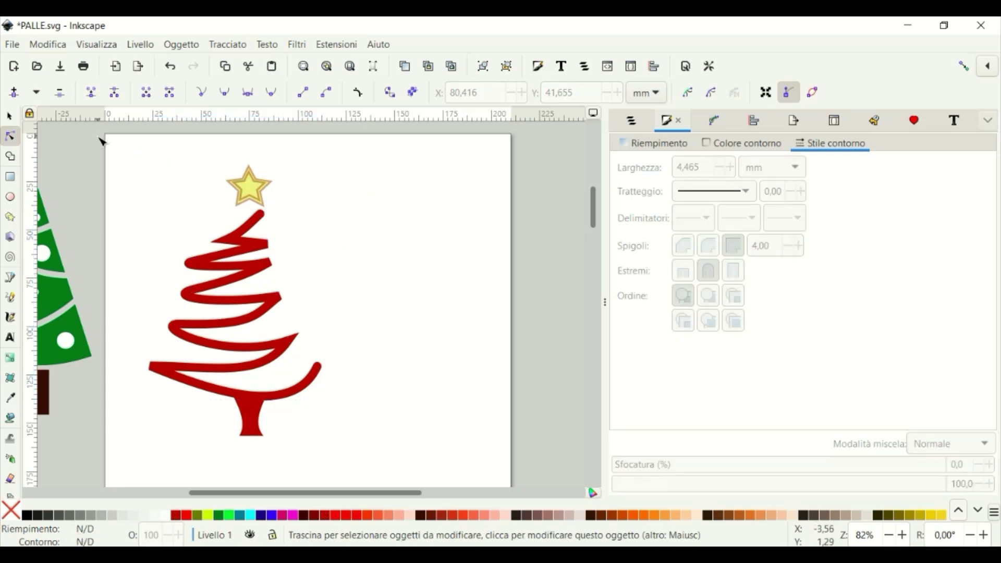
# - Try shifting the star, cancel the move, and deselect the red tree
pyautogui.click(12, 117)
pyautogui.click(244, 187)
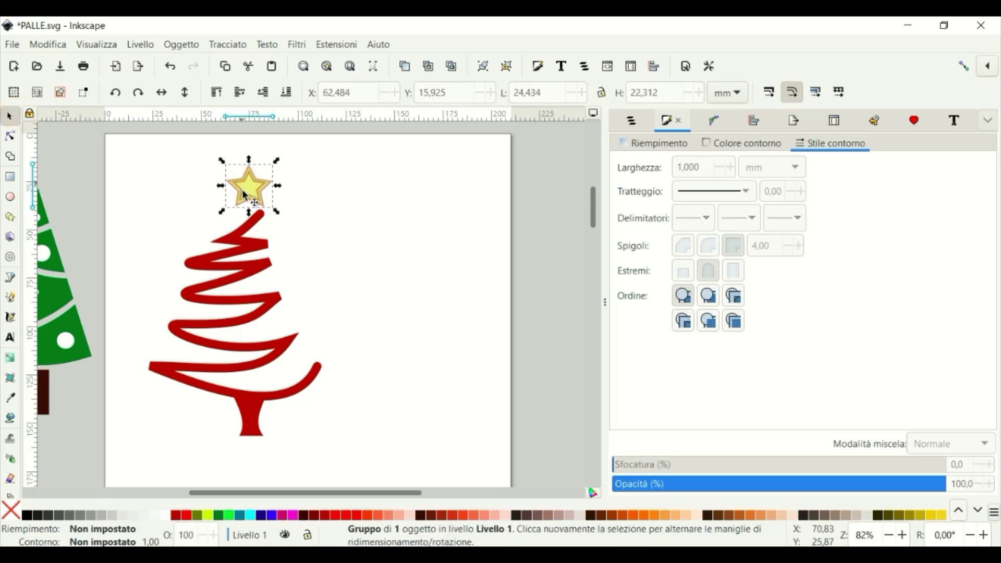
pyautogui.moveTo(246, 188)
pyautogui.mouseDown()
pyautogui.moveTo(256, 189)
pyautogui.moveTo(264, 424)
pyautogui.mouseUp()
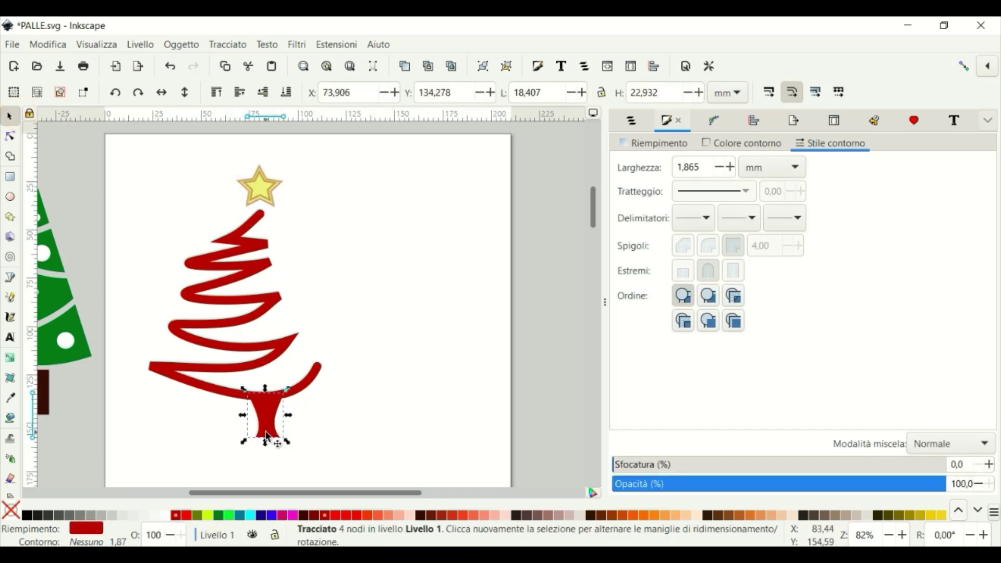
pyautogui.press('Escape')
pyautogui.press('Escape')
pyautogui.click(289, 390)
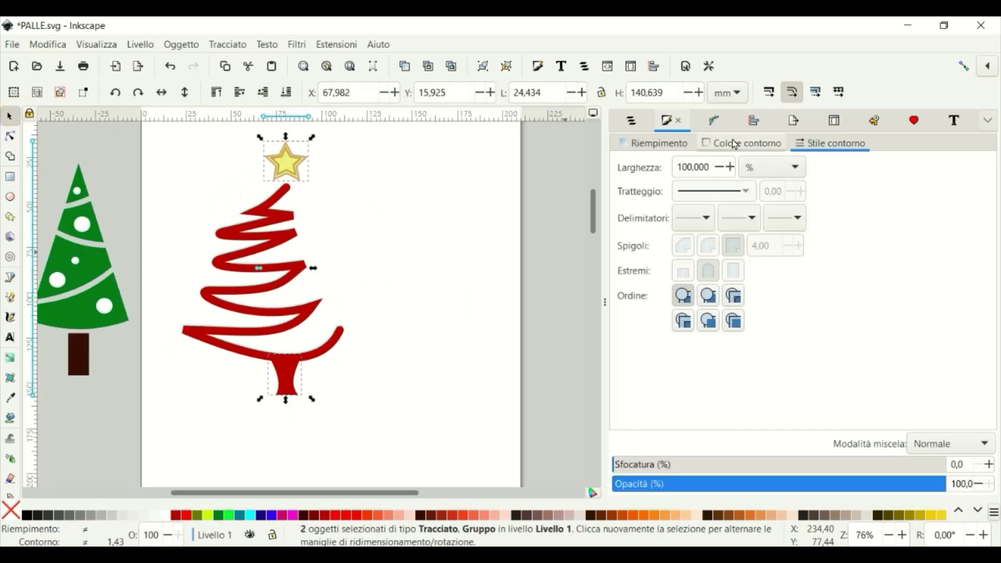
pyautogui.hotkey('ctrl', 'shift', 'a')
pyautogui.click(400, 243)
# - Reshape the lower segments of the zigzag path with the Node tool
pyautogui.press('n')
pyautogui.click(282, 331)
pyautogui.moveTo(281, 331); pyautogui.dragTo(313, 313)
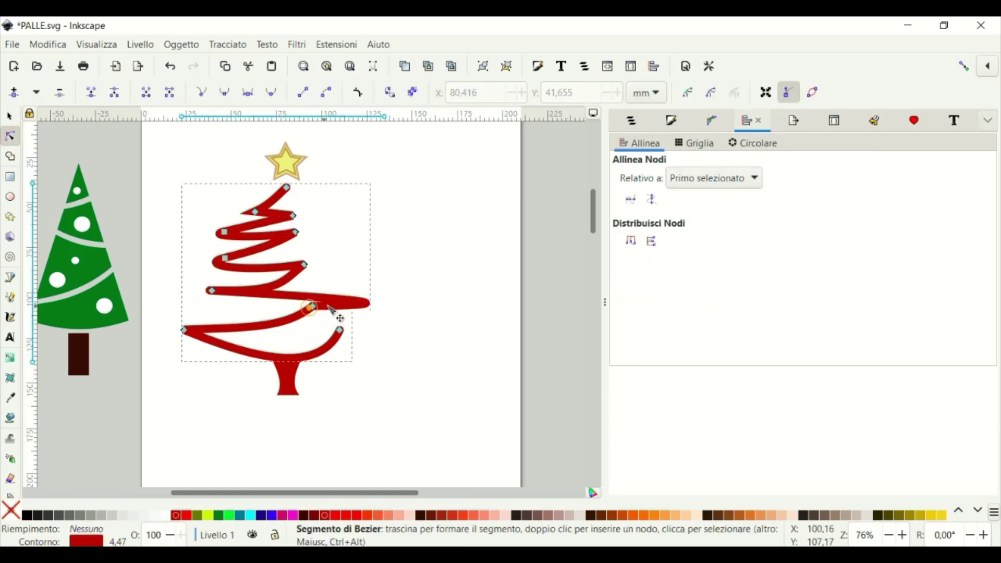
pyautogui.moveTo(211, 290)
pyautogui.mouseDown()
pyautogui.moveTo(200, 286)
pyautogui.moveTo(323, 306)
pyautogui.mouseUp()
pyautogui.moveTo(305, 266); pyautogui.dragTo(300, 226)
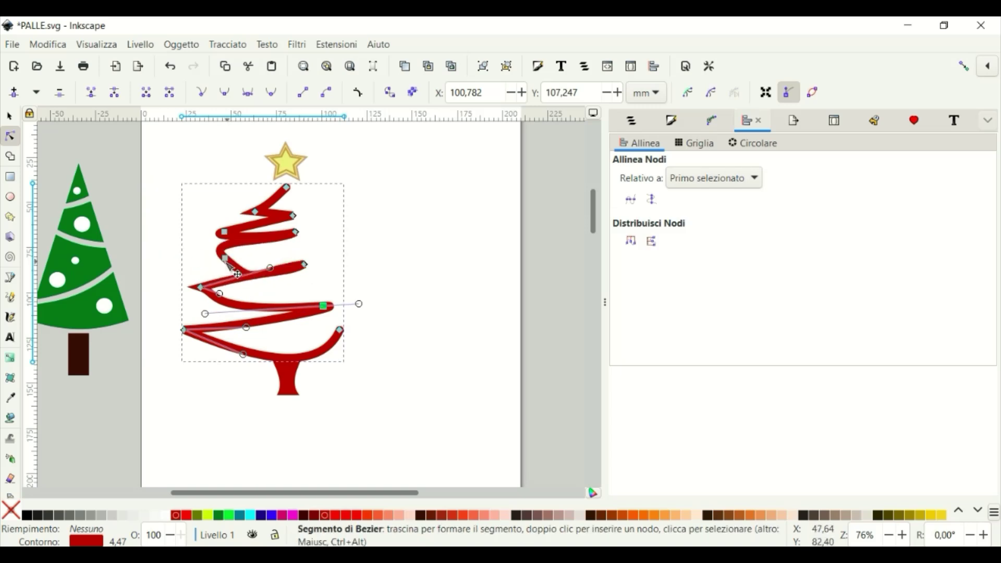
pyautogui.press('s')
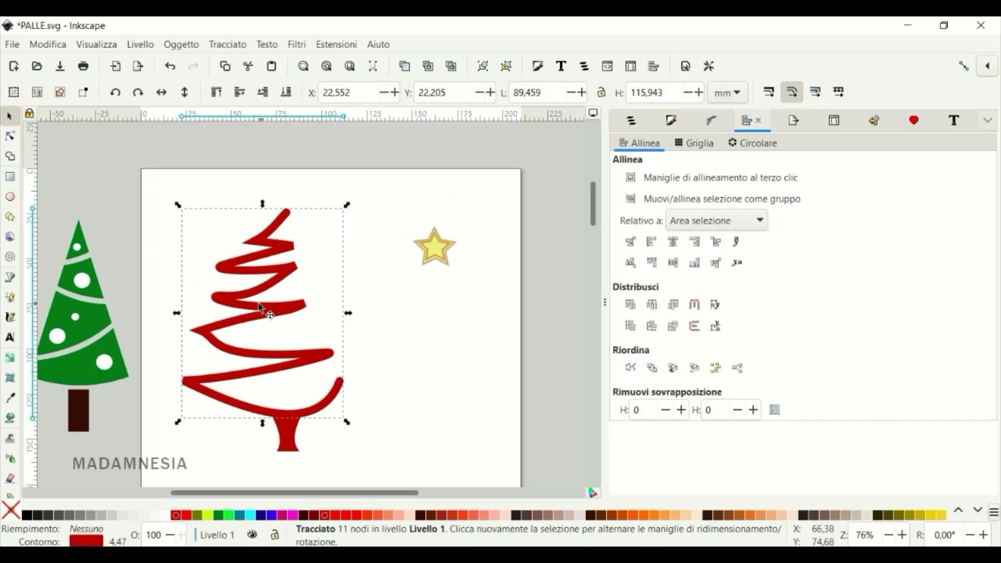
# - Pull the zigzag's bottom-right end outward and raise and curve its upper nodes
pyautogui.press('n')
pyautogui.moveTo(337, 383); pyautogui.dragTo(329, 409)
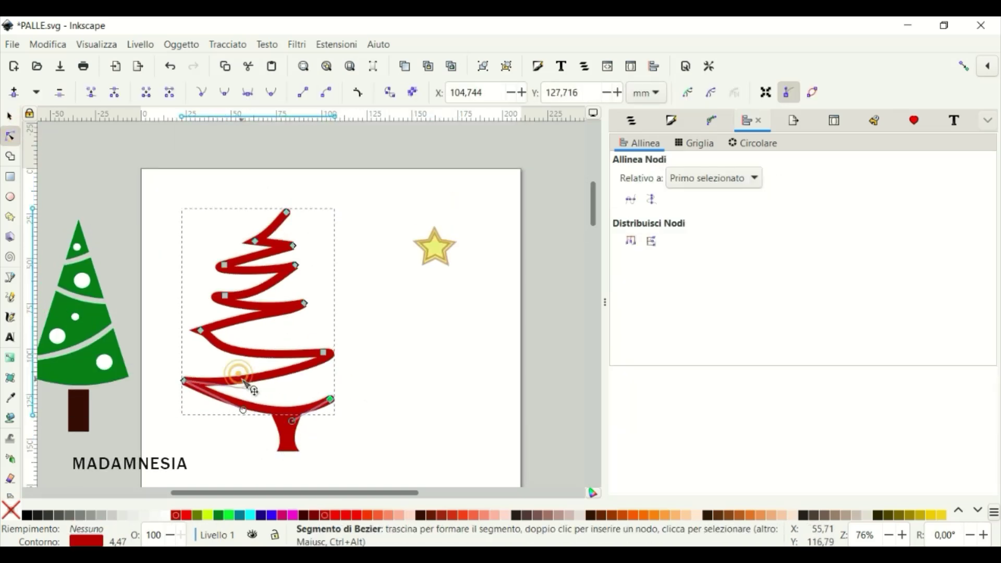
pyautogui.moveTo(241, 380)
pyautogui.mouseDown()
pyautogui.moveTo(196, 358)
pyautogui.moveTo(270, 289)
pyautogui.moveTo(271, 297)
pyautogui.mouseUp()
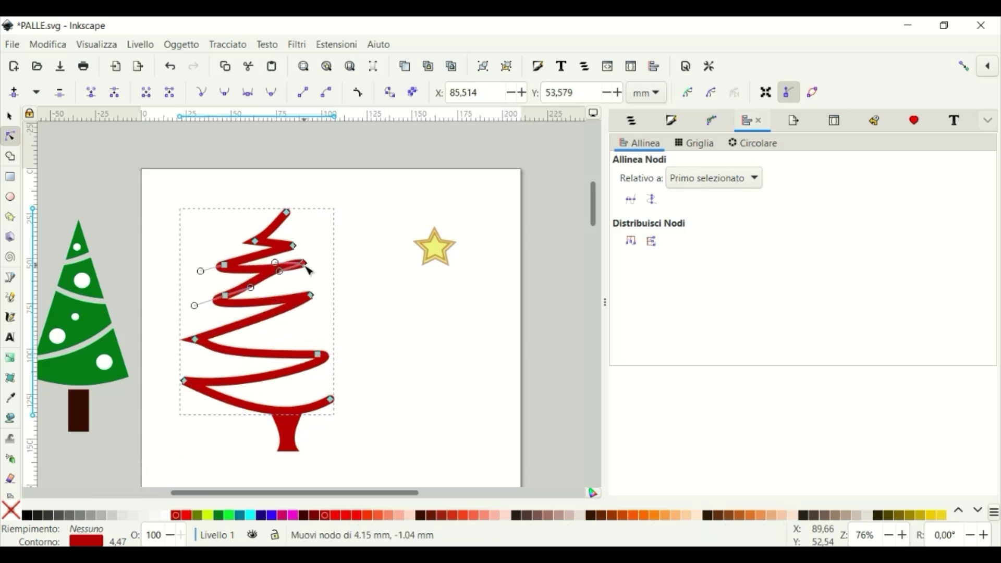
pyautogui.moveTo(295, 266); pyautogui.dragTo(305, 263)
pyautogui.moveTo(224, 266); pyautogui.dragTo(237, 222)
pyautogui.moveTo(294, 246); pyautogui.dragTo(277, 206)
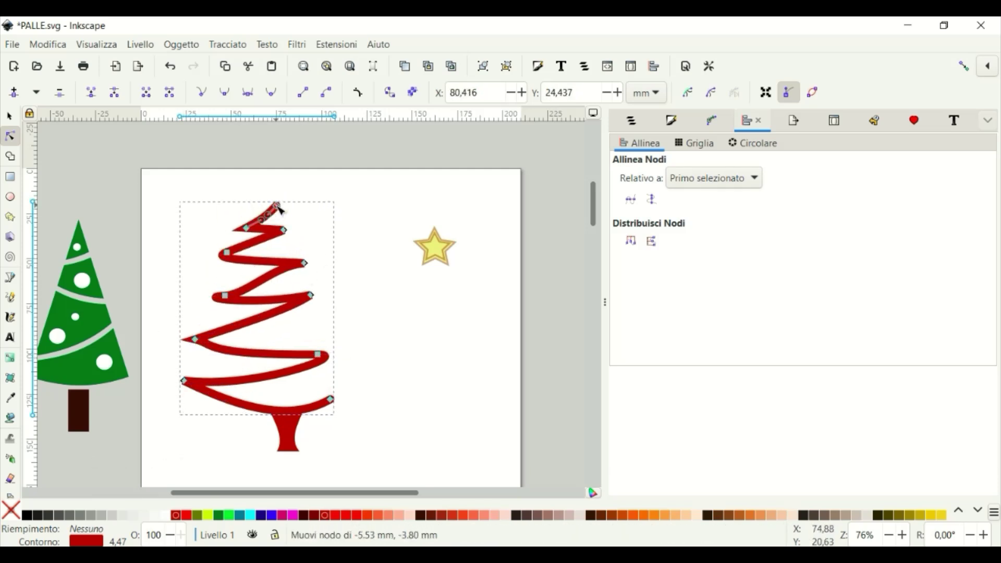
pyautogui.moveTo(306, 263); pyautogui.dragTo(295, 259)
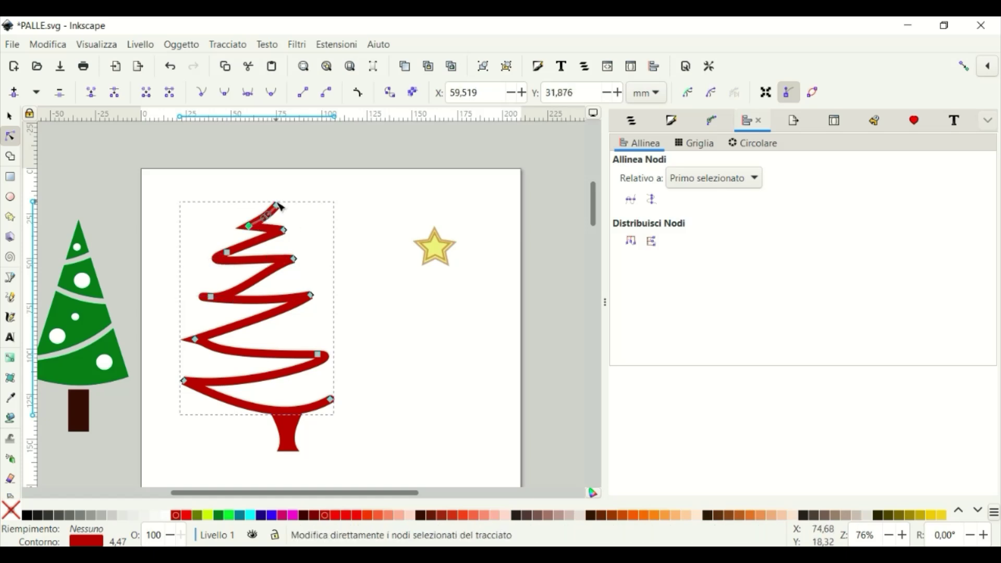
pyautogui.moveTo(277, 206); pyautogui.dragTo(283, 201)
pyautogui.moveTo(295, 259); pyautogui.dragTo(293, 265)
# - Put the star on the tree's top, then shrink and move both together
pyautogui.click(9, 116)
pyautogui.moveTo(434, 247); pyautogui.dragTo(282, 172)
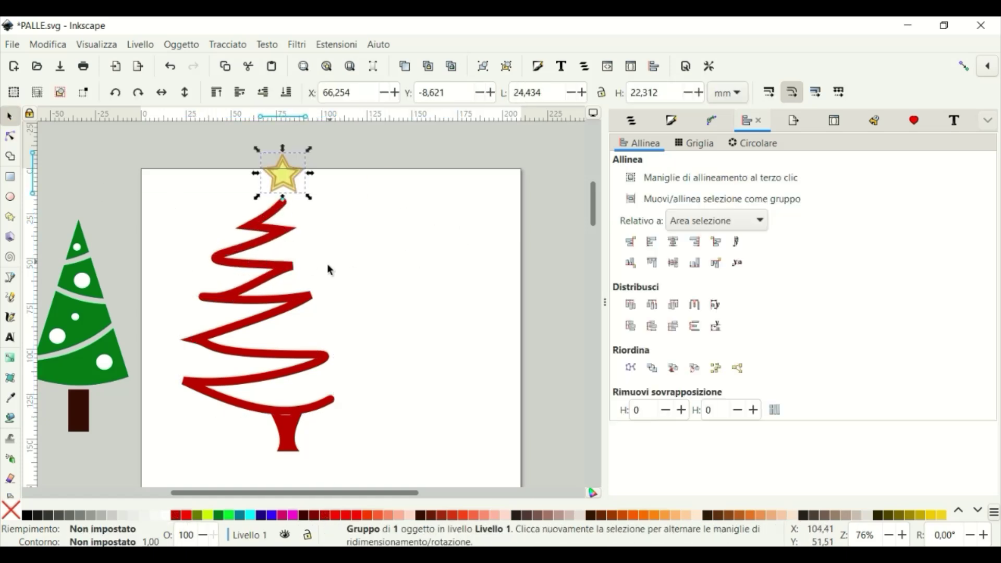
pyautogui.keyDown('shift'); pyautogui.click(261, 313); pyautogui.keyUp('shift')
pyautogui.moveTo(334, 454); pyautogui.dragTo(313, 396)
pyautogui.moveTo(239, 355); pyautogui.dragTo(106, 322)
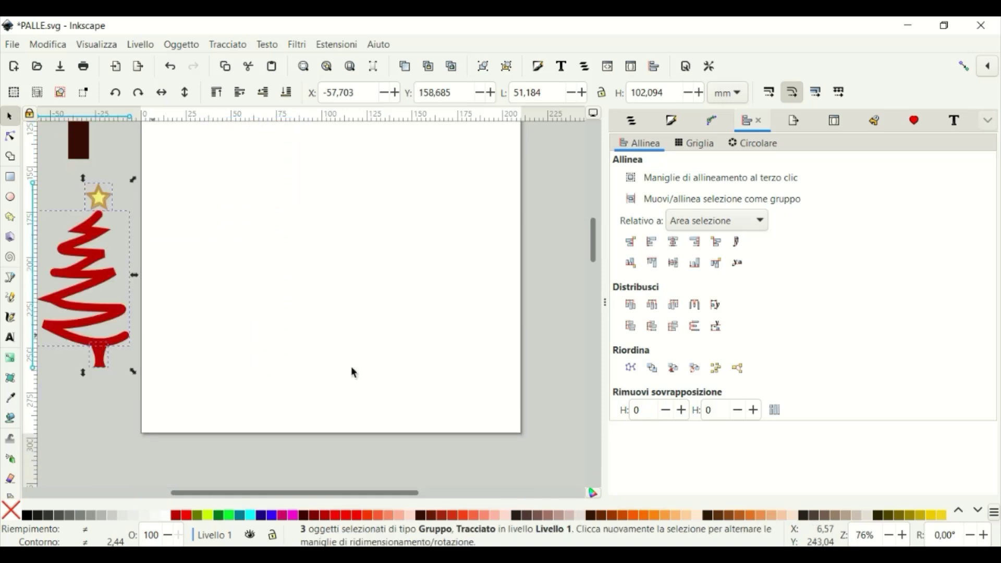
# - Save the drawing as PALLE.svg
pyautogui.scroll(3, 597, 255)
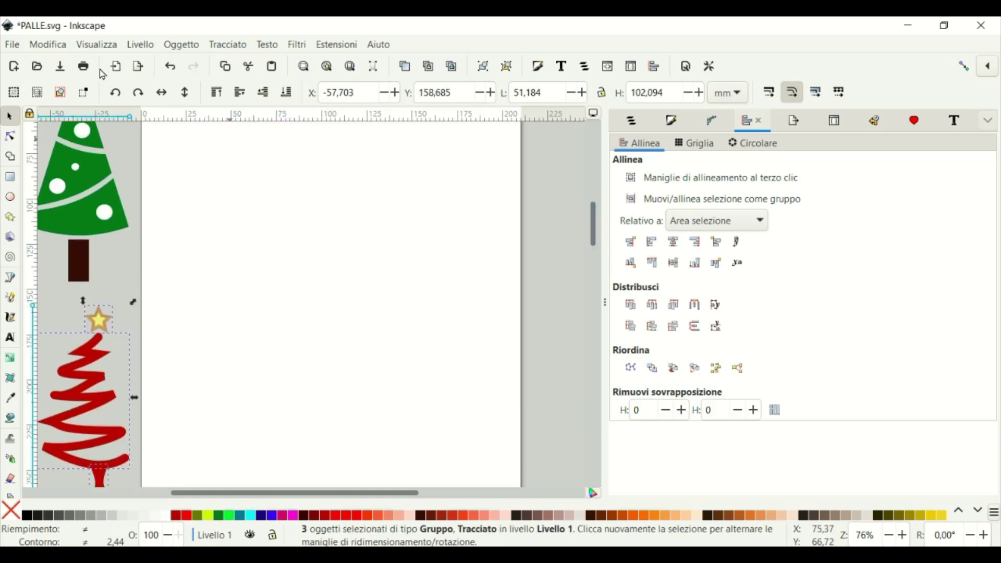
pyautogui.click(13, 47)
pyautogui.click(35, 155)
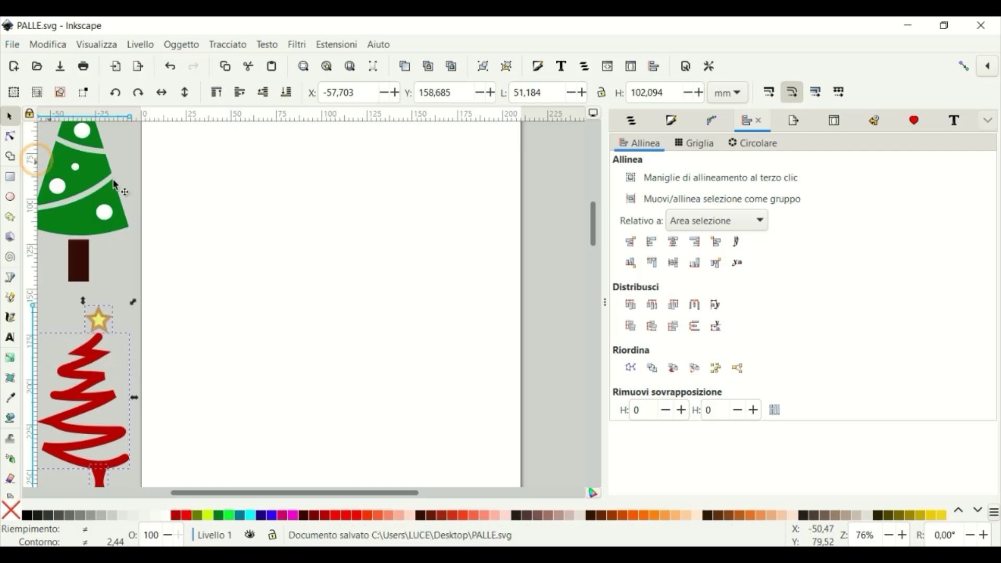
pyautogui.moveTo(594, 233); pyautogui.dragTo(598, 219)
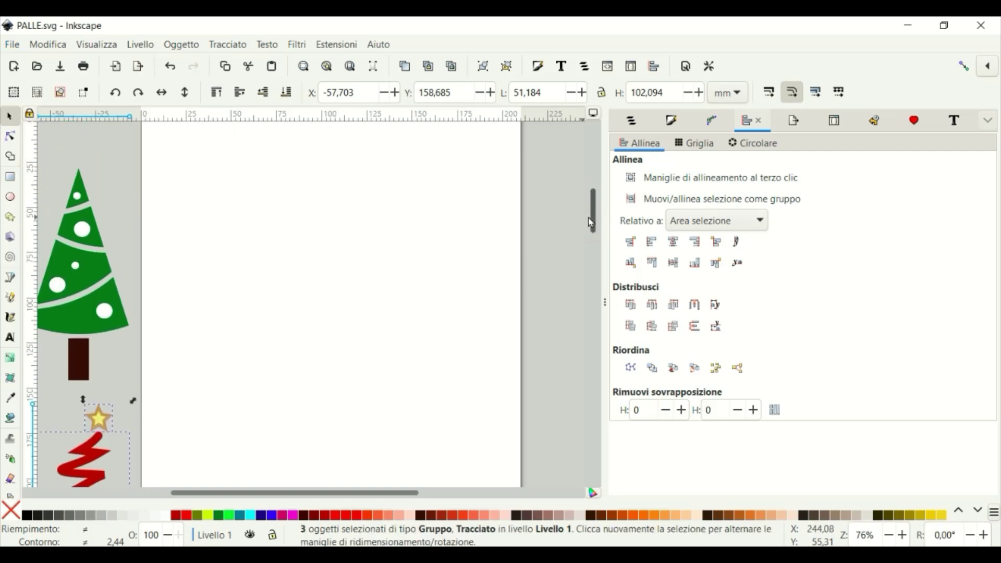
# - With the Pen tool, draw the zigzag branch points down the outline's left side
pyautogui.press('n')
pyautogui.press('b')
pyautogui.click(286, 150)
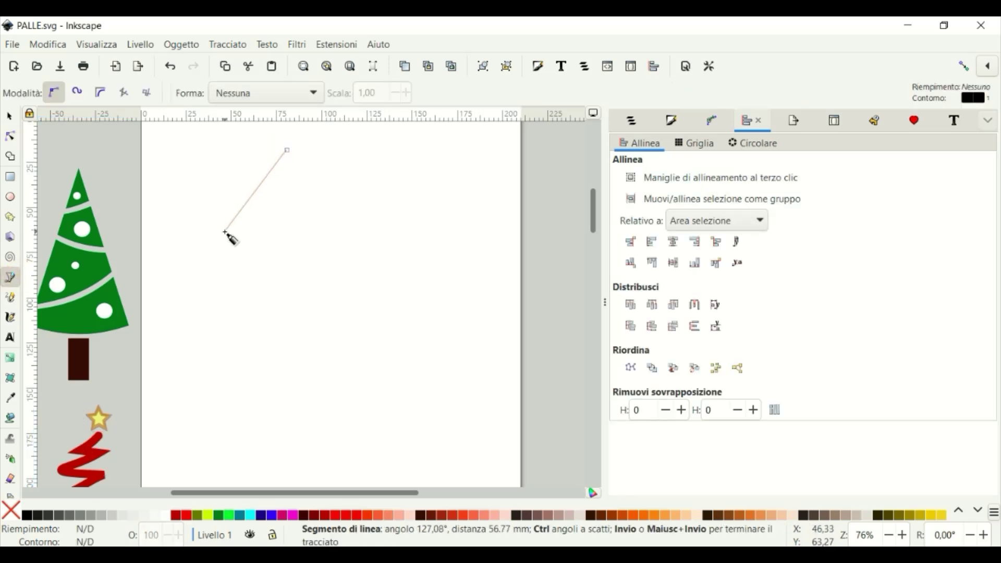
pyautogui.click(226, 229)
pyautogui.click(237, 249)
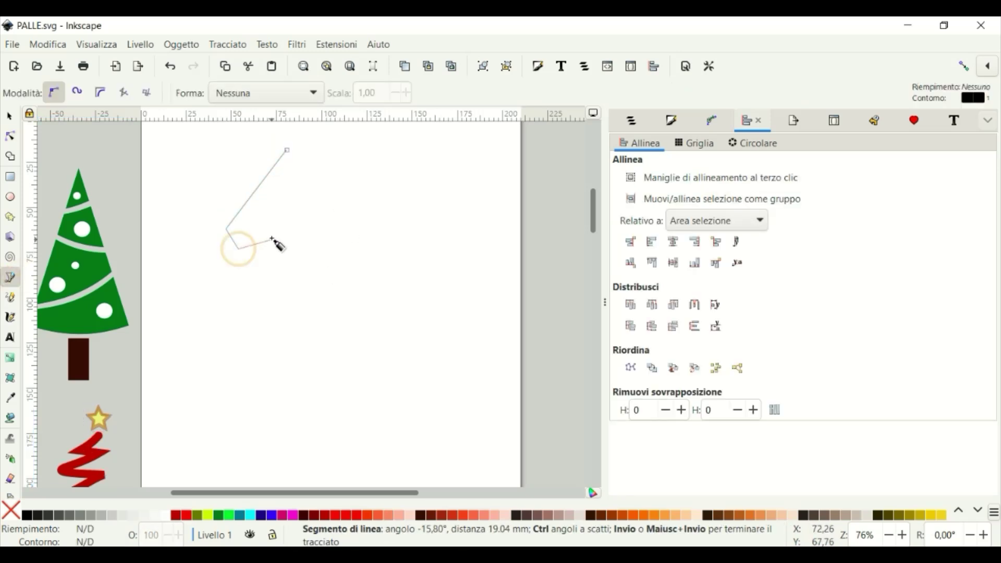
pyautogui.click(222, 267)
pyautogui.click(221, 290)
pyautogui.click(273, 282)
pyautogui.click(224, 312)
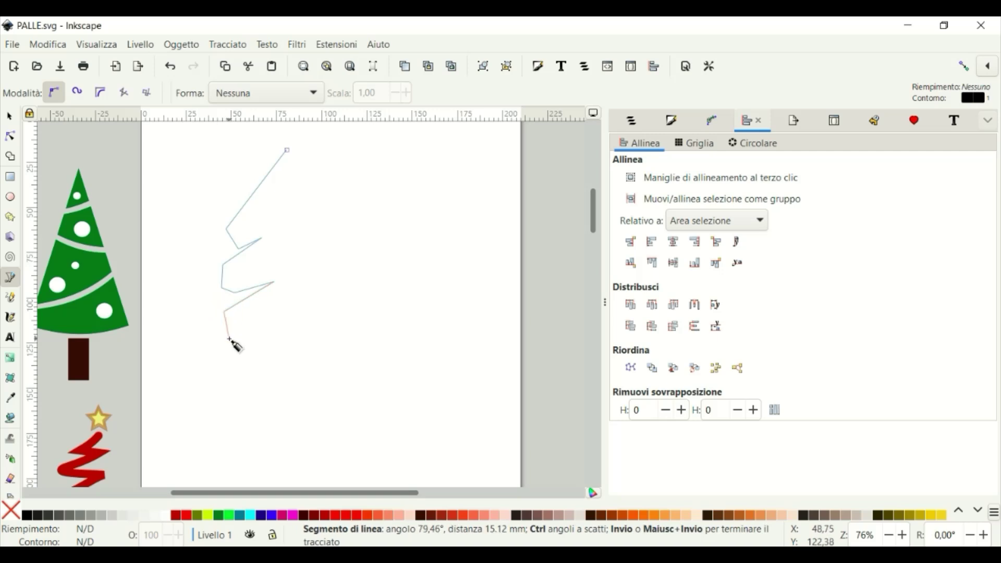
# - Add the notched bottom edge and top point, then close the half-tree outline
pyautogui.moveTo(230, 339); pyautogui.dragTo(247, 339)
pyautogui.click(276, 320)
pyautogui.click(268, 346)
pyautogui.click(301, 361)
pyautogui.click(317, 339)
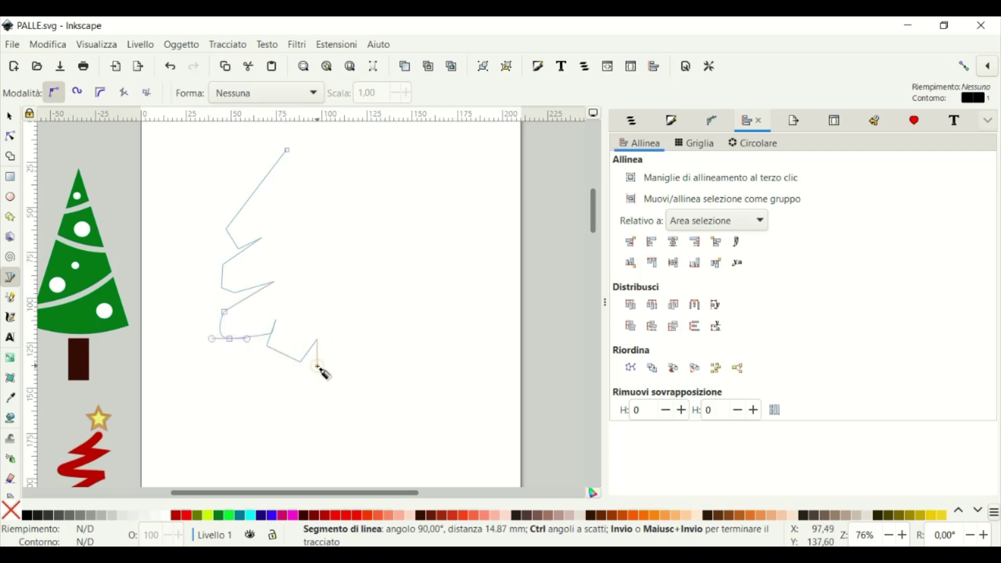
pyautogui.click(317, 366)
pyautogui.click(349, 370)
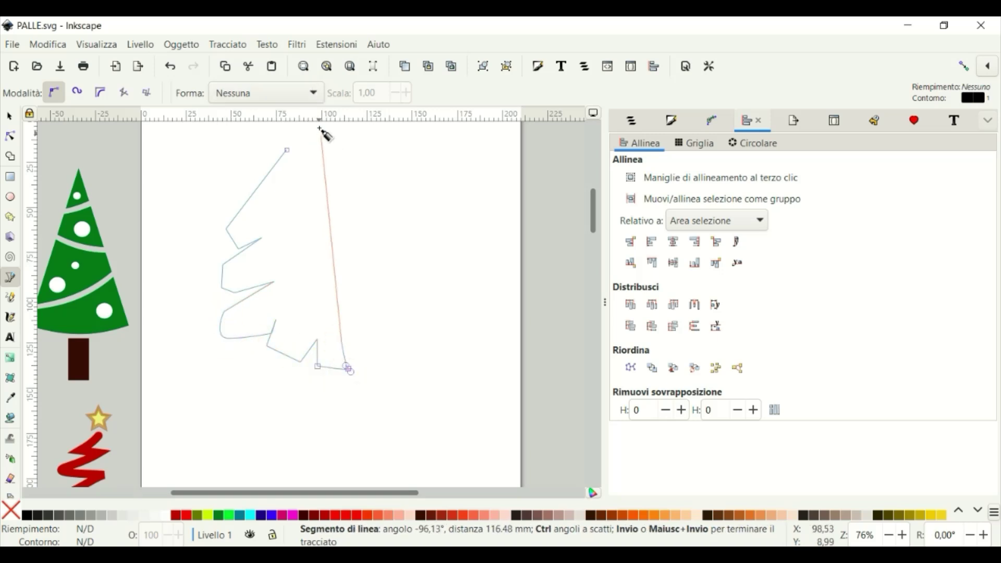
pyautogui.scroll(5, 323, 157)
pyautogui.click(316, 210)
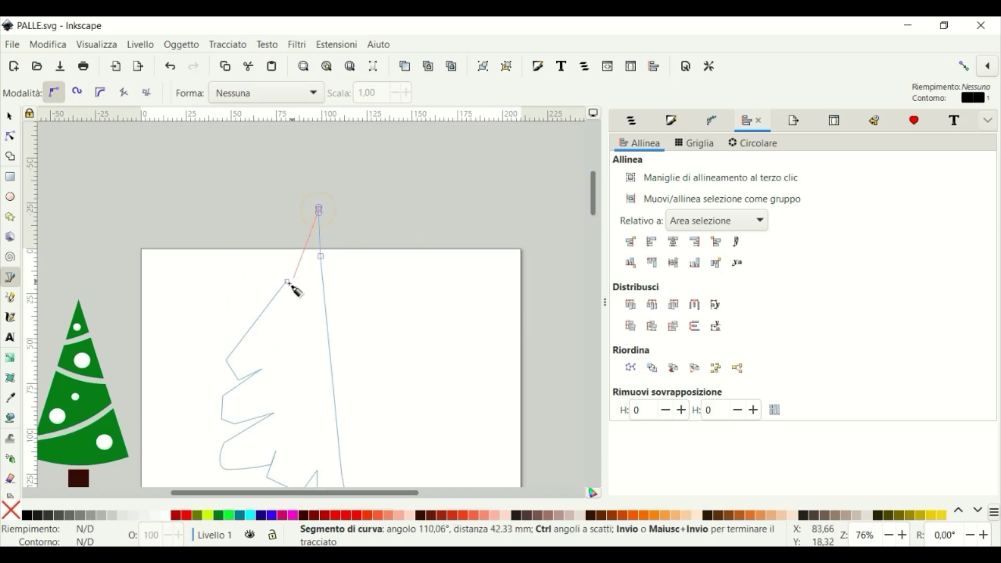
pyautogui.click(287, 282)
pyautogui.press('s')
# - Move the apex and bottom-right nodes so the right edge runs straight
pyautogui.scroll(-4, 574, 240)
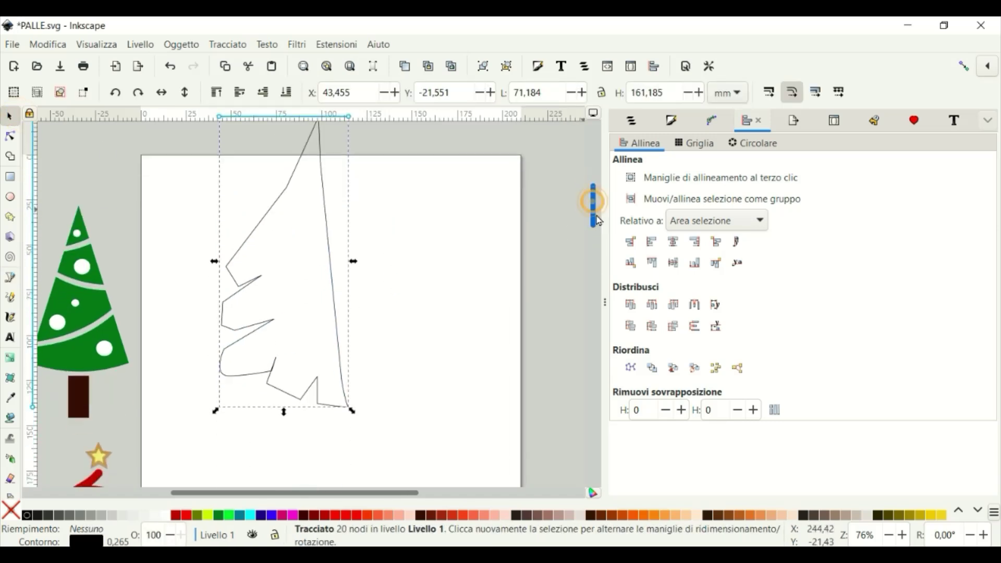
pyautogui.scroll(2, 293, 178)
pyautogui.click(17, 138)
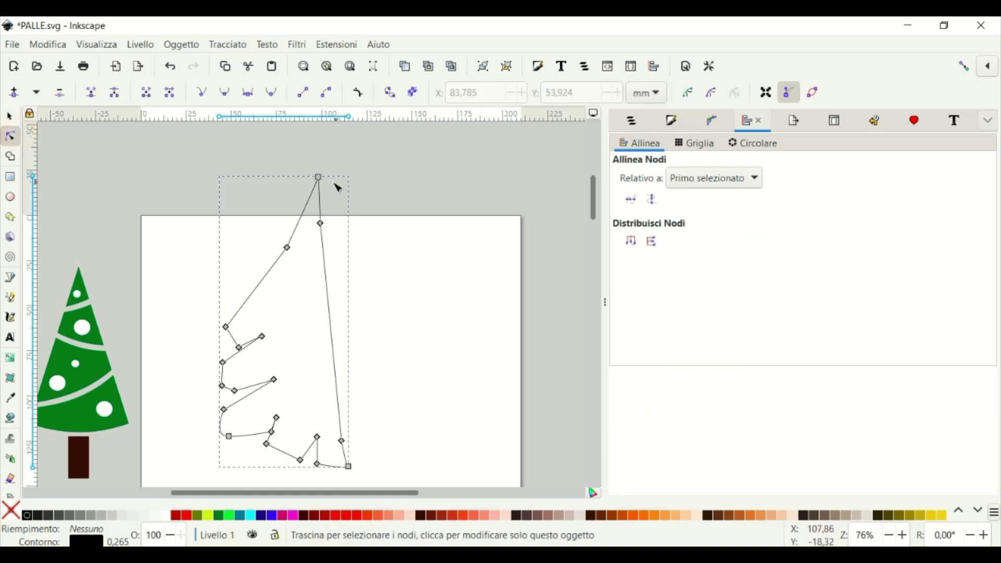
pyautogui.moveTo(319, 177); pyautogui.dragTo(331, 170)
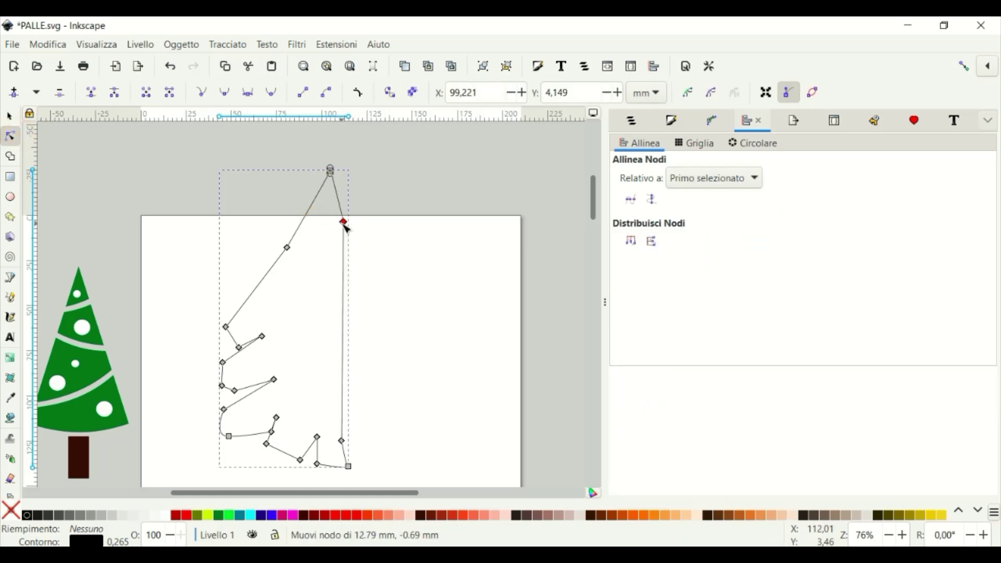
pyautogui.moveTo(335, 226); pyautogui.dragTo(334, 228)
pyautogui.moveTo(342, 441); pyautogui.dragTo(350, 438)
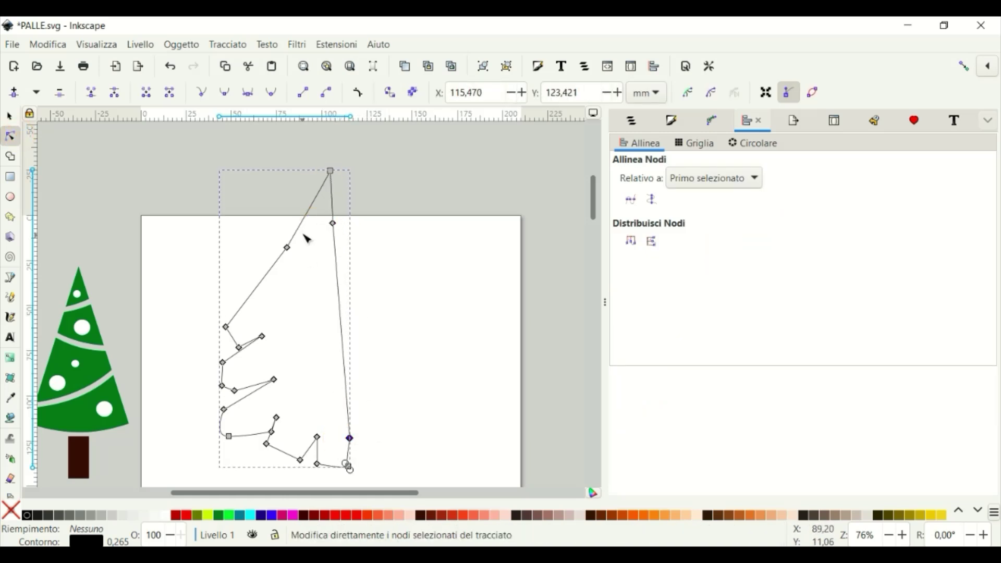
pyautogui.moveTo(333, 223)
pyautogui.mouseDown()
pyautogui.moveTo(349, 220)
pyautogui.moveTo(351, 172)
pyautogui.moveTo(338, 170)
pyautogui.mouseUp()
# - Make the apex a sharp corner and curve the upper left edge into a tip
pyautogui.click(350, 209)
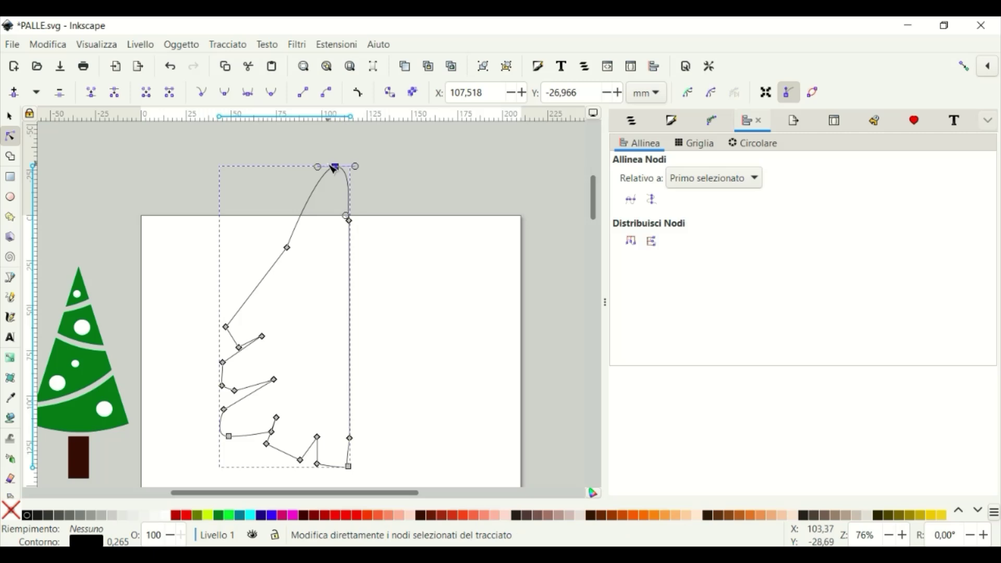
pyautogui.click(208, 101)
pyautogui.moveTo(335, 167); pyautogui.dragTo(337, 165)
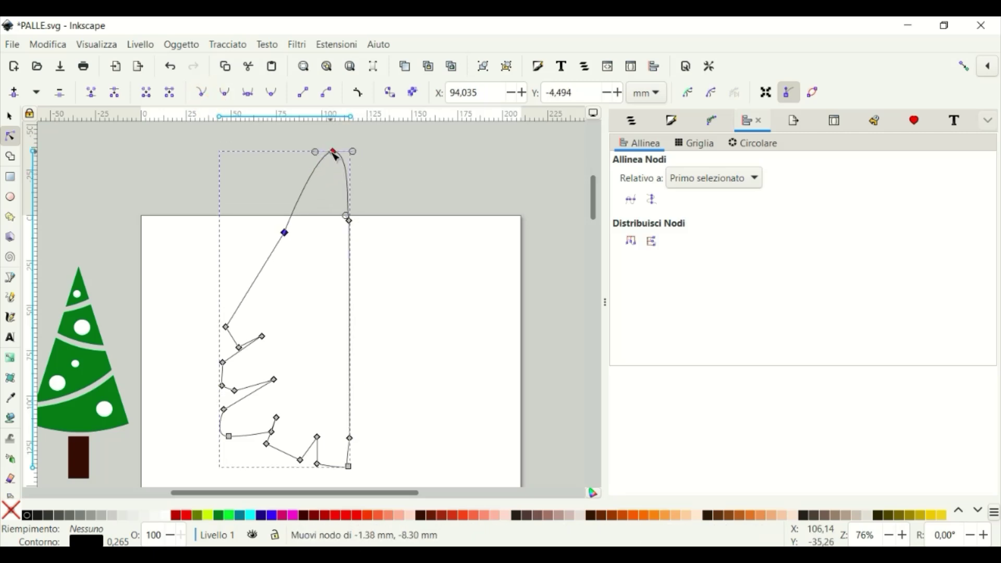
pyautogui.moveTo(303, 233)
pyautogui.mouseDown()
pyautogui.moveTo(311, 243)
pyautogui.moveTo(294, 260)
pyautogui.mouseUp()
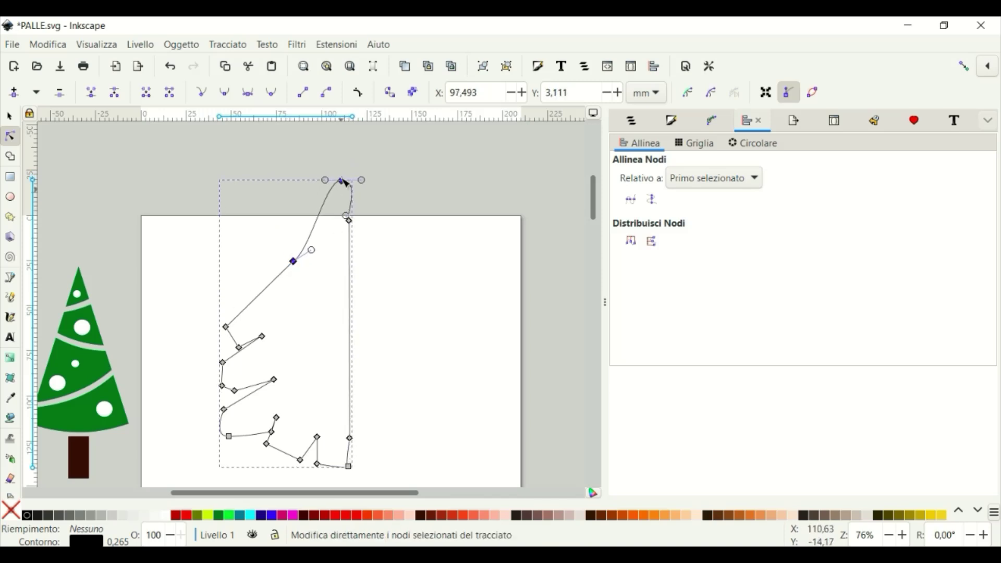
pyautogui.moveTo(344, 182); pyautogui.dragTo(341, 171)
pyautogui.moveTo(349, 220); pyautogui.dragTo(350, 164)
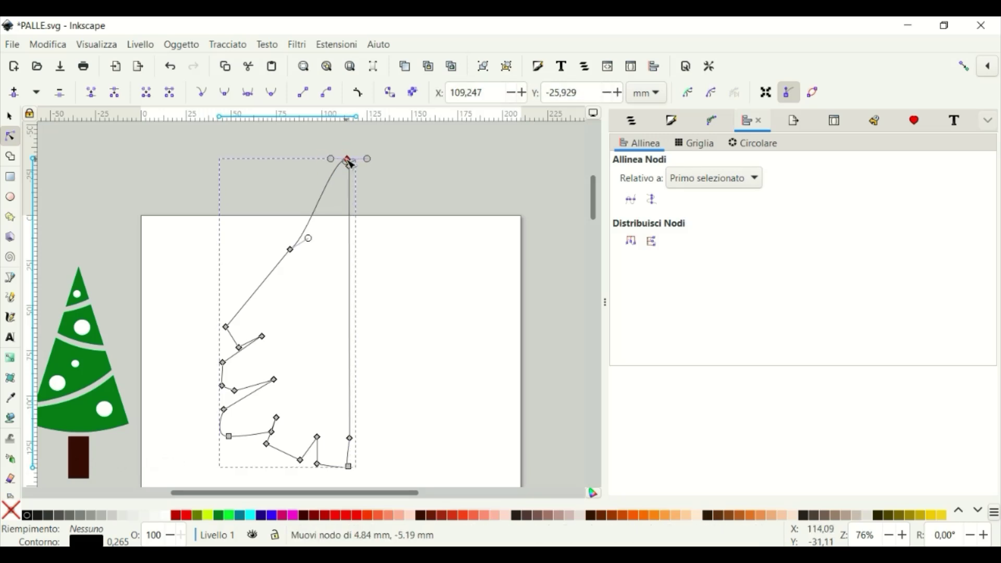
# - Set the outline's stroke width to 4.865 mm
pyautogui.click(84, 543)
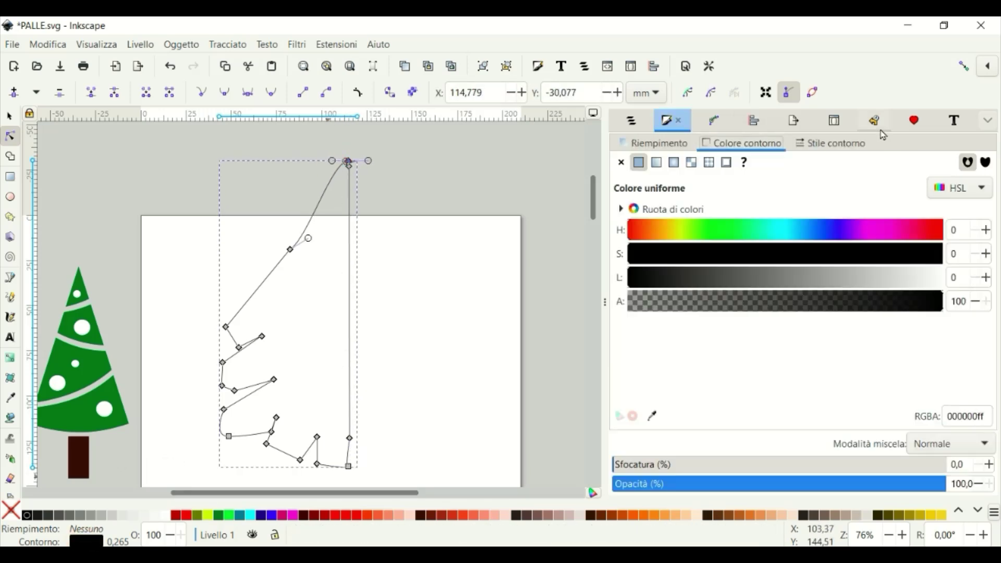
pyautogui.click(832, 143)
pyautogui.click(730, 167)
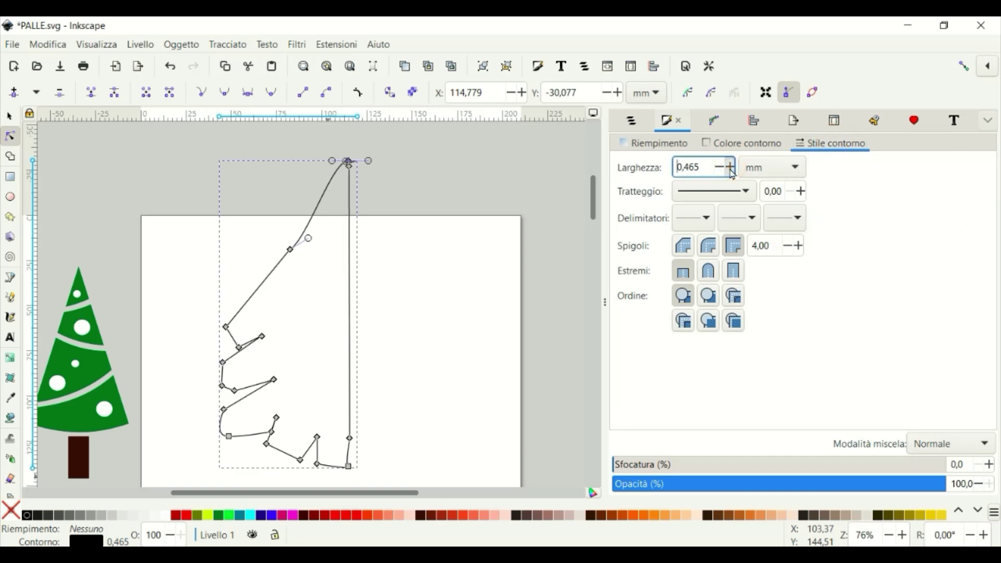
pyautogui.click(730, 169)
pyautogui.click(731, 169)
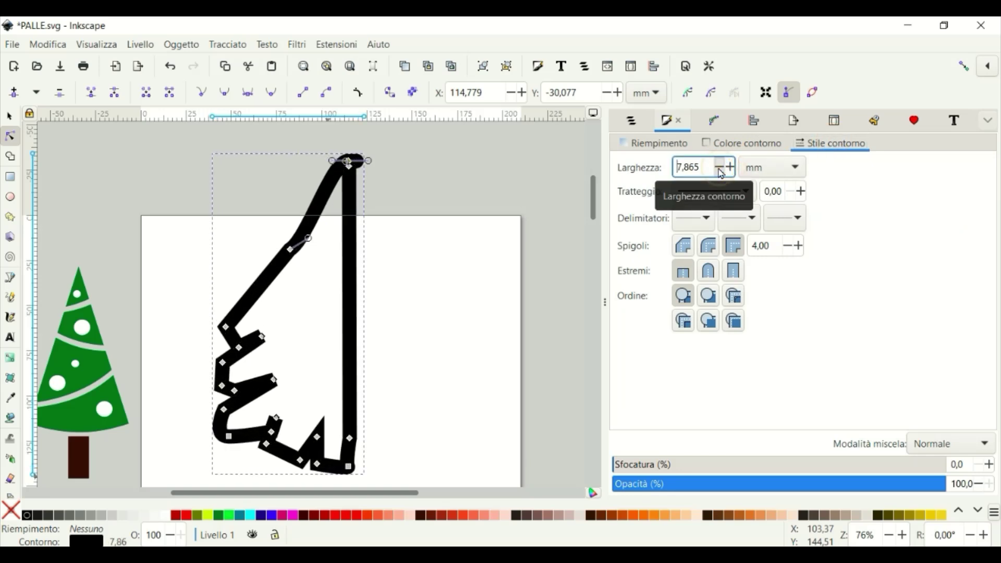
pyautogui.click(720, 169)
pyautogui.click(720, 169)
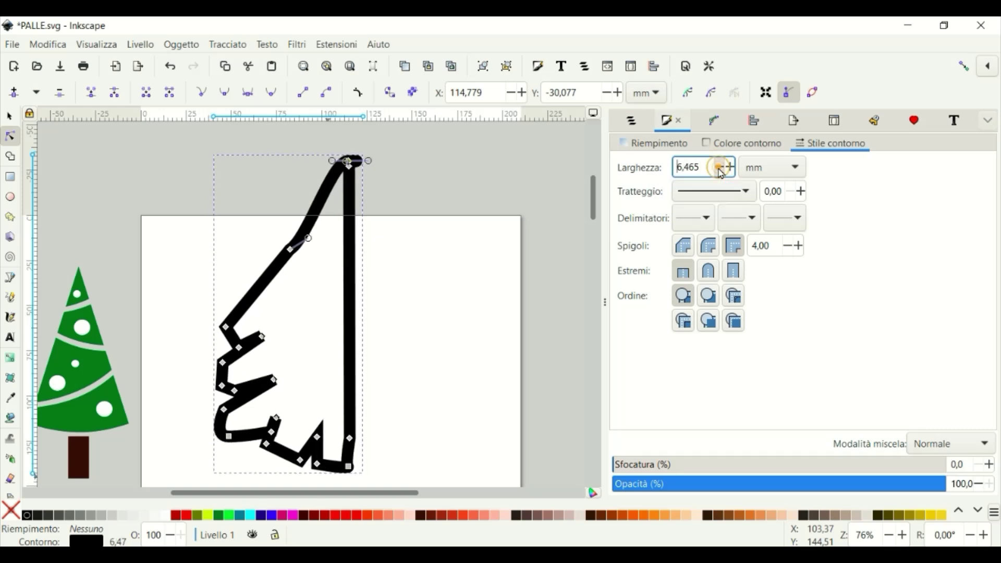
pyautogui.click(720, 169)
pyautogui.click(720, 169)
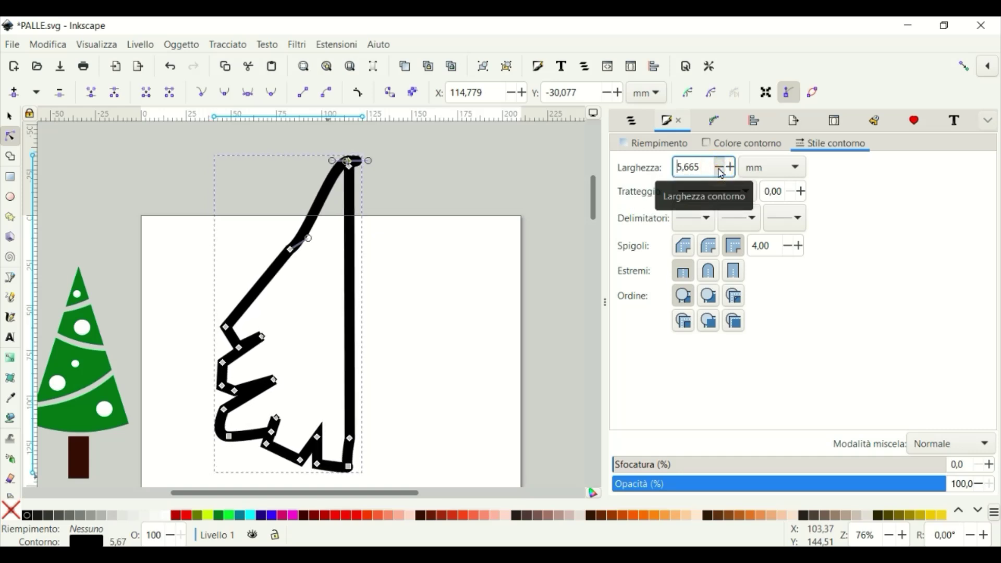
pyautogui.click(721, 169)
pyautogui.click(720, 169)
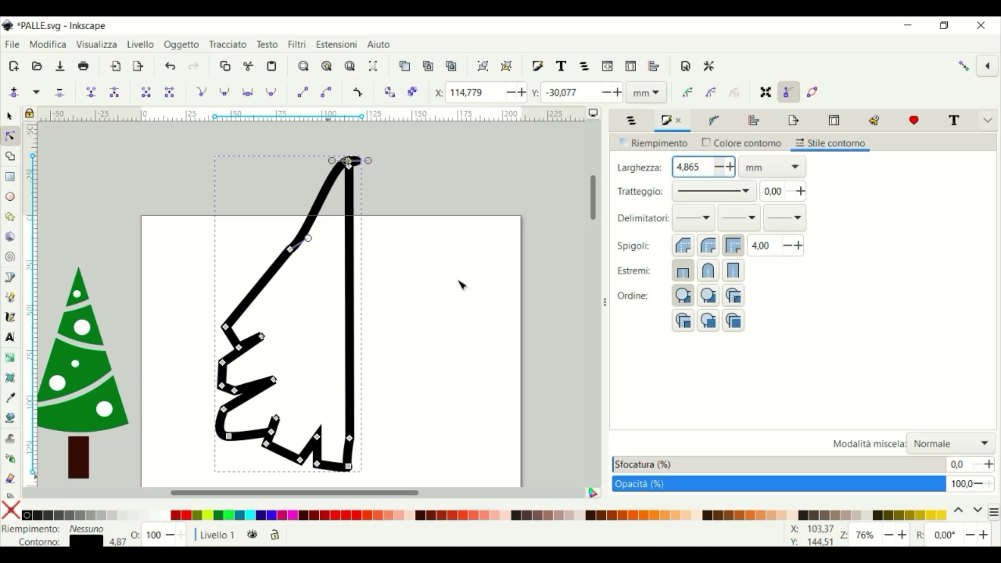
# - Make the six left and bottom corner nodes smooth so the branches curve
pyautogui.click(227, 327)
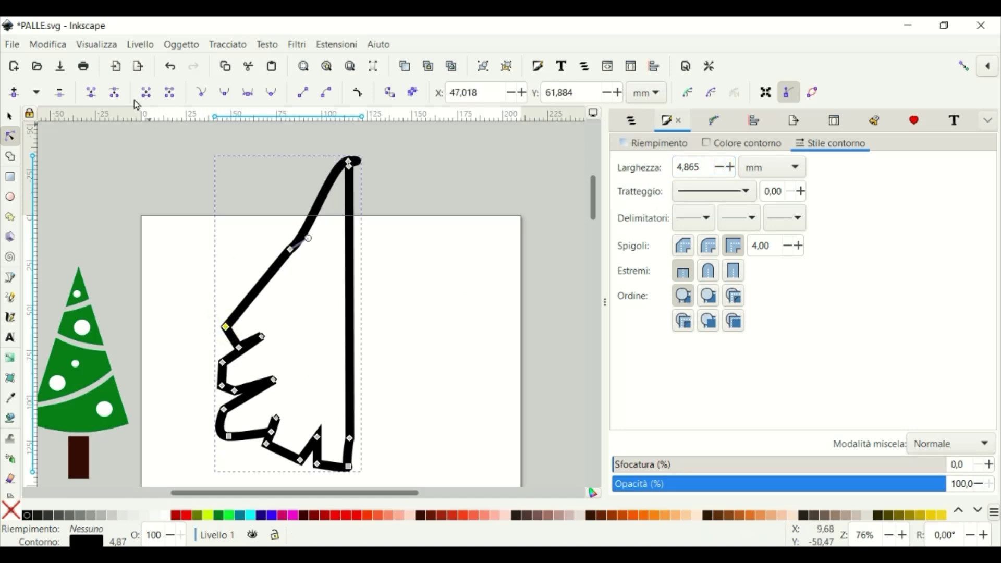
pyautogui.click(248, 94)
pyautogui.click(222, 362)
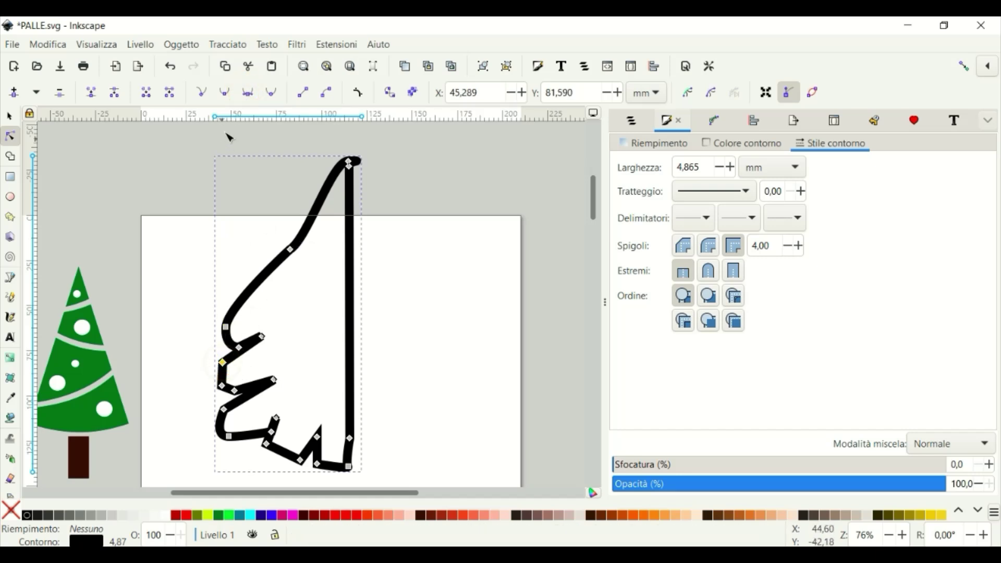
pyautogui.click(251, 94)
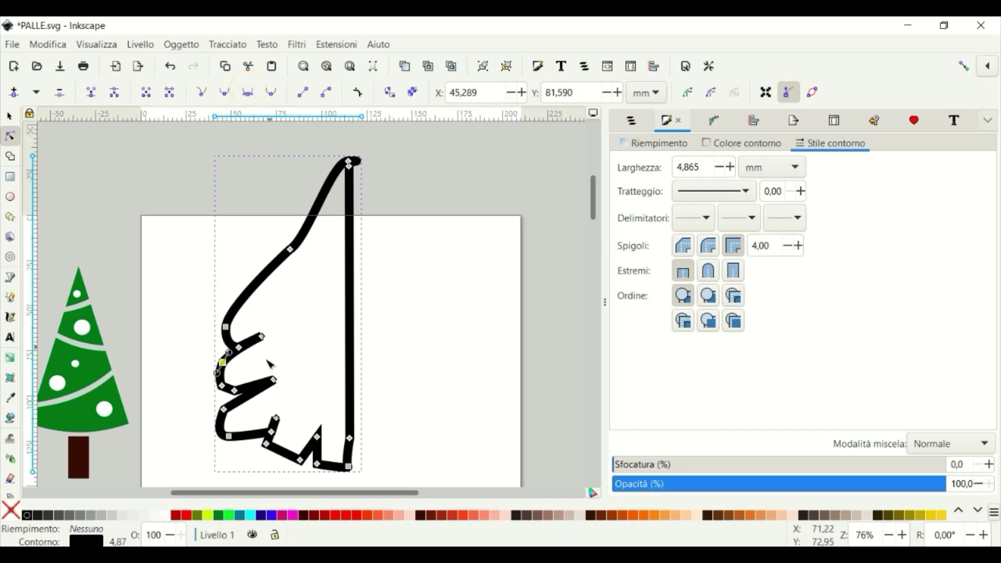
pyautogui.click(223, 410)
pyautogui.click(248, 94)
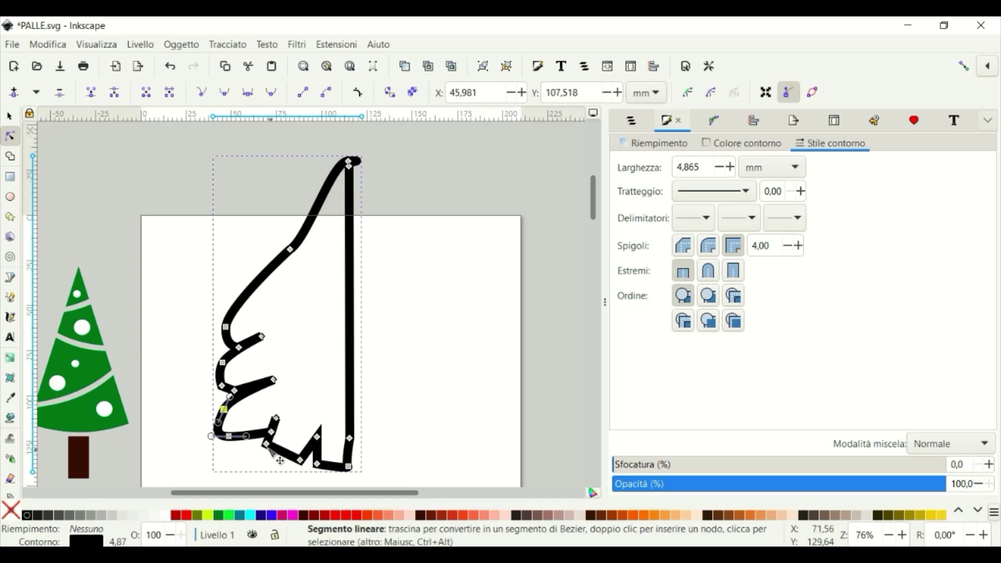
pyautogui.click(266, 444)
pyautogui.click(248, 93)
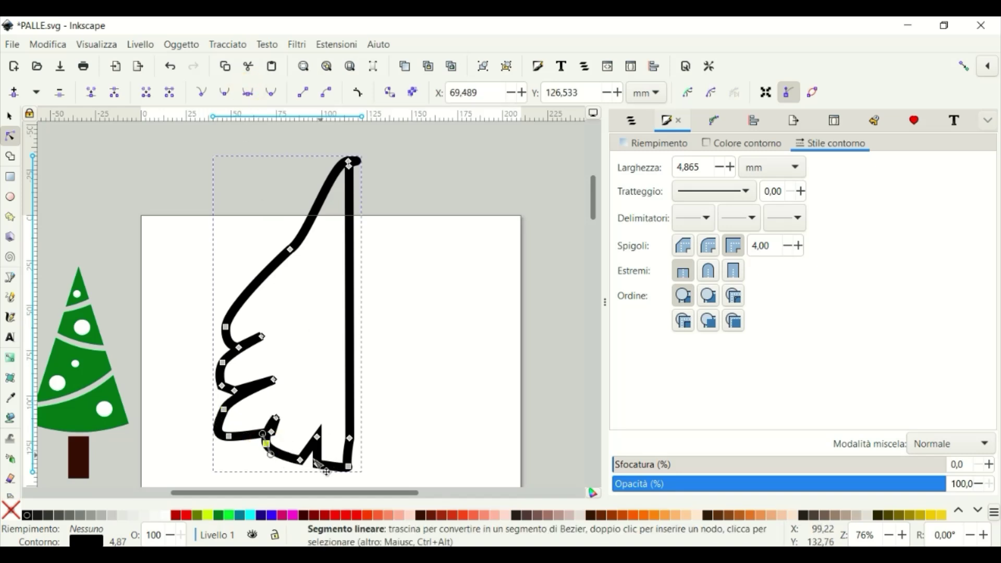
pyautogui.click(301, 460)
pyautogui.click(249, 94)
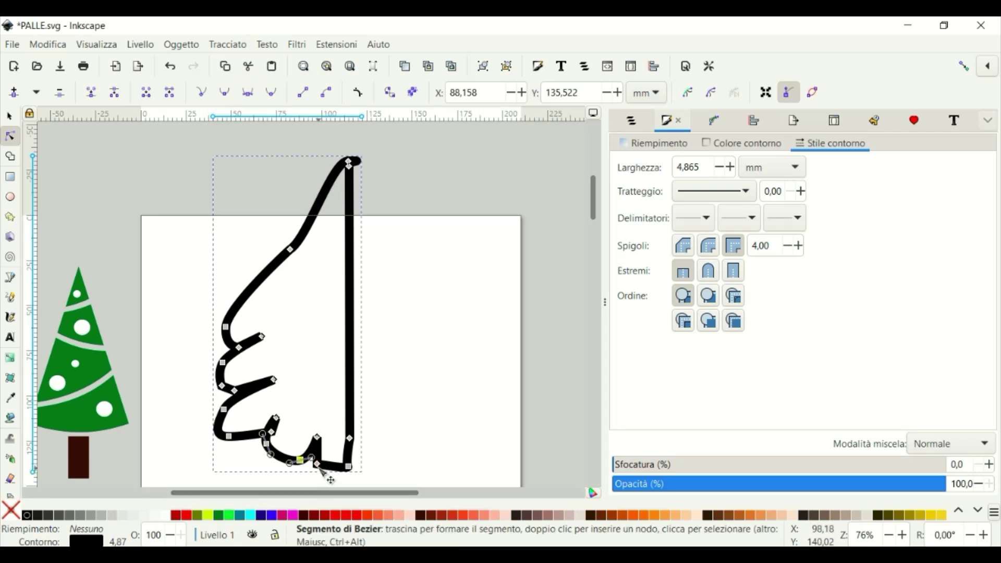
pyautogui.click(315, 463)
pyautogui.click(248, 91)
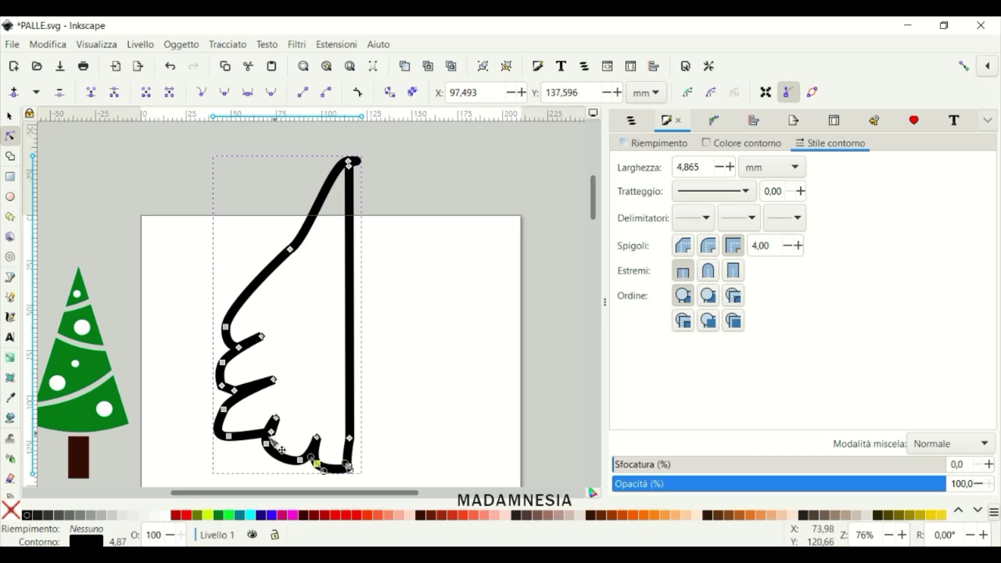
# - Form a sharp pointed tip and align the bottom-right node beneath it
pyautogui.moveTo(271, 430); pyautogui.dragTo(271, 439)
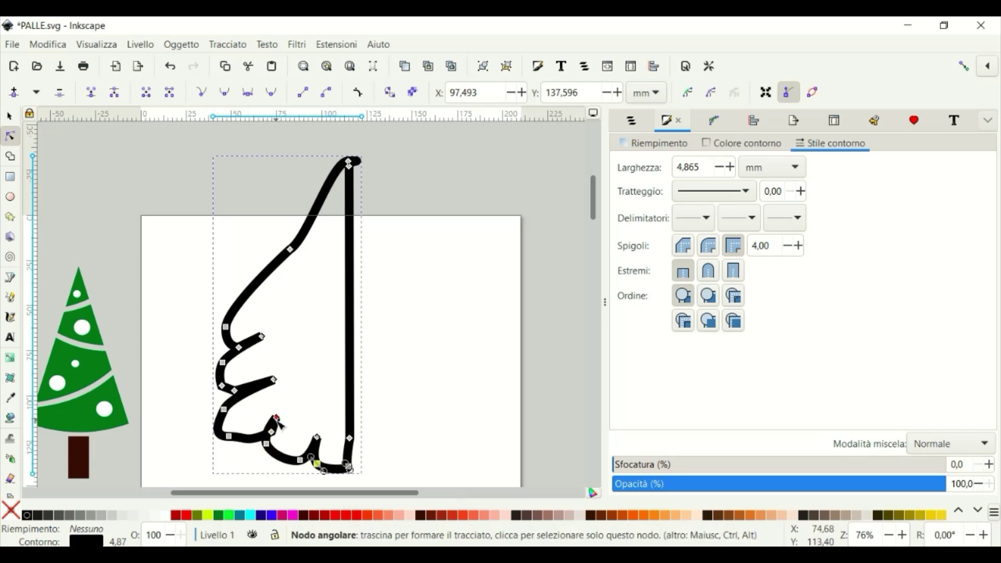
pyautogui.click(349, 162)
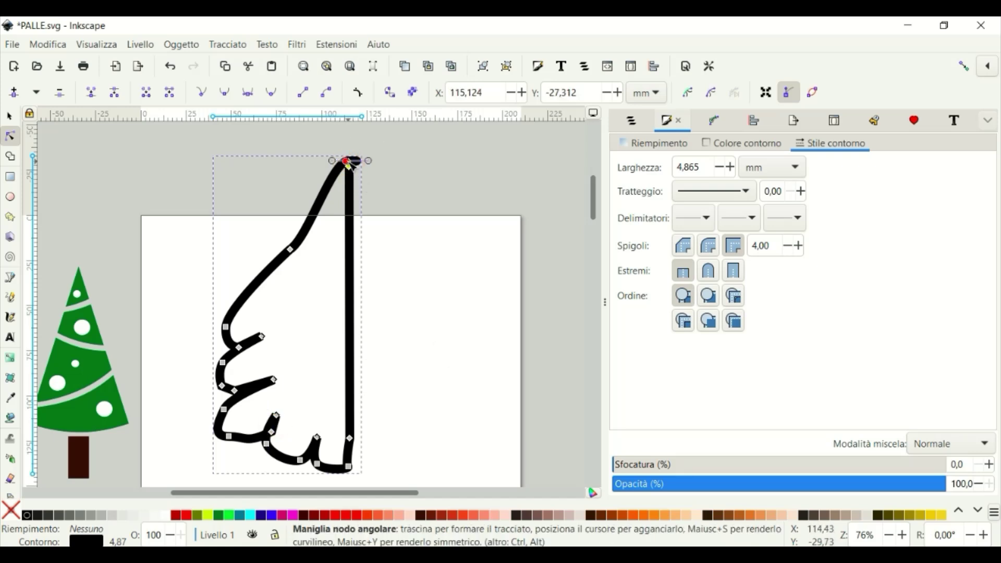
pyautogui.moveTo(349, 163)
pyautogui.mouseDown()
pyautogui.moveTo(339, 138)
pyautogui.moveTo(370, 124)
pyautogui.moveTo(356, 134)
pyautogui.mouseUp()
pyautogui.moveTo(348, 180); pyautogui.dragTo(350, 168)
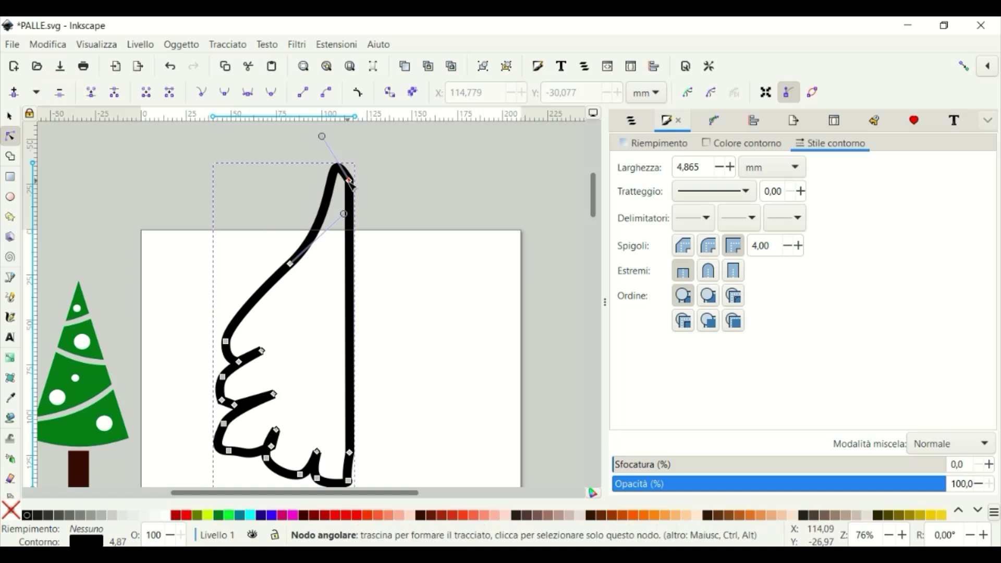
pyautogui.moveTo(322, 124); pyautogui.dragTo(346, 124)
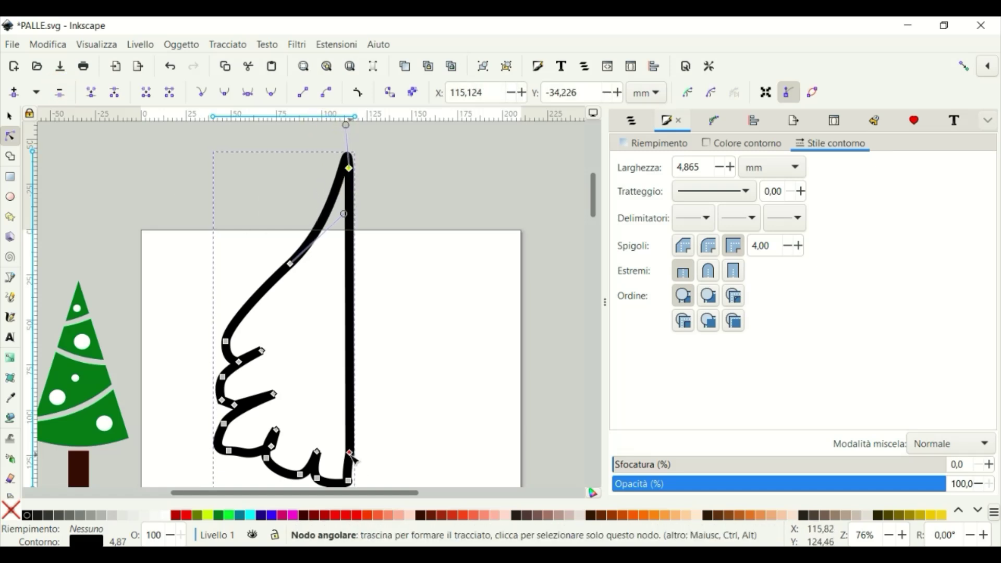
pyautogui.moveTo(350, 453); pyautogui.dragTo(349, 457)
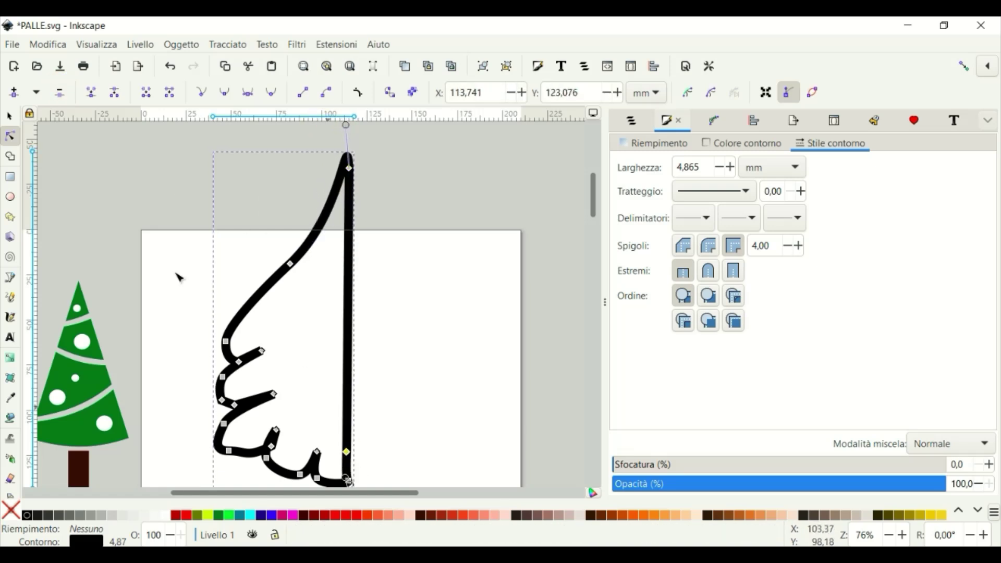
# - Duplicate the half-tree, mirror it horizontally, shift it right, and select both halves
pyautogui.press('s')
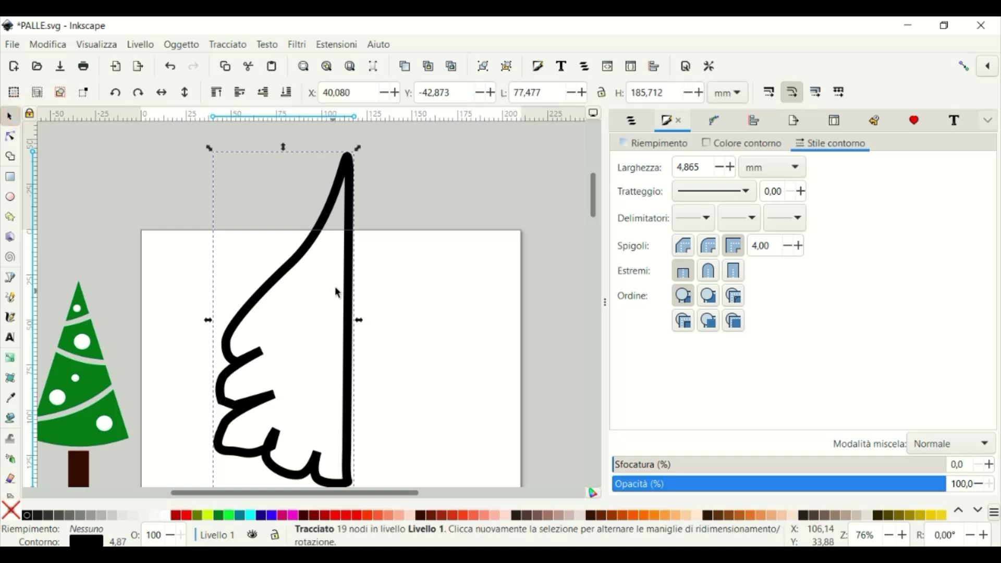
pyautogui.rightClick(349, 287)
pyautogui.click(381, 315)
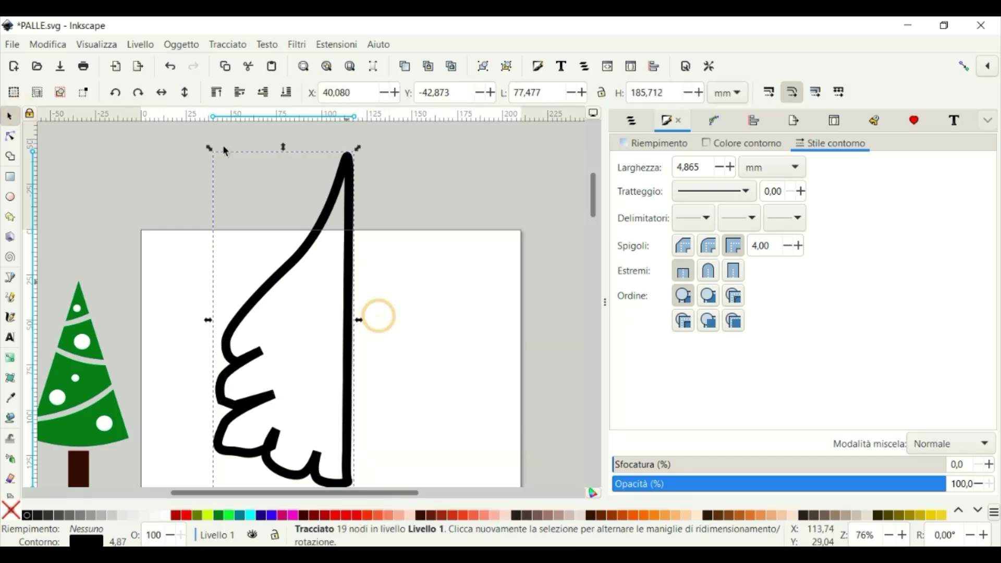
pyautogui.click(162, 93)
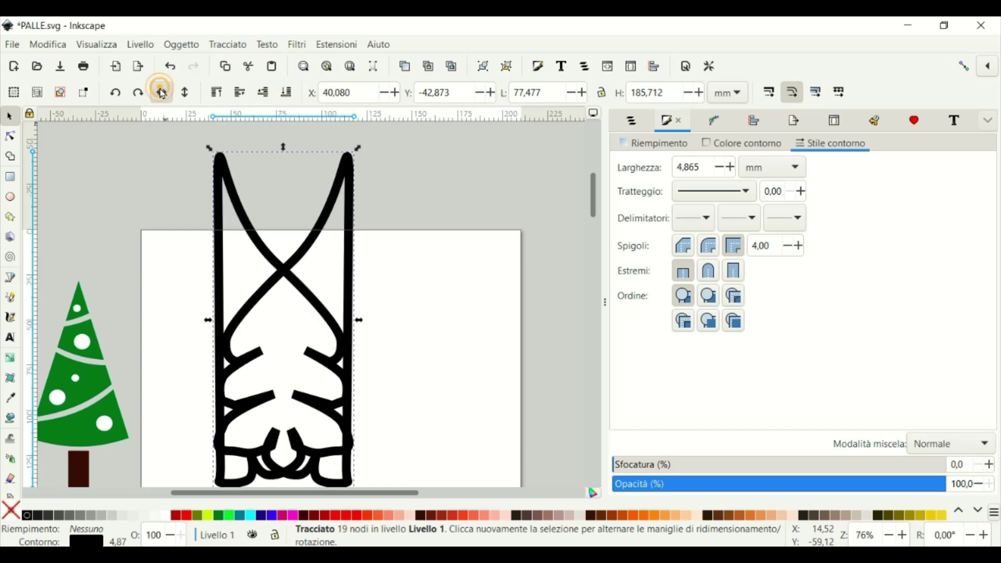
pyautogui.click(395, 93)
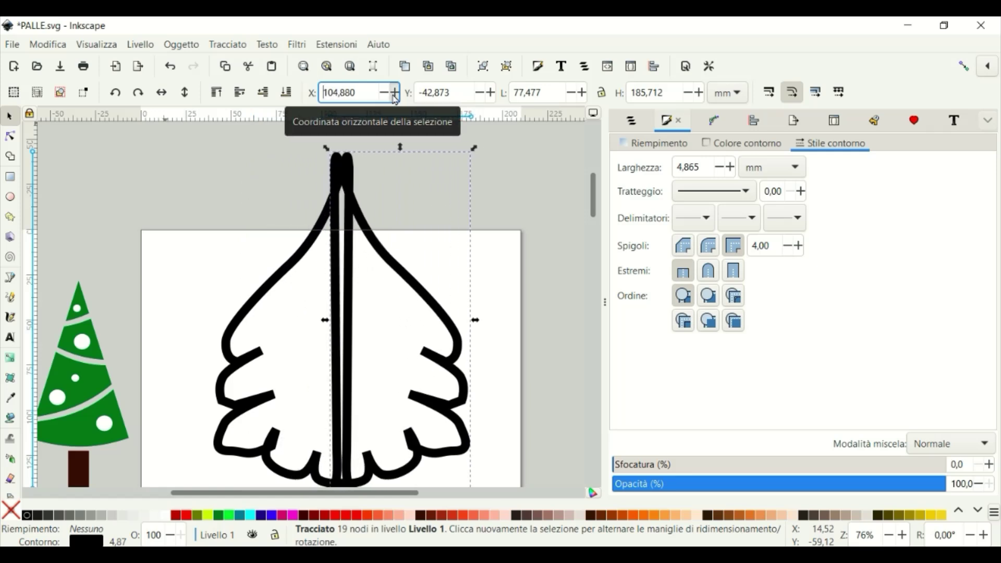
pyautogui.press('-')
pyautogui.moveTo(223, 168); pyautogui.dragTo(517, 489)
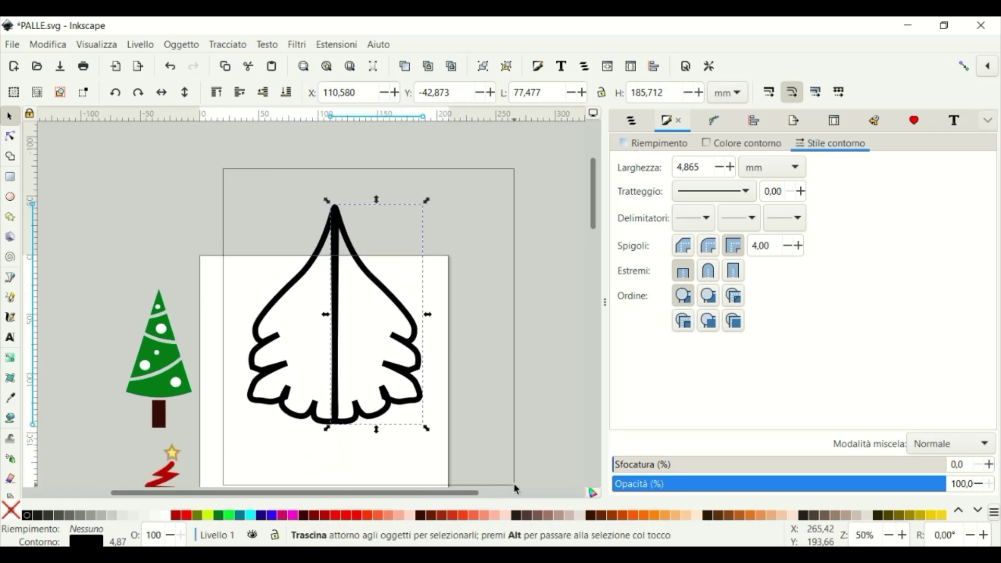
pyautogui.click(11, 158)
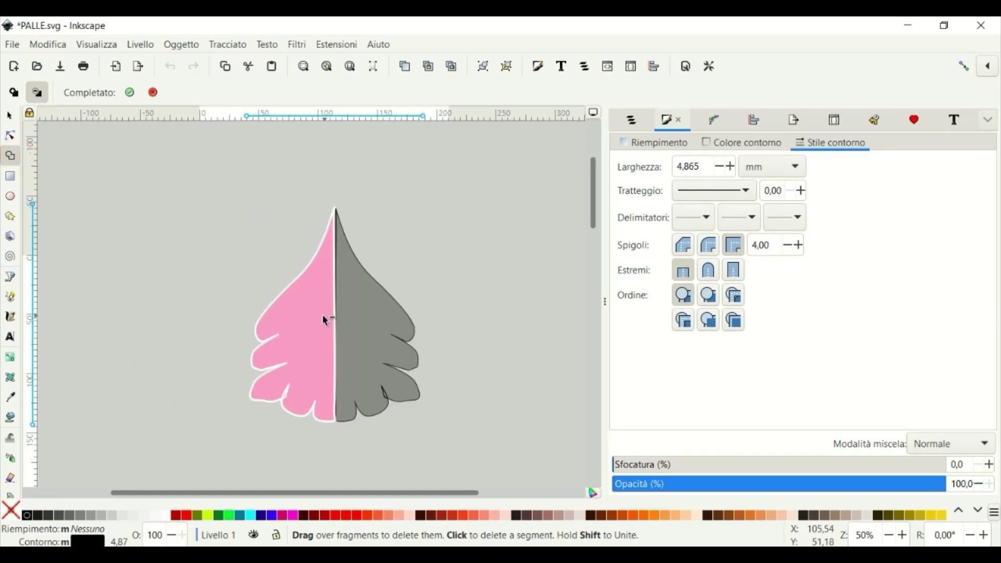
# - Union both tree halves into one outline with the Shape Builder
pyautogui.click(14, 92)
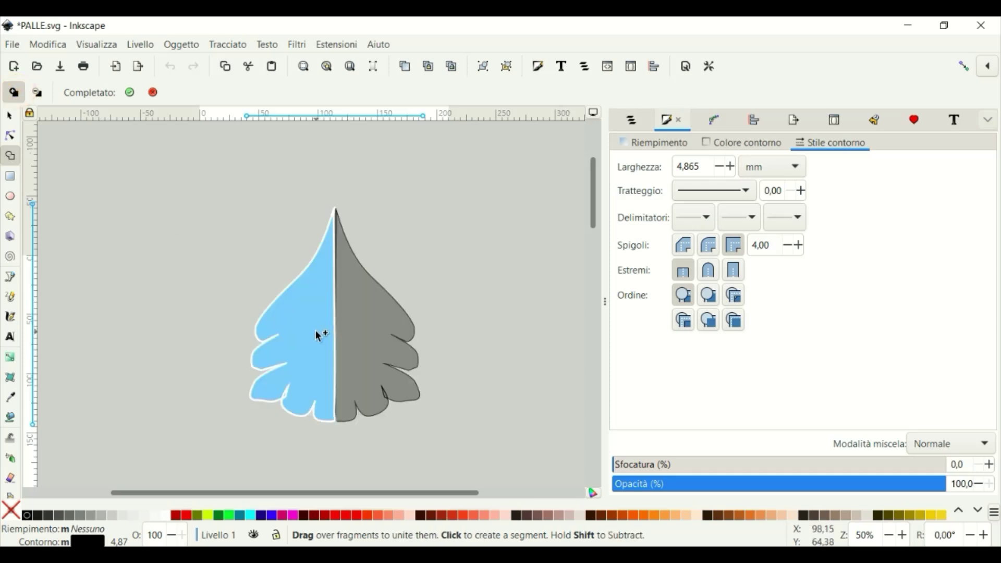
pyautogui.moveTo(324, 336); pyautogui.dragTo(348, 336)
pyautogui.moveTo(331, 292); pyautogui.dragTo(353, 298)
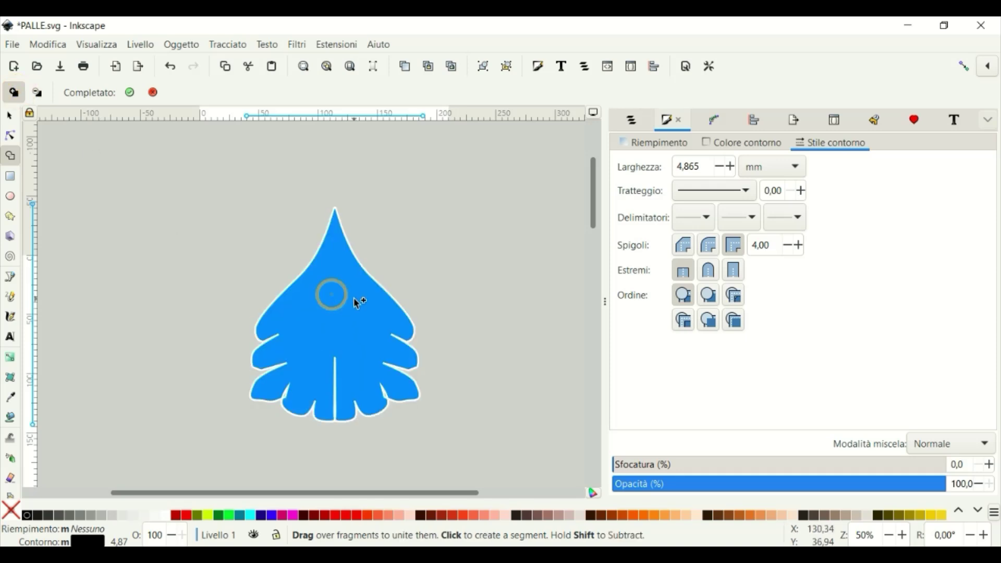
pyautogui.moveTo(324, 356); pyautogui.dragTo(352, 378)
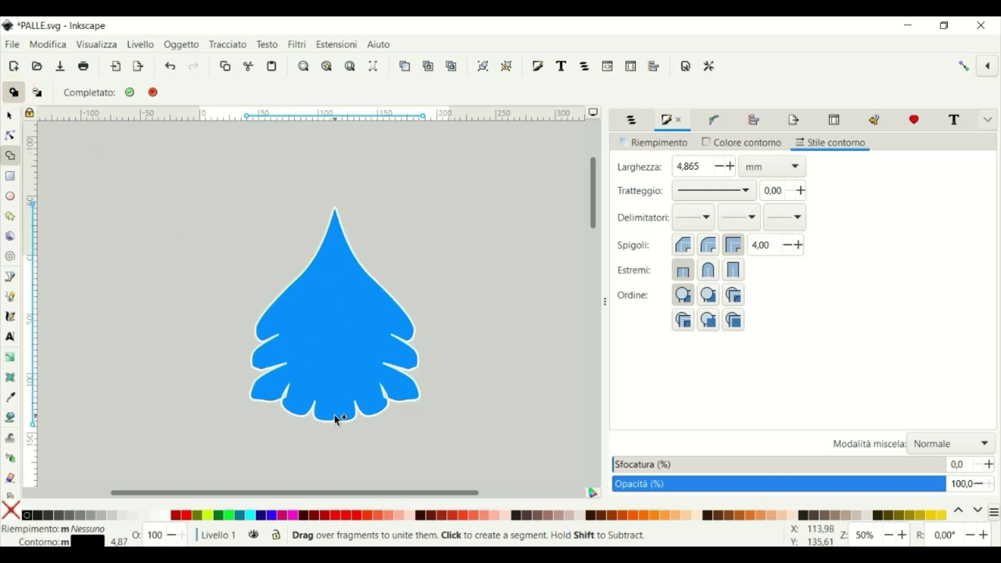
pyautogui.click(13, 117)
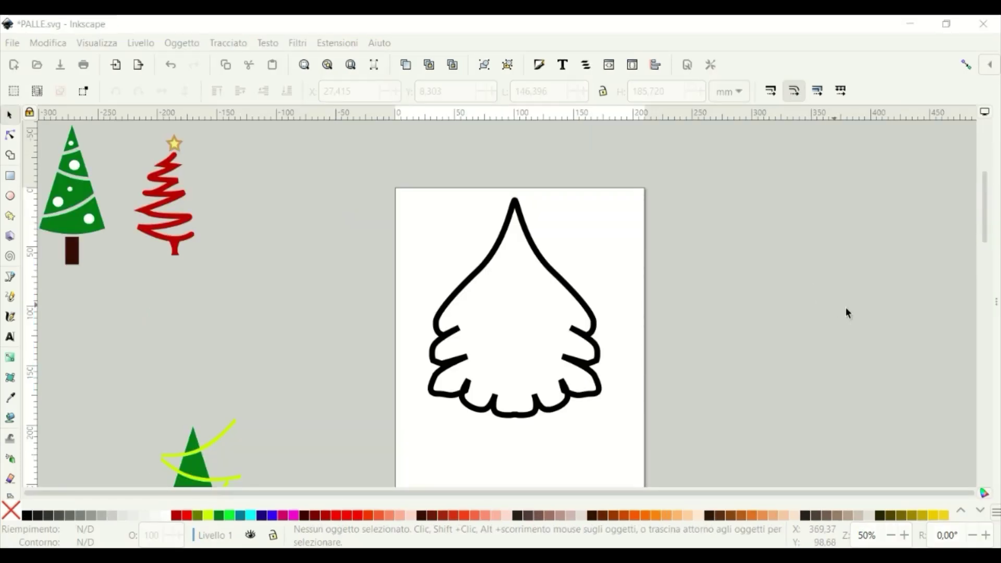
# - Fill the tree bright green and make its outline the same green
pyautogui.click(560, 284)
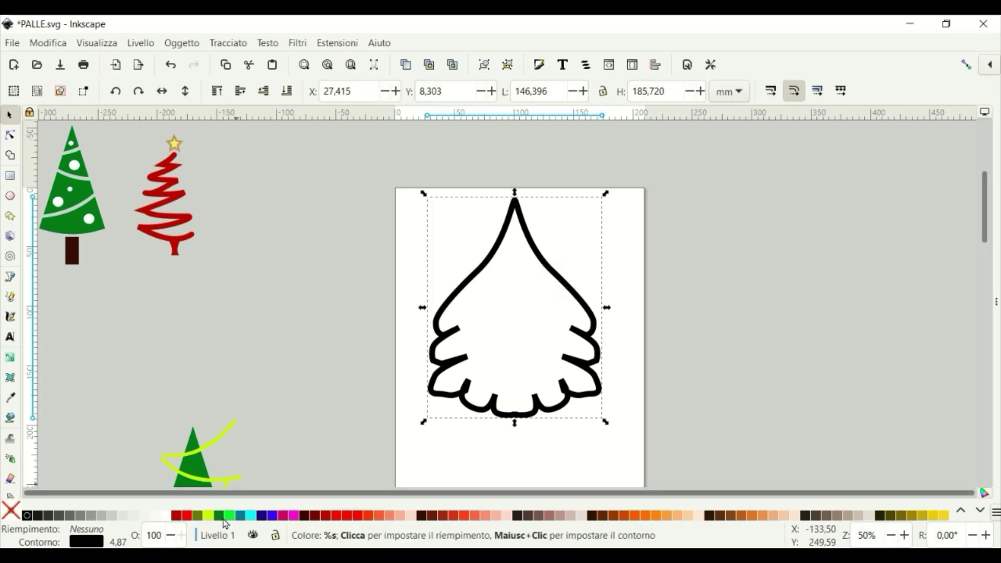
pyautogui.click(200, 517)
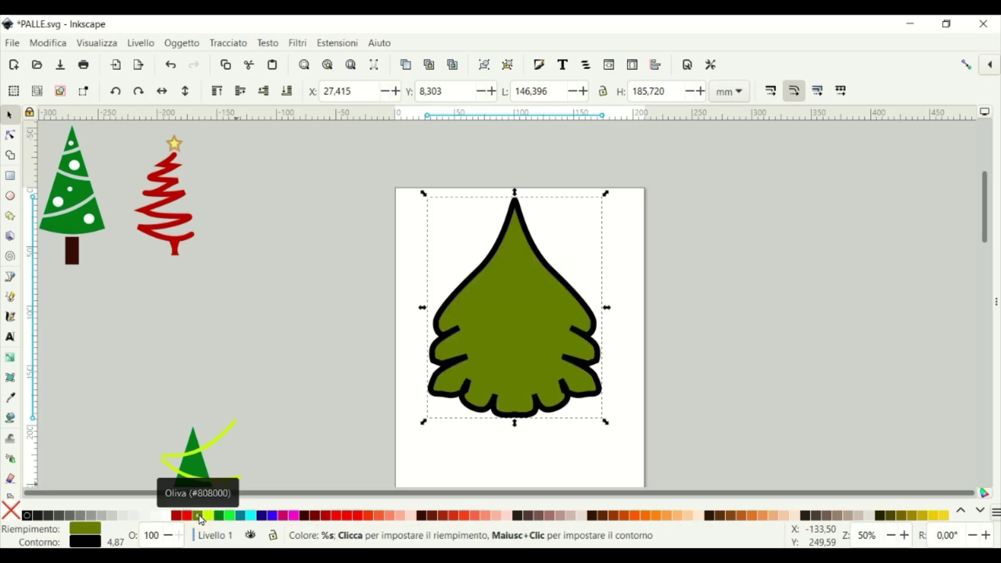
pyautogui.click(220, 516)
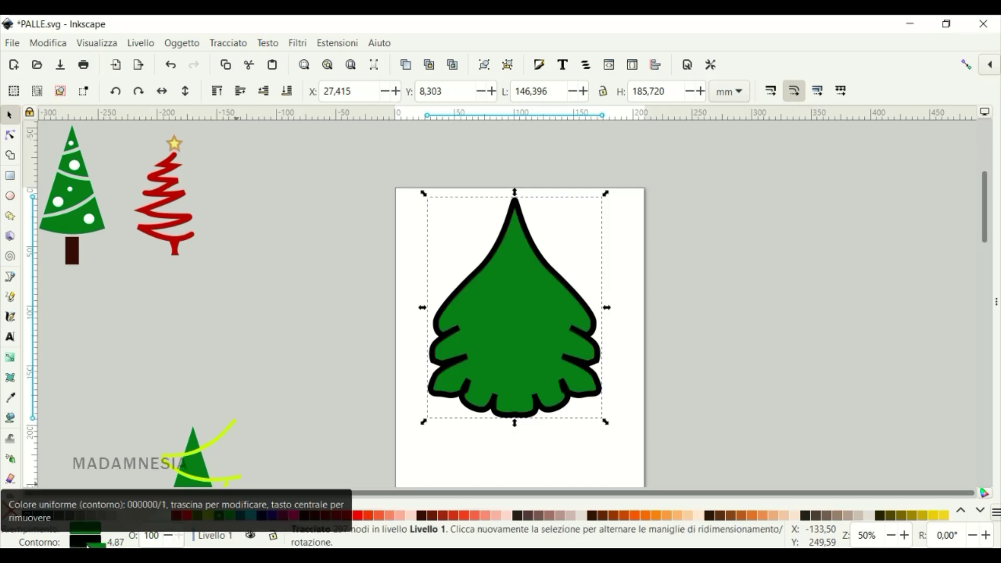
pyautogui.moveTo(86, 545); pyautogui.dragTo(85, 542)
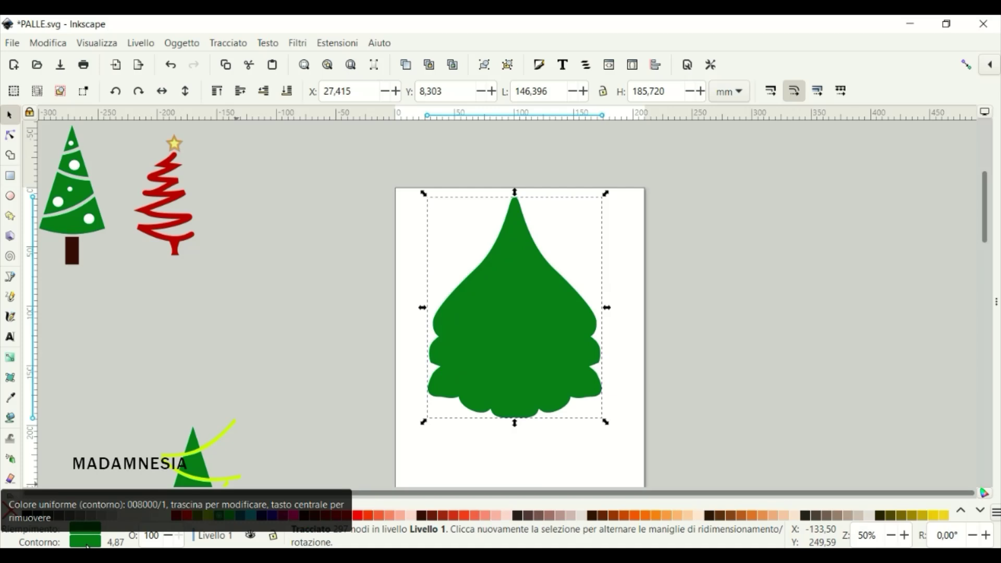
pyautogui.rightClick(533, 324)
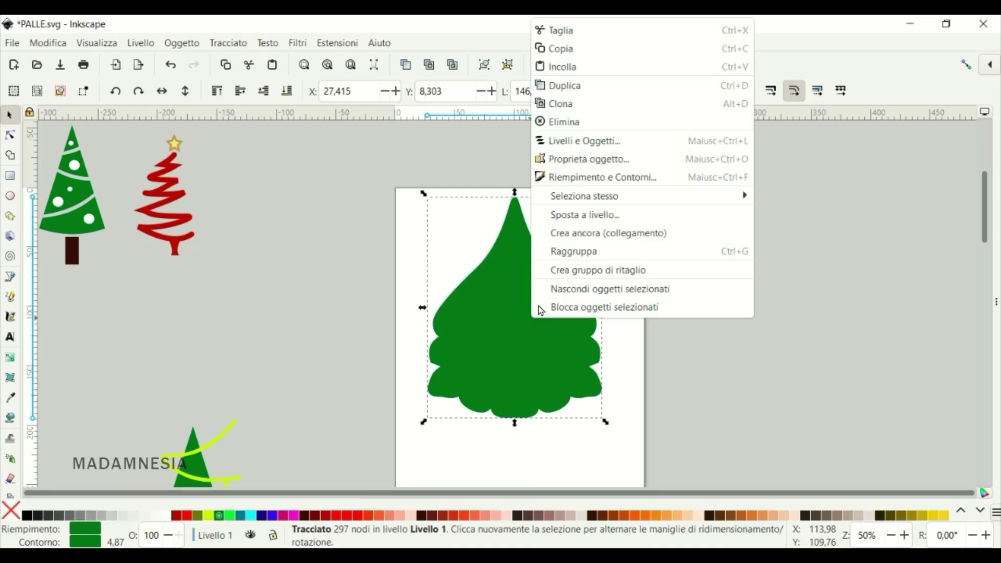
# - Duplicate the green tree and shorten both copies into stacked, overlapping tiers
pyautogui.click(572, 87)
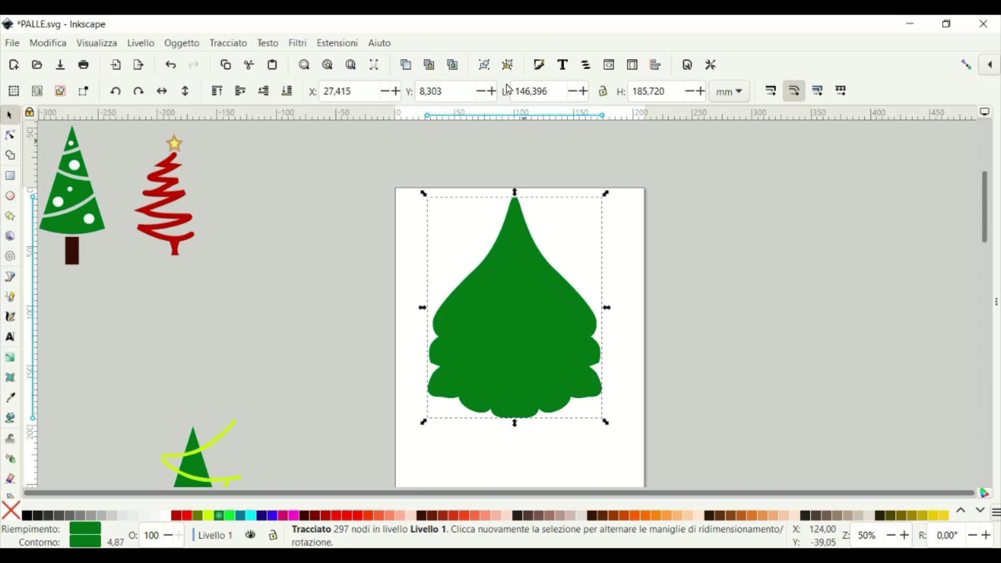
pyautogui.click(493, 93)
pyautogui.write('76,003')
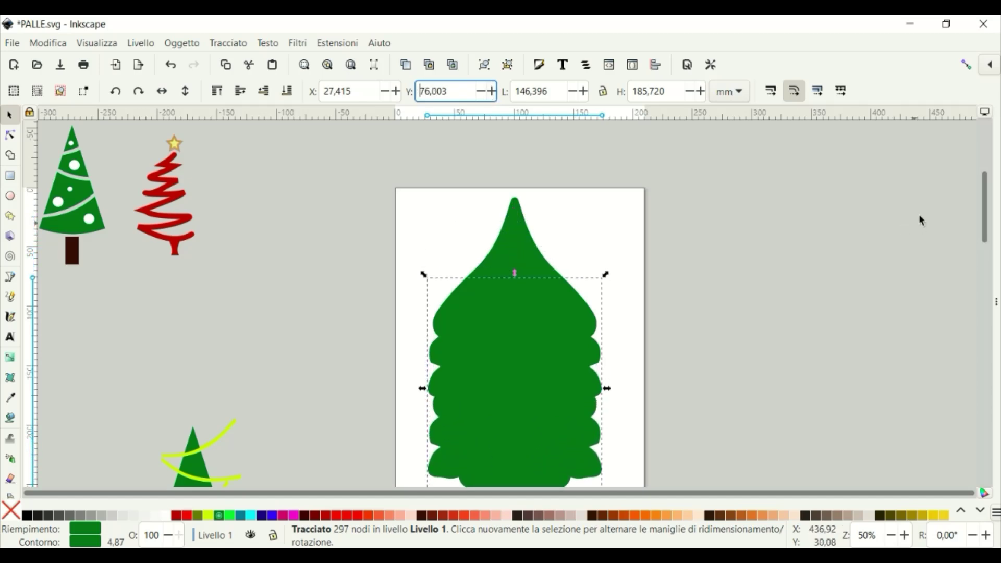
pyautogui.scroll(-3, 987, 214)
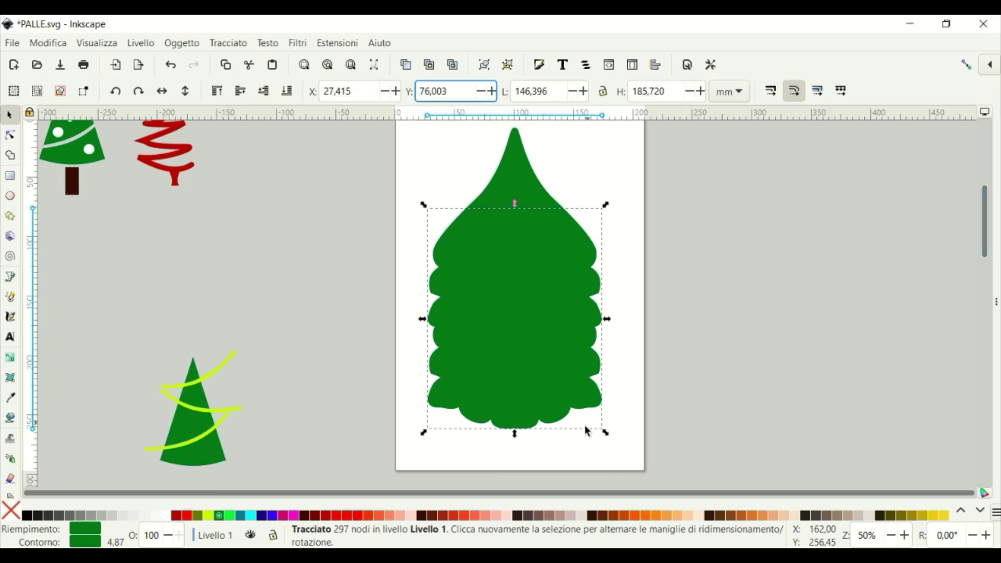
pyautogui.moveTo(516, 440); pyautogui.dragTo(518, 378)
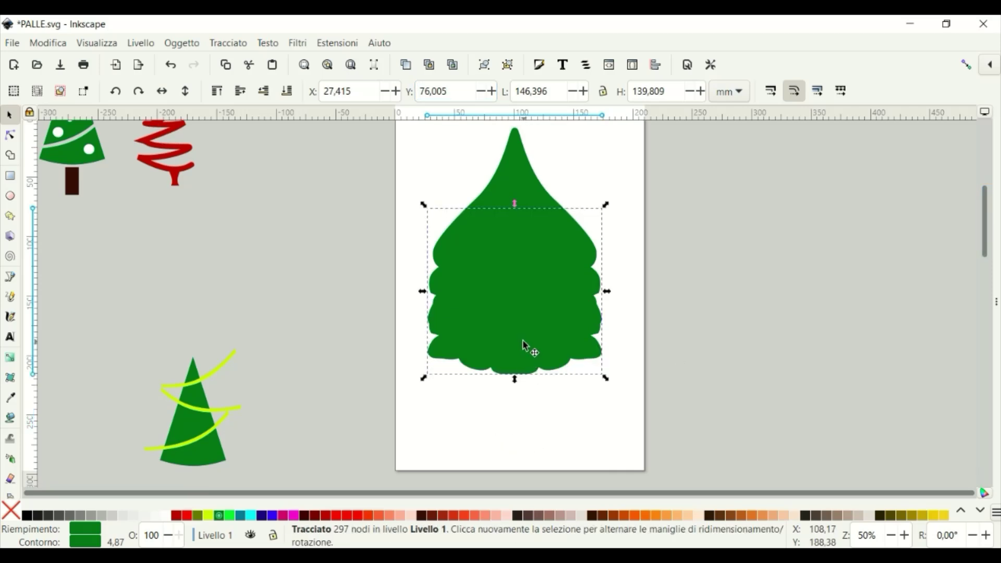
pyautogui.moveTo(523, 342)
pyautogui.mouseDown()
pyautogui.moveTo(529, 390)
pyautogui.moveTo(519, 386)
pyautogui.moveTo(528, 386)
pyautogui.mouseUp()
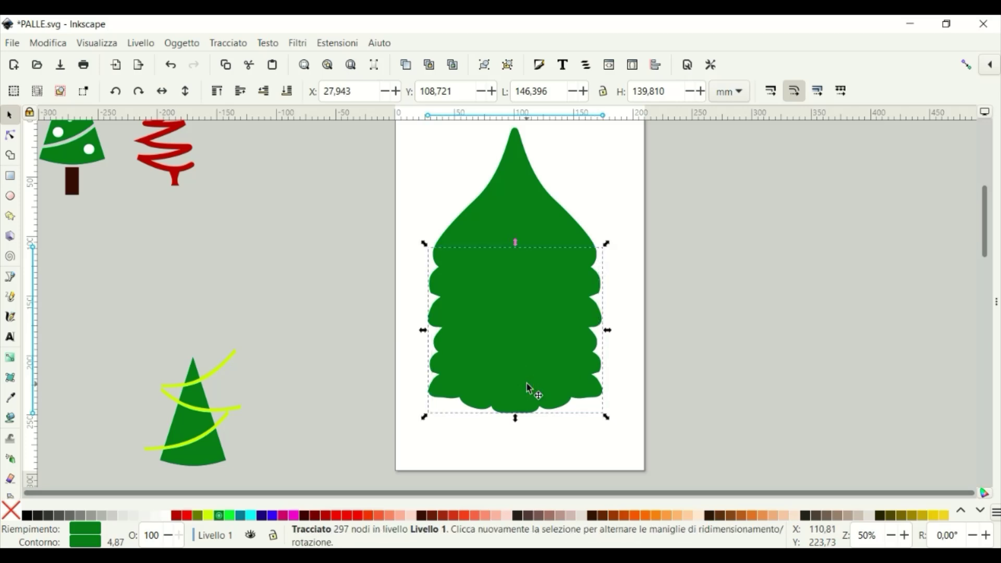
pyautogui.moveTo(516, 243); pyautogui.dragTo(522, 305)
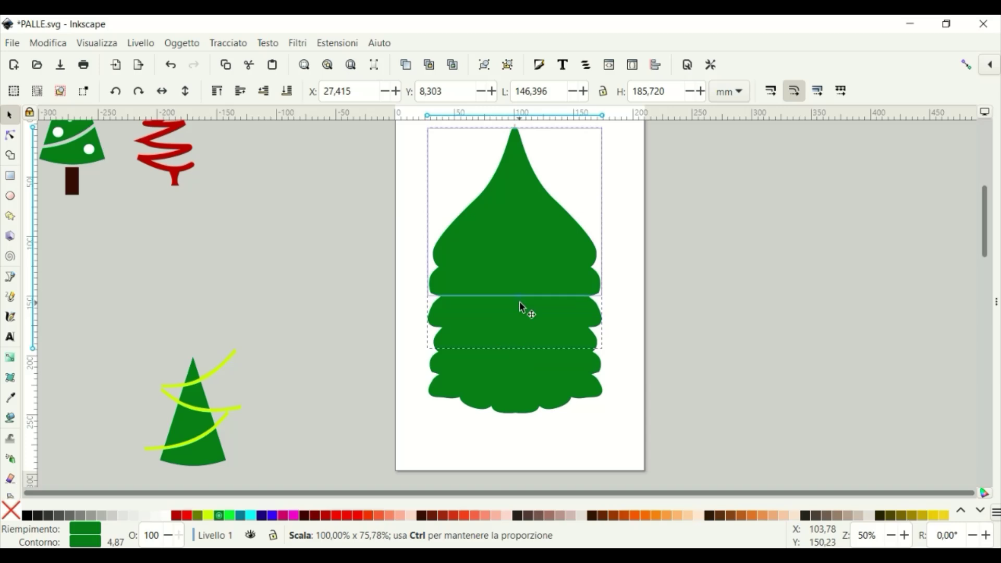
pyautogui.moveTo(528, 259); pyautogui.dragTo(532, 299)
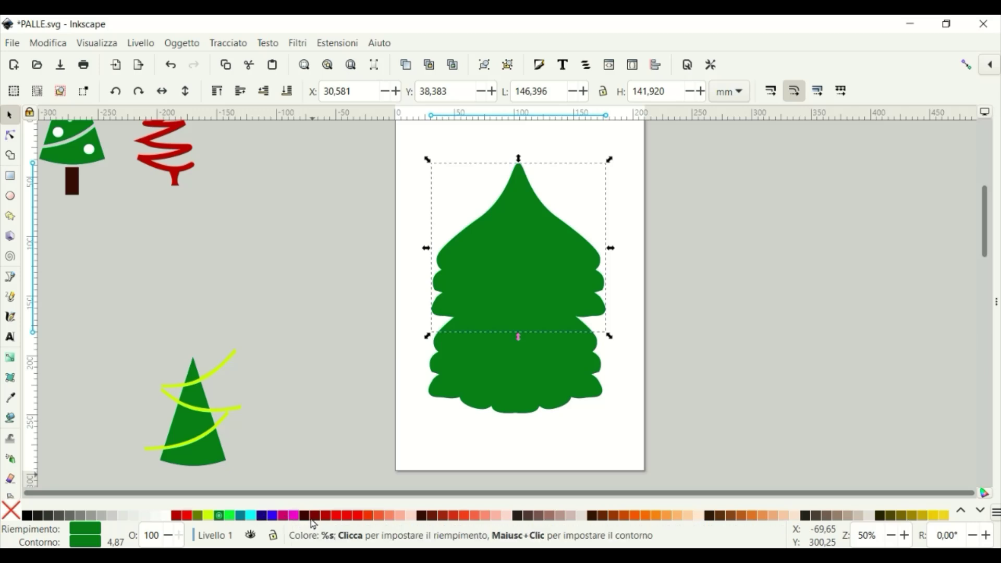
# - Give the upper tier a dark brown #483737 outline
pyautogui.moveTo(538, 518); pyautogui.dragTo(87, 546)
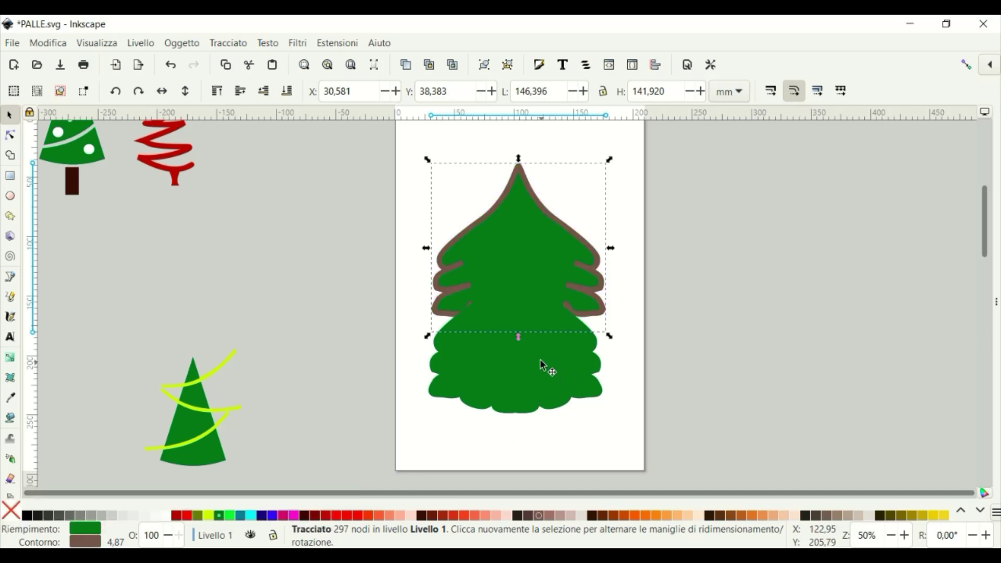
pyautogui.click(518, 354)
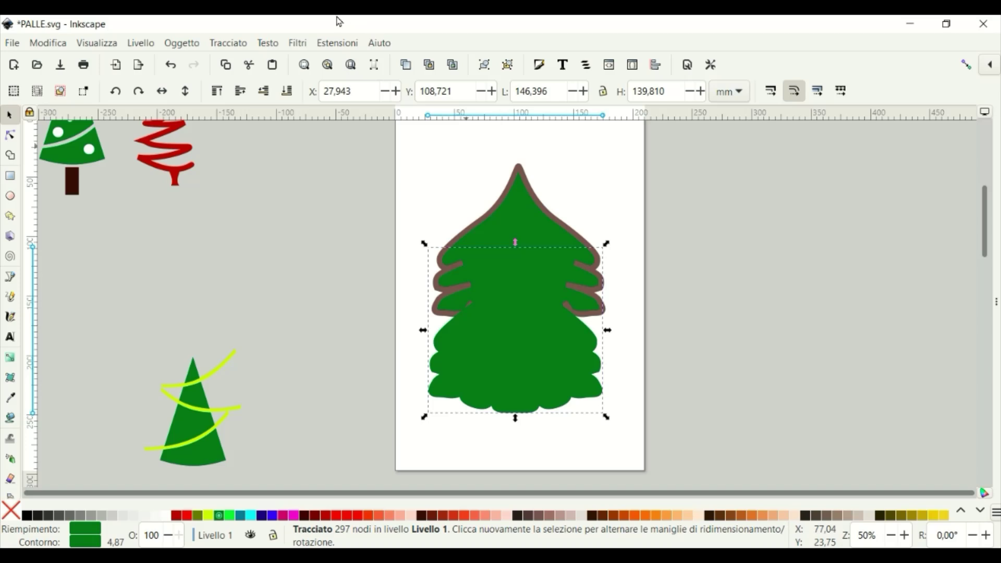
pyautogui.click(182, 43)
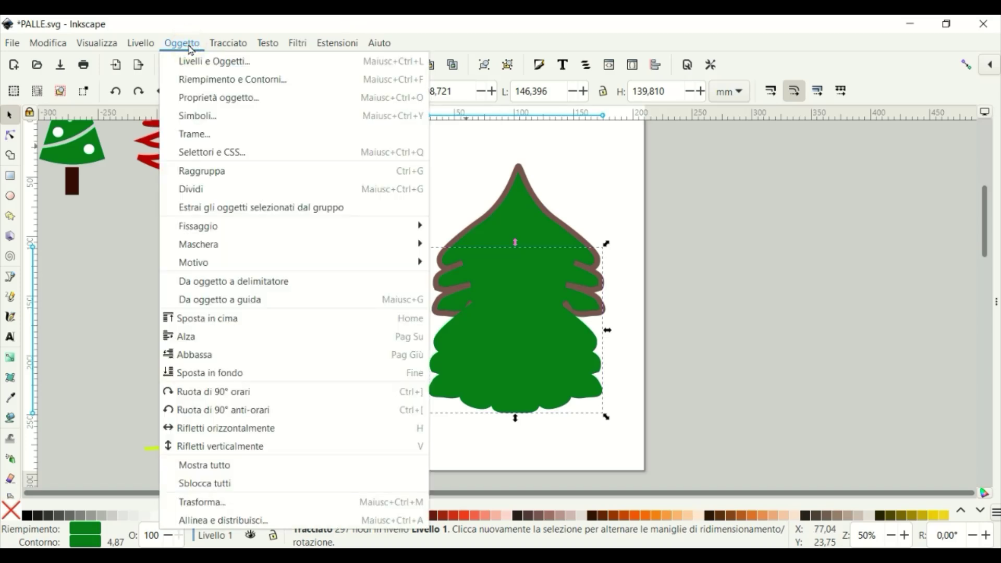
# - Send the lower tier behind and give it a dark brown #2B1100 outline
pyautogui.click(209, 372)
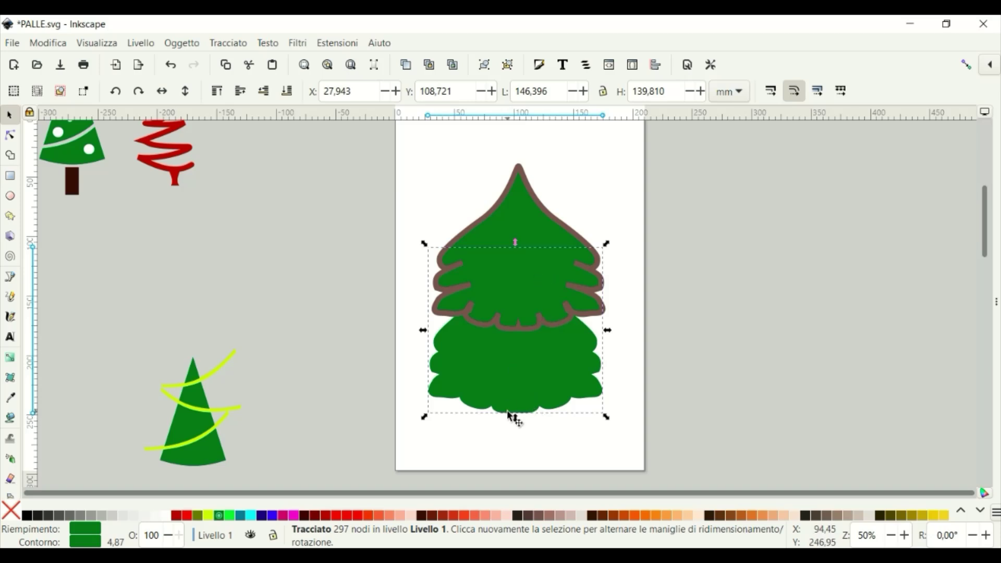
pyautogui.click(506, 411)
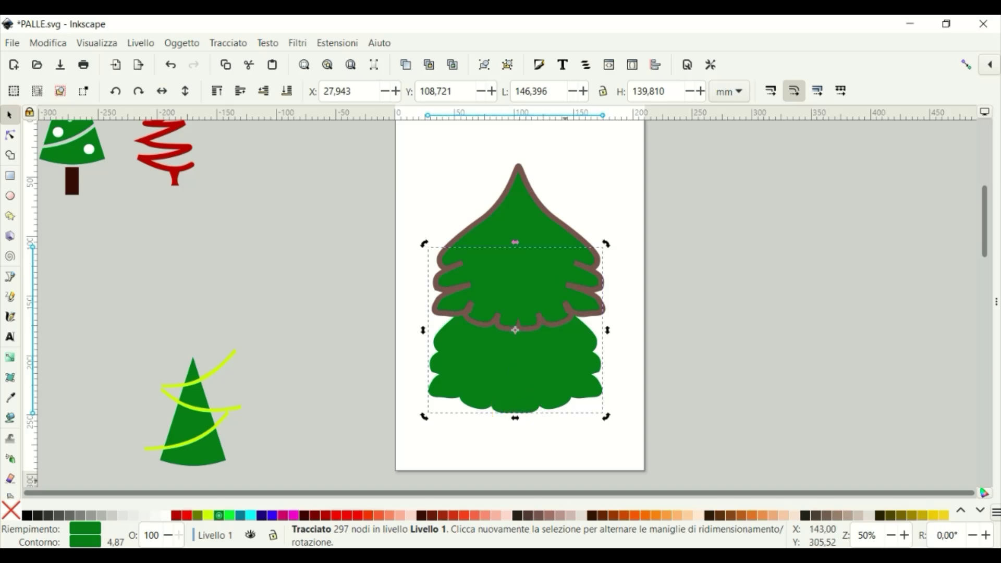
pyautogui.moveTo(618, 515); pyautogui.dragTo(87, 543)
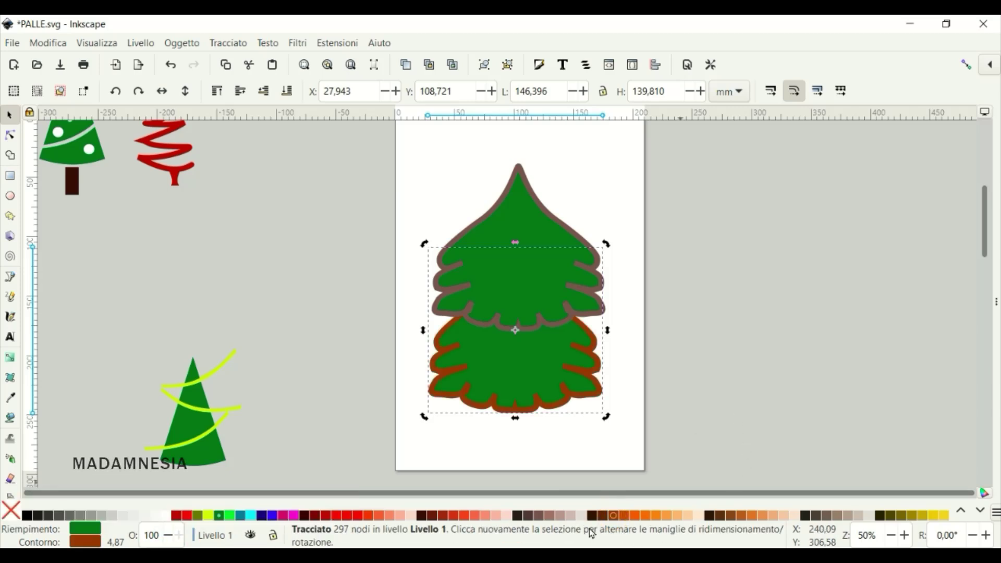
pyautogui.moveTo(602, 516); pyautogui.dragTo(95, 544)
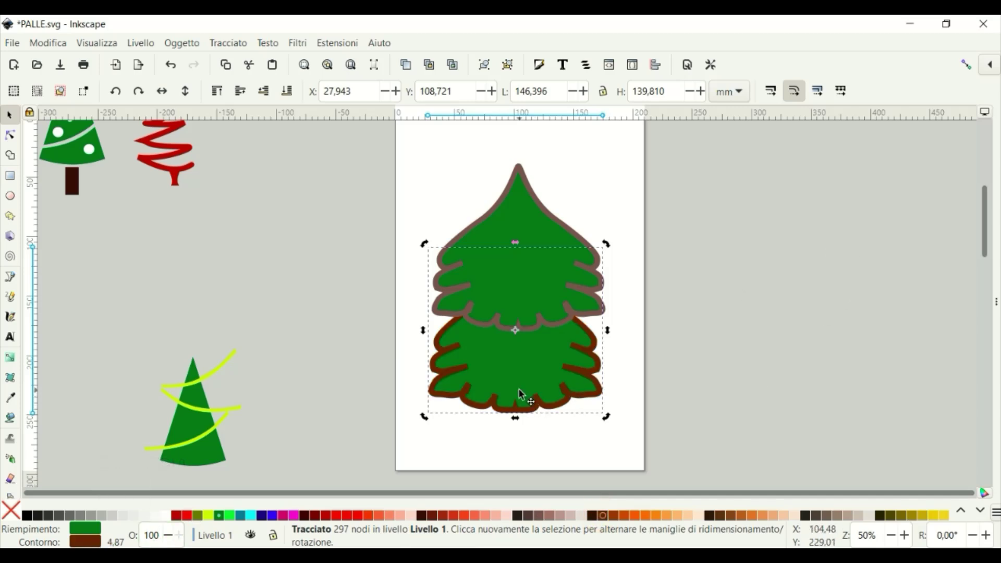
# - Shorten the lower tier, then squash the upper tier and move it down
pyautogui.moveTo(515, 418)
pyautogui.mouseDown()
pyautogui.moveTo(509, 380)
pyautogui.moveTo(546, 372)
pyautogui.moveTo(527, 383)
pyautogui.mouseUp()
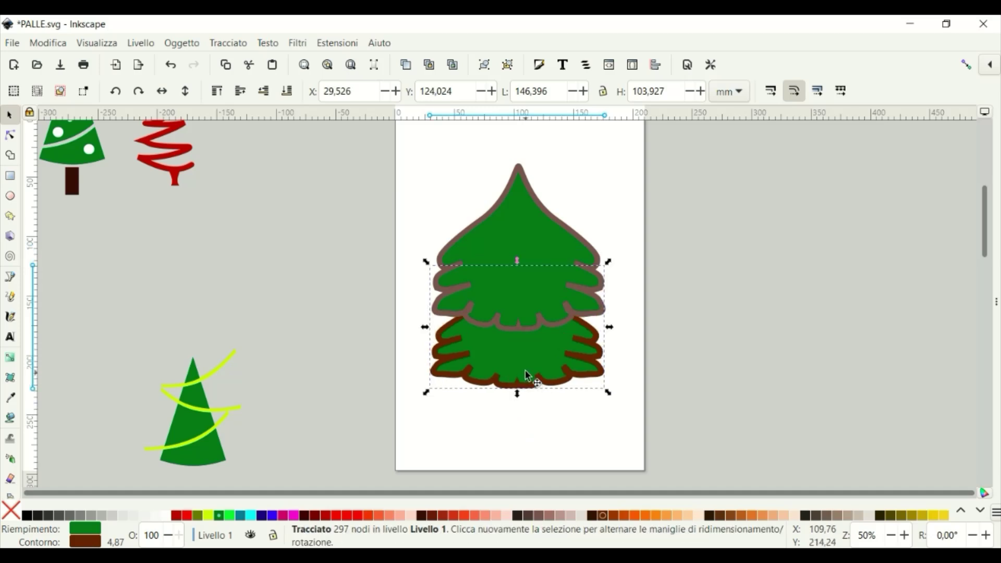
pyautogui.click(518, 319)
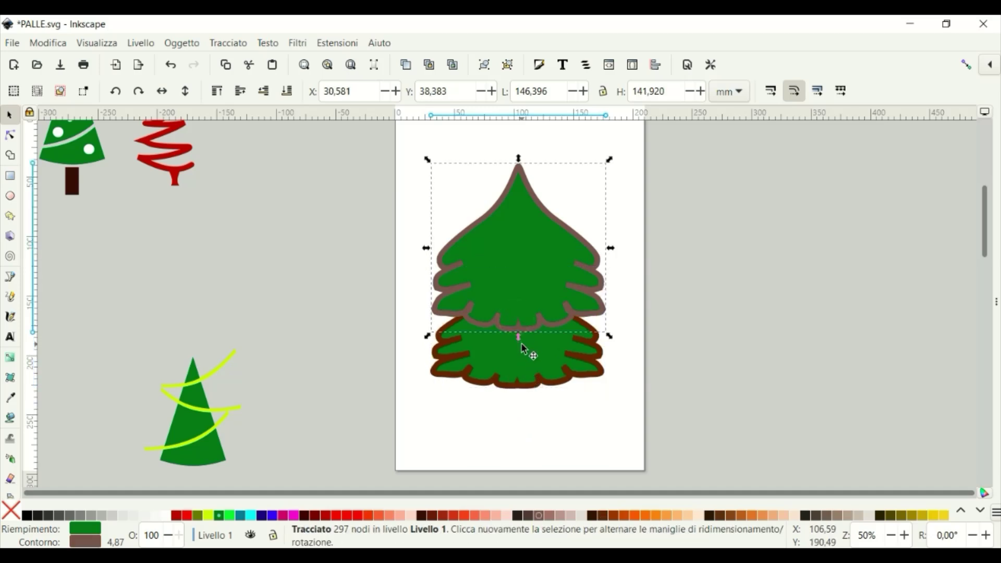
pyautogui.moveTo(524, 348)
pyautogui.mouseDown()
pyautogui.moveTo(523, 297)
pyautogui.moveTo(533, 305)
pyautogui.mouseUp()
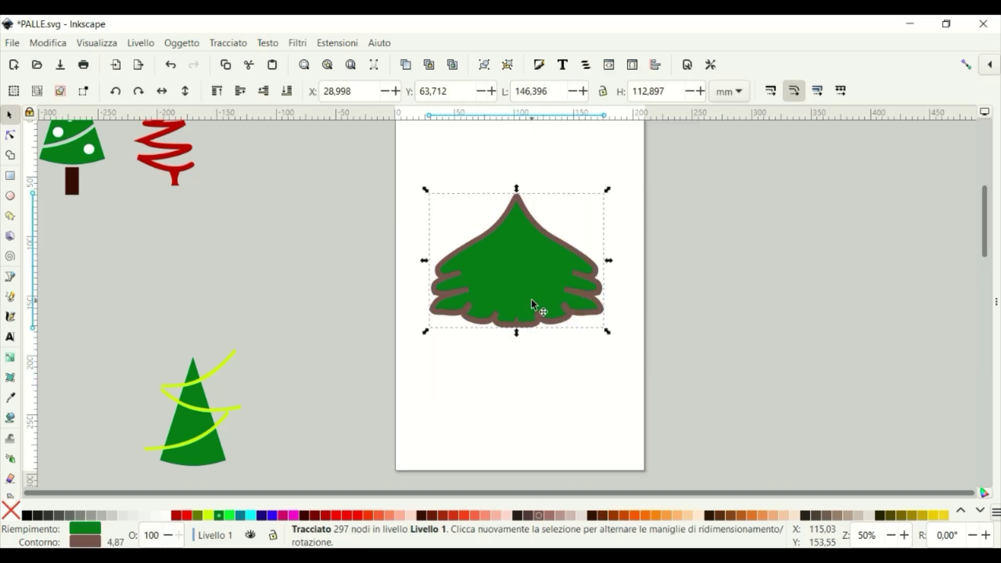
# - Duplicate the green tier and shift the copy's Y so the tiers stack vertically
pyautogui.click(481, 92)
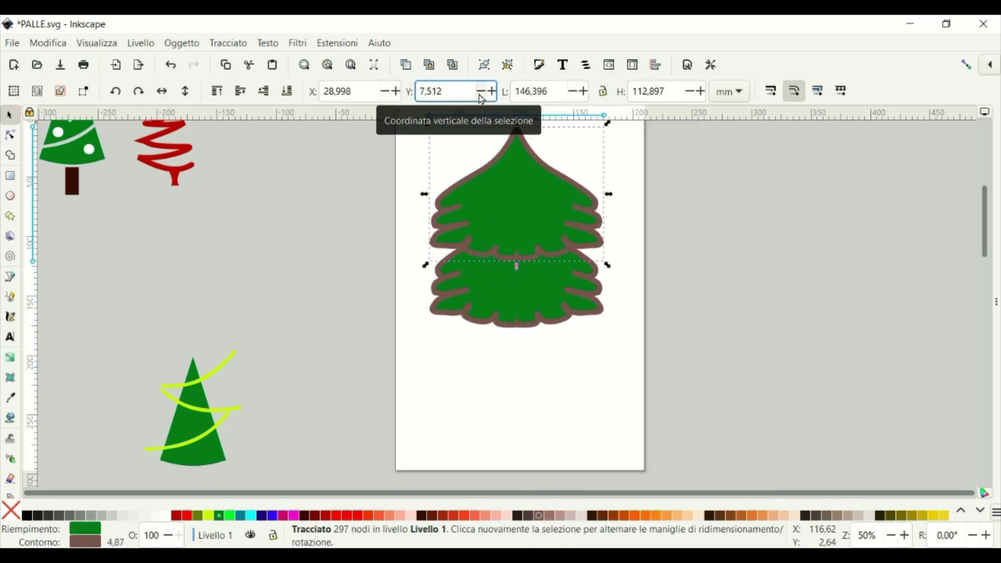
pyautogui.rightClick(519, 215)
pyautogui.click(542, 283)
pyautogui.click(492, 92)
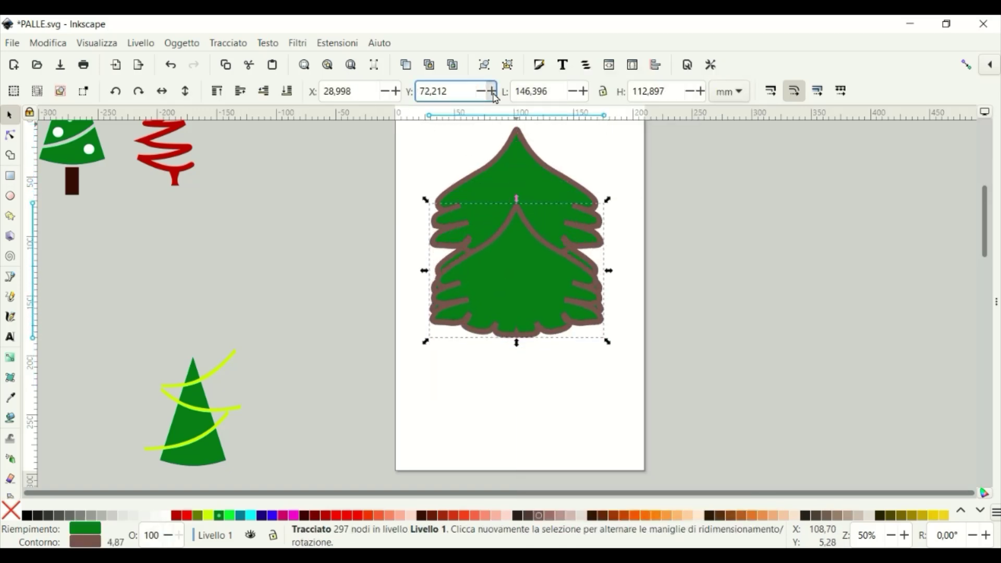
pyautogui.click(491, 92)
pyautogui.click(491, 91)
# - Select all three tiers and narrow them to 126.872 × 223.298 mm
pyautogui.click(182, 43)
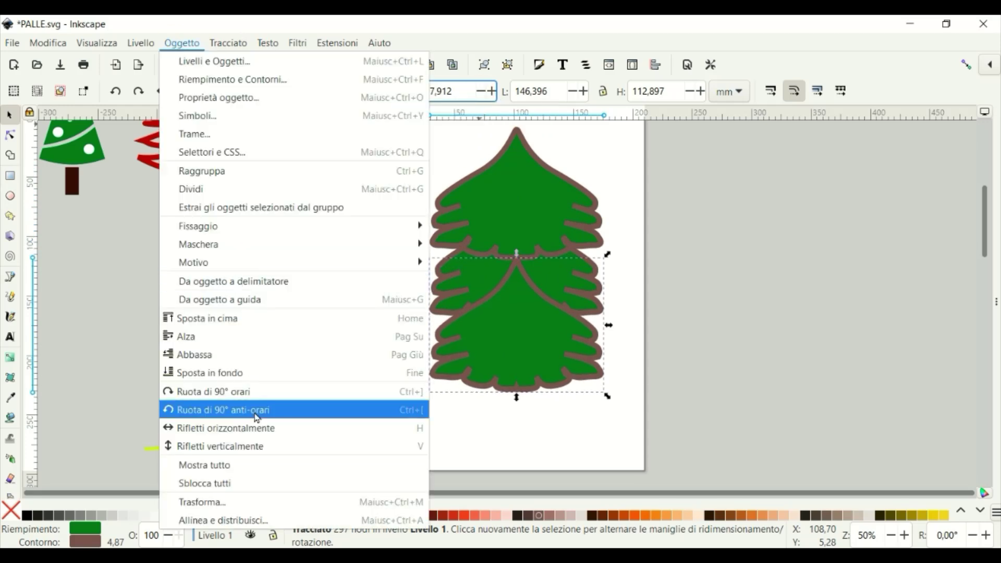
pyautogui.click(695, 240)
pyautogui.scroll(2, 574, 208)
pyautogui.moveTo(409, 133); pyautogui.dragTo(716, 488)
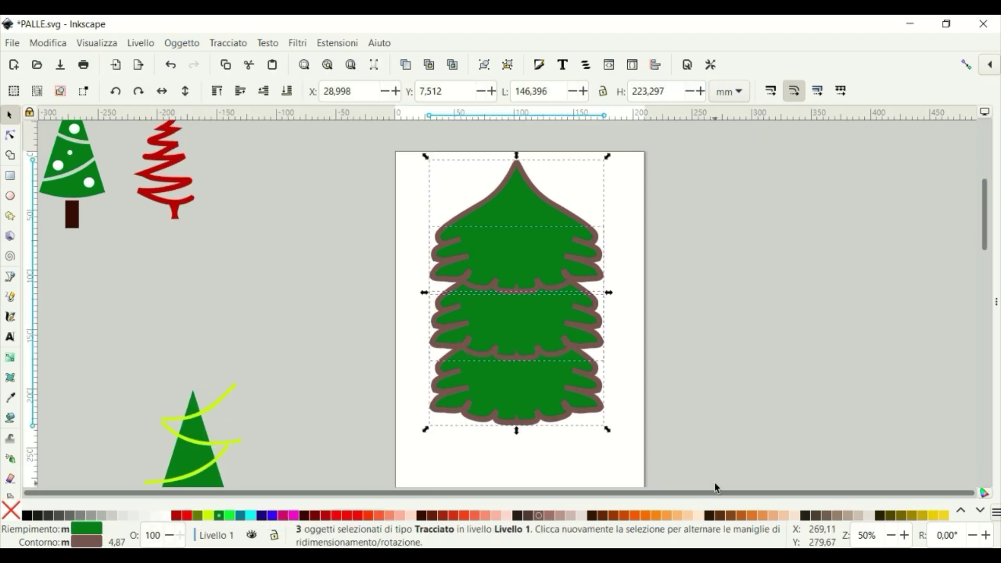
pyautogui.moveTo(609, 293); pyautogui.dragTo(585, 292)
pyautogui.click(577, 480)
pyautogui.scroll(-1, 517, 270)
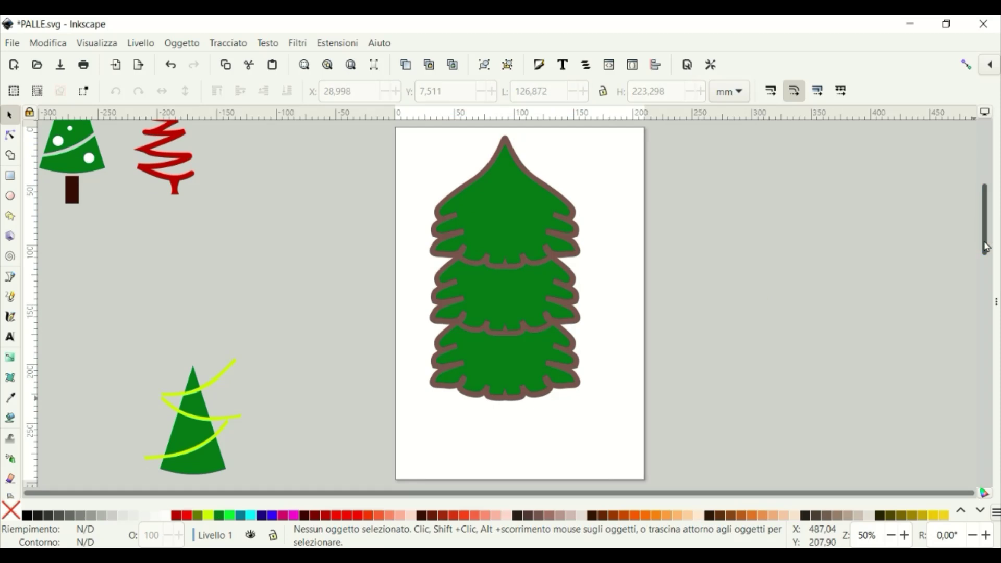
pyautogui.click(518, 269)
pyautogui.click(182, 42)
pyautogui.click(219, 280)
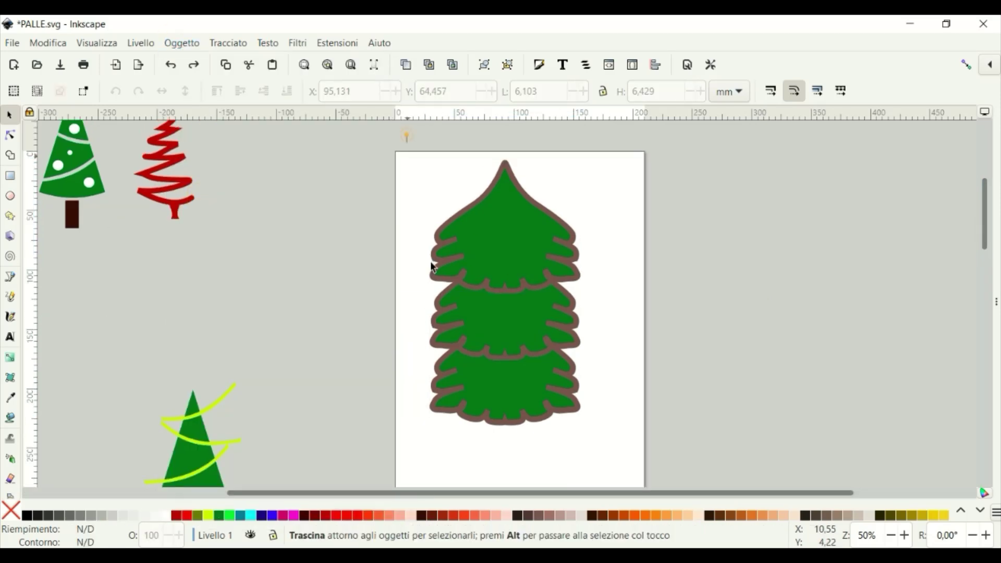
pyautogui.moveTo(405, 135); pyautogui.dragTo(675, 463)
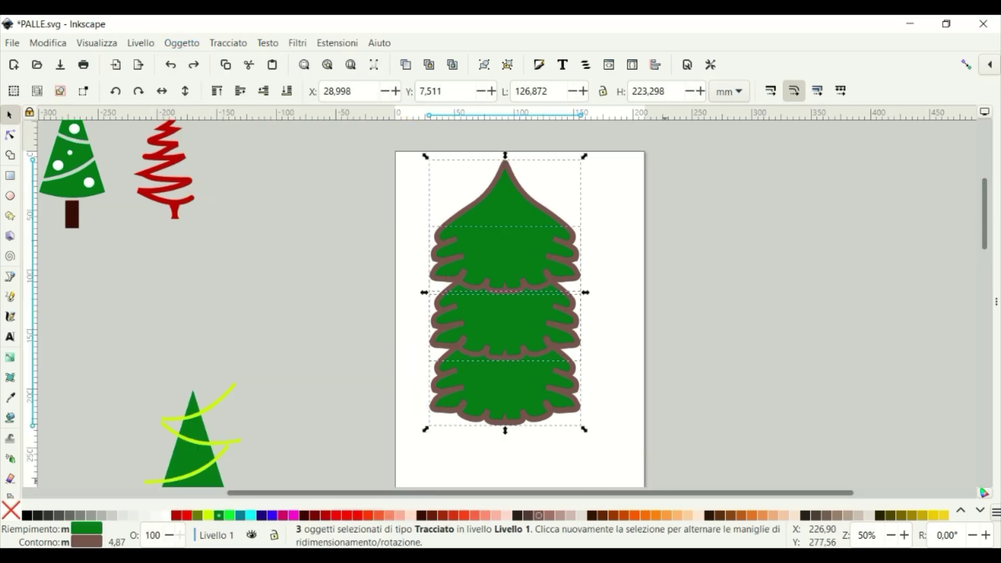
# - Thin the outline width of all three tiers to 2,965 mm
pyautogui.click(102, 543)
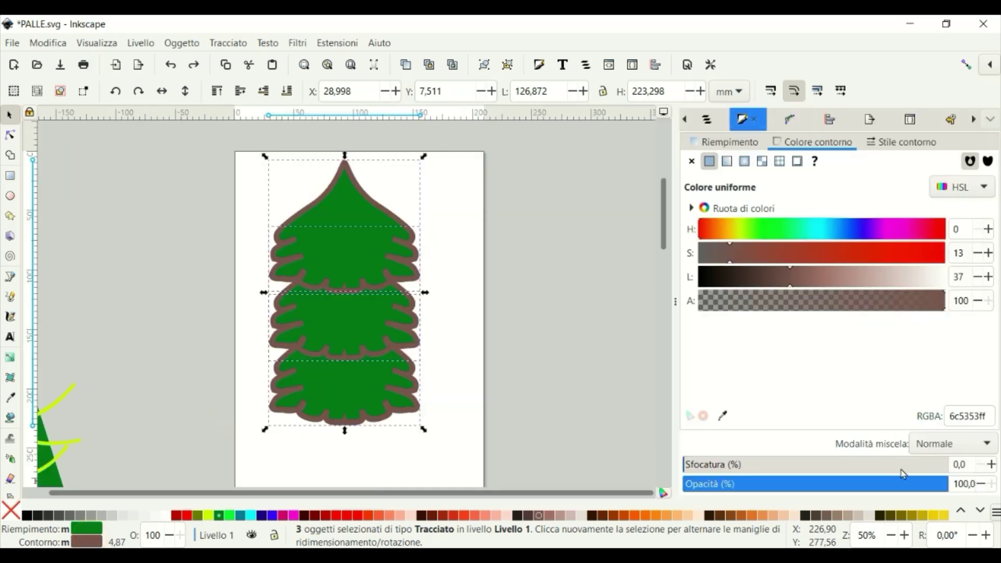
pyautogui.click(907, 148)
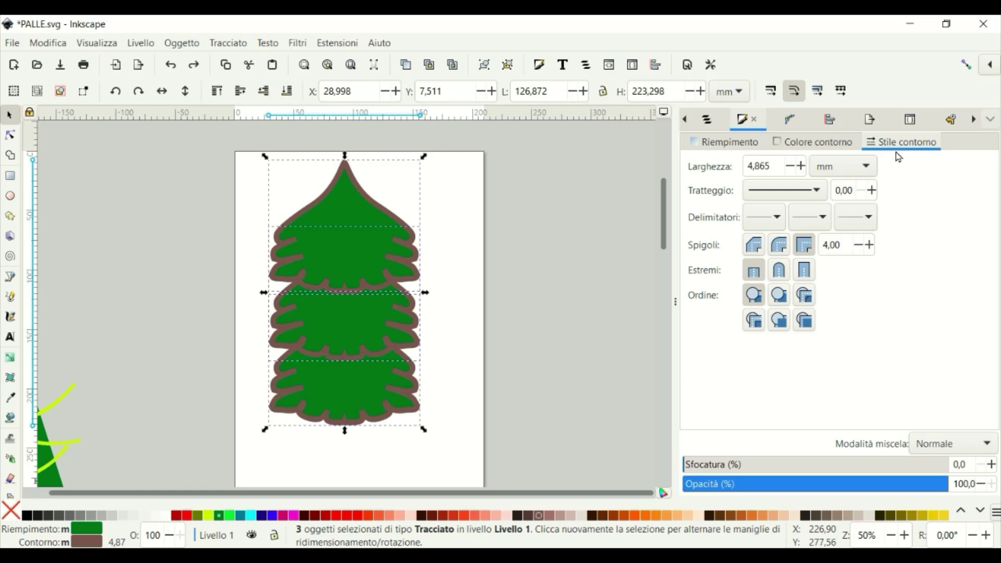
pyautogui.click(791, 166)
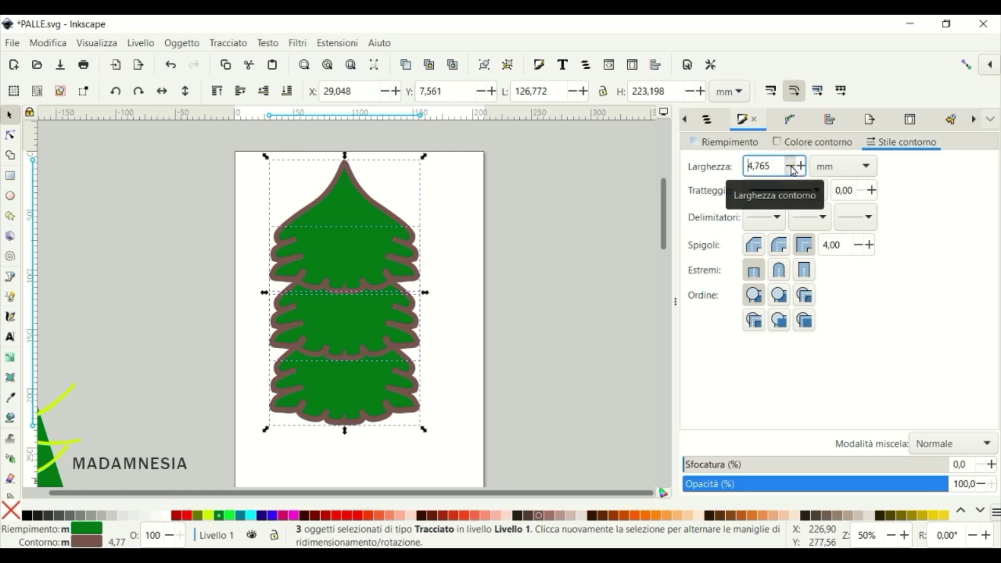
pyautogui.click(791, 166)
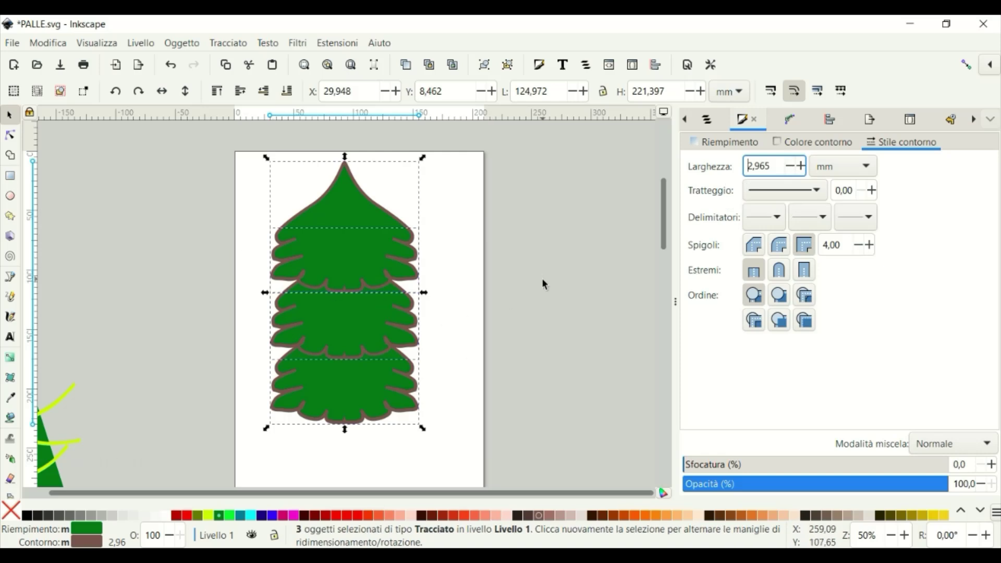
# - Rescale and reposition the top tier so the tiers stack tighter
pyautogui.click(486, 244)
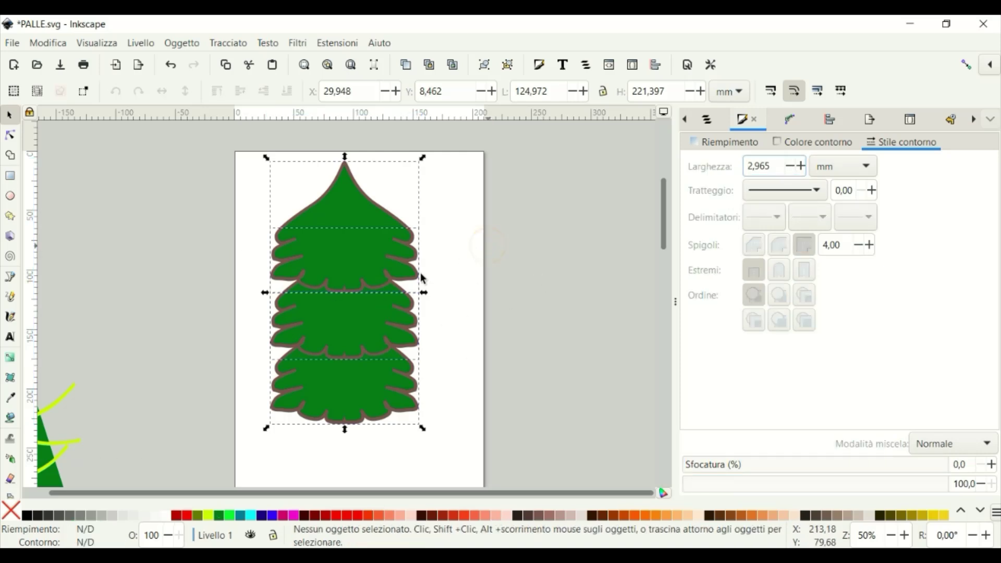
pyautogui.click(368, 252)
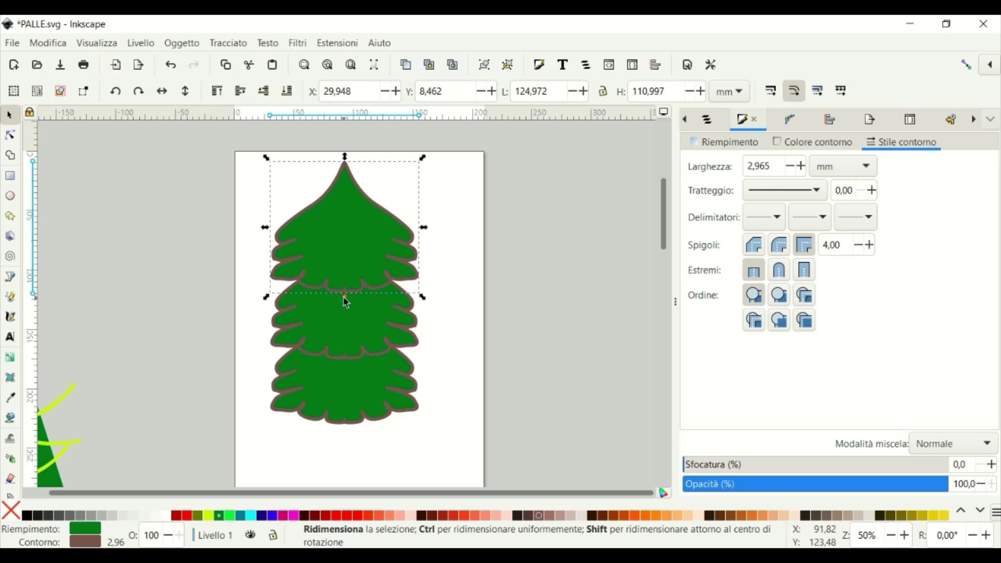
pyautogui.moveTo(344, 298)
pyautogui.mouseDown()
pyautogui.moveTo(345, 282)
pyautogui.moveTo(349, 403)
pyautogui.mouseUp()
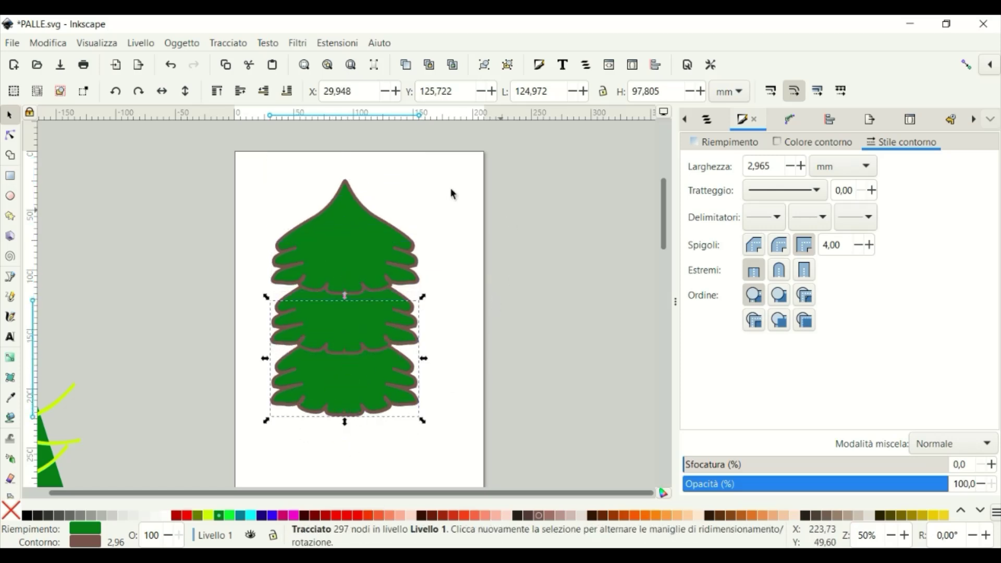
pyautogui.moveTo(348, 256); pyautogui.dragTo(348, 270)
# - Centre all three tiers on one vertical axis
pyautogui.moveTo(461, 138)
pyautogui.mouseDown()
pyautogui.moveTo(259, 463)
pyautogui.moveTo(203, 459)
pyautogui.mouseUp()
pyautogui.click(829, 119)
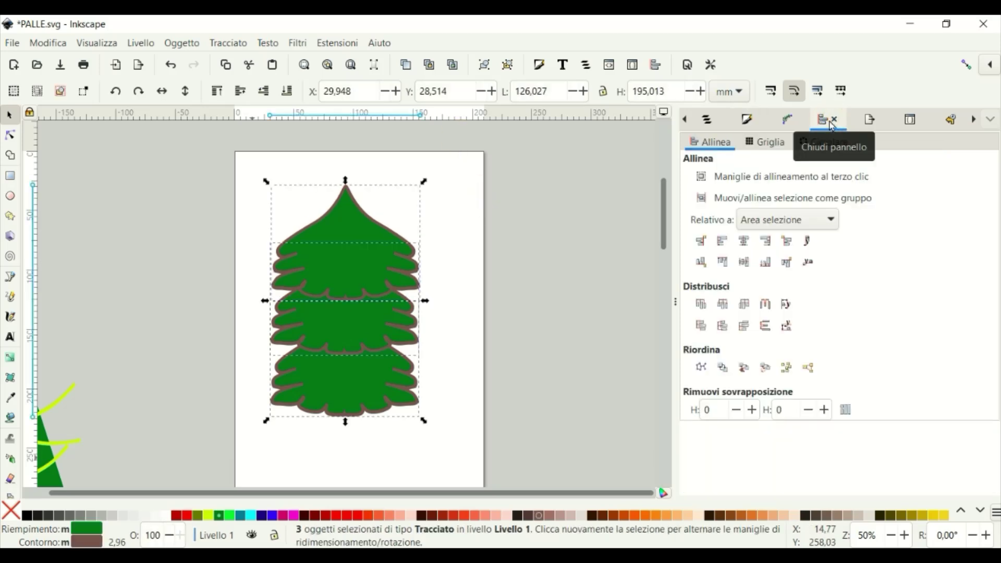
pyautogui.click(743, 241)
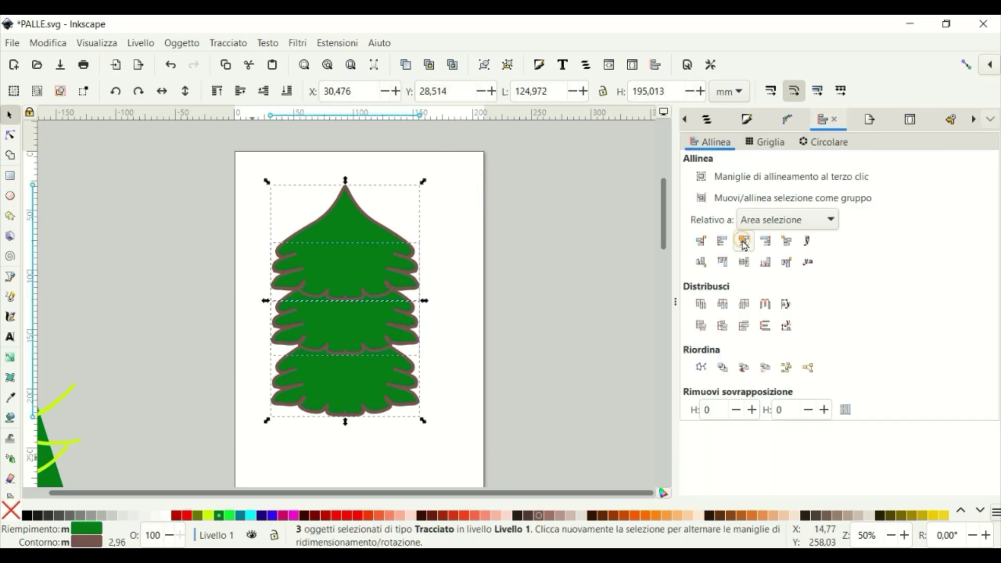
# - Draw a rectangular trunk below the tree and fill it brown
pyautogui.click(10, 177)
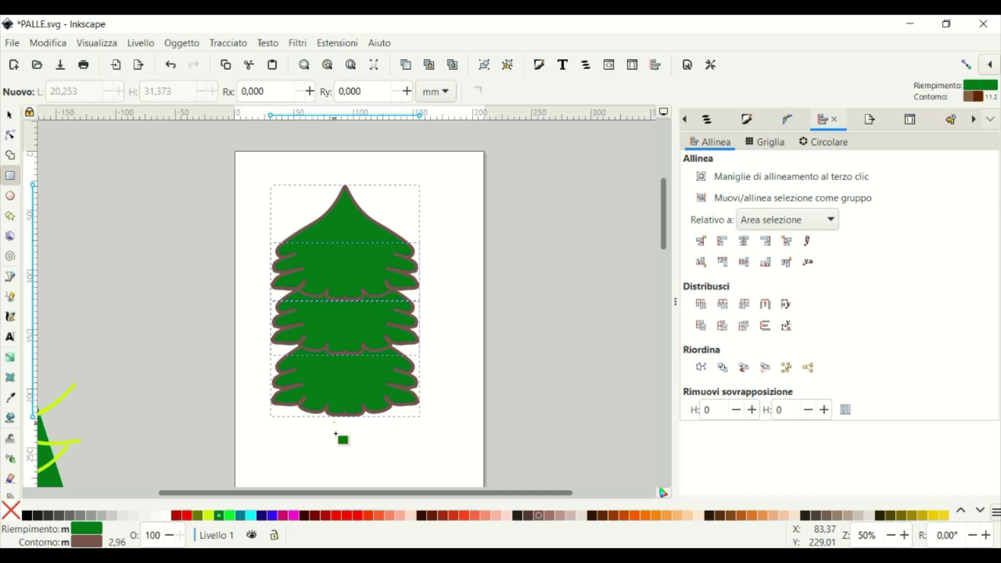
pyautogui.moveTo(333, 421); pyautogui.dragTo(357, 469)
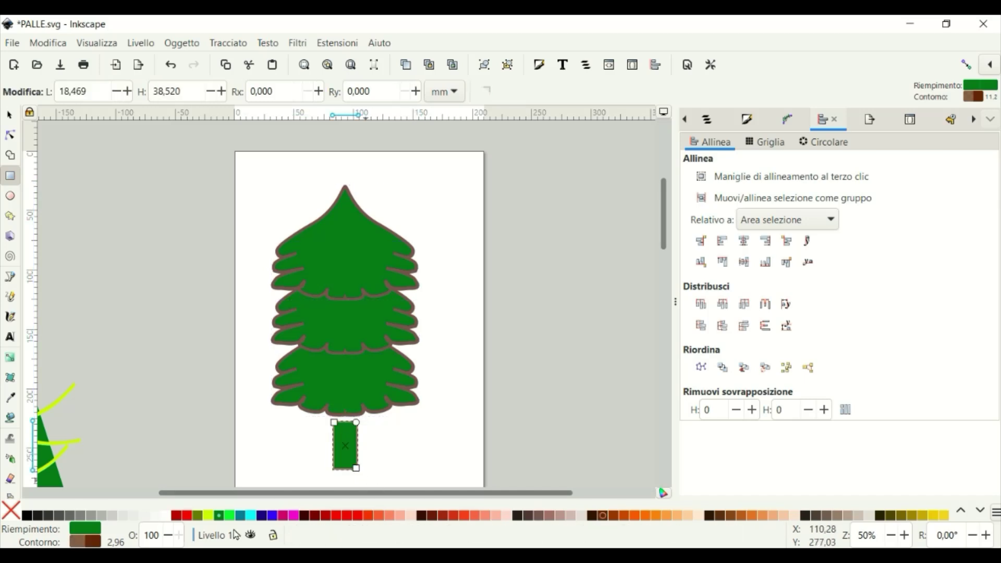
pyautogui.click(443, 516)
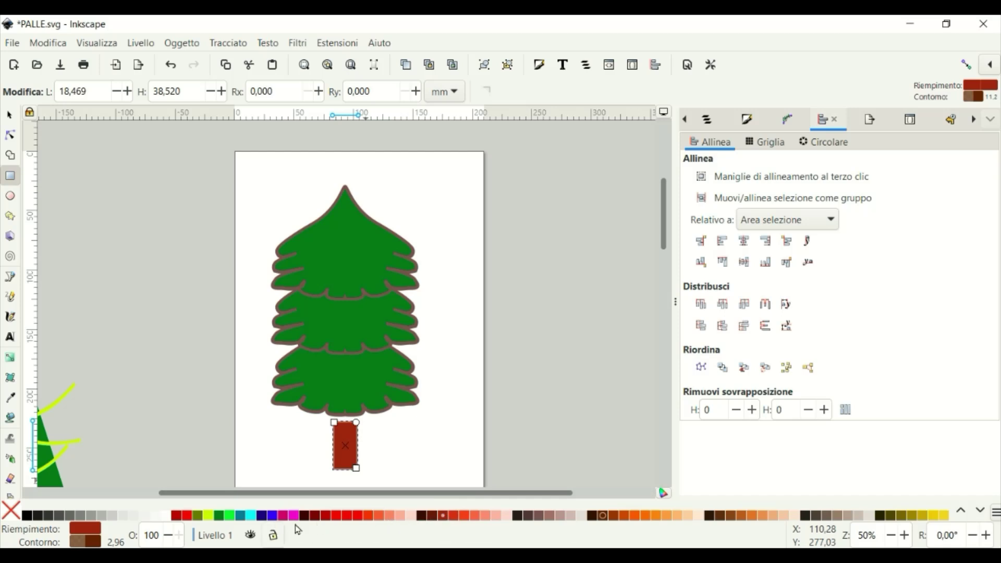
pyautogui.click(731, 516)
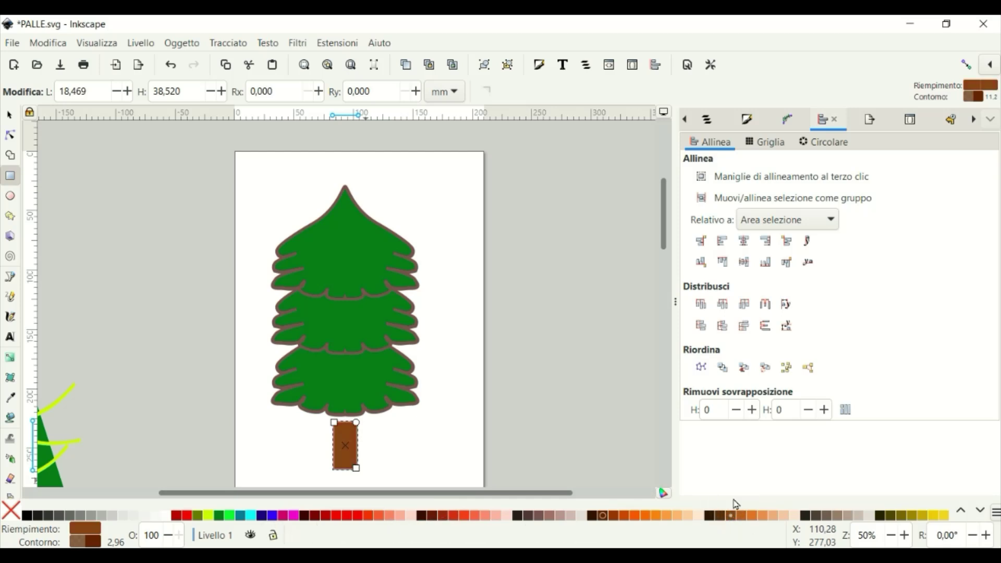
# - Raise the trunk under the tree and send it behind the lowest tier
pyautogui.click(10, 117)
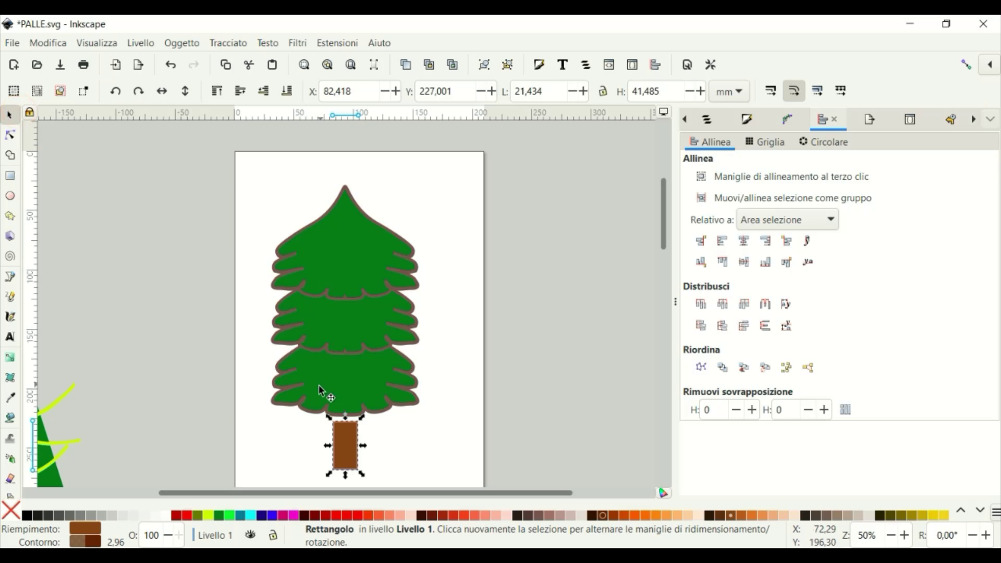
pyautogui.click(491, 93)
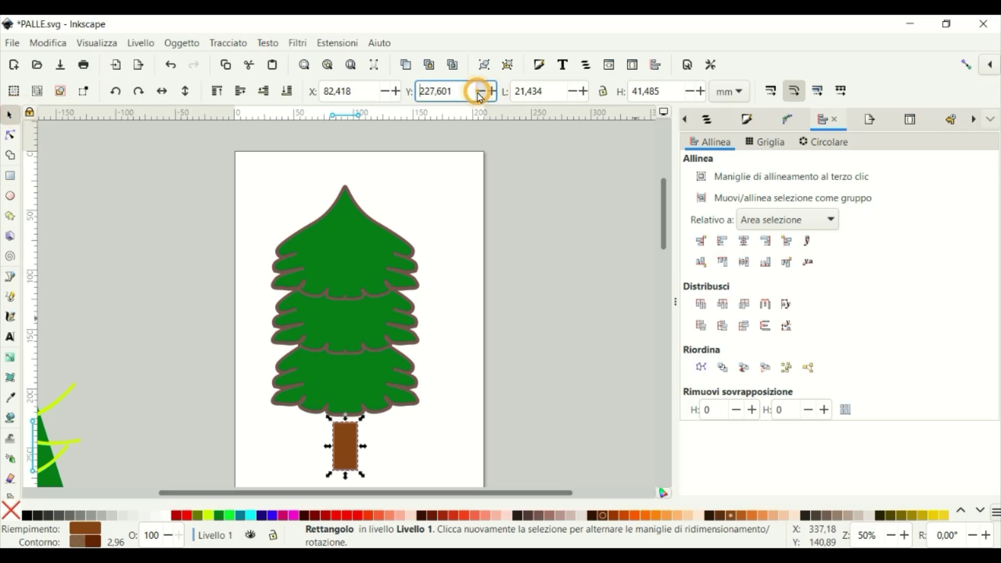
pyautogui.click(479, 92)
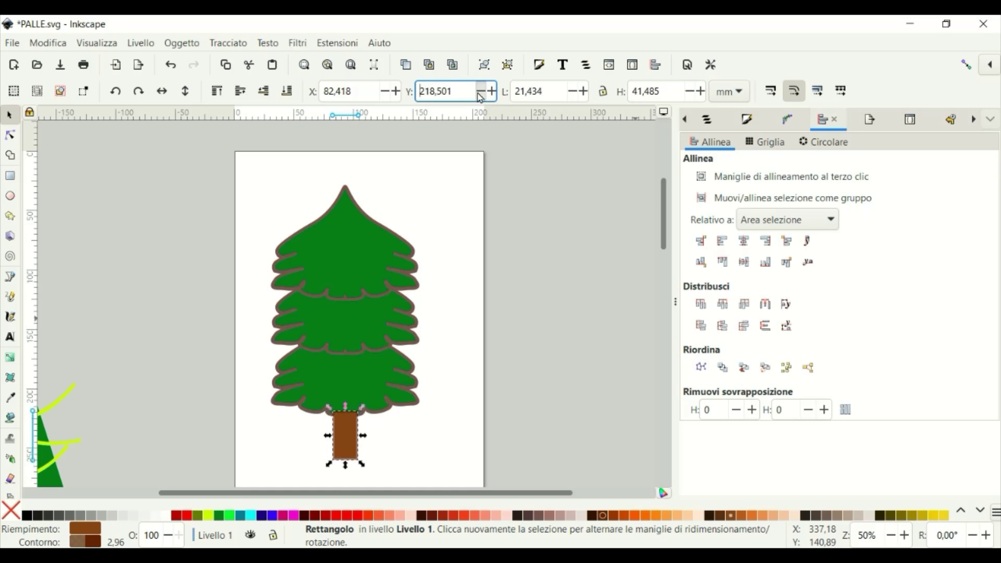
pyautogui.click(480, 91)
pyautogui.click(181, 43)
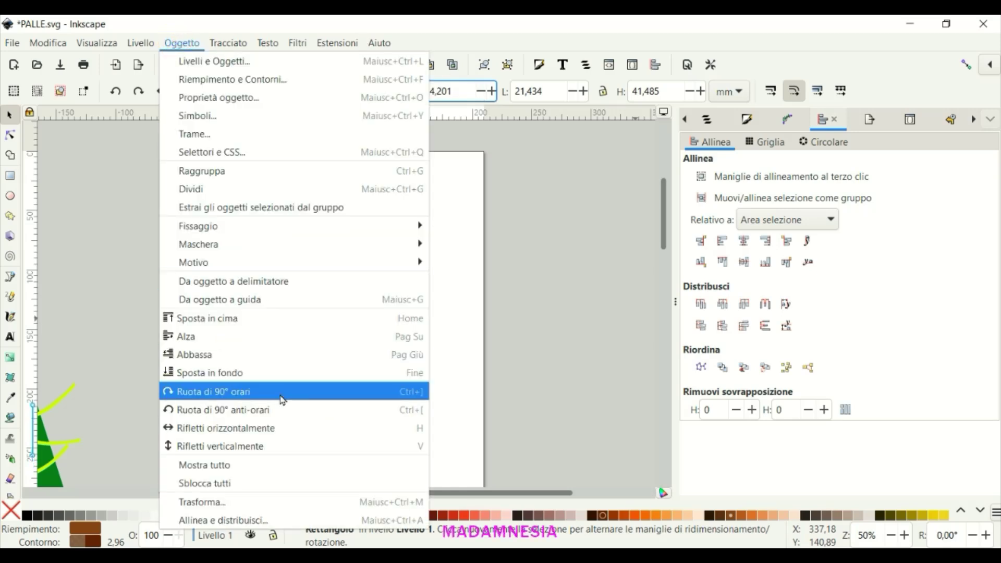
pyautogui.click(253, 372)
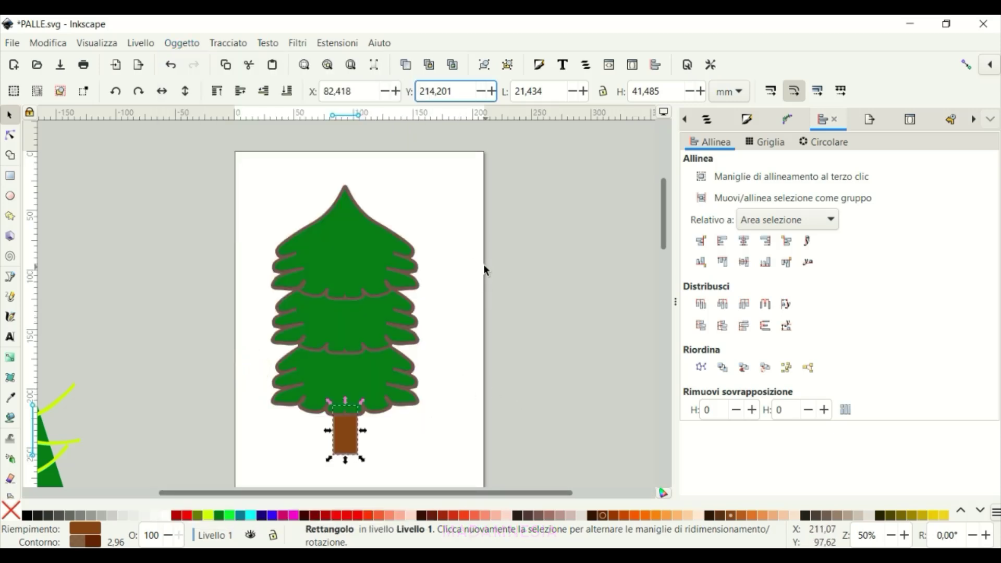
pyautogui.click(468, 261)
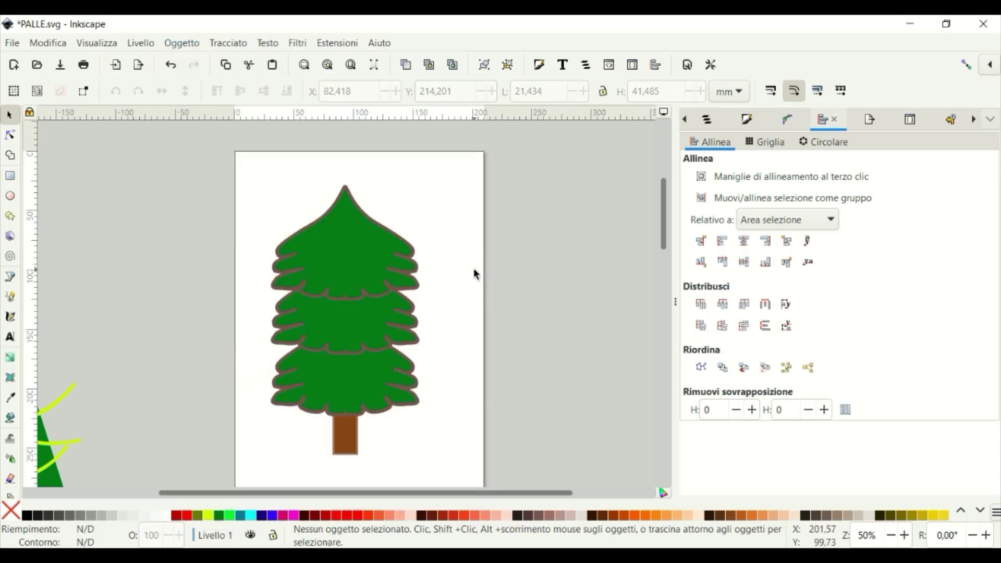
# - Draw a small yellow-green ball and move it onto the tree's upper-left
pyautogui.click(11, 196)
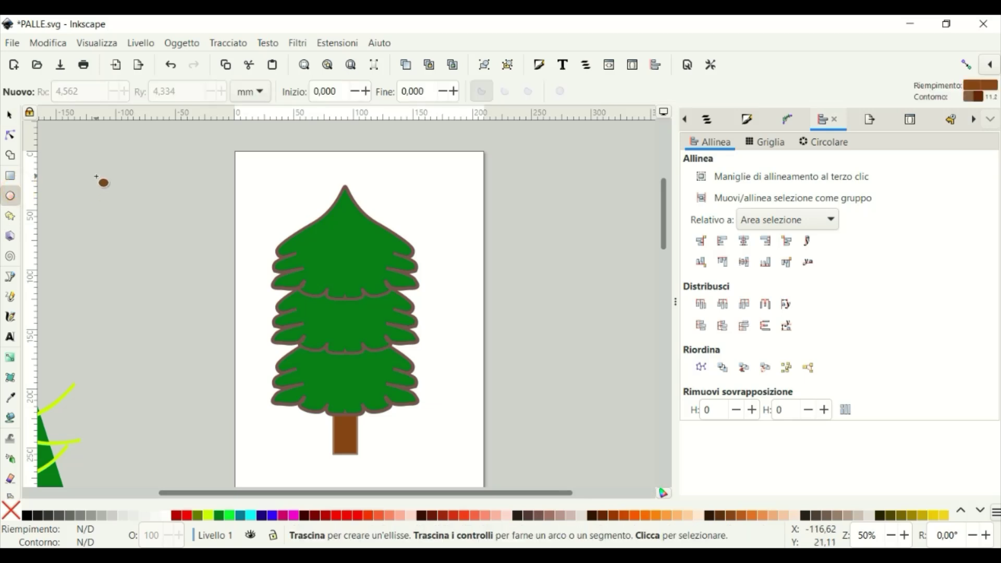
pyautogui.moveTo(96, 175); pyautogui.dragTo(111, 191)
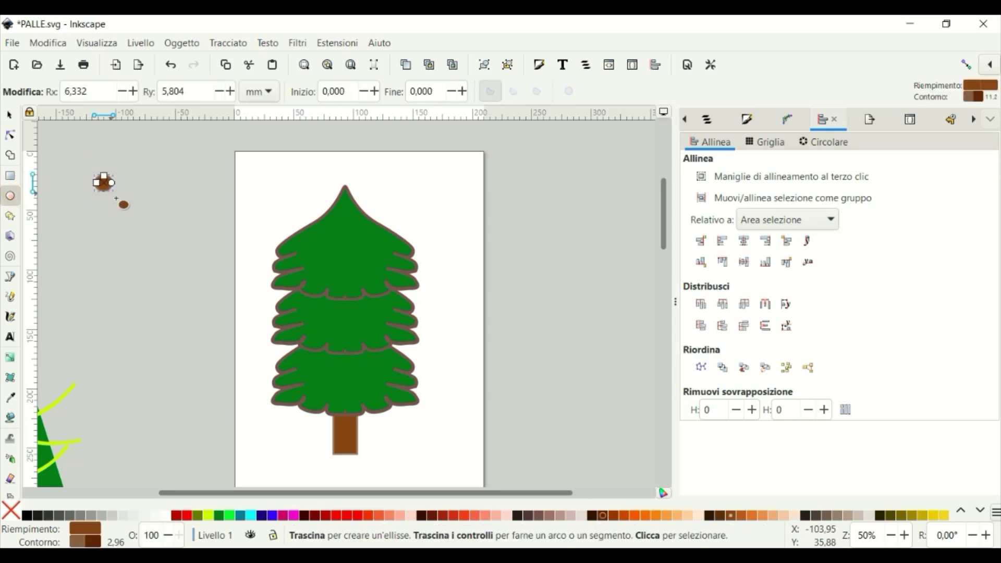
pyautogui.click(210, 516)
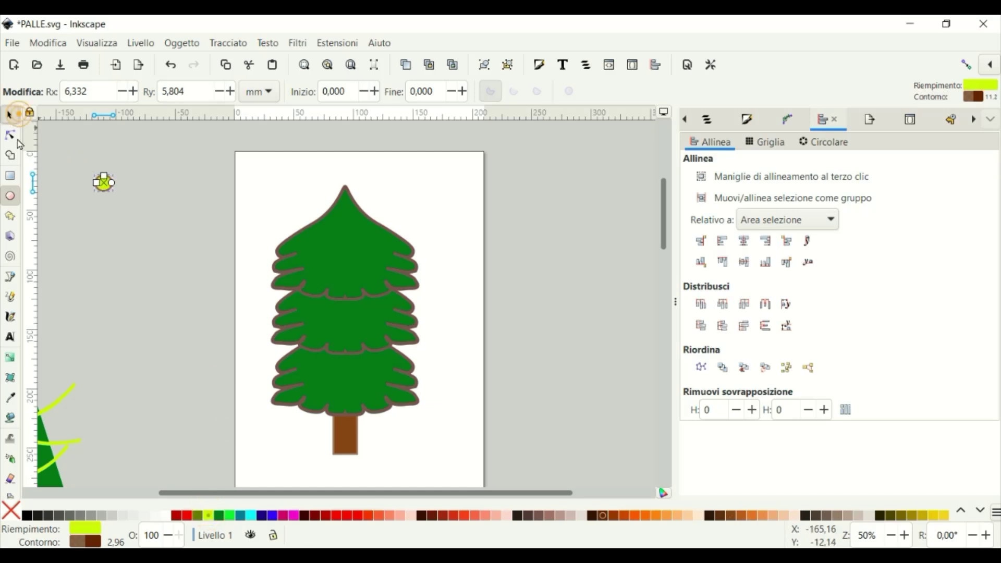
pyautogui.click(9, 115)
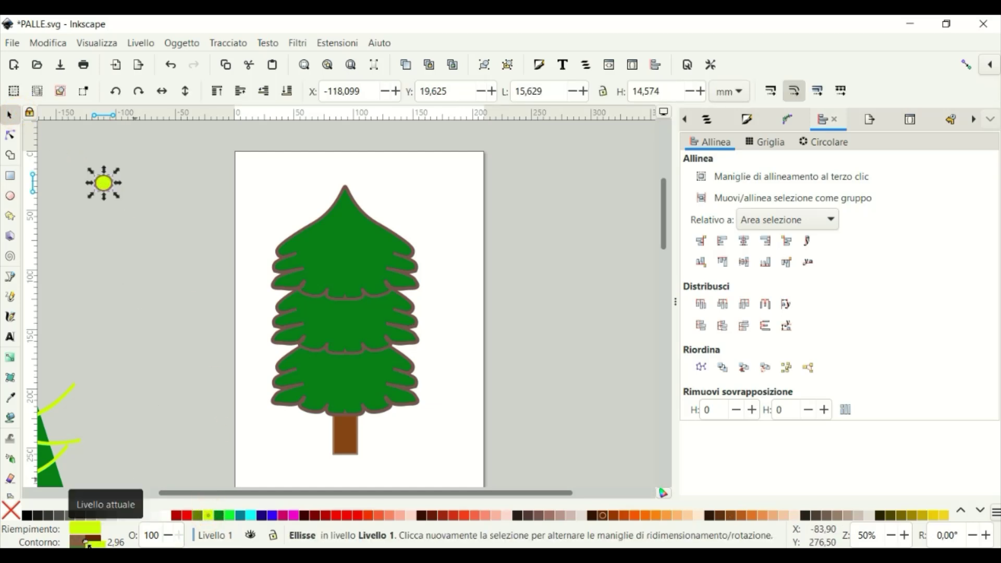
pyautogui.keyDown('shift'); pyautogui.click(208, 515); pyautogui.keyUp('shift')
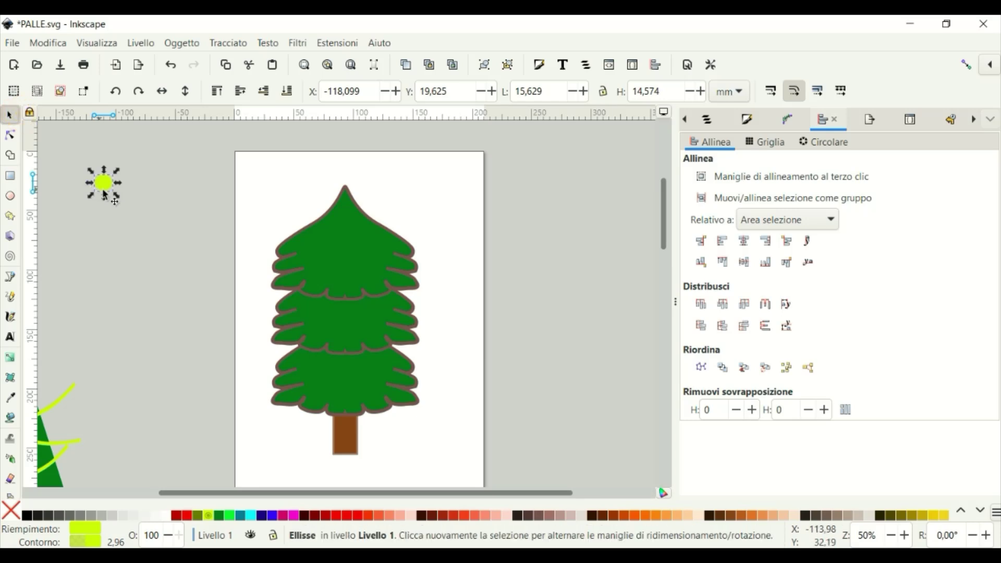
pyautogui.moveTo(105, 194)
pyautogui.mouseDown()
pyautogui.moveTo(309, 265)
pyautogui.moveTo(377, 277)
pyautogui.moveTo(330, 337)
pyautogui.mouseUp()
# - Duplicate the ball, recolour a copy red, and paste another ball onto the tree
pyautogui.rightClick(316, 284)
pyautogui.click(353, 315)
pyautogui.hotkey('ctrl', 'd')
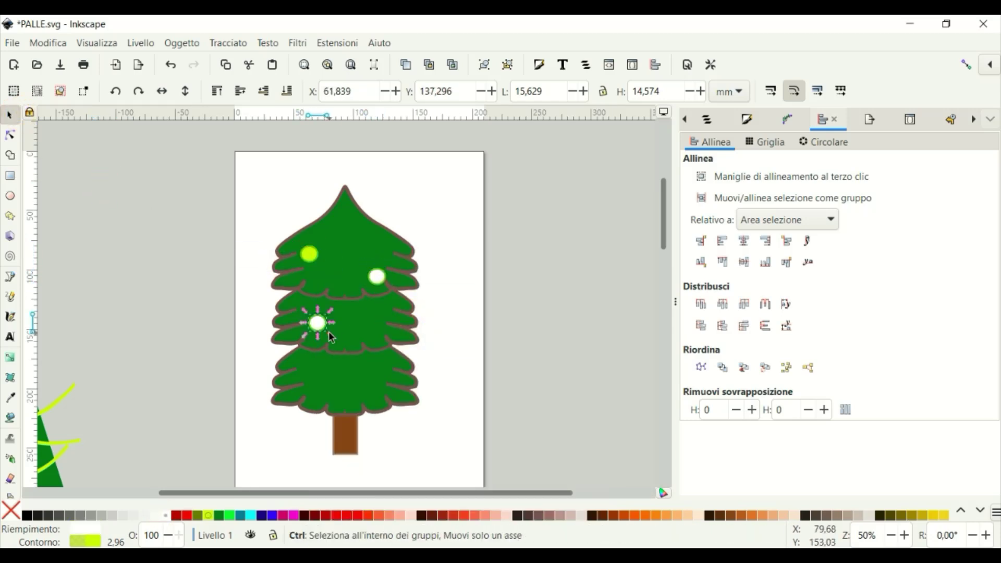
pyautogui.click(380, 516)
pyautogui.keyDown('shift'); pyautogui.click(454, 515); pyautogui.keyUp('shift')
pyautogui.rightClick(318, 329)
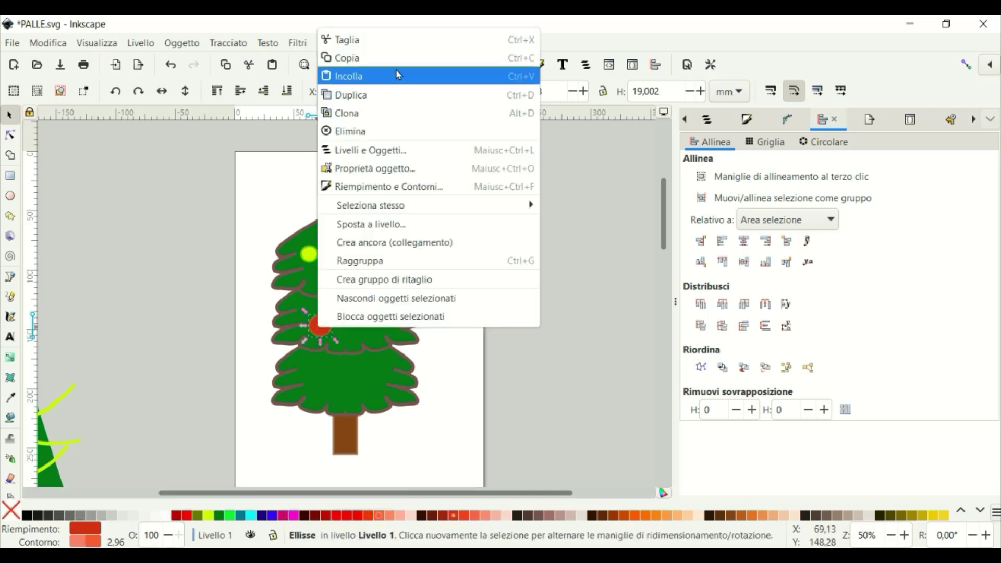
pyautogui.click(396, 75)
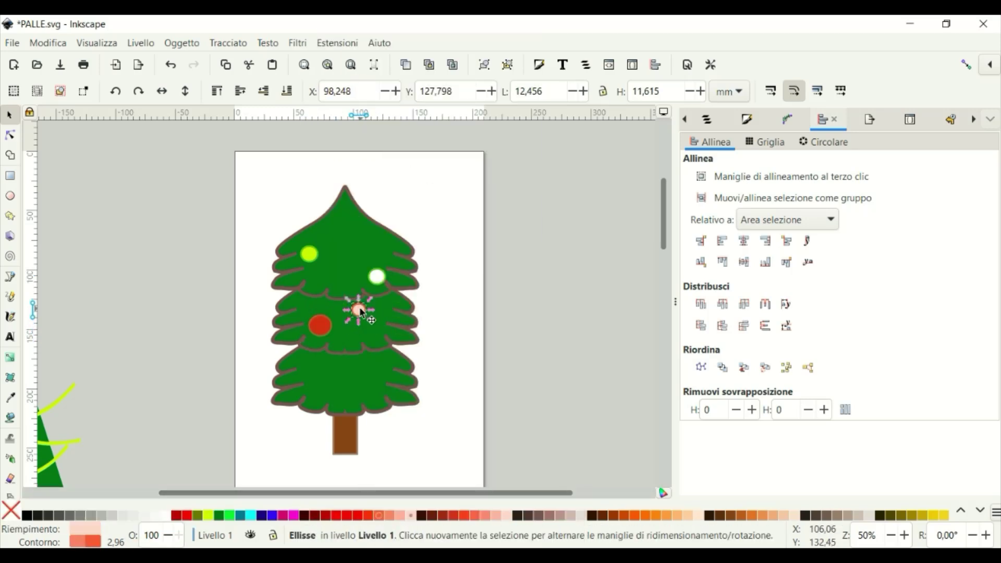
# - Add more ball copies lower on the tree, coloured cyan and white
pyautogui.hotkey('ctrl', 'd')
pyautogui.moveTo(359, 311)
pyautogui.mouseDown()
pyautogui.moveTo(371, 365)
pyautogui.moveTo(348, 240)
pyautogui.moveTo(313, 371)
pyautogui.moveTo(332, 392)
pyautogui.mouseUp()
pyautogui.click(250, 515)
pyautogui.rightClick(371, 365)
pyautogui.click(422, 150)
pyautogui.hotkey('alt', 'd')
pyautogui.click(164, 516)
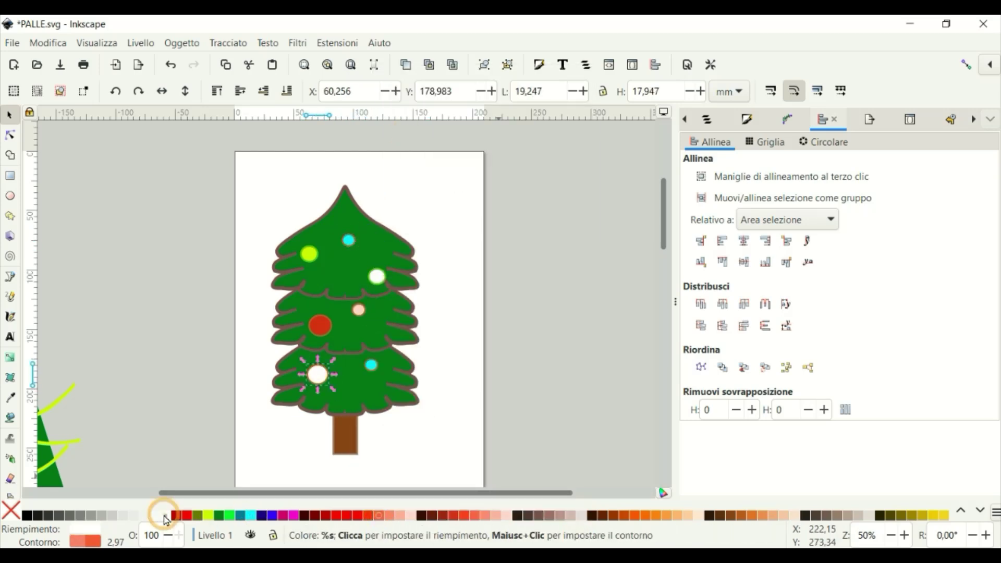
pyautogui.click(533, 248)
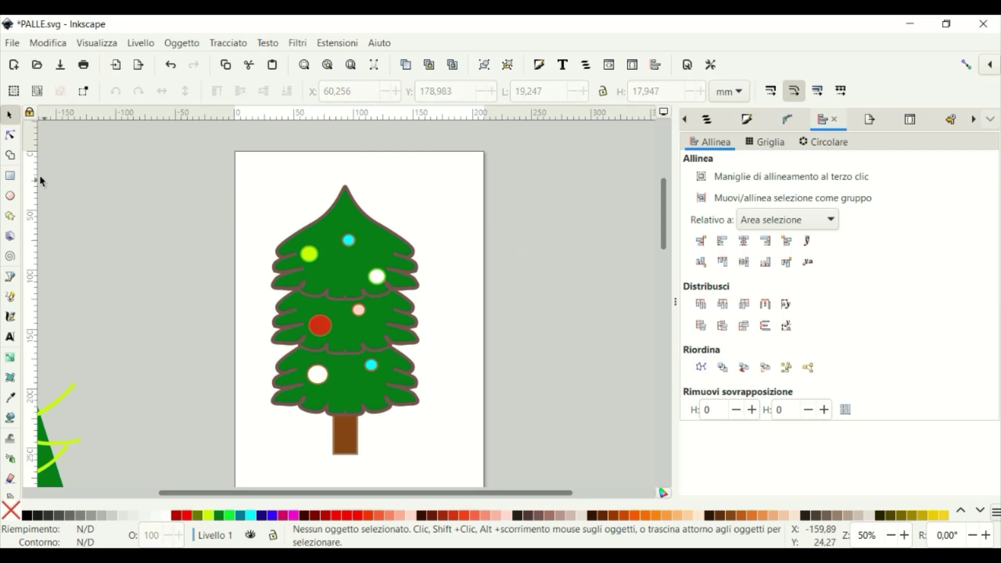
pyautogui.click(10, 216)
# - Draw a yellow-green star beside the page with a greyish pink outline
pyautogui.moveTo(119, 197); pyautogui.dragTo(120, 213)
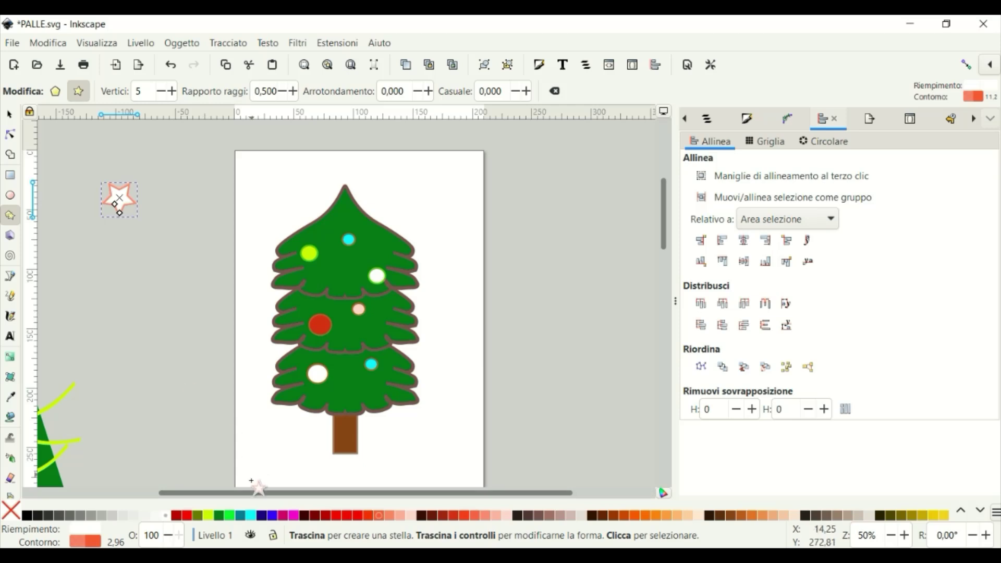
pyautogui.click(209, 517)
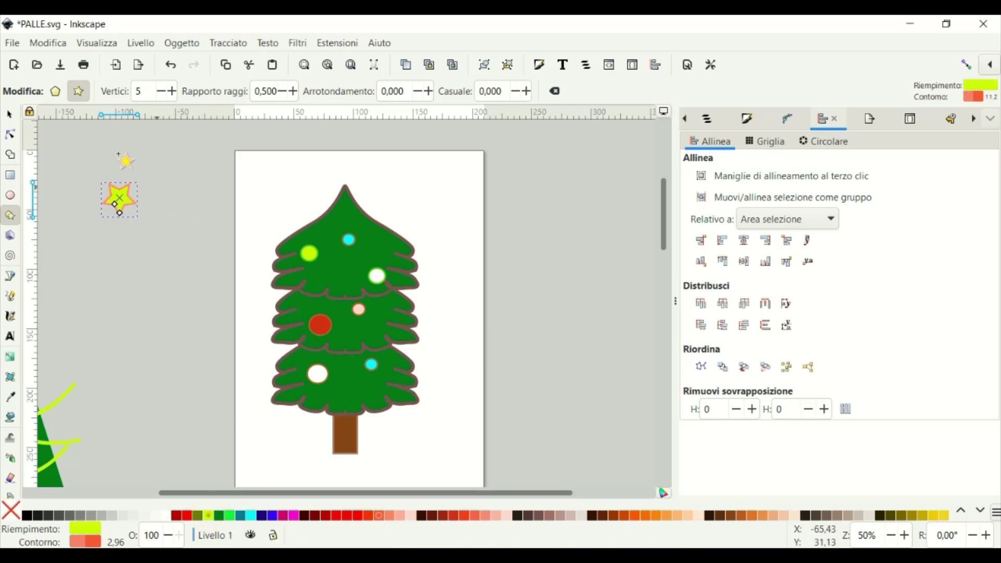
pyautogui.click(12, 114)
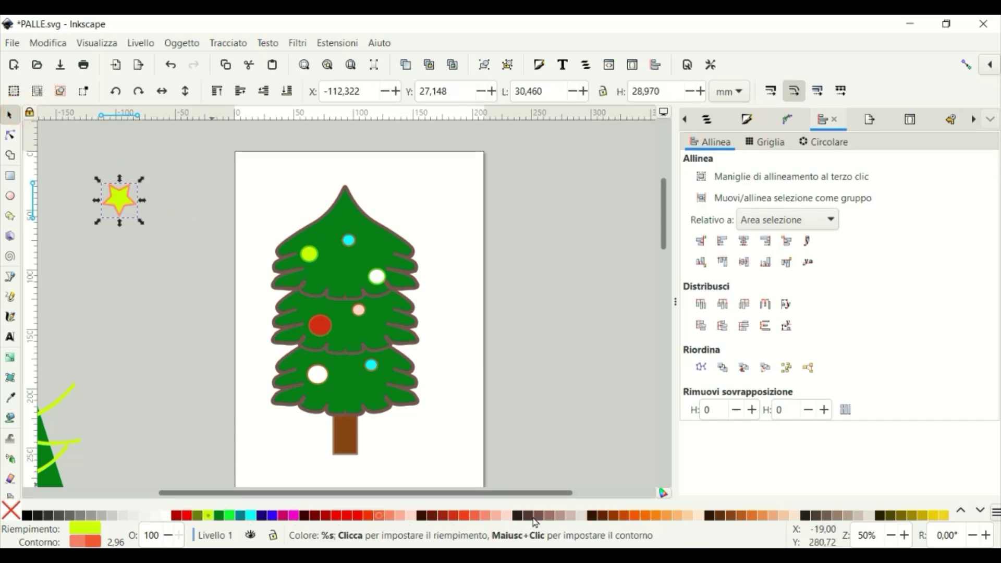
pyautogui.keyDown('shift'); pyautogui.click(560, 516); pyautogui.keyUp('shift')
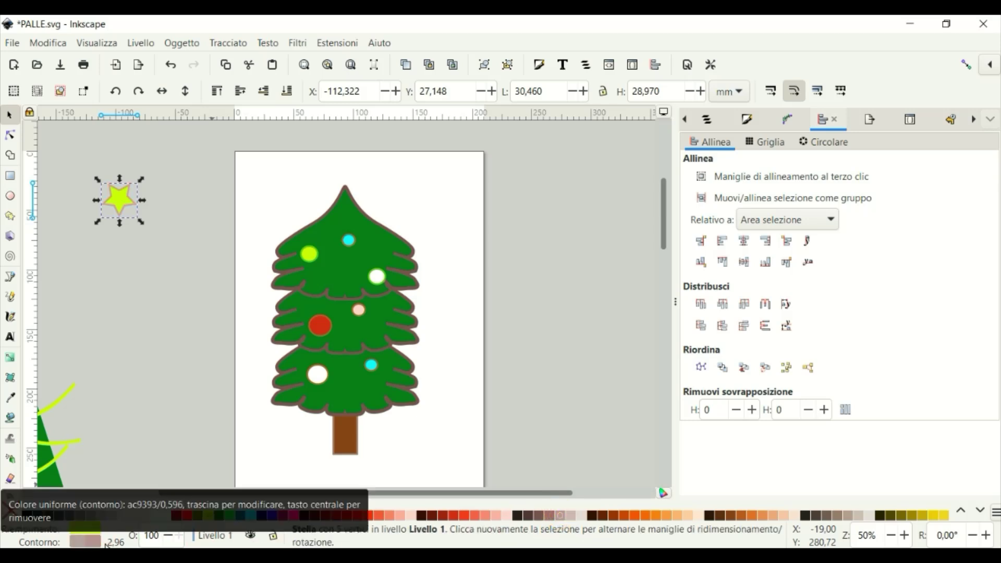
# - Duplicate the star in place and shrink the copy to about 63%
pyautogui.rightClick(128, 206)
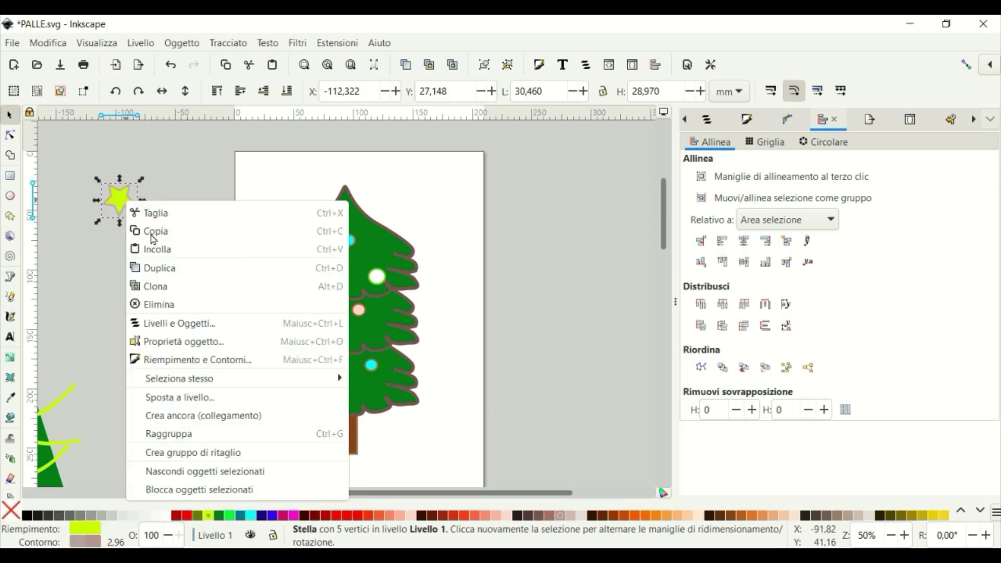
pyautogui.click(162, 266)
pyautogui.click(119, 207)
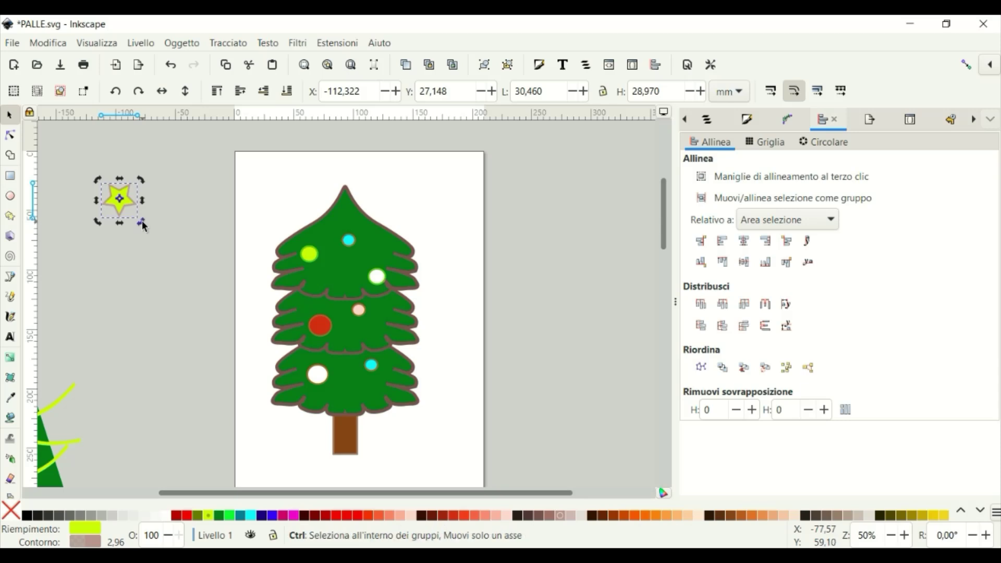
pyautogui.click(136, 214)
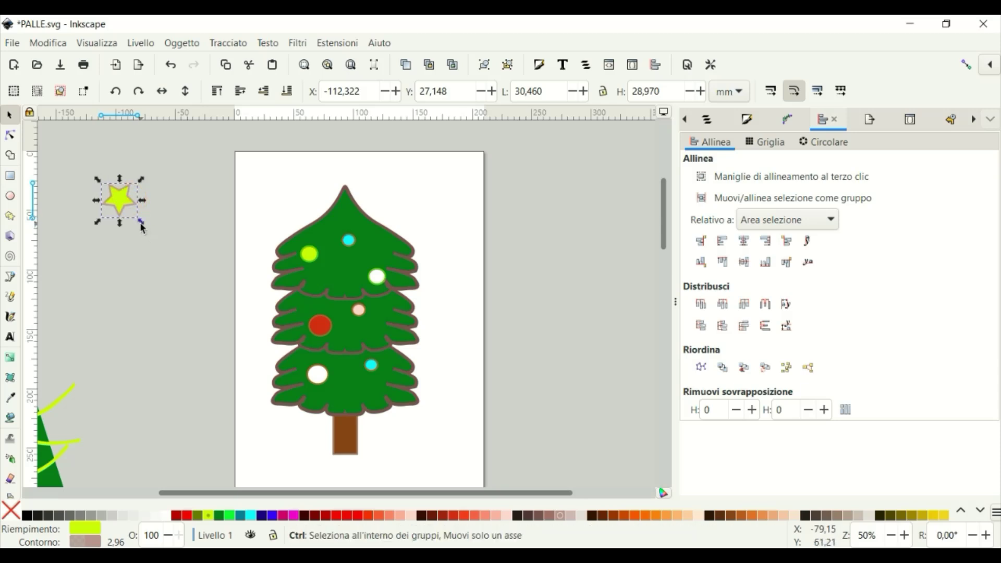
pyautogui.moveTo(142, 223); pyautogui.dragTo(128, 212)
# - Centre both stars on each other, then rotate them about 180 degrees
pyautogui.moveTo(157, 166); pyautogui.dragTo(68, 250)
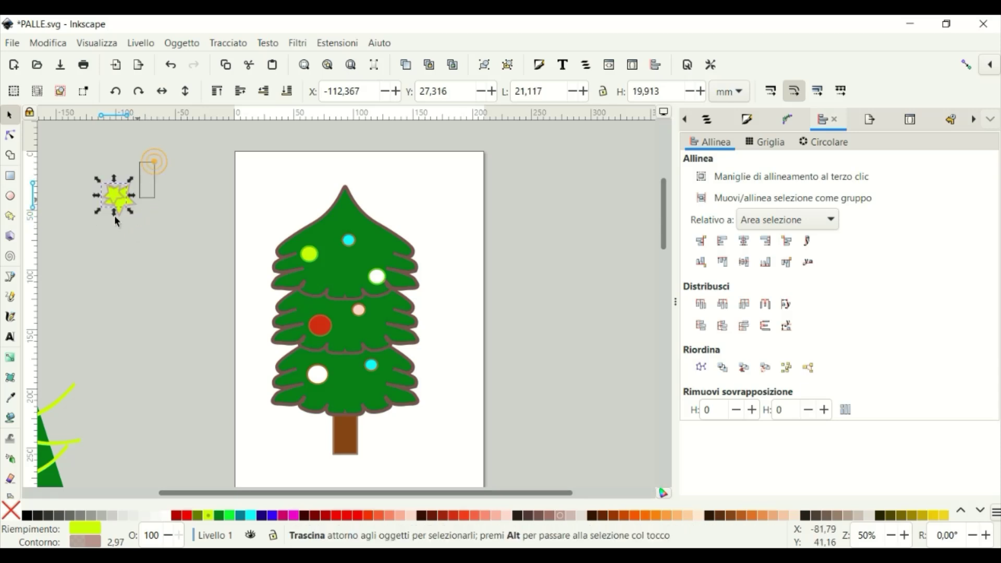
pyautogui.click(744, 242)
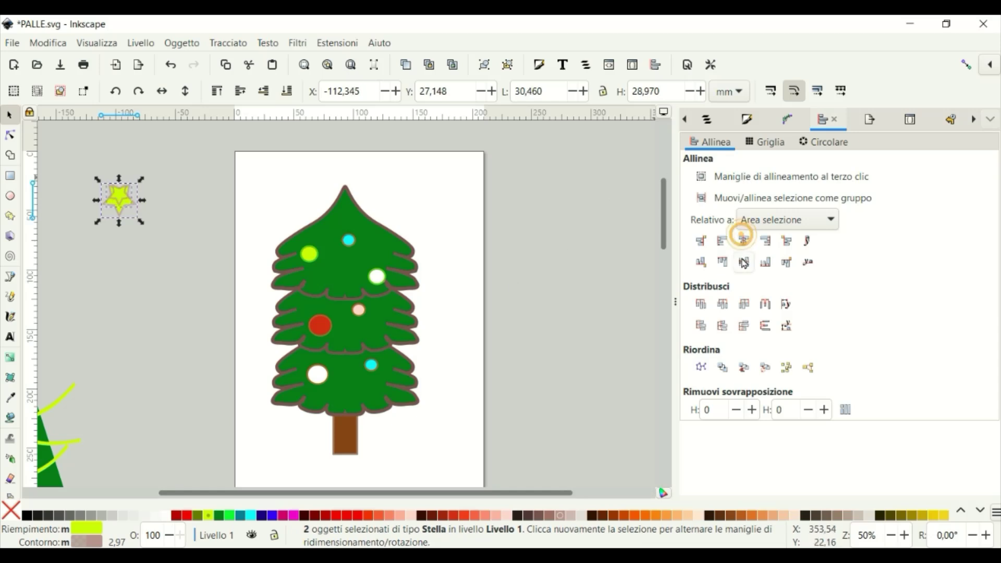
pyautogui.click(744, 261)
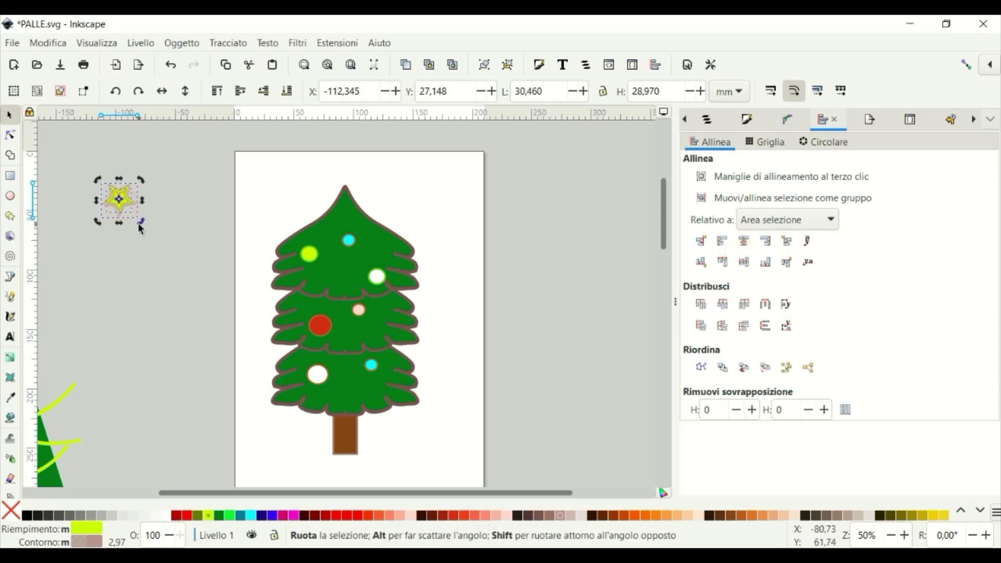
pyautogui.moveTo(141, 221)
pyautogui.mouseDown()
pyautogui.moveTo(76, 166)
pyautogui.moveTo(152, 227)
pyautogui.moveTo(355, 184)
pyautogui.mouseUp()
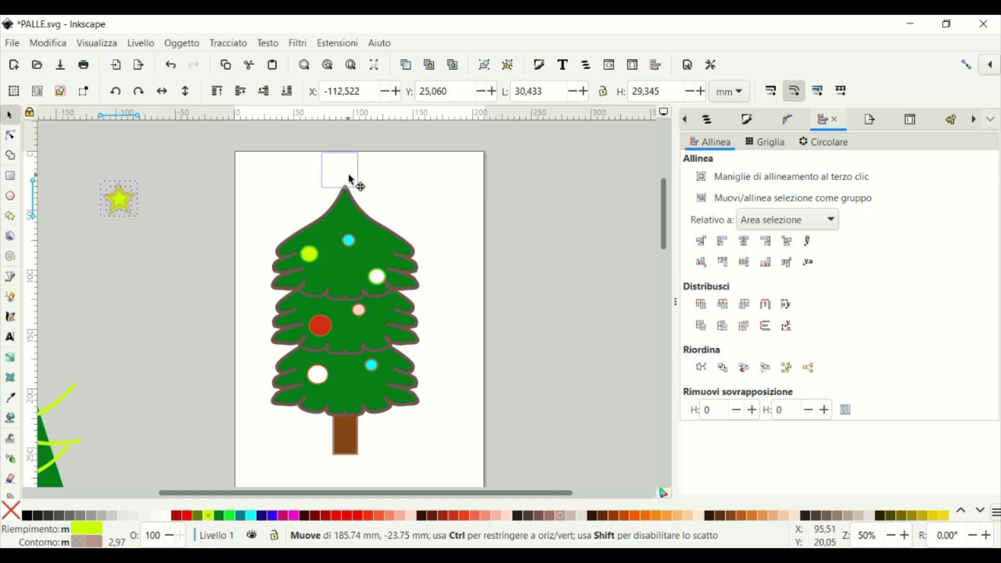
pyautogui.click(420, 194)
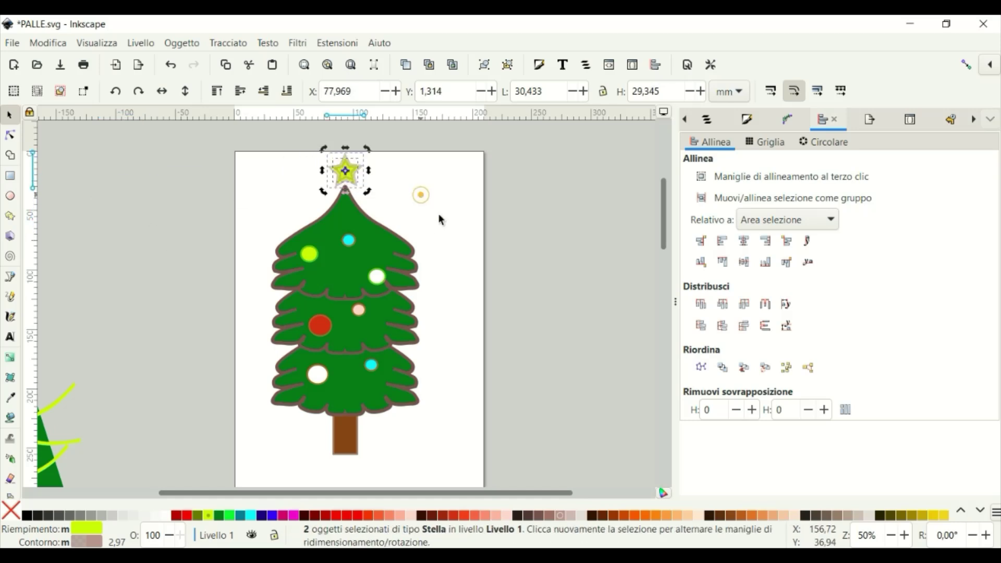
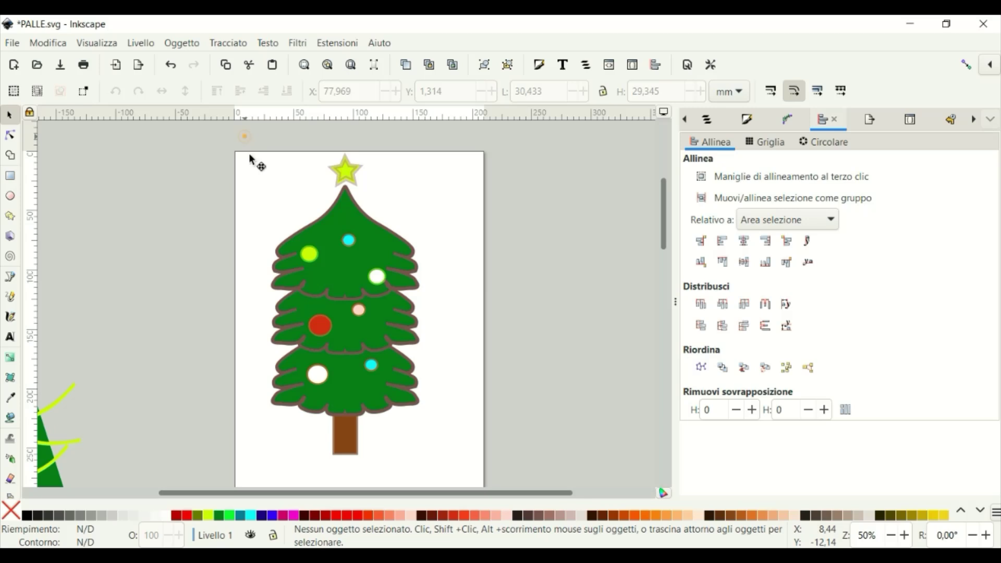
# - Select every part of the decorated tree and scale it down to about 60%
pyautogui.moveTo(245, 137)
pyautogui.mouseDown()
pyautogui.moveTo(472, 501)
pyautogui.moveTo(492, 476)
pyautogui.mouseUp()
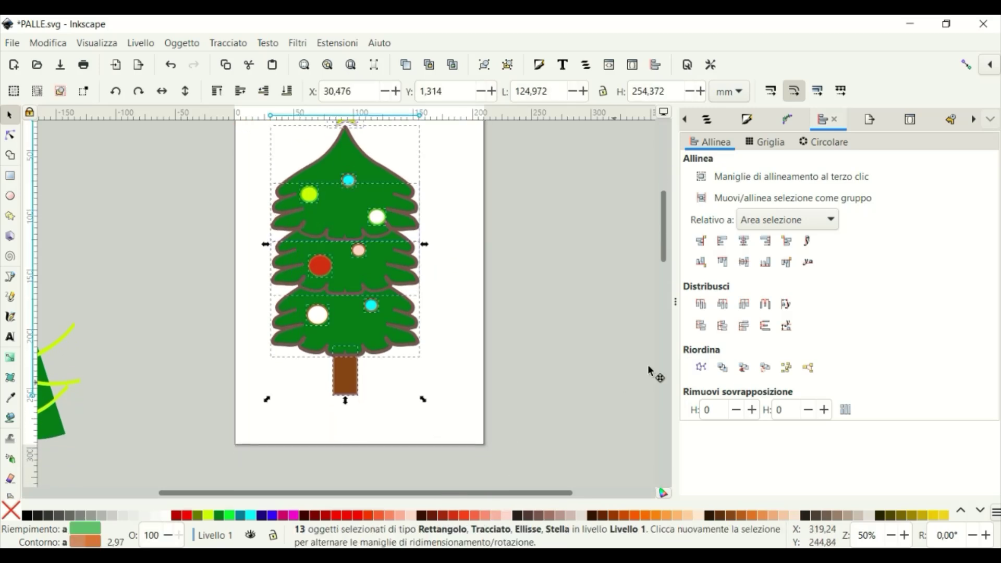
pyautogui.moveTo(664, 258); pyautogui.dragTo(664, 244)
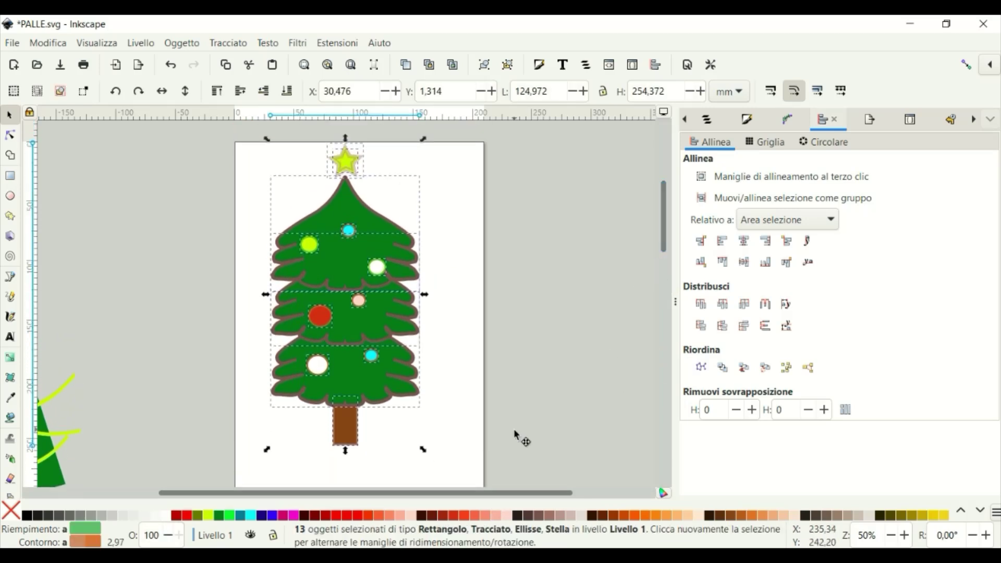
pyautogui.moveTo(423, 450); pyautogui.dragTo(361, 326)
pyautogui.hscroll(-5, 447, 294)
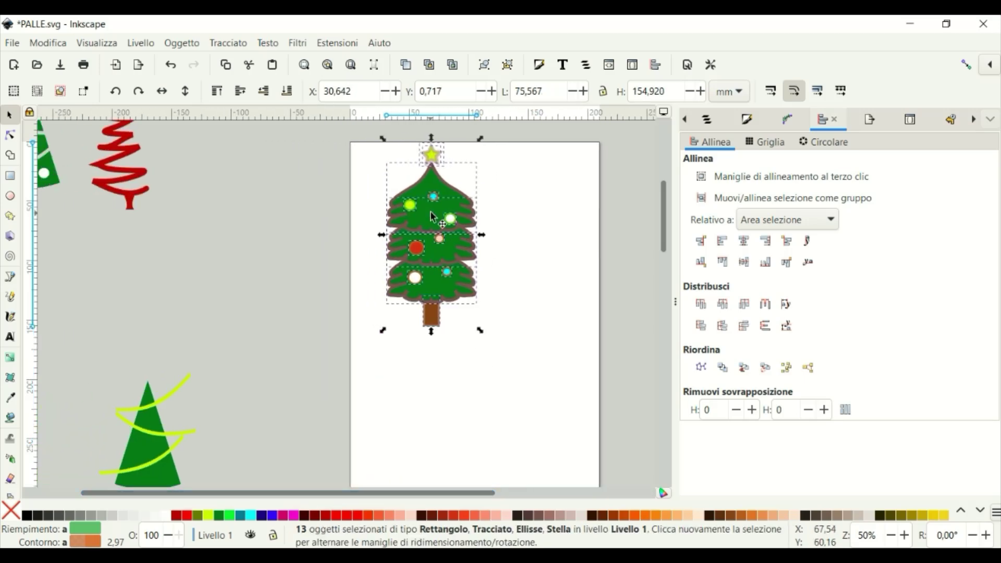
pyautogui.scroll(4, 446, 294)
# - Shrink the tree a bit more and place it off the page, left of the page, beside the other two trees
pyautogui.moveTo(447, 294); pyautogui.dragTo(239, 212)
pyautogui.moveTo(274, 334); pyautogui.dragTo(250, 287)
pyautogui.moveTo(219, 235); pyautogui.dragTo(234, 255)
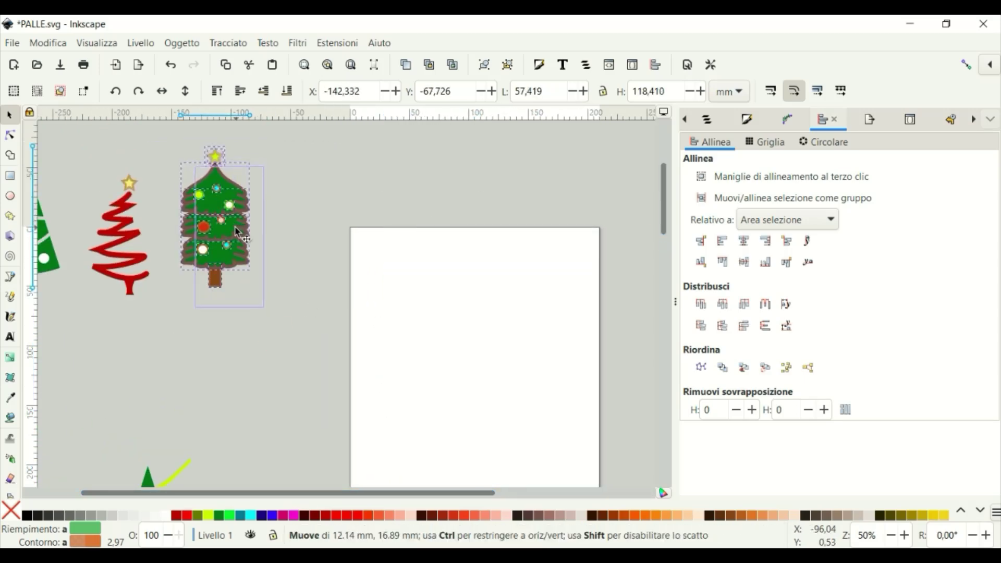
pyautogui.hscroll(-4, 191, 312)
pyautogui.hotkey('ctrl', 'a')
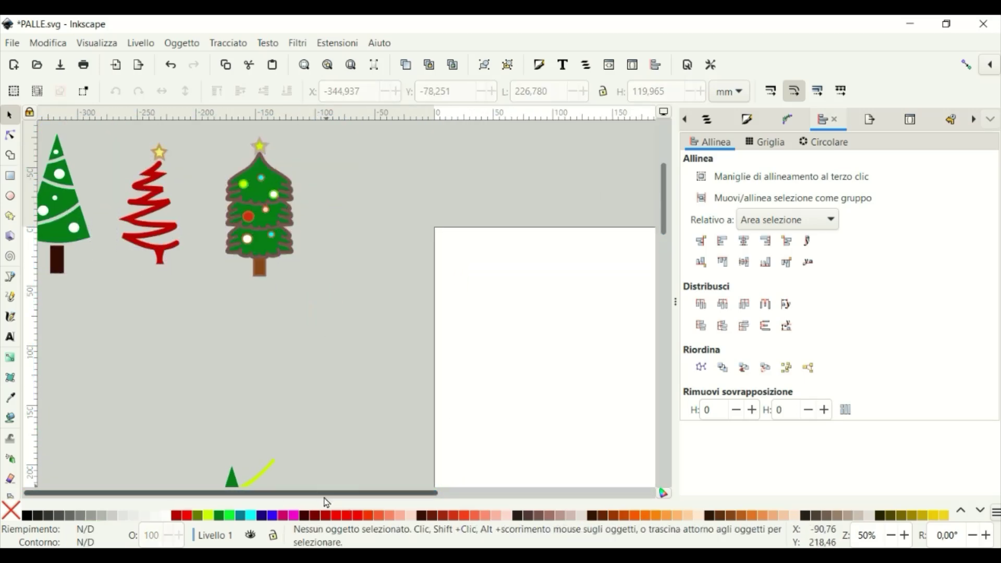
pyautogui.moveTo(327, 492); pyautogui.dragTo(438, 493)
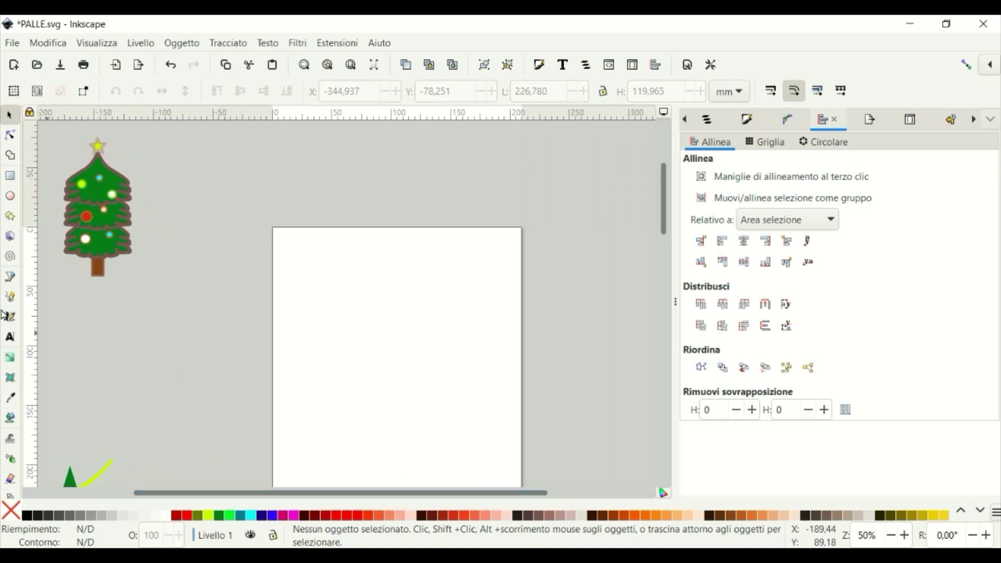
# - Draw a square in the upper part of the page and convert it to a path
pyautogui.click(9, 176)
pyautogui.moveTo(323, 265); pyautogui.dragTo(435, 375)
pyautogui.click(10, 114)
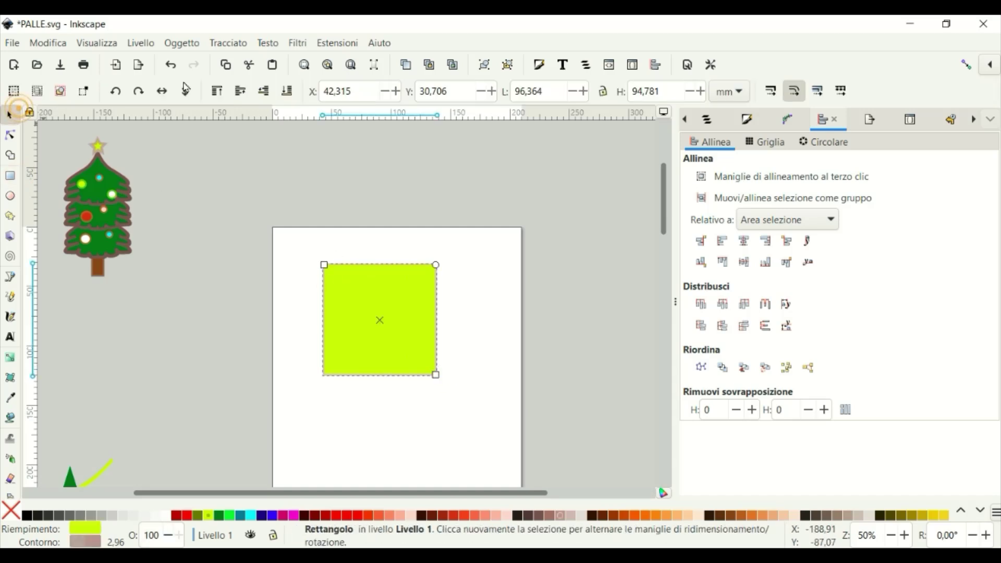
pyautogui.click(239, 43)
pyautogui.click(240, 62)
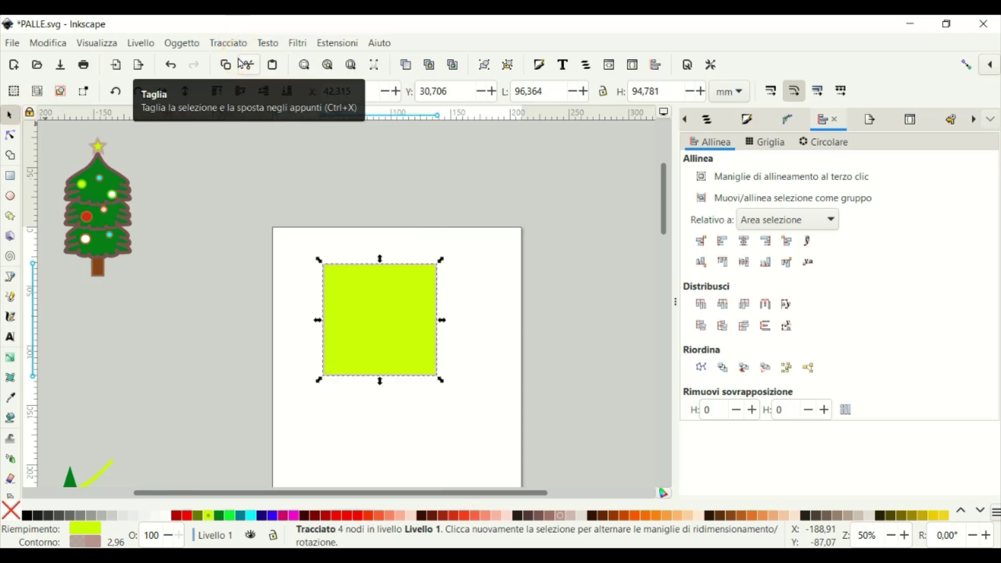
# - Join the square's two top nodes into one apex to form a triangle
pyautogui.click(10, 135)
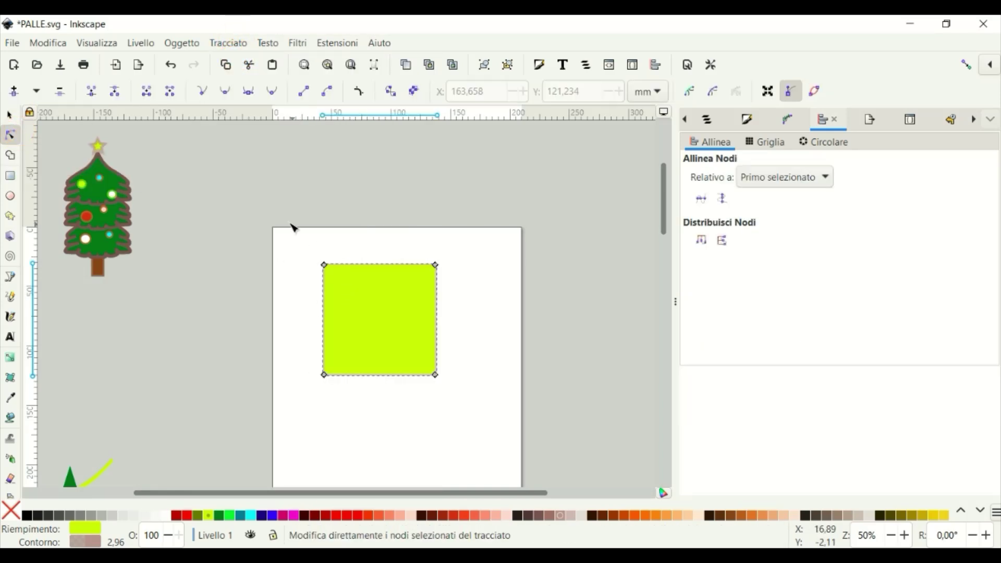
pyautogui.moveTo(291, 225); pyautogui.dragTo(532, 313)
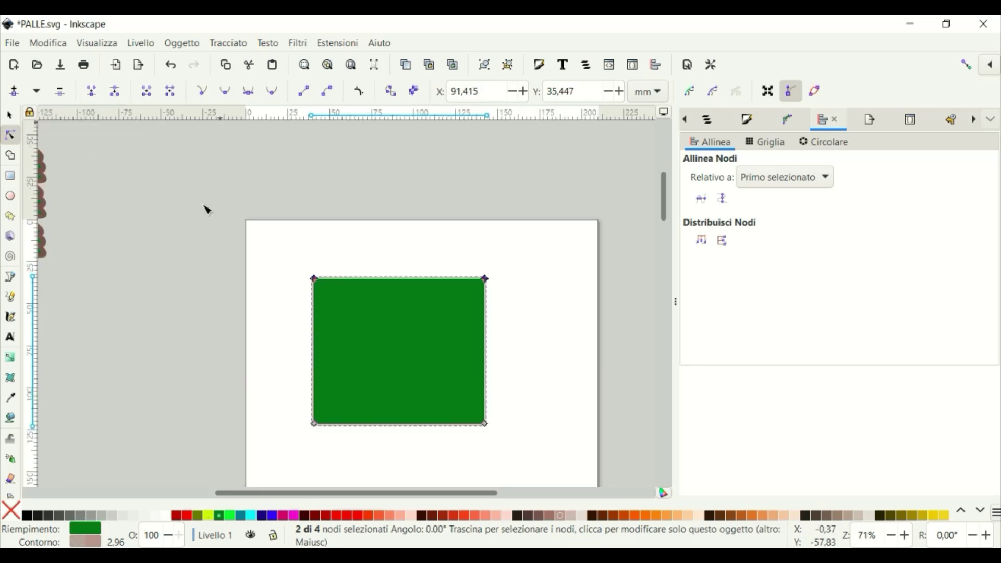
pyautogui.click(228, 208)
pyautogui.moveTo(286, 238); pyautogui.dragTo(585, 286)
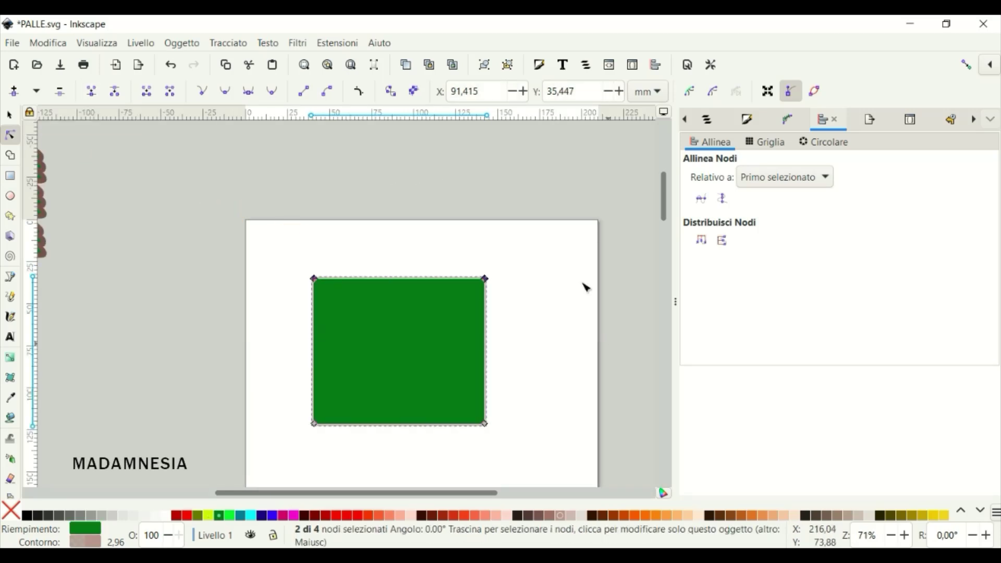
pyautogui.click(90, 92)
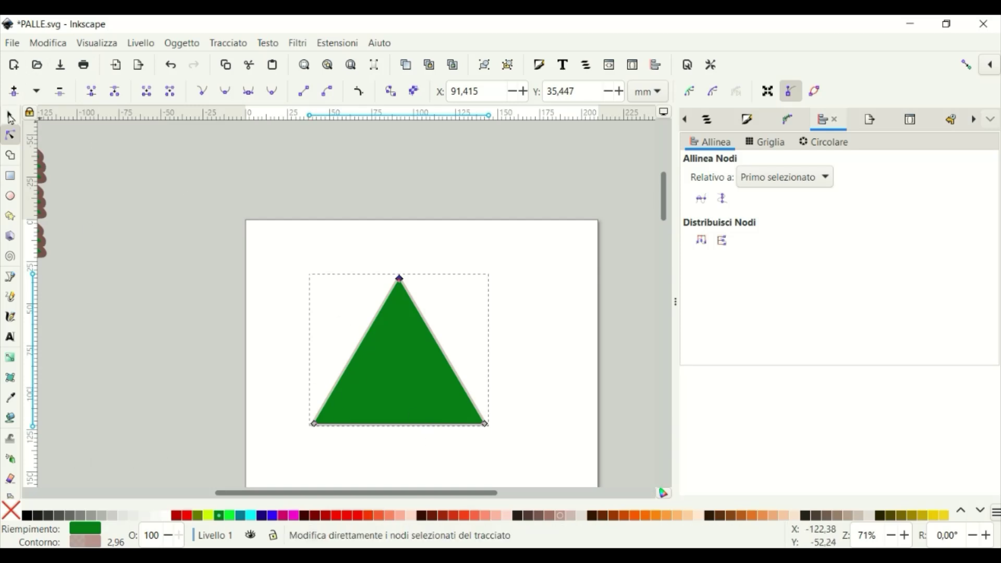
pyautogui.press('s')
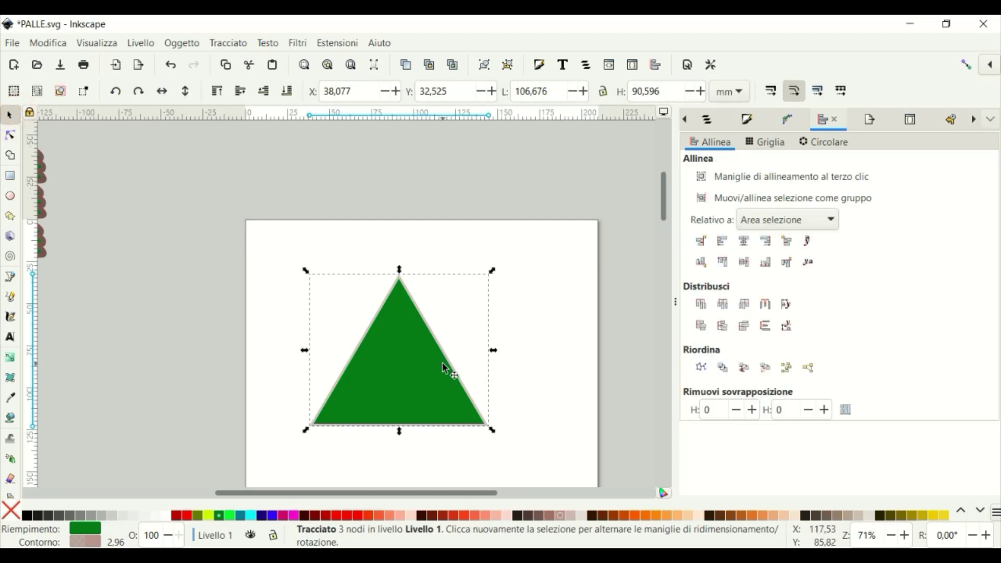
# - In Fill and Stroke, set the stroke to a swatch and fill the triangle with a pattern
pyautogui.hotkey('ctrl', 'shift', 'f')
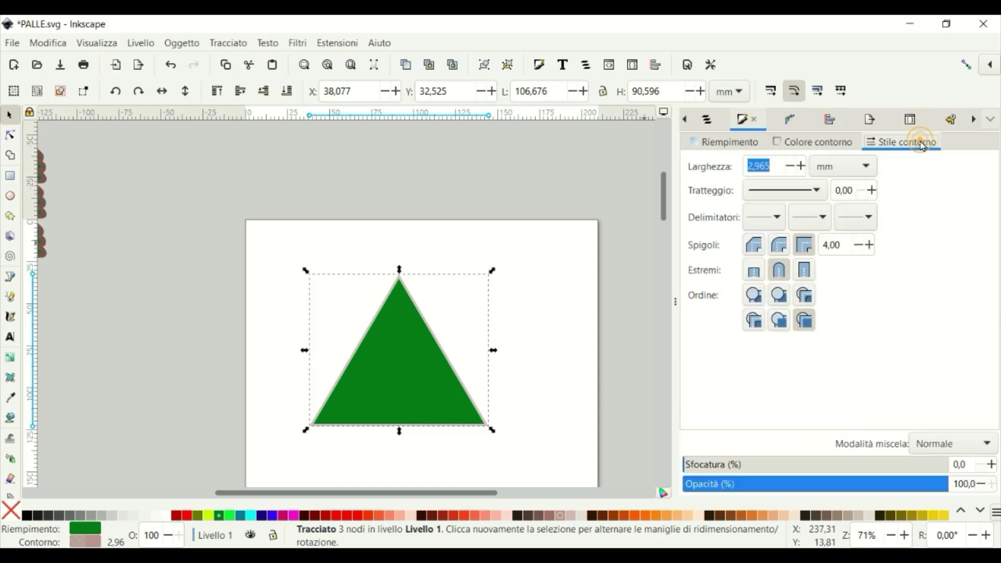
pyautogui.click(829, 148)
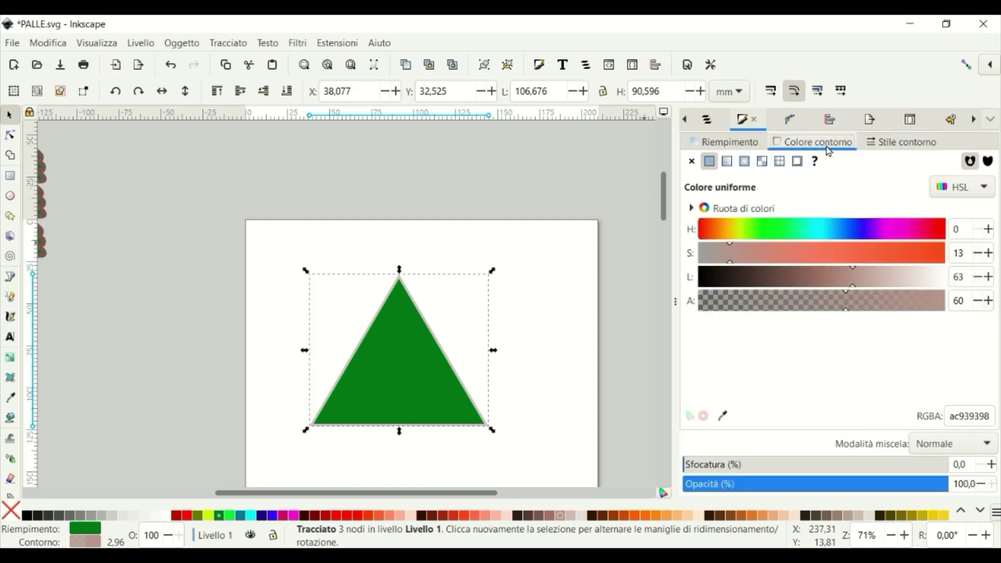
pyautogui.click(798, 161)
pyautogui.click(729, 143)
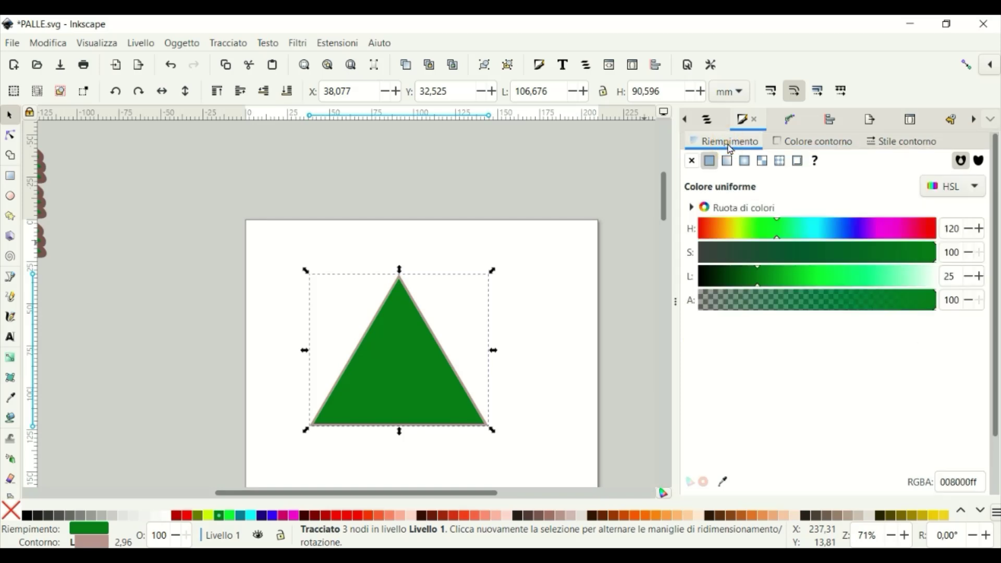
pyautogui.click(780, 162)
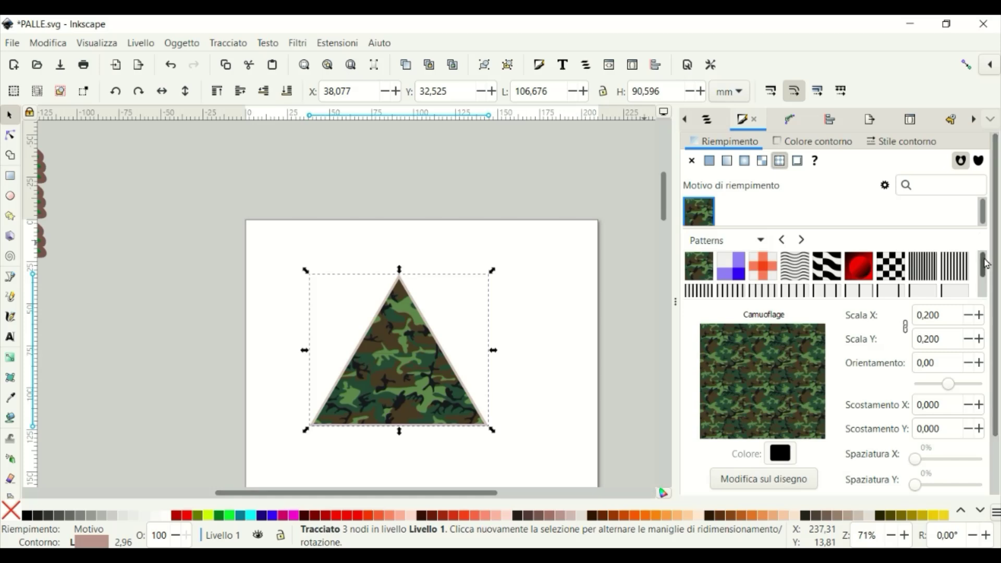
# - Try the Sfumatura triangoli shading pattern as the triangle's fill
pyautogui.click(802, 240)
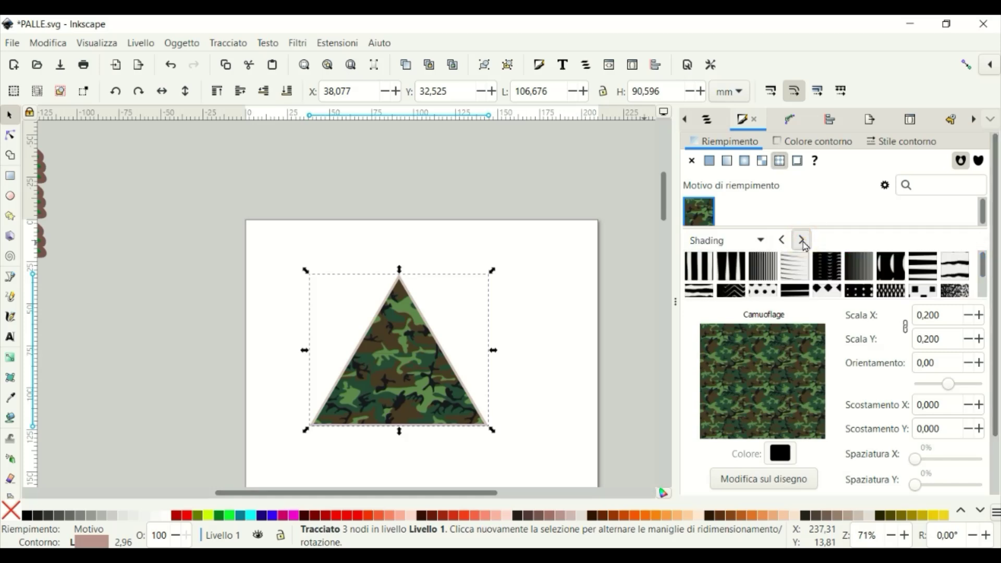
pyautogui.moveTo(987, 276); pyautogui.dragTo(987, 290)
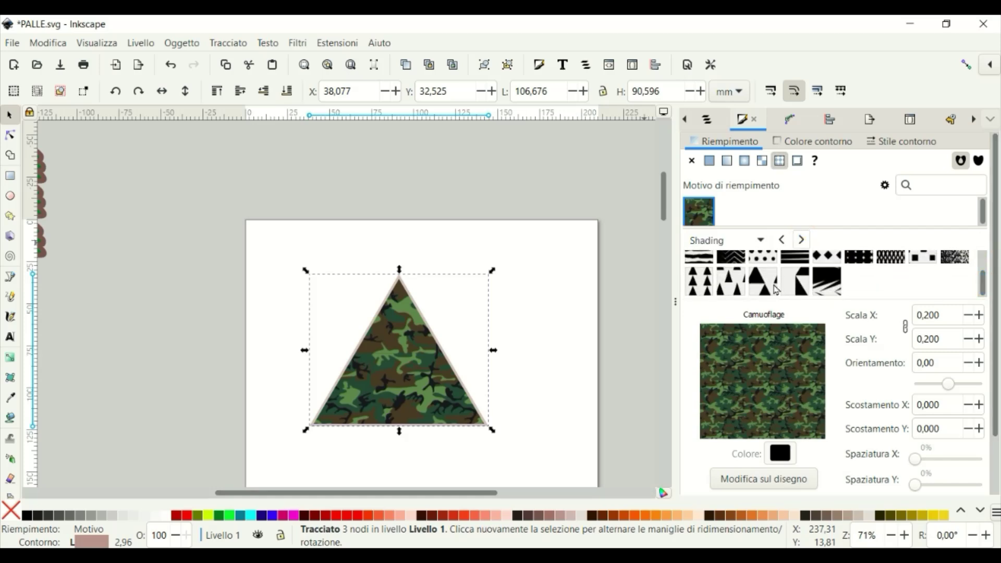
pyautogui.click(835, 290)
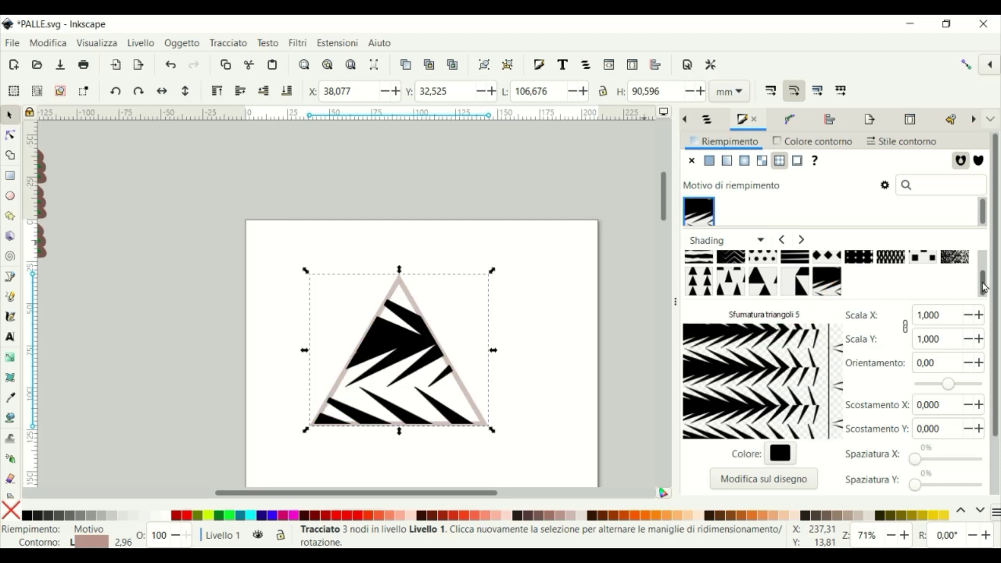
pyautogui.moveTo(983, 287); pyautogui.dragTo(986, 267)
pyautogui.click(803, 241)
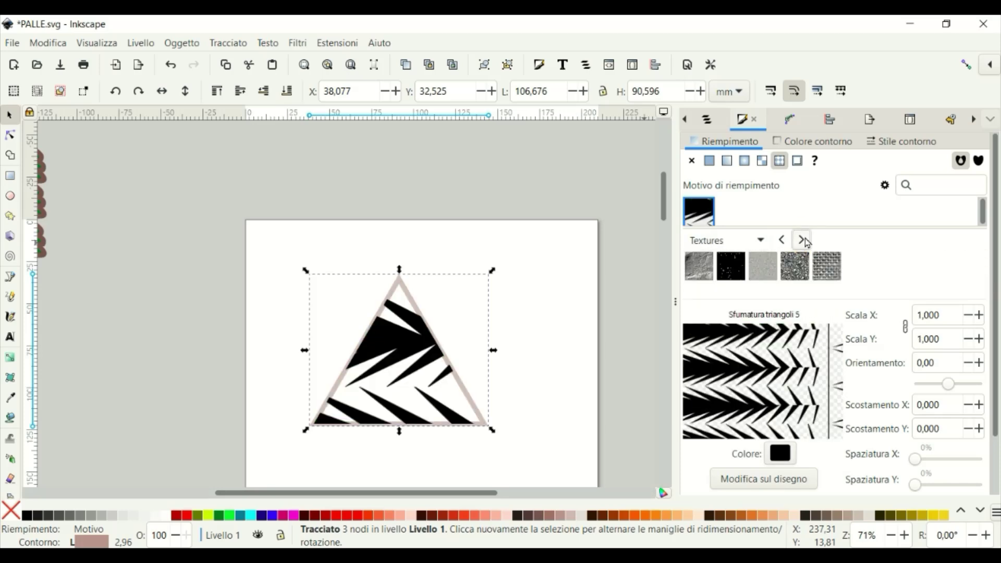
pyautogui.click(783, 240)
pyautogui.moveTo(985, 269)
pyautogui.mouseDown()
pyautogui.moveTo(985, 256)
pyautogui.moveTo(987, 264)
pyautogui.mouseUp()
# - Try a pale grey Snowflakes pattern, then return the triangle to solid green 008000ff
pyautogui.click(783, 240)
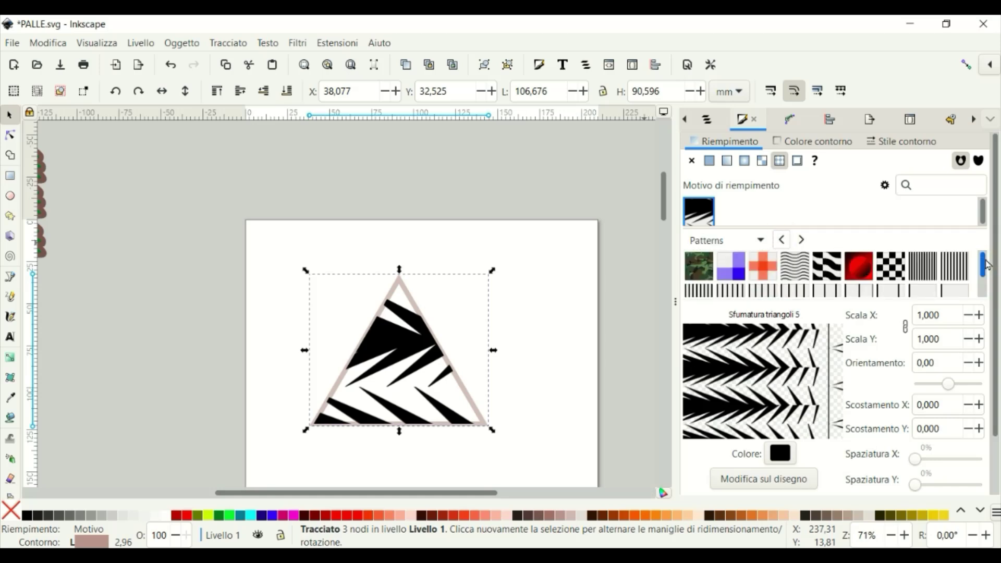
pyautogui.click(783, 240)
pyautogui.click(920, 268)
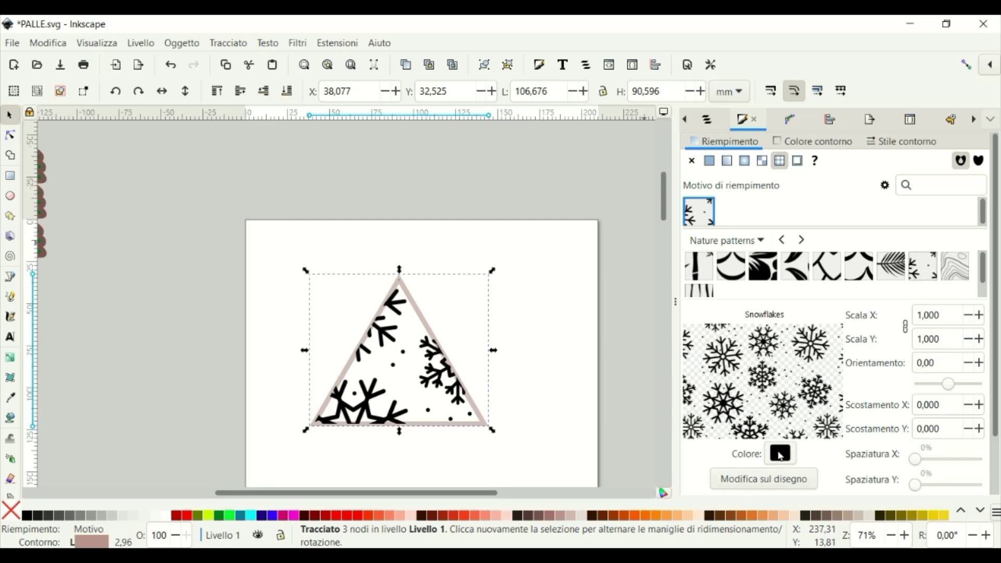
pyautogui.click(781, 453)
pyautogui.moveTo(514, 346); pyautogui.dragTo(516, 356)
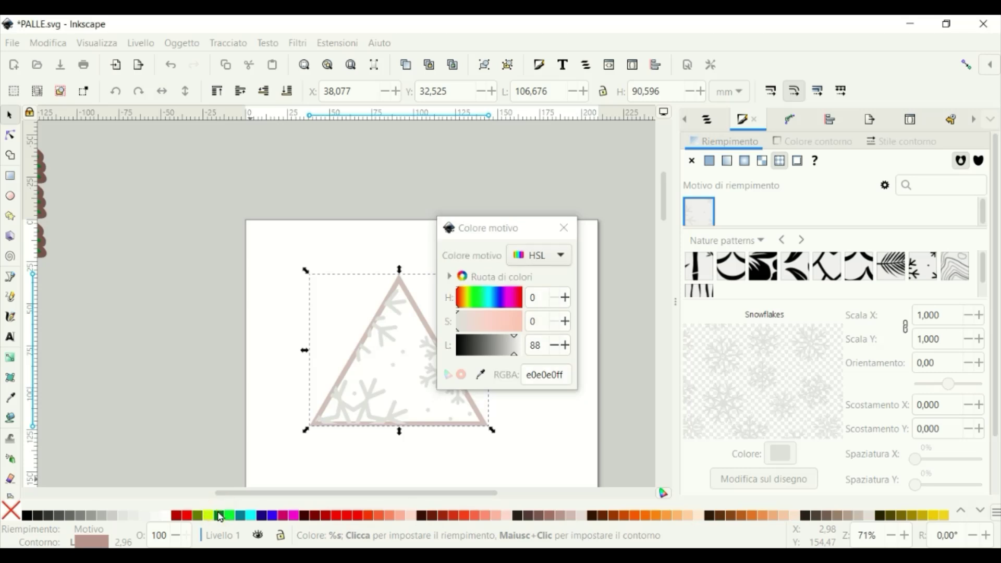
pyautogui.click(220, 517)
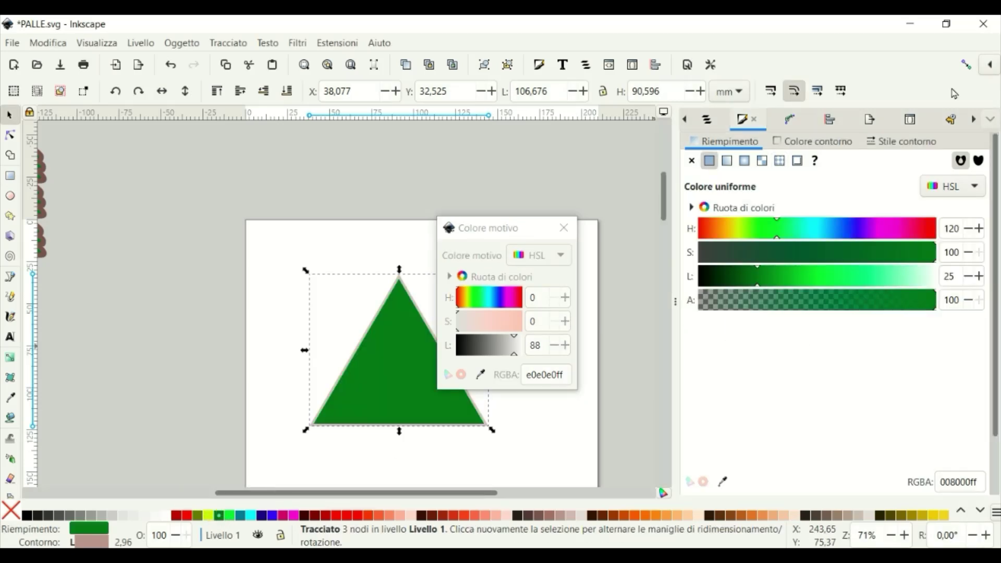
# - Duplicate the triangle and fill the copy with a light grey e9e9e9ff Snowflakes pattern
pyautogui.rightClick(446, 410)
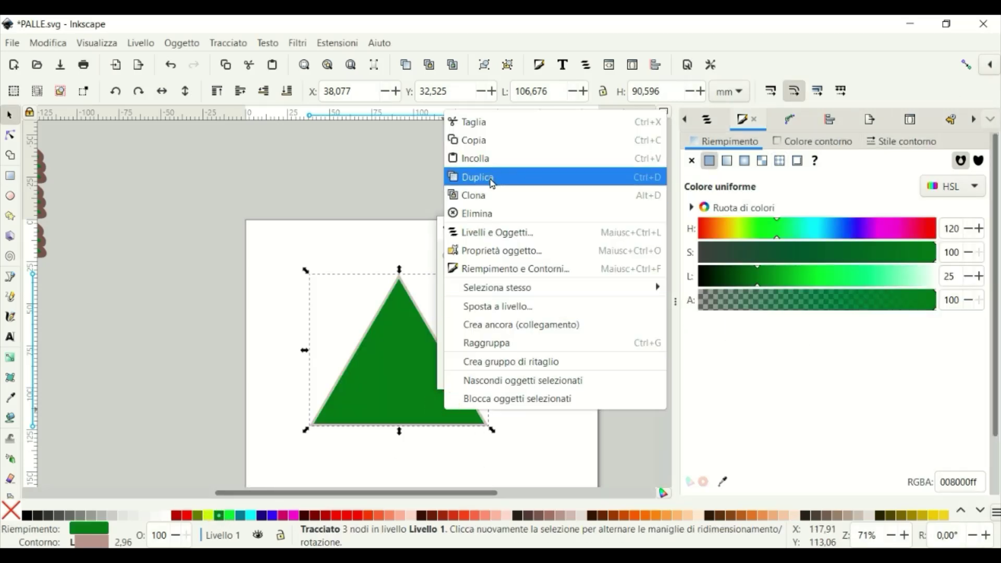
pyautogui.click(472, 176)
pyautogui.click(780, 161)
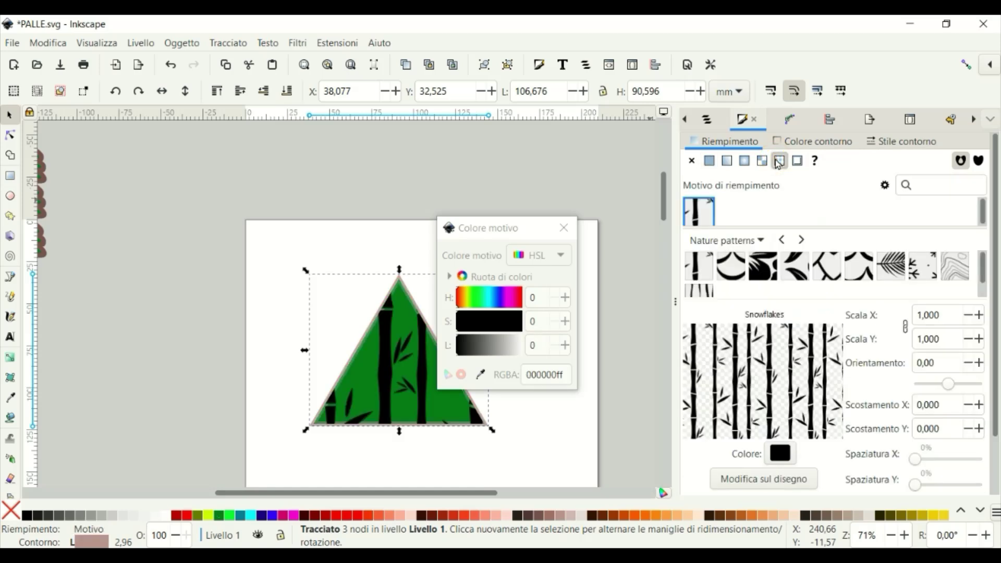
pyautogui.click(922, 272)
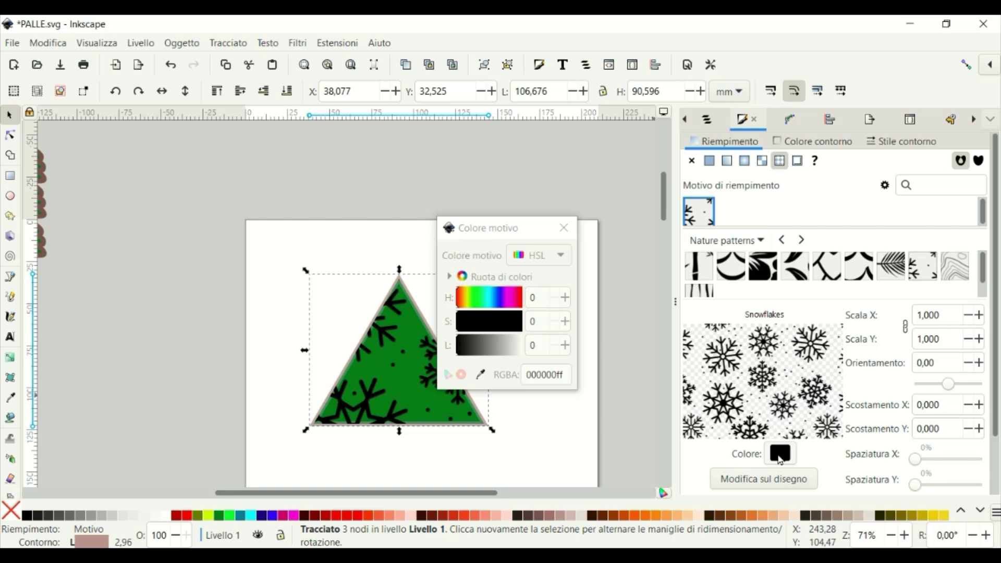
pyautogui.click(780, 455)
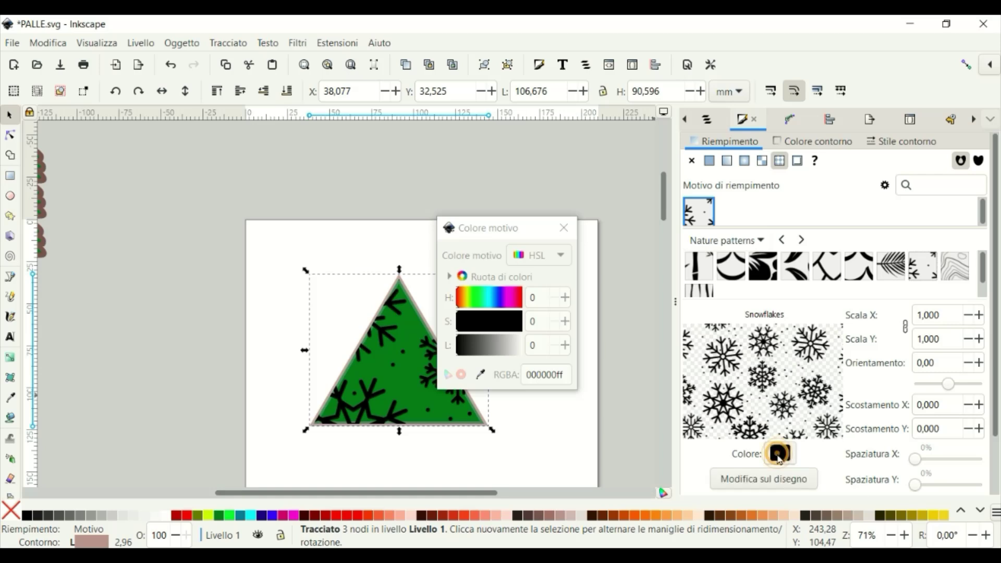
pyautogui.click(516, 350)
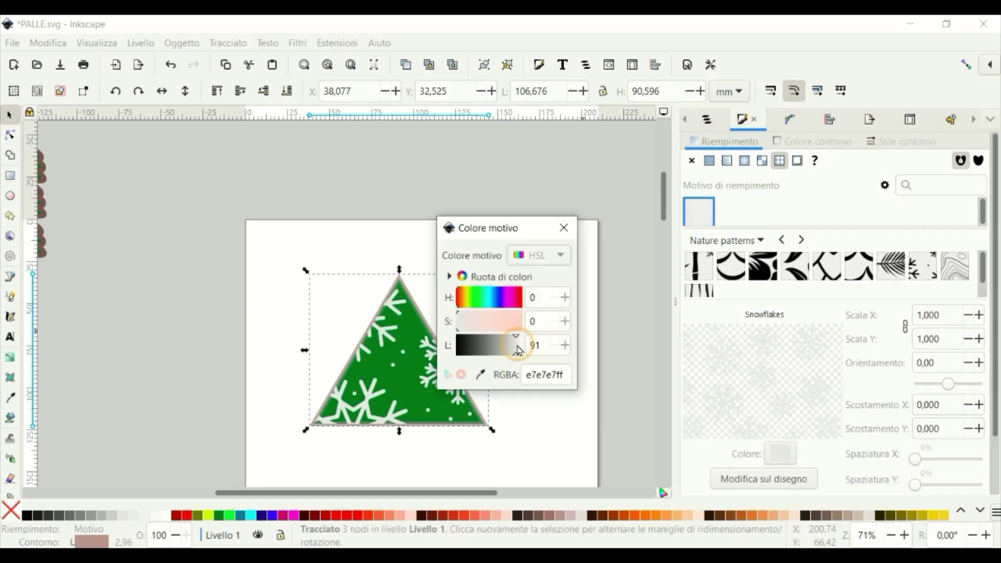
pyautogui.click(564, 228)
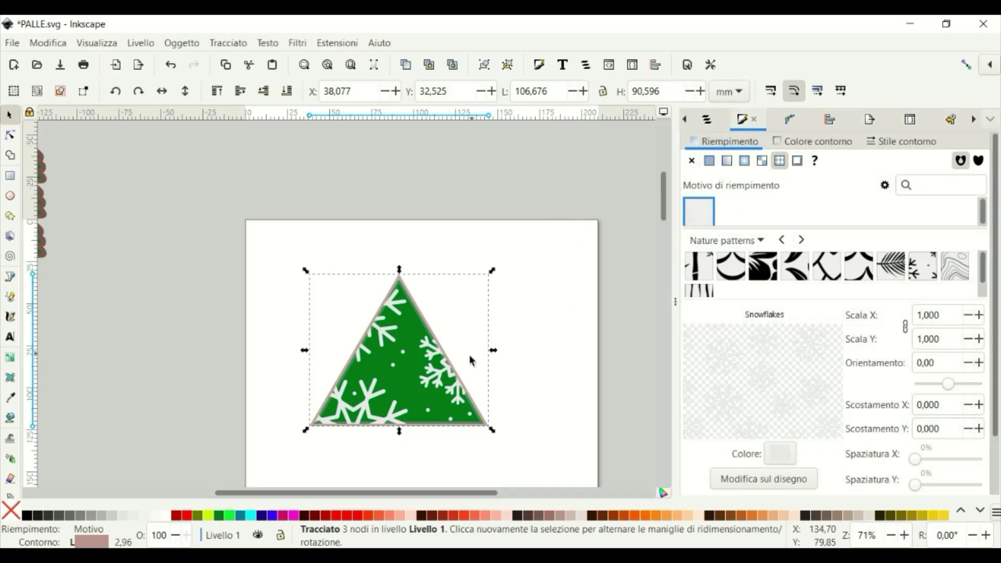
# - Duplicate the patterned triangle, shrink the copy, and move it above the original
pyautogui.rightClick(419, 369)
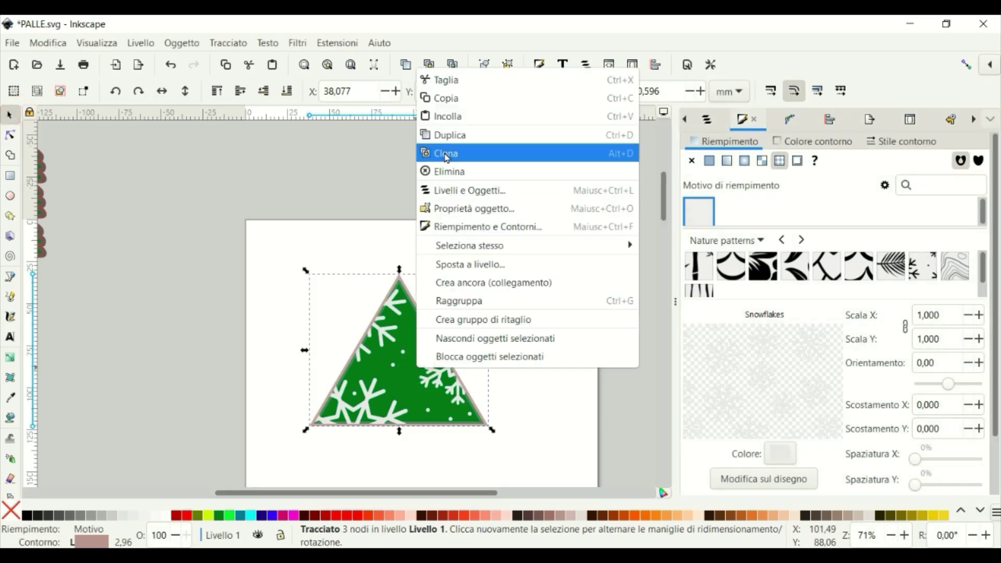
pyautogui.click(445, 135)
pyautogui.moveTo(492, 430); pyautogui.dragTo(465, 403)
pyautogui.moveTo(391, 283); pyautogui.dragTo(405, 244)
pyautogui.rightClick(436, 313)
pyautogui.click(471, 348)
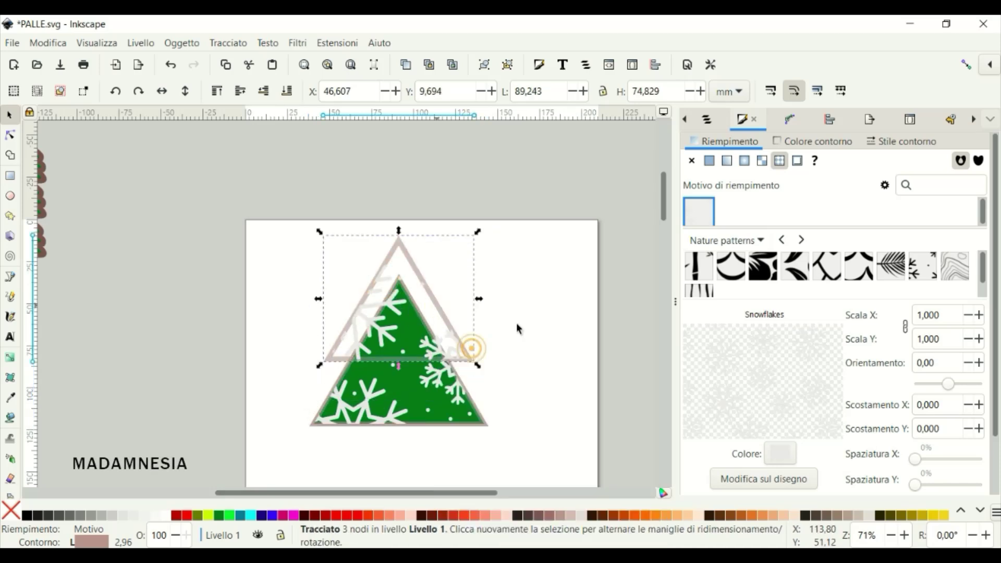
# - Make further smaller copies of the triangles, sized down to the top tier
pyautogui.moveTo(545, 206); pyautogui.dragTo(250, 467)
pyautogui.rightClick(395, 405)
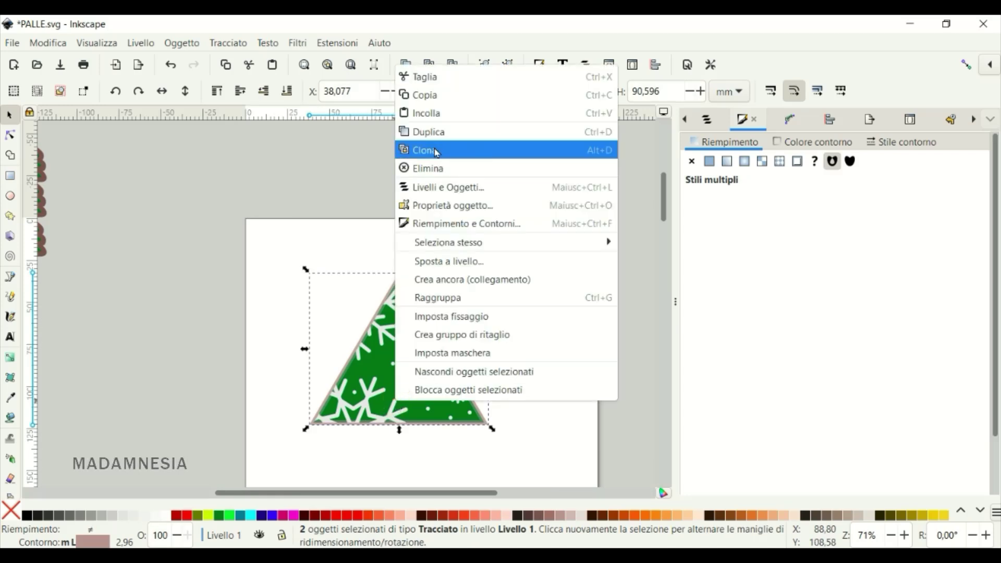
pyautogui.click(437, 152)
pyautogui.moveTo(492, 429); pyautogui.dragTo(475, 396)
pyautogui.moveTo(385, 369)
pyautogui.mouseDown()
pyautogui.moveTo(425, 333)
pyautogui.moveTo(412, 333)
pyautogui.moveTo(416, 325)
pyautogui.mouseUp()
pyautogui.rightClick(418, 329)
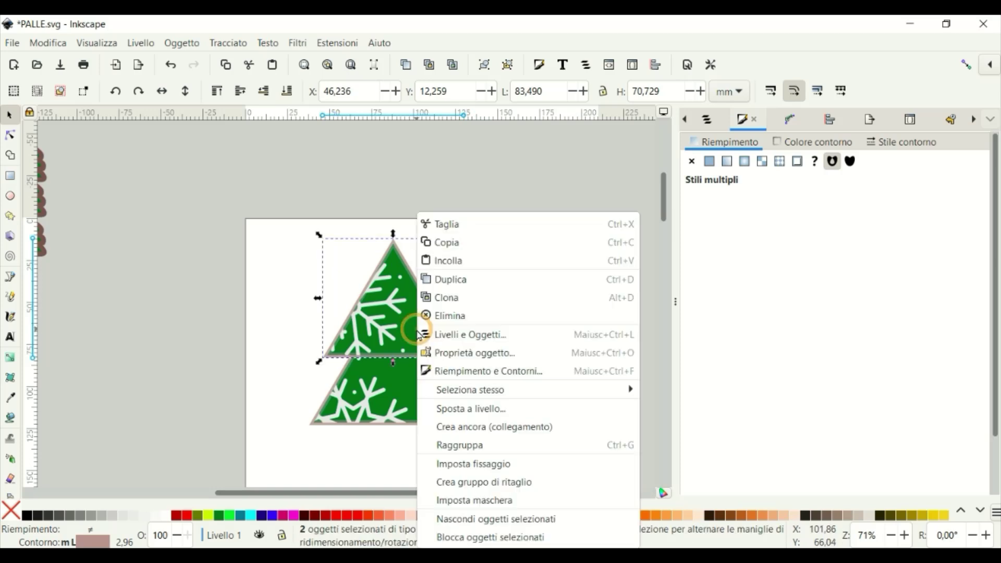
pyautogui.click(449, 278)
pyautogui.moveTo(466, 357); pyautogui.dragTo(436, 326)
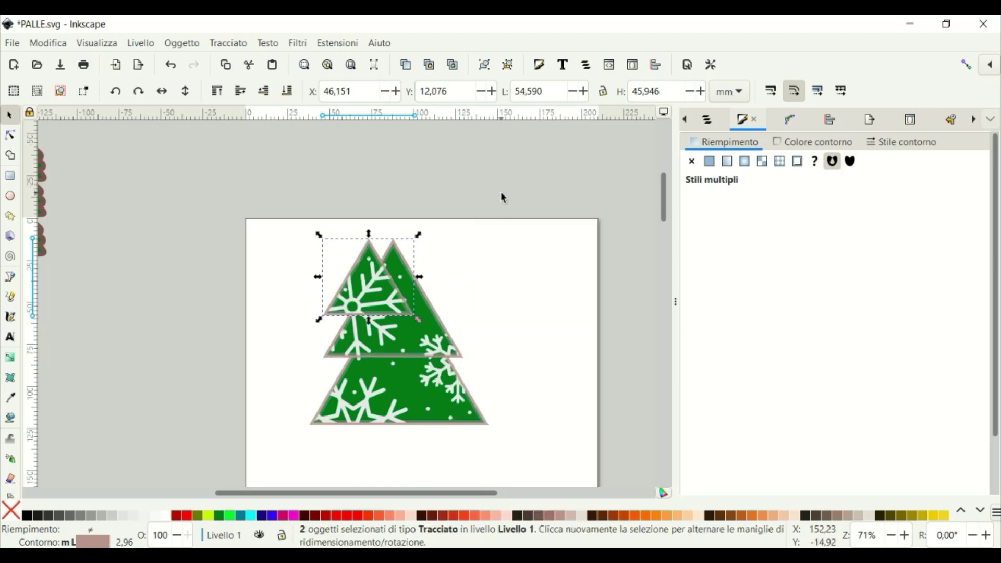
# - Group the two small top triangles into the top tier and move it off the page
pyautogui.click(501, 197)
pyautogui.moveTo(283, 210); pyautogui.dragTo(460, 338)
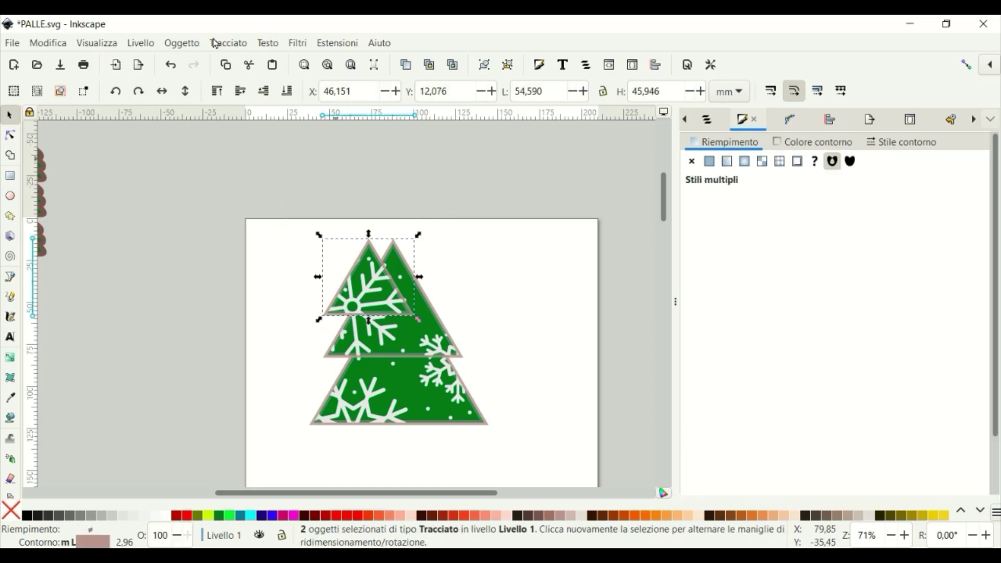
pyautogui.click(182, 43)
pyautogui.click(202, 167)
pyautogui.moveTo(368, 276); pyautogui.dragTo(288, 208)
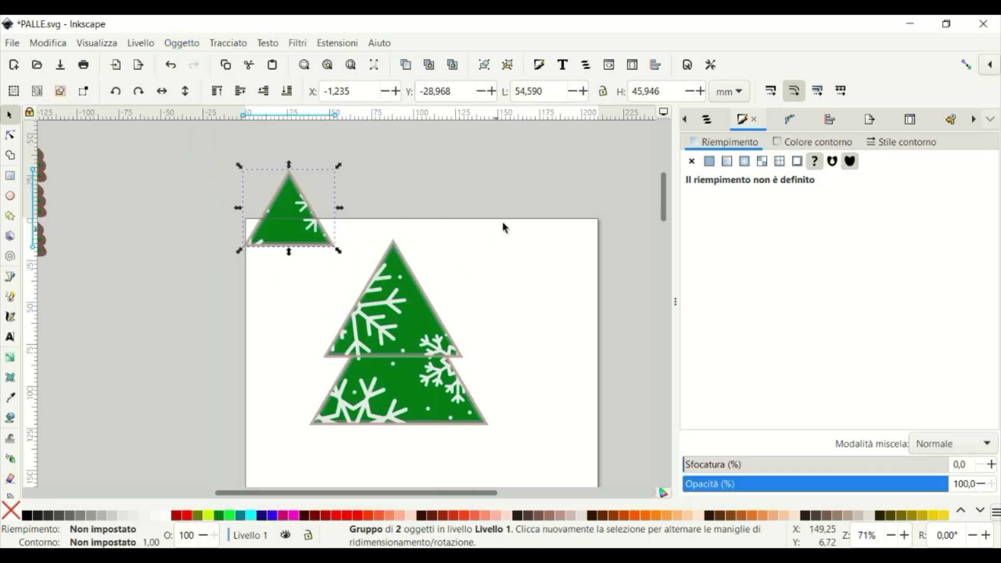
# - Group the middle-tier triangles and the bottom-tier triangles into their own groups
pyautogui.moveTo(509, 216); pyautogui.dragTo(270, 380)
pyautogui.click(182, 42)
pyautogui.click(207, 170)
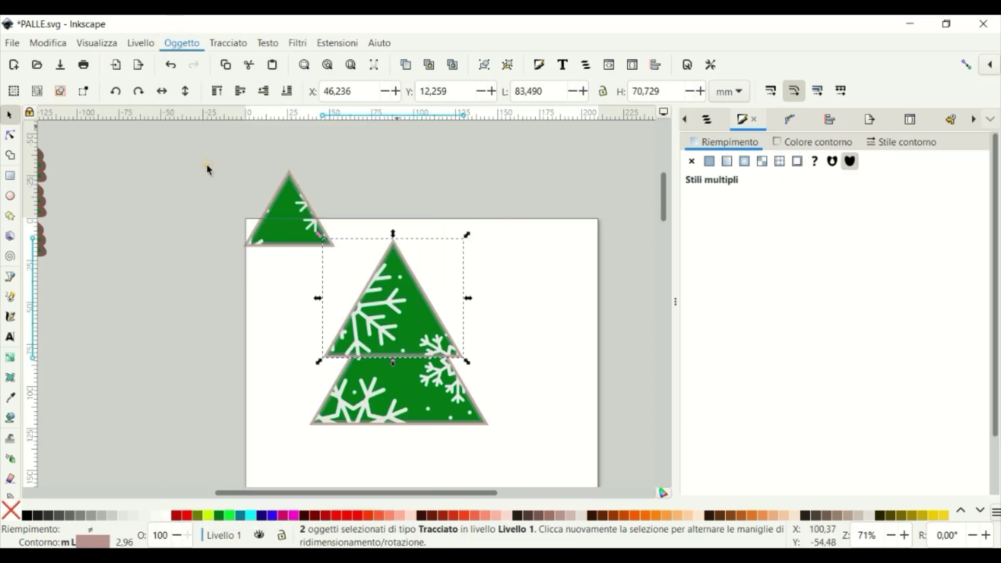
pyautogui.moveTo(413, 330); pyautogui.dragTo(430, 242)
pyautogui.moveTo(547, 249); pyautogui.dragTo(306, 463)
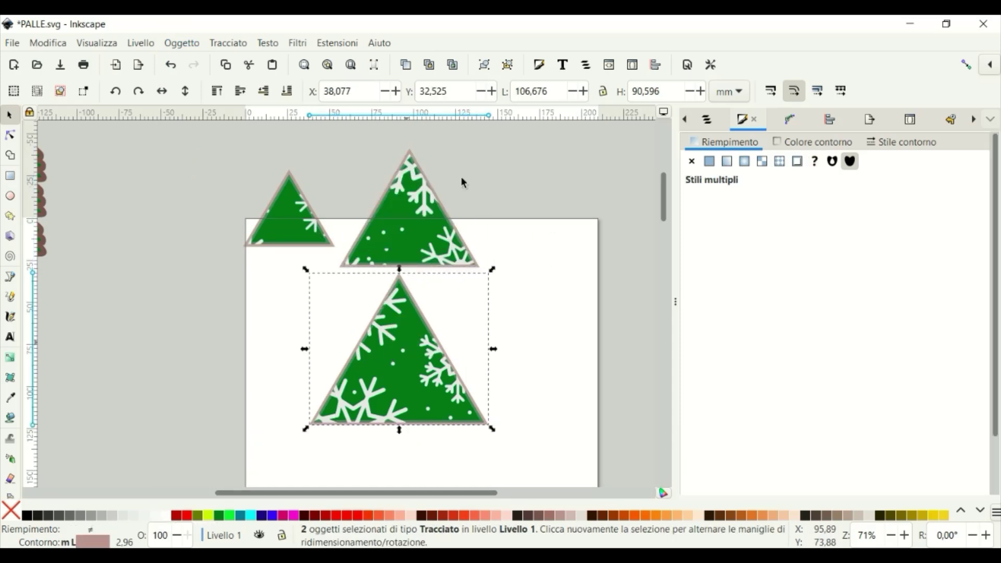
pyautogui.click(182, 42)
pyautogui.click(211, 170)
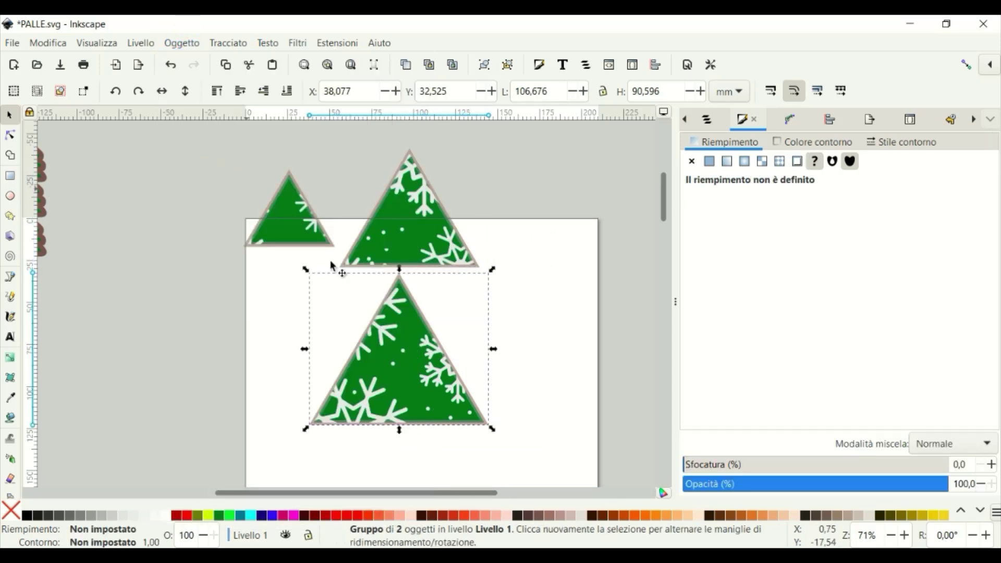
# - Stack the middle and top tiers onto the bottom tier and centre all three on a vertical axis
pyautogui.click(526, 156)
pyautogui.moveTo(417, 243); pyautogui.dragTo(406, 334)
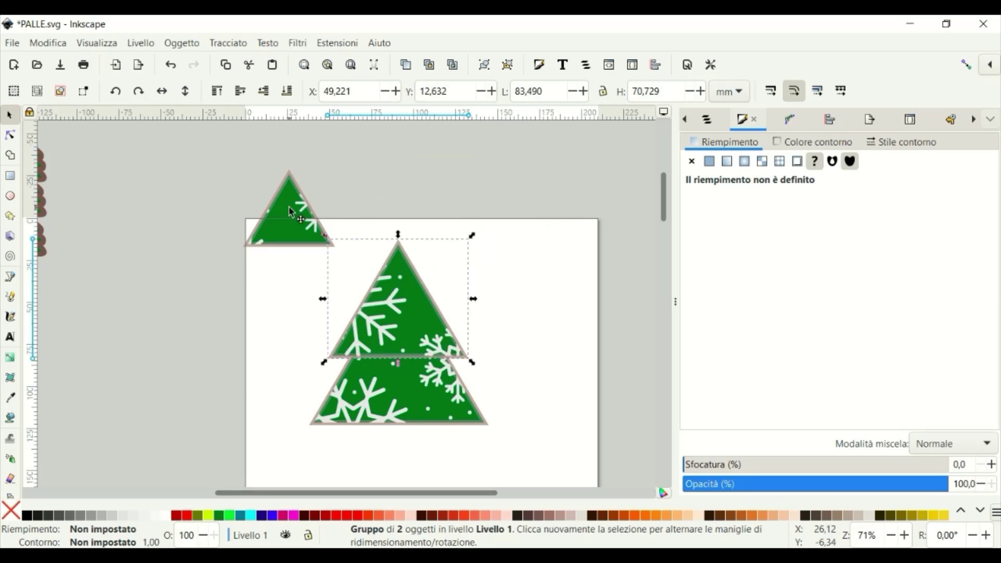
pyautogui.moveTo(290, 211); pyautogui.dragTo(401, 261)
pyautogui.moveTo(505, 174); pyautogui.dragTo(246, 469)
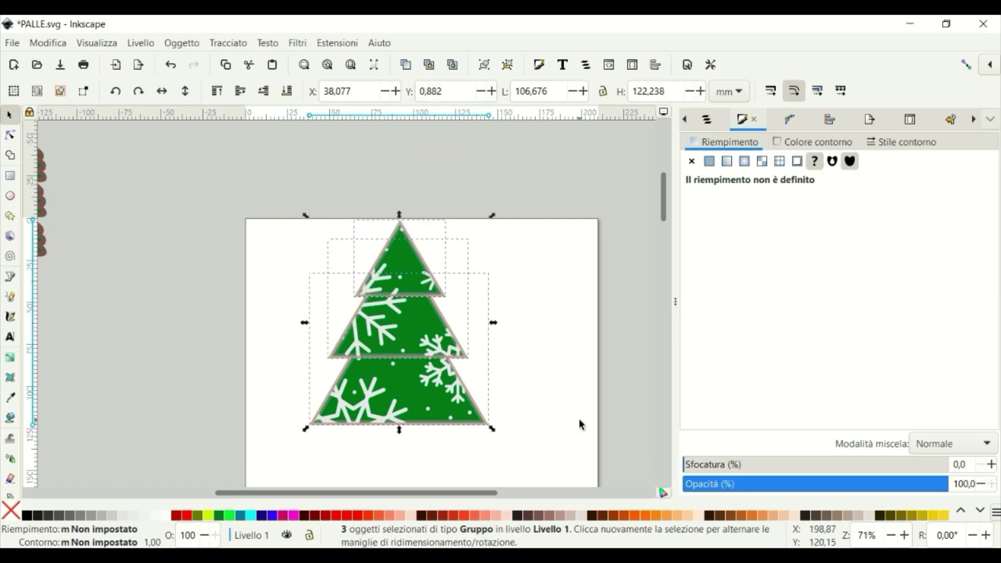
pyautogui.click(788, 119)
pyautogui.click(830, 119)
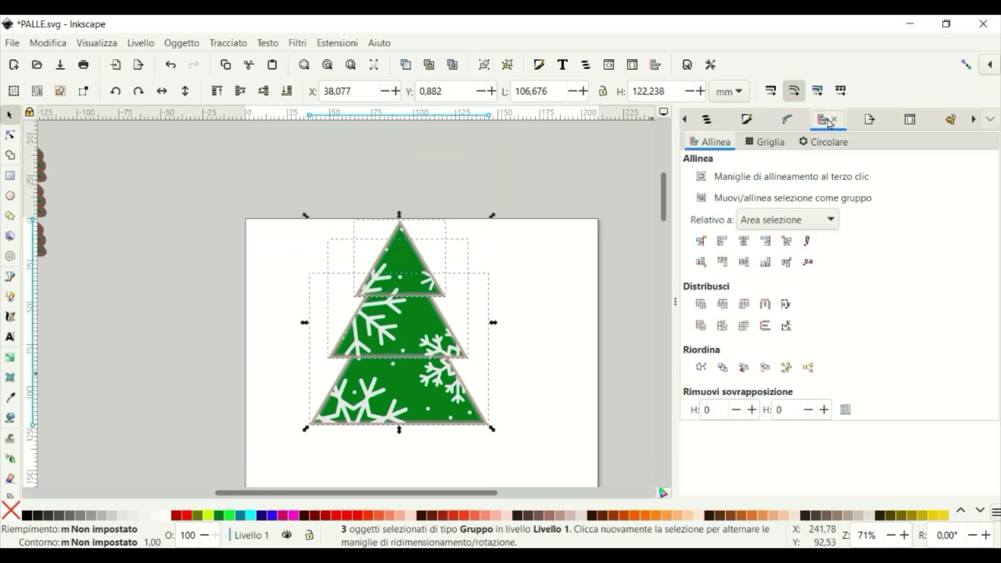
pyautogui.click(744, 241)
pyautogui.scroll(-2, 644, 261)
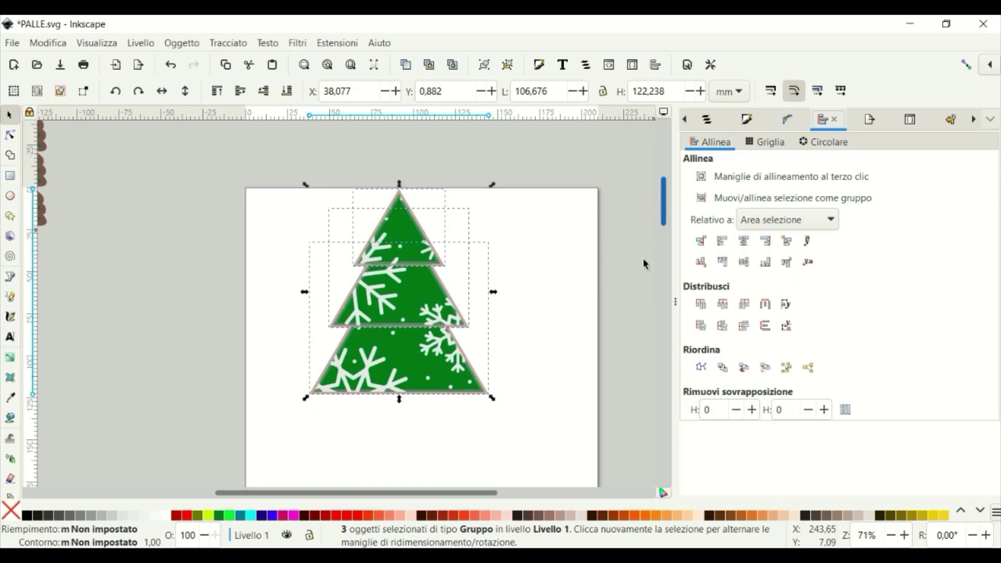
pyautogui.click(543, 302)
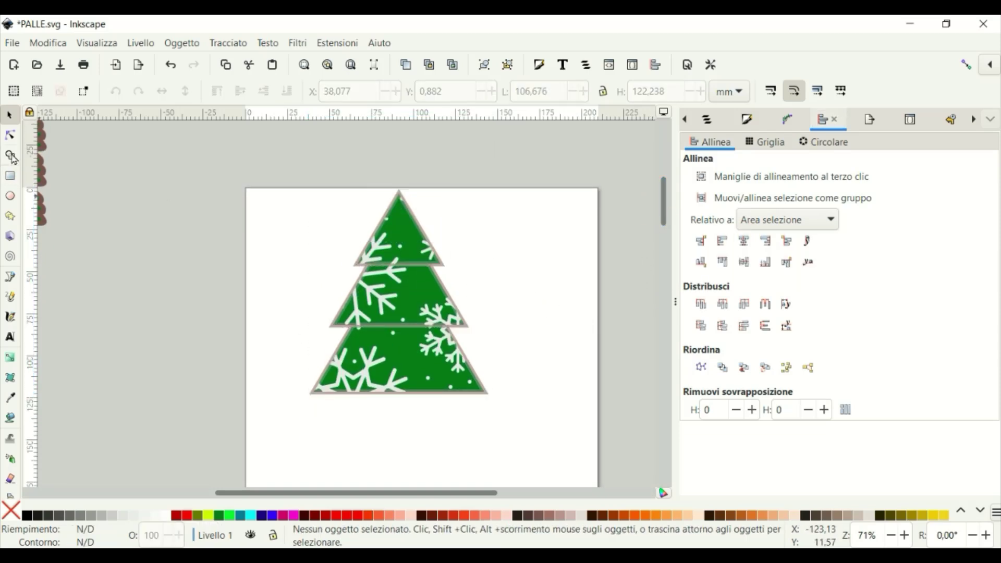
# - Draw a small trunk rectangle below the tree
pyautogui.click(10, 176)
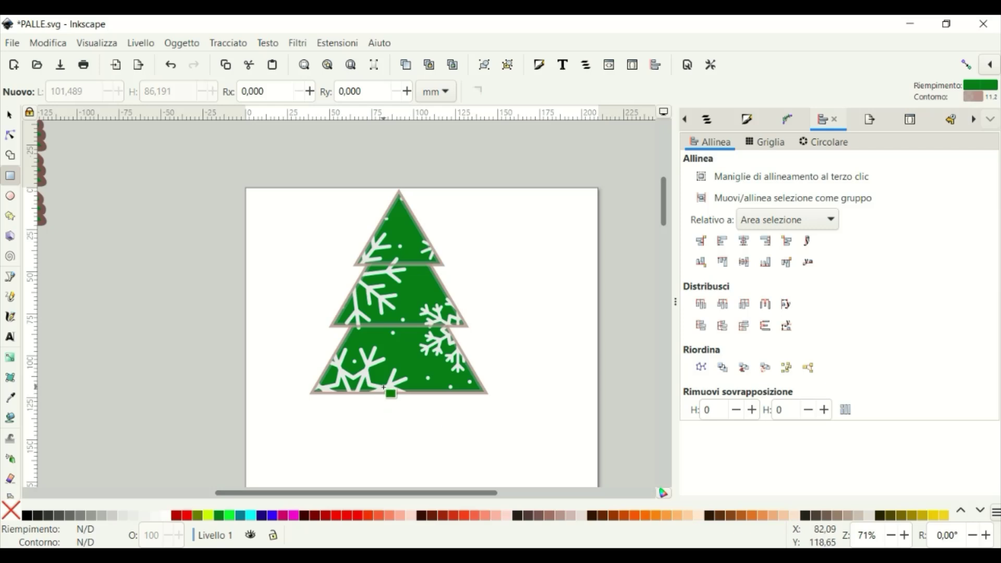
pyautogui.moveTo(383, 386); pyautogui.dragTo(418, 433)
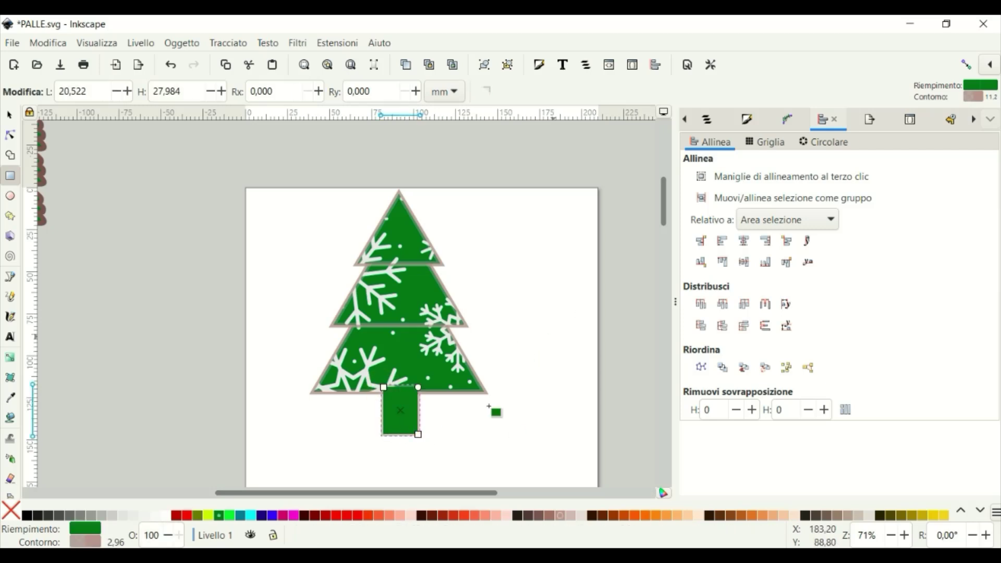
pyautogui.click(13, 118)
pyautogui.rightClick(409, 417)
pyautogui.click(452, 183)
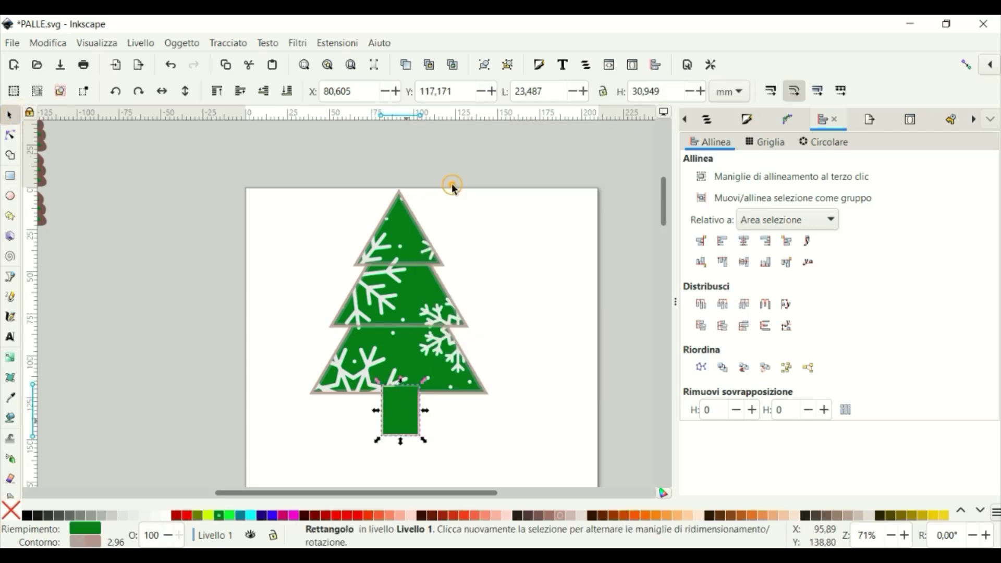
# - Fill the trunk with the Snowflakes pattern in near-white
pyautogui.click(783, 121)
pyautogui.click(749, 120)
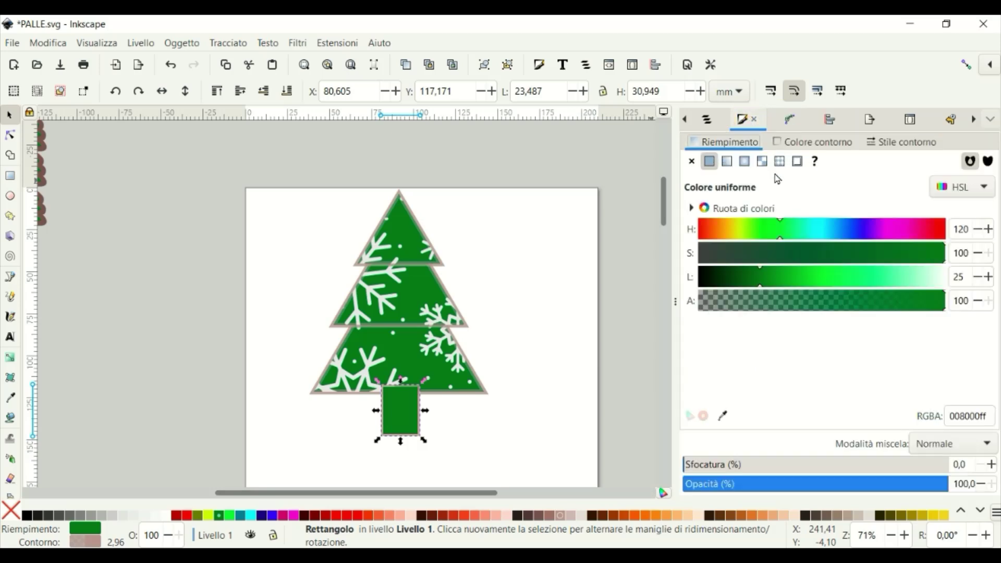
pyautogui.click(779, 162)
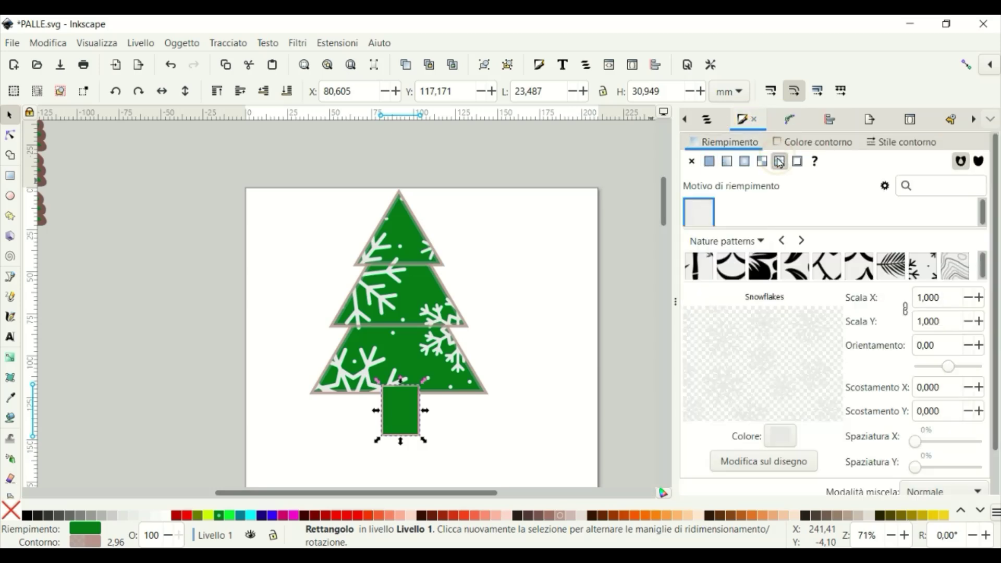
pyautogui.click(923, 275)
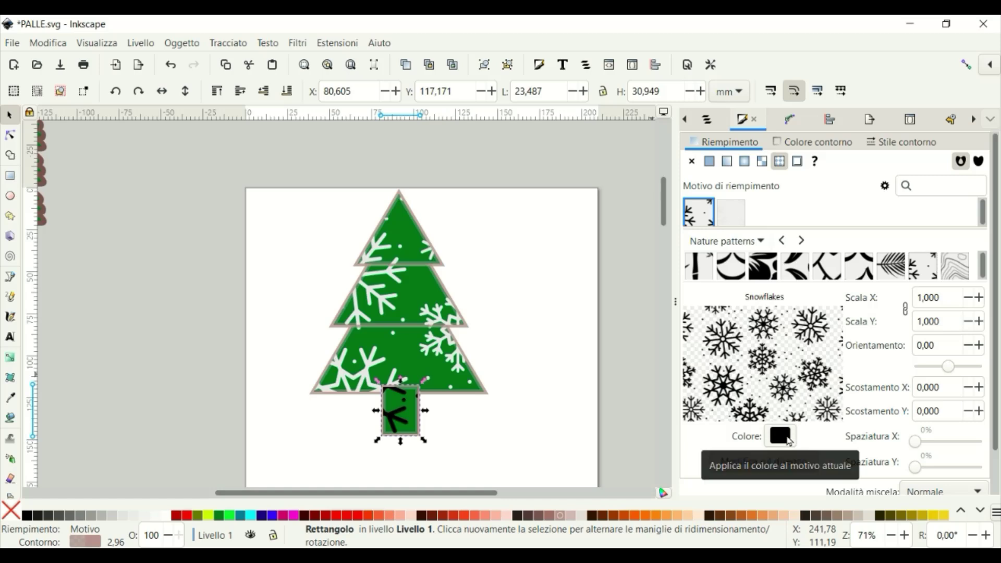
pyautogui.click(780, 436)
pyautogui.click(522, 347)
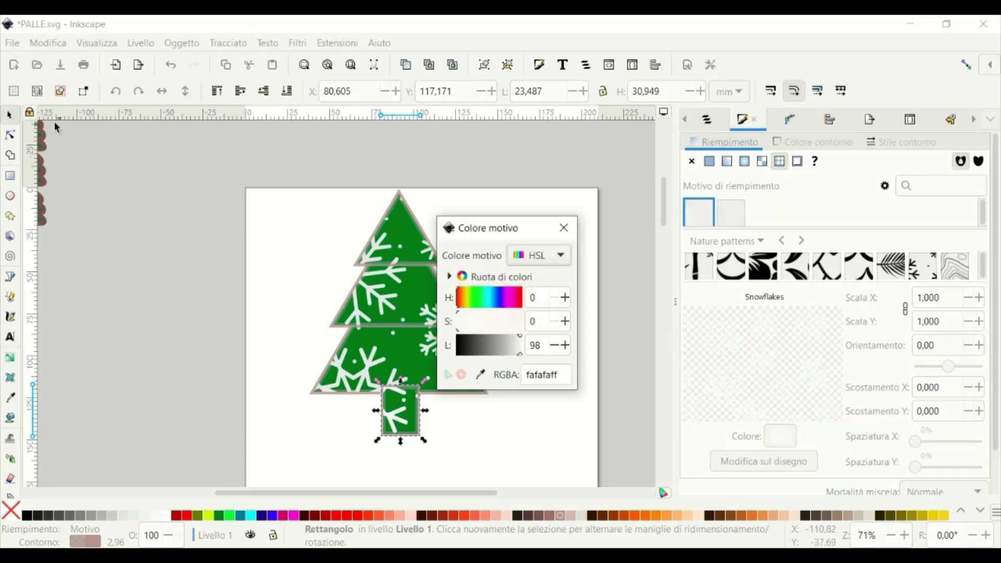
pyautogui.click(564, 228)
# - Ungroup the trunk objects and lower the trunk to the bottom, behind the tree
pyautogui.moveTo(518, 359); pyautogui.dragTo(350, 467)
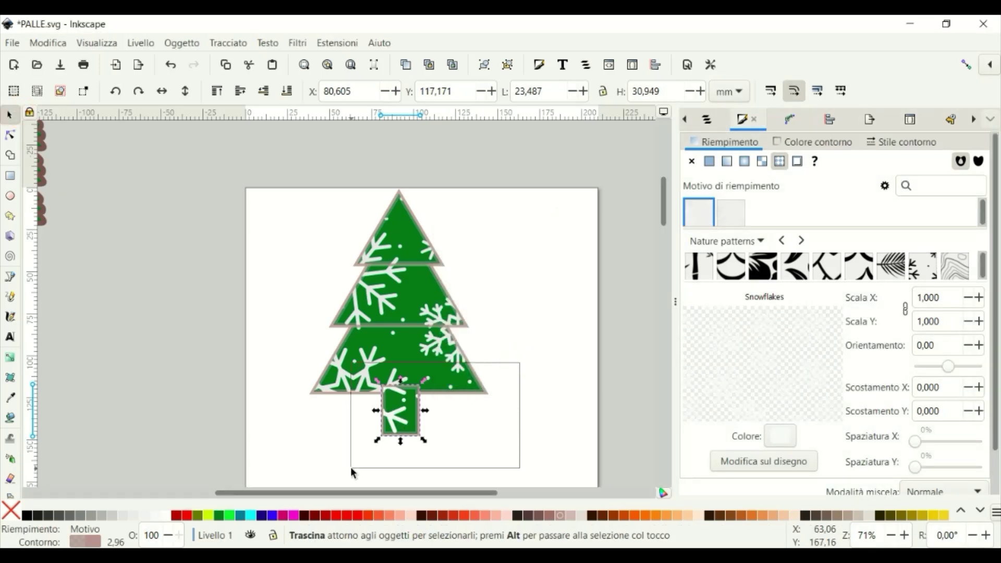
pyautogui.click(182, 43)
pyautogui.click(216, 184)
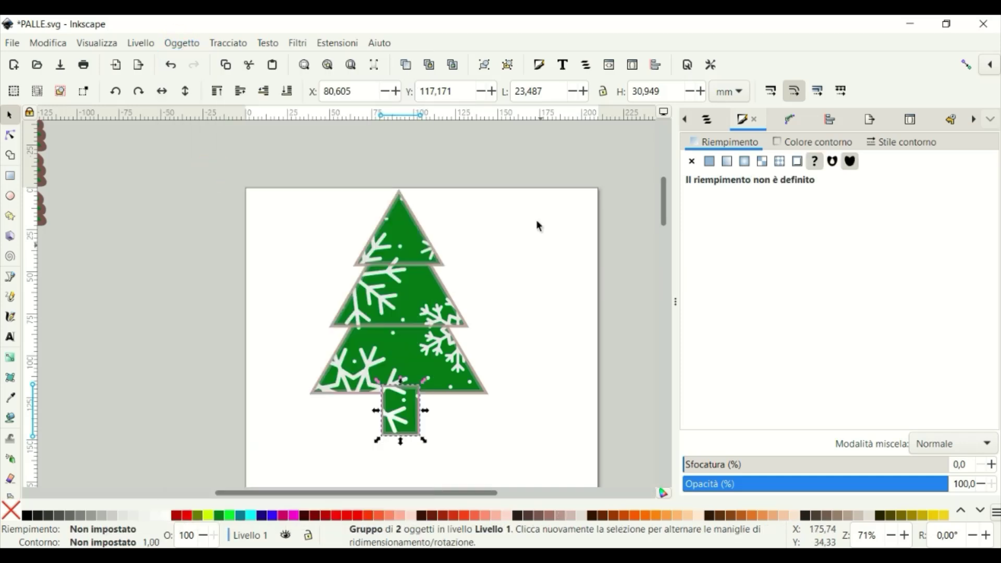
pyautogui.moveTo(529, 165); pyautogui.dragTo(292, 469)
pyautogui.click(829, 120)
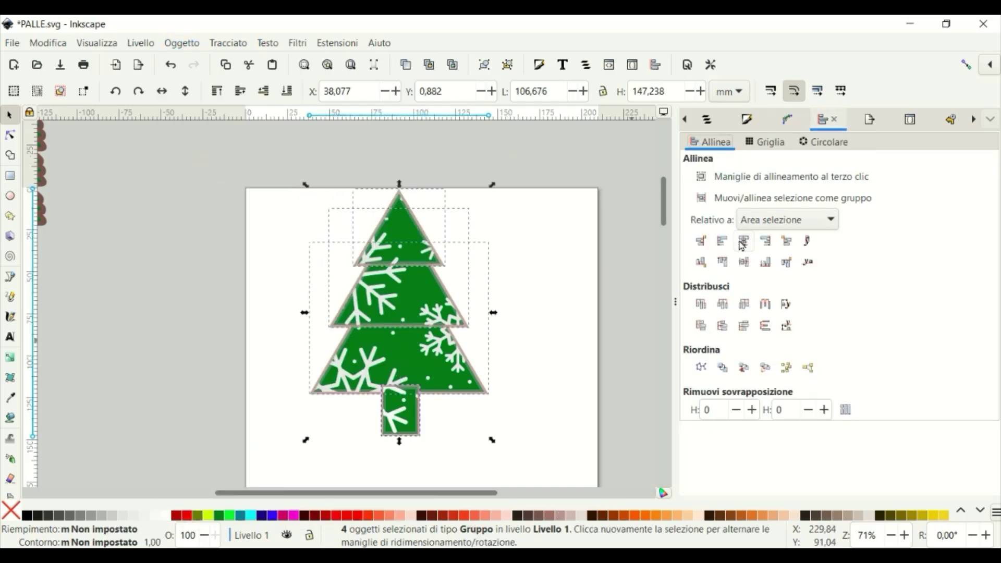
pyautogui.click(556, 244)
pyautogui.moveTo(534, 152); pyautogui.dragTo(374, 443)
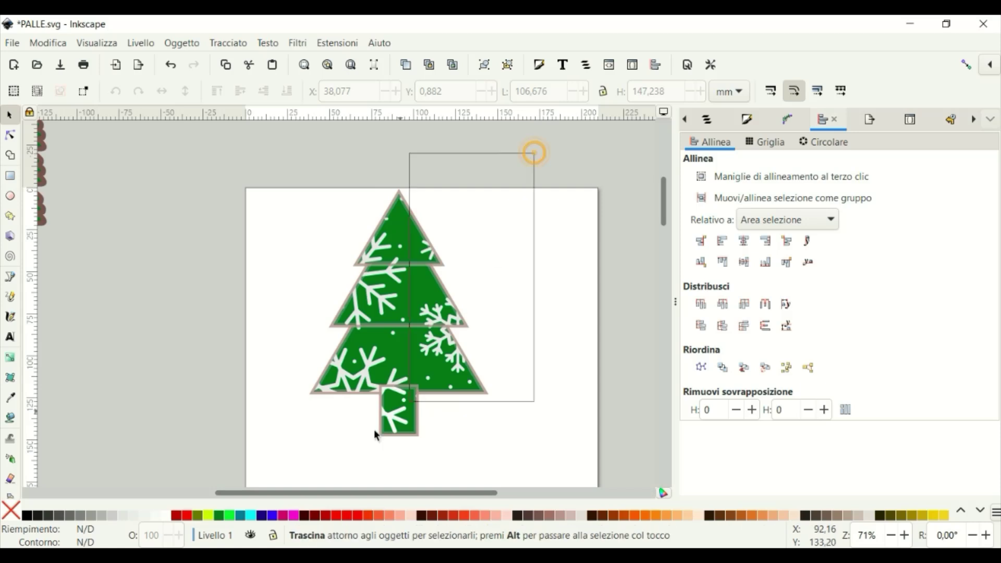
pyautogui.click(167, 43)
pyautogui.click(223, 374)
pyautogui.click(542, 154)
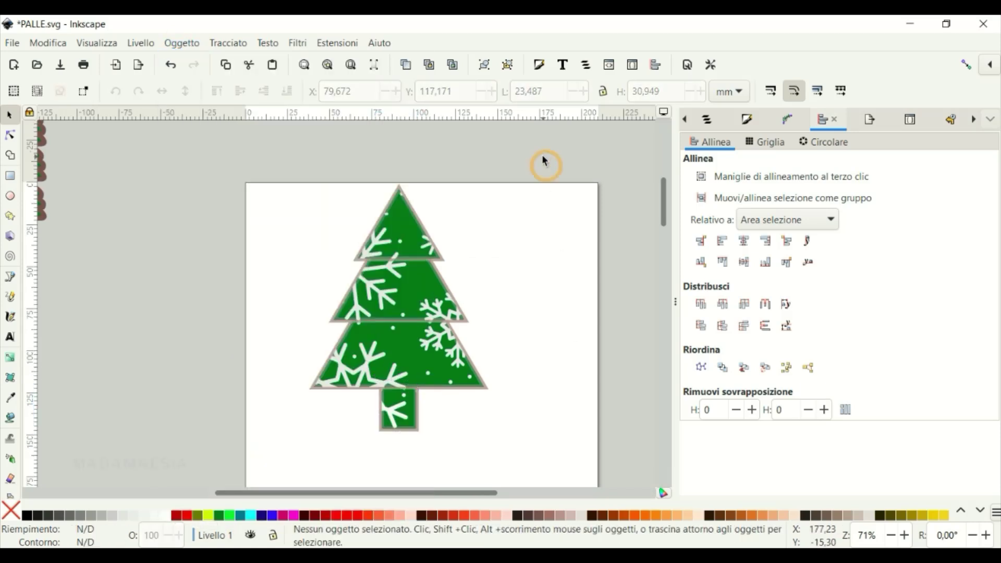
# - Move the whole tree up and give the trunk a green outline
pyautogui.moveTo(529, 158); pyautogui.dragTo(286, 487)
pyautogui.moveTo(446, 378)
pyautogui.mouseDown()
pyautogui.moveTo(342, 274)
pyautogui.moveTo(353, 253)
pyautogui.mouseUp()
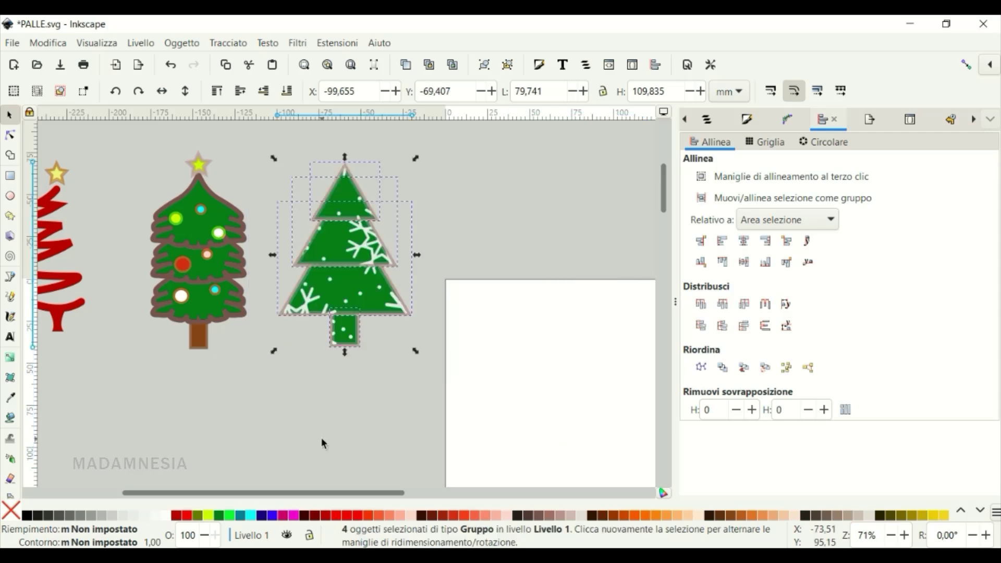
pyautogui.click(309, 382)
pyautogui.click(342, 342)
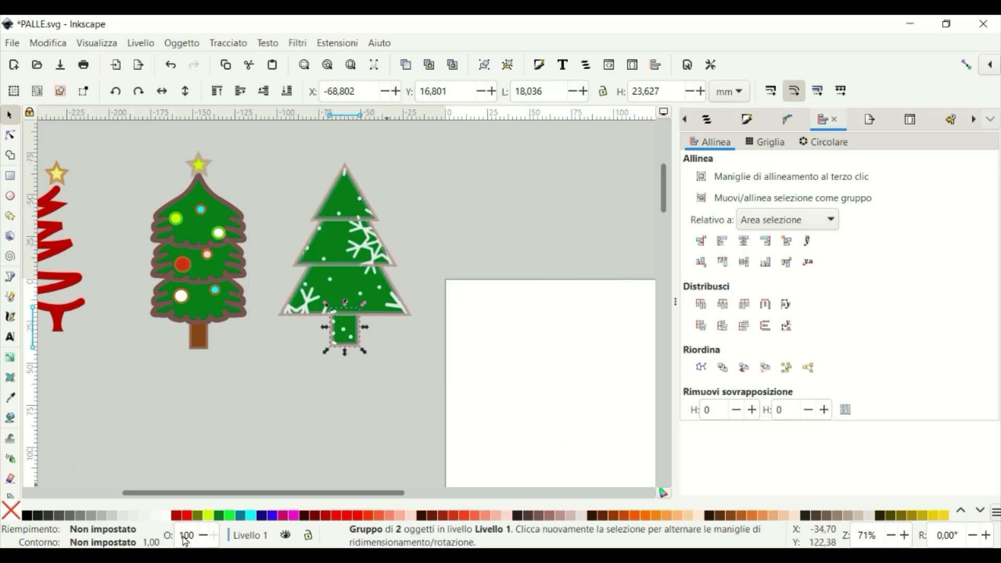
pyautogui.keyDown('shift'); pyautogui.click(219, 515); pyautogui.keyUp('shift')
# - Give the three triangles olive outlines, undoing an accidental olive fill on the top one
pyautogui.click(392, 312)
pyautogui.keyDown('shift'); pyautogui.click(197, 515); pyautogui.keyUp('shift')
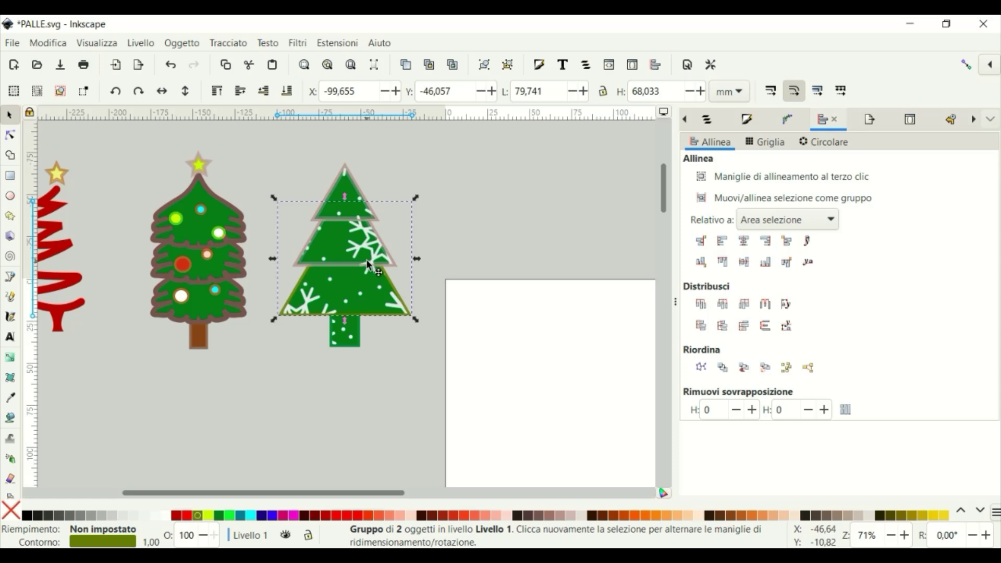
pyautogui.click(366, 259)
pyautogui.keyDown('shift'); pyautogui.click(197, 515); pyautogui.keyUp('shift')
pyautogui.click(376, 218)
pyautogui.click(198, 515)
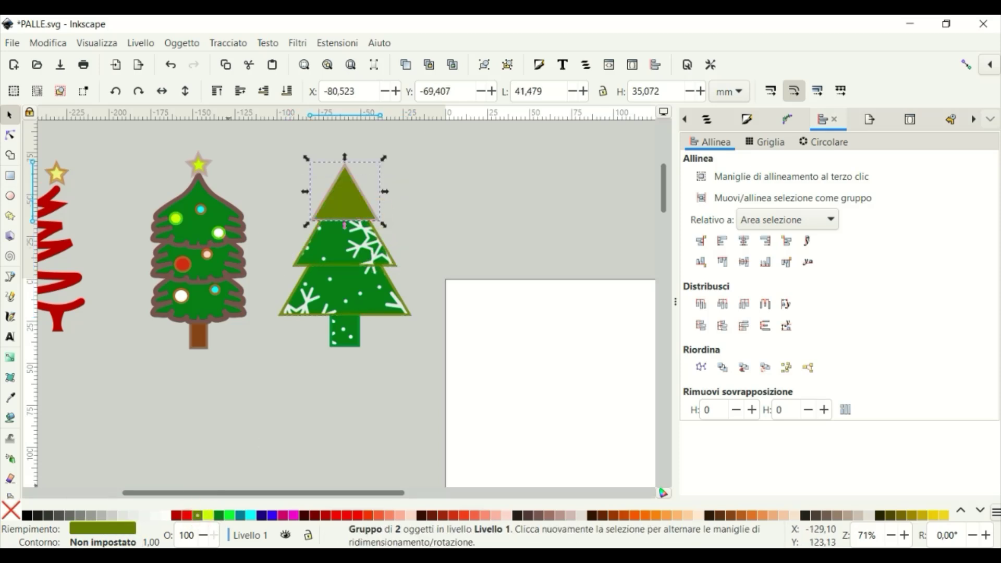
pyautogui.click(48, 43)
pyautogui.click(53, 61)
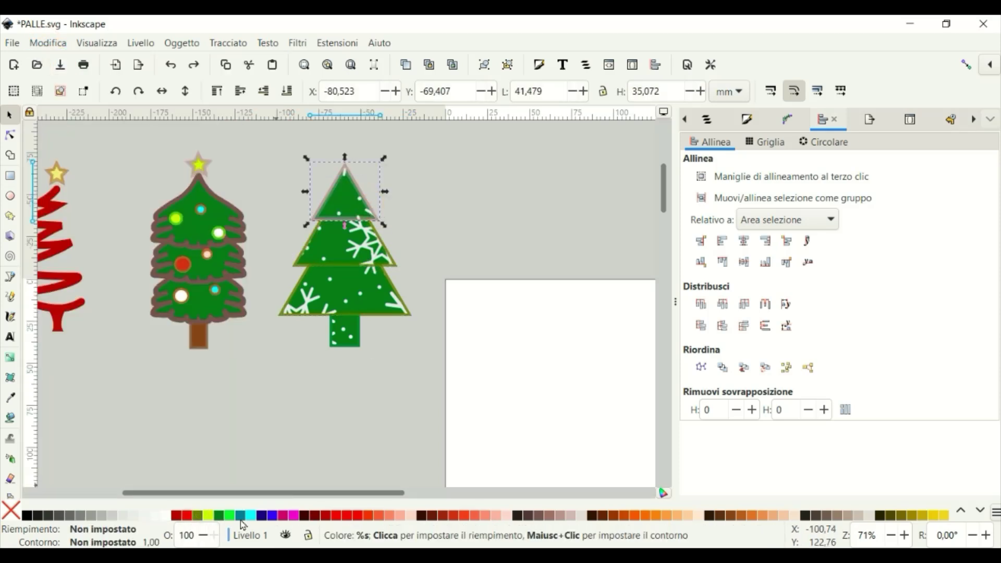
# - Save the drawing with File > Salva
pyautogui.click(459, 229)
pyautogui.moveTo(339, 493)
pyautogui.mouseDown()
pyautogui.moveTo(350, 493)
pyautogui.moveTo(203, 497)
pyautogui.mouseUp()
pyautogui.click(12, 42)
pyautogui.click(40, 152)
# - Select all the artwork and move it off the page toward the bottom-left
pyautogui.hotkey('ctrl', 'a')
pyautogui.moveTo(354, 218); pyautogui.dragTo(89, 449)
pyautogui.moveTo(332, 493); pyautogui.dragTo(432, 503)
pyautogui.scroll(-5, 673, 243)
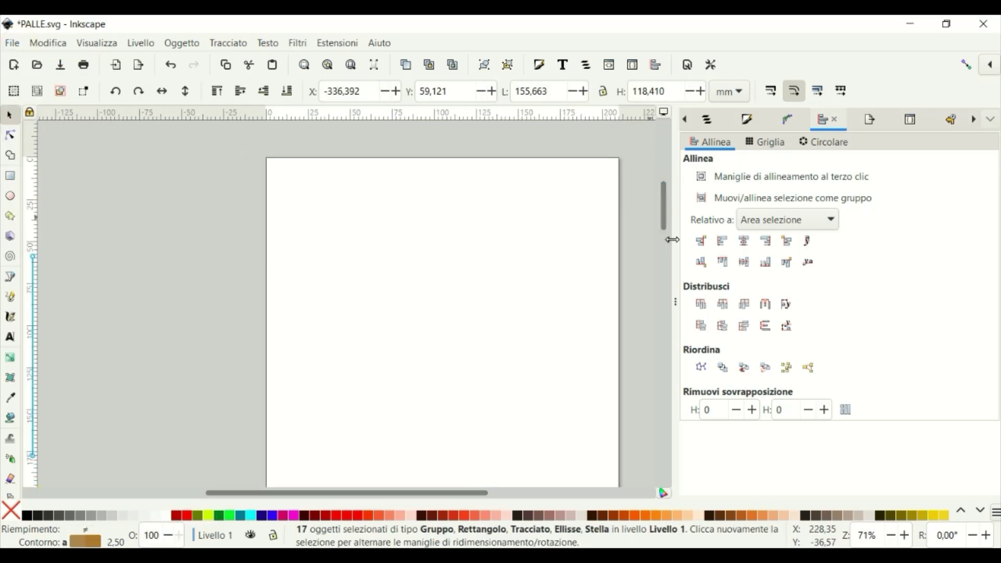
# - Draw the first olive bar at the top of the page, about 150 mm wide
pyautogui.press('r')
pyautogui.moveTo(316, 304); pyautogui.dragTo(532, 324)
pyautogui.press('s')
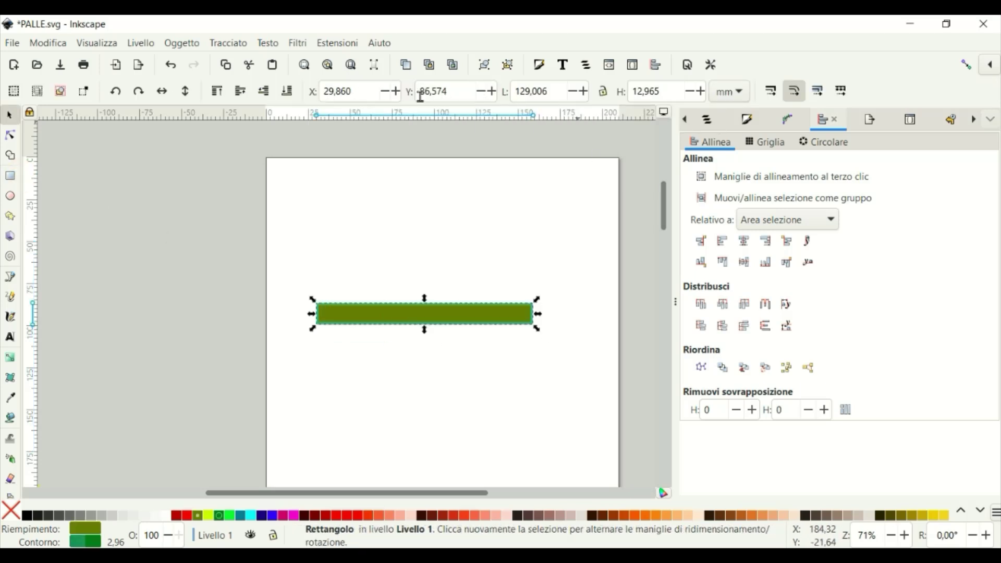
pyautogui.moveTo(420, 319); pyautogui.dragTo(417, 134)
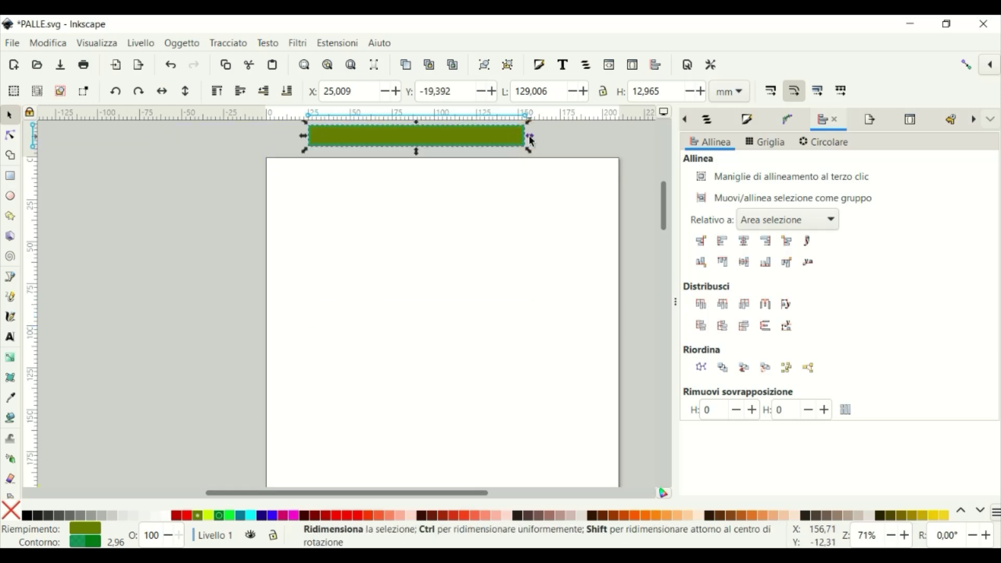
pyautogui.moveTo(530, 135); pyautogui.dragTo(562, 135)
pyautogui.click(383, 91)
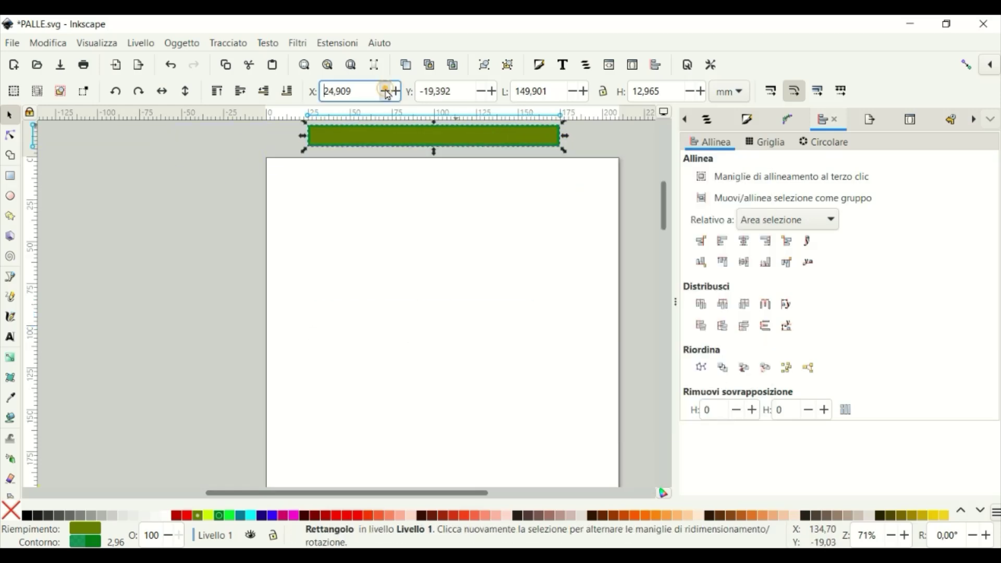
pyautogui.click(48, 43)
pyautogui.click(59, 61)
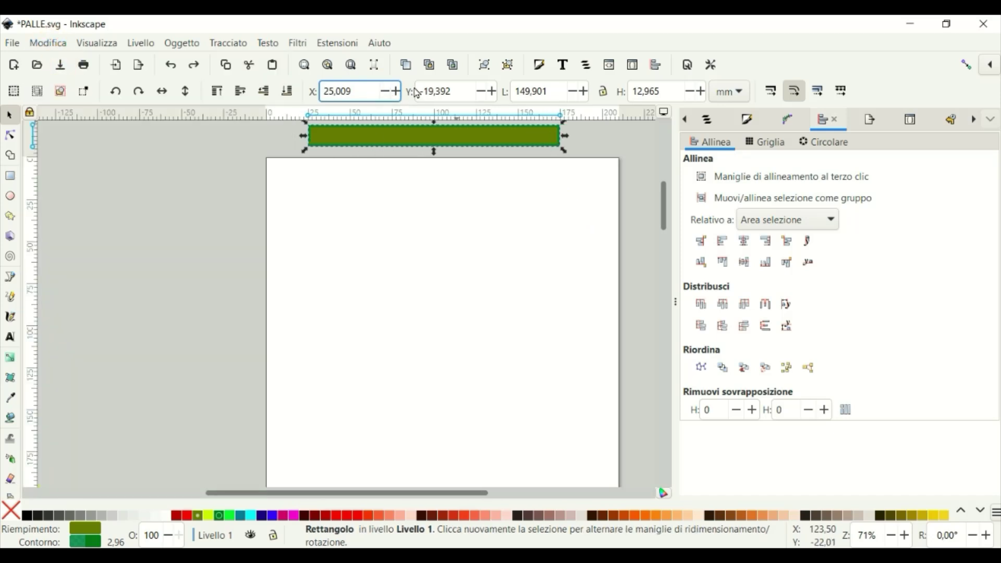
# - Add second and third bar copies below it, narrowed to about 137 mm and 122 mm
pyautogui.click(492, 91)
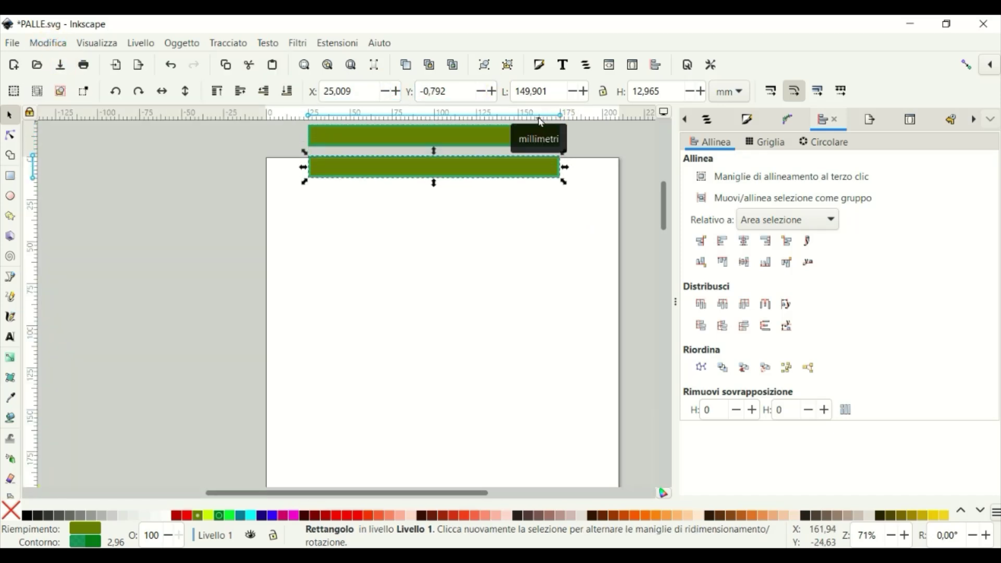
pyautogui.moveTo(565, 167); pyautogui.dragTo(543, 167)
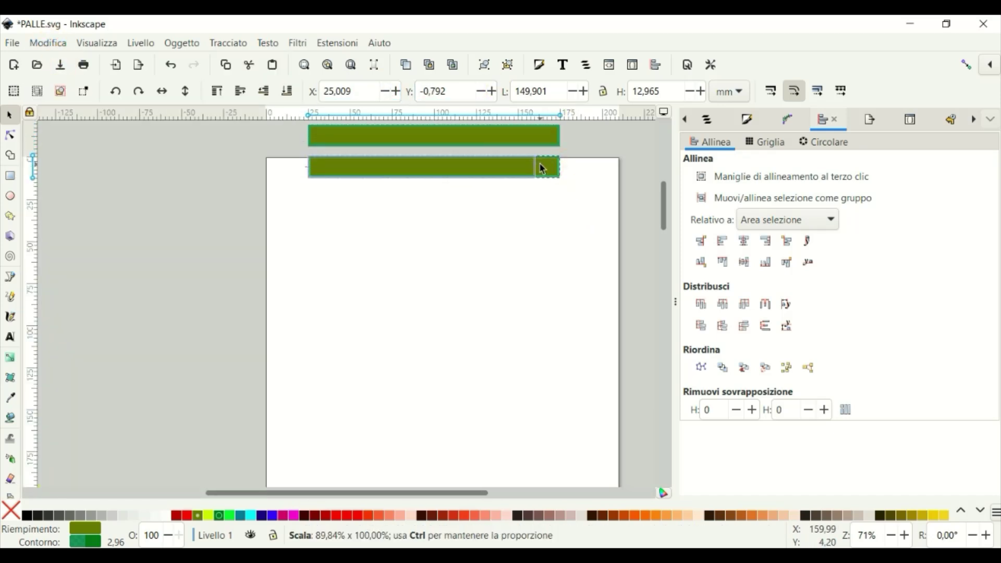
pyautogui.rightClick(514, 183)
pyautogui.click(555, 230)
pyautogui.scroll(-5, 486, 93)
pyautogui.scroll(-8, 492, 93)
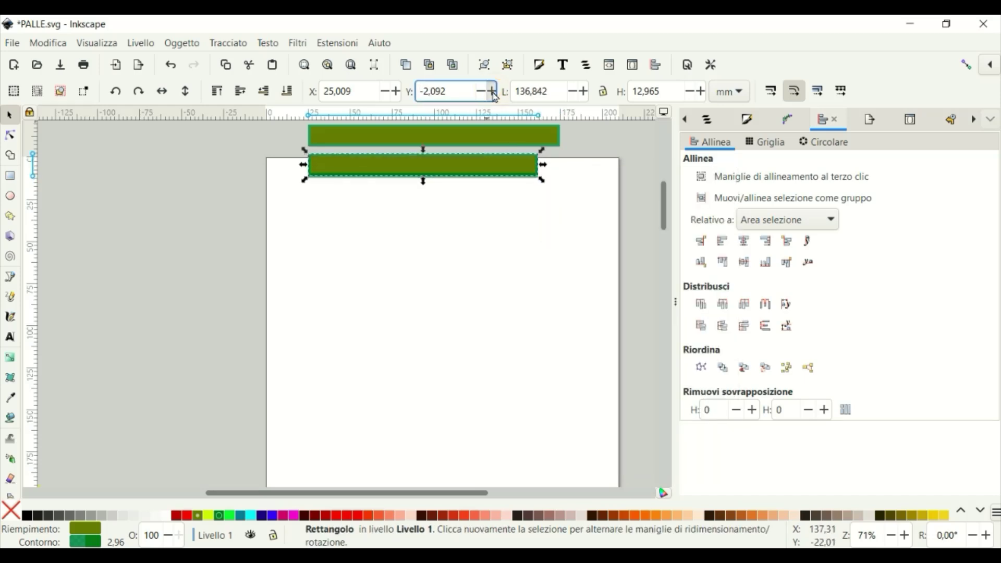
pyautogui.click(493, 91)
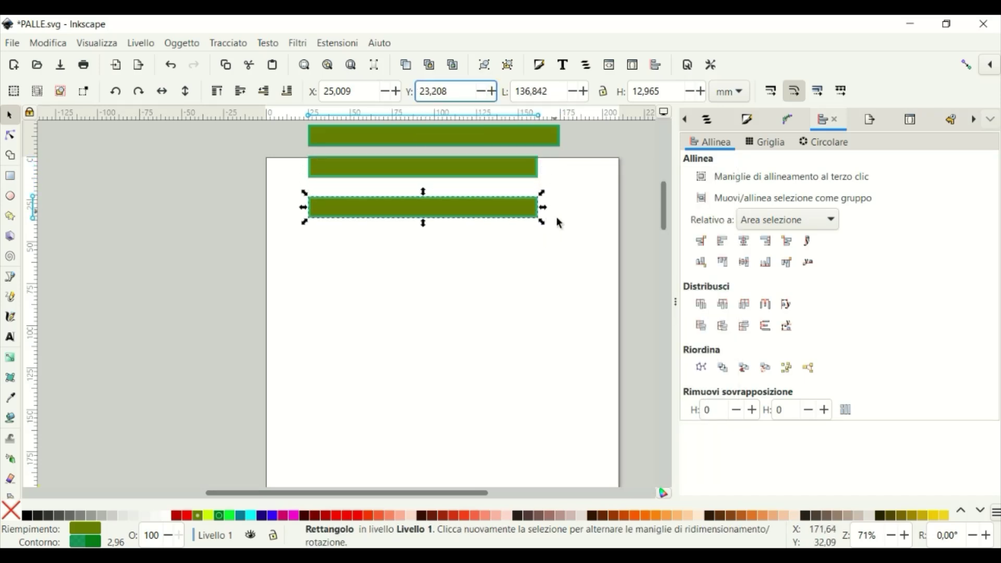
pyautogui.moveTo(543, 207); pyautogui.dragTo(514, 205)
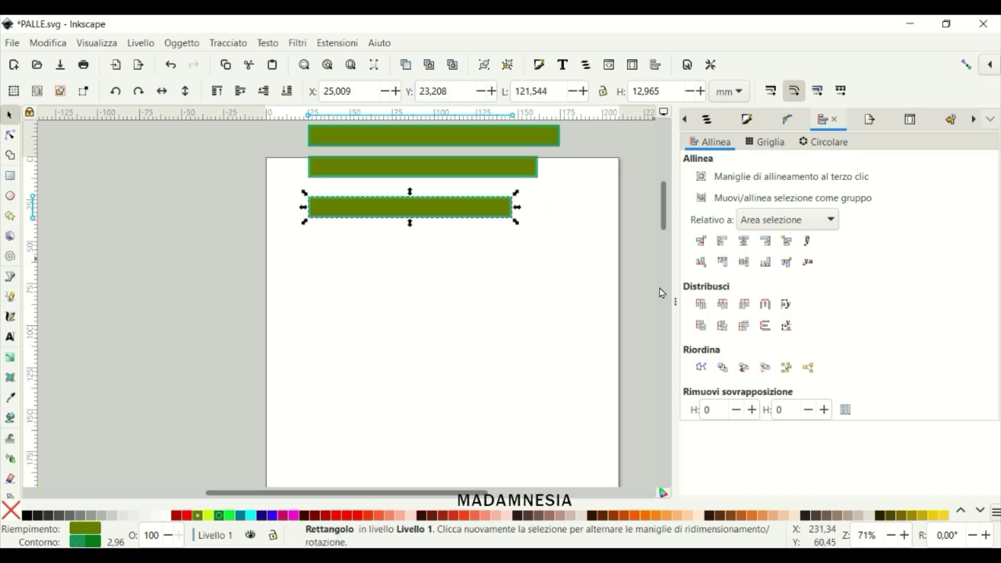
# - Adjust the second bar's width and set the third bar to 129.544 mm wide
pyautogui.click(542, 134)
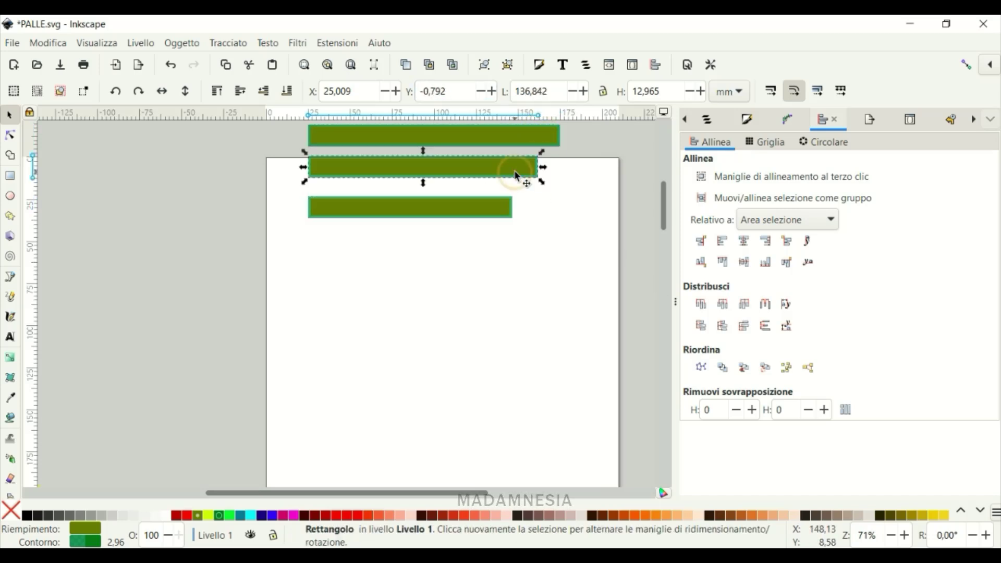
pyautogui.click(513, 174)
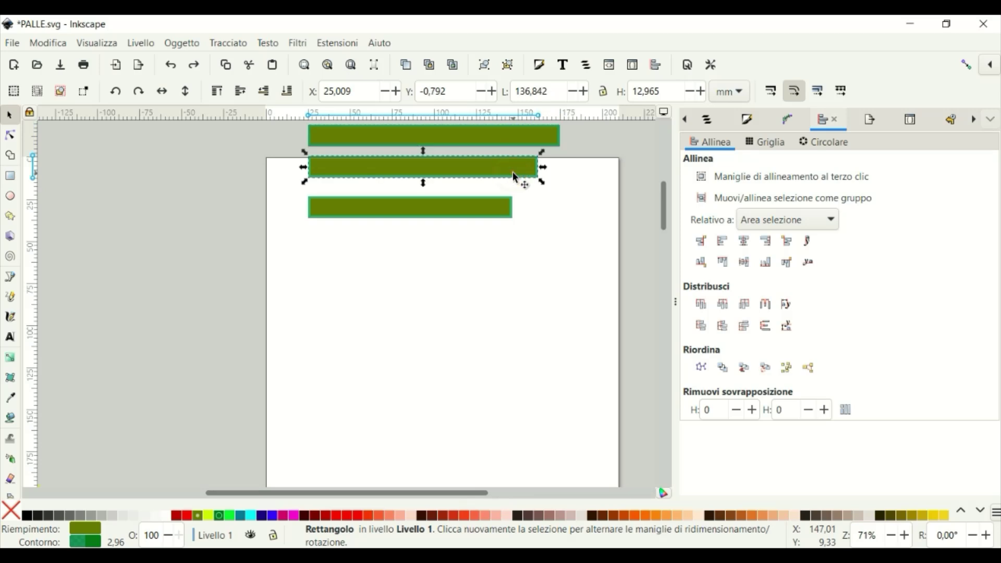
pyautogui.click(528, 92)
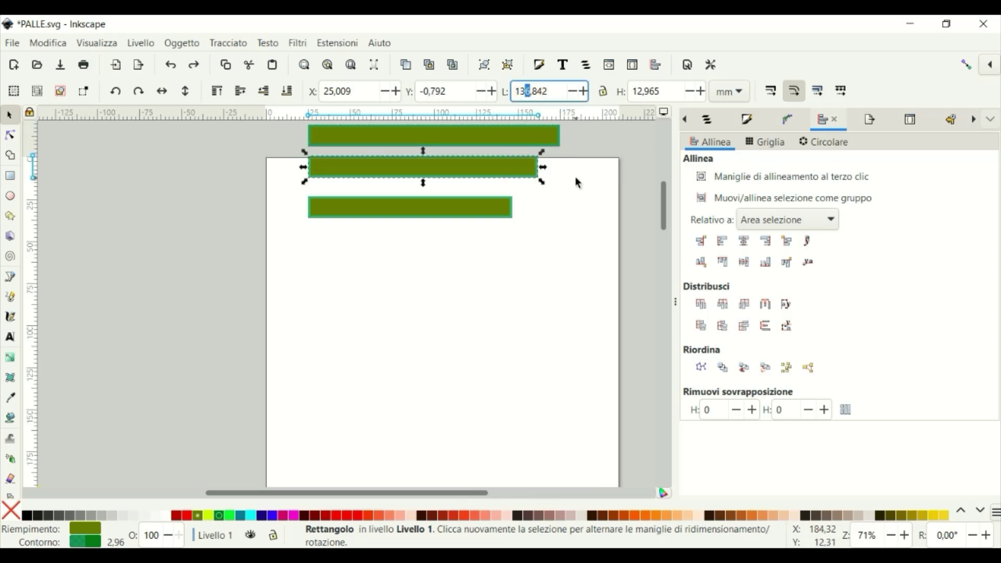
pyautogui.write('9')
pyautogui.click(575, 182)
pyautogui.click(481, 215)
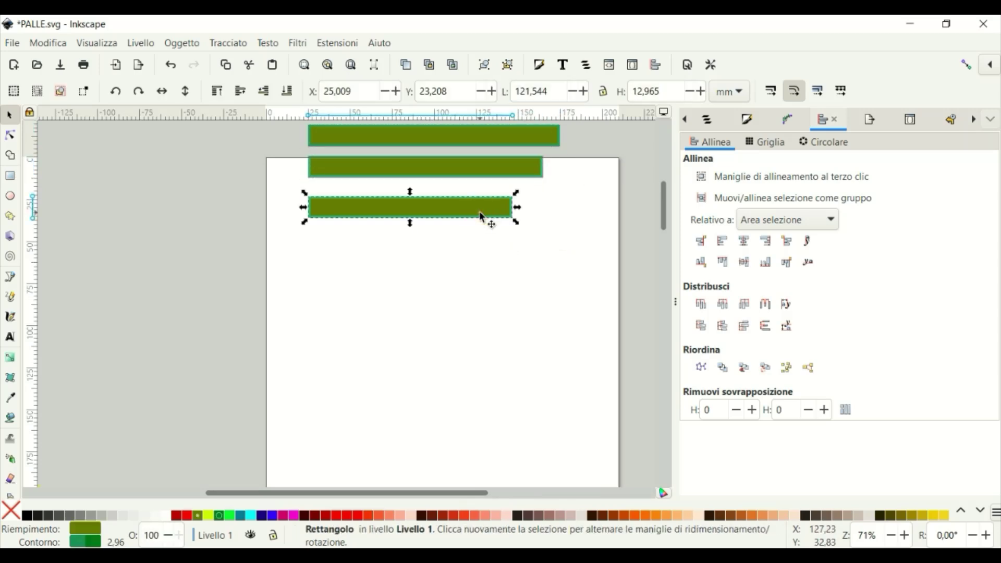
pyautogui.write('9')
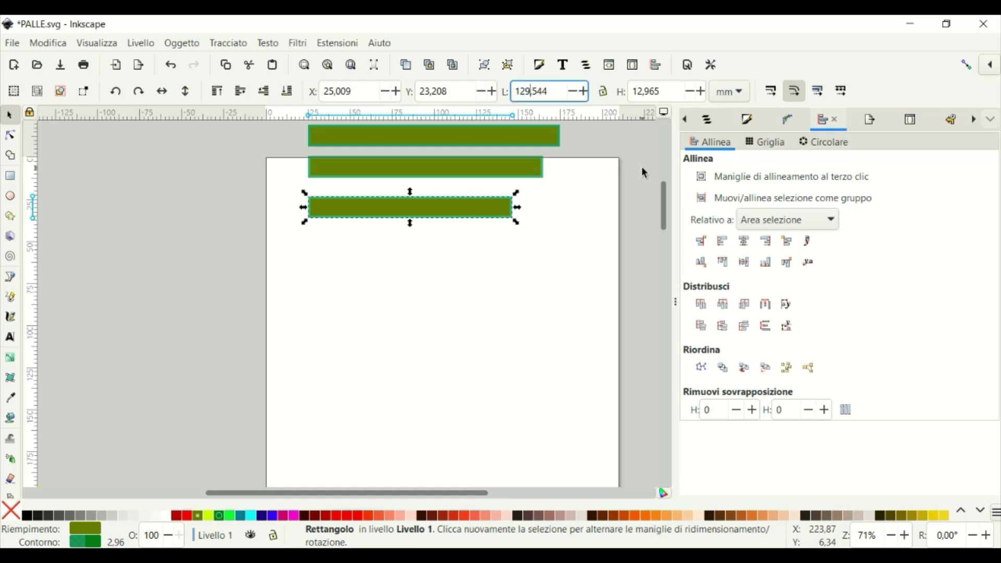
pyautogui.click(556, 232)
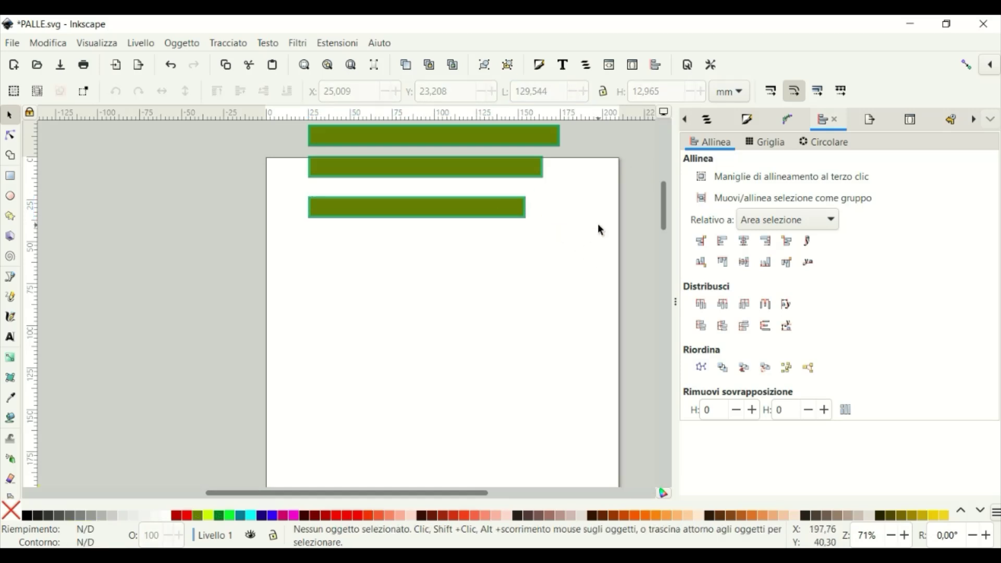
# - Add fourth and fifth bars below, 119.544 mm and 108.544 mm wide
pyautogui.click(510, 210)
pyautogui.rightClick(514, 215)
pyautogui.click(542, 279)
pyautogui.moveTo(493, 218); pyautogui.dragTo(496, 257)
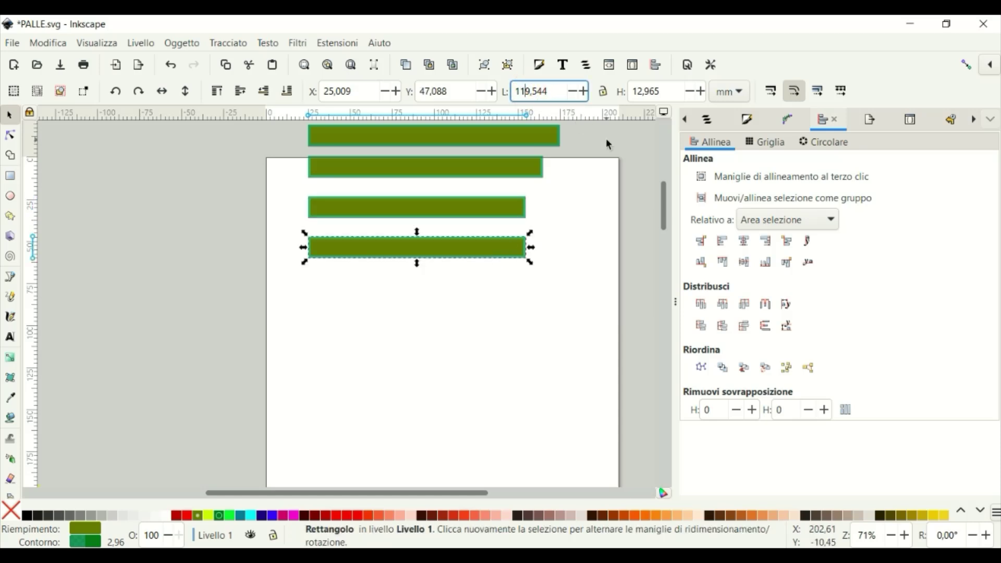
pyautogui.click(516, 208)
pyautogui.click(493, 254)
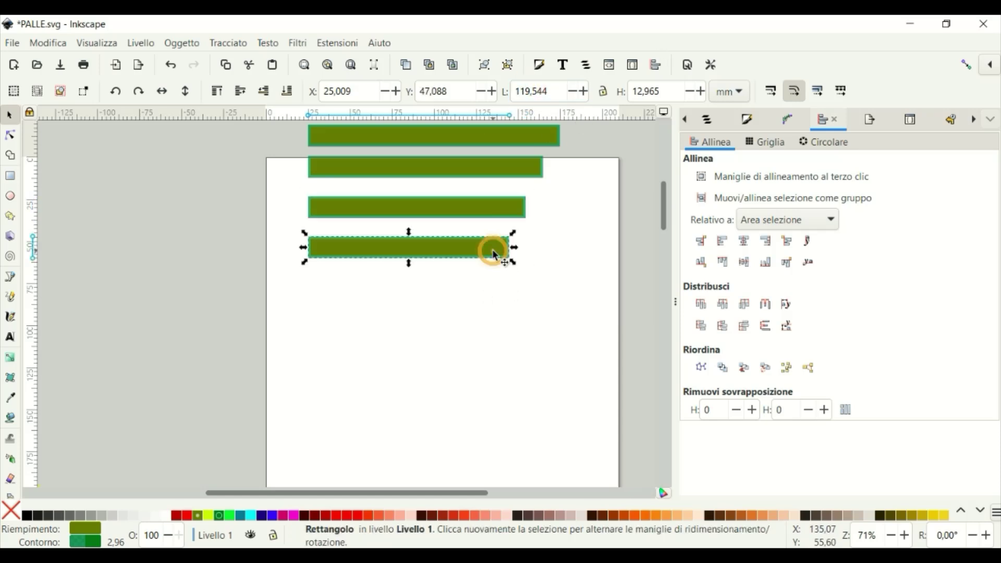
pyautogui.rightClick(493, 255)
pyautogui.click(540, 316)
pyautogui.moveTo(473, 255); pyautogui.dragTo(470, 294)
pyautogui.click(524, 91)
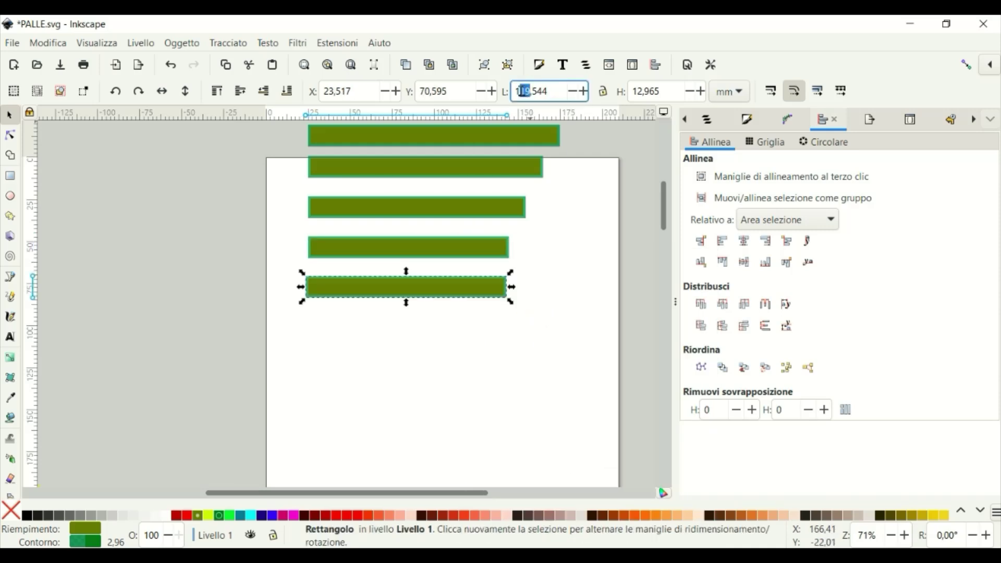
pyautogui.click(613, 231)
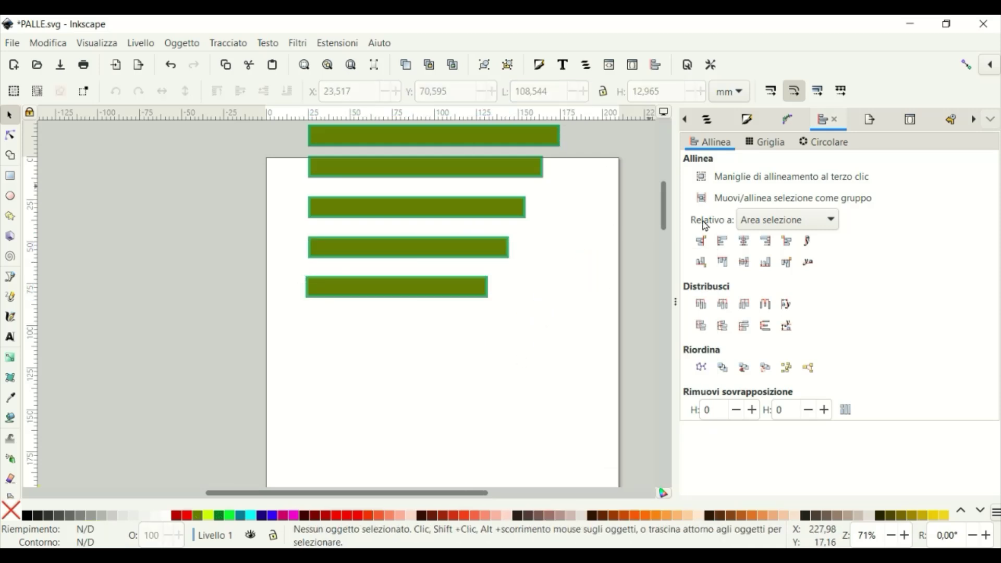
# - Set the height of each bar to 15.965 mm
pyautogui.scroll(1, 663, 203)
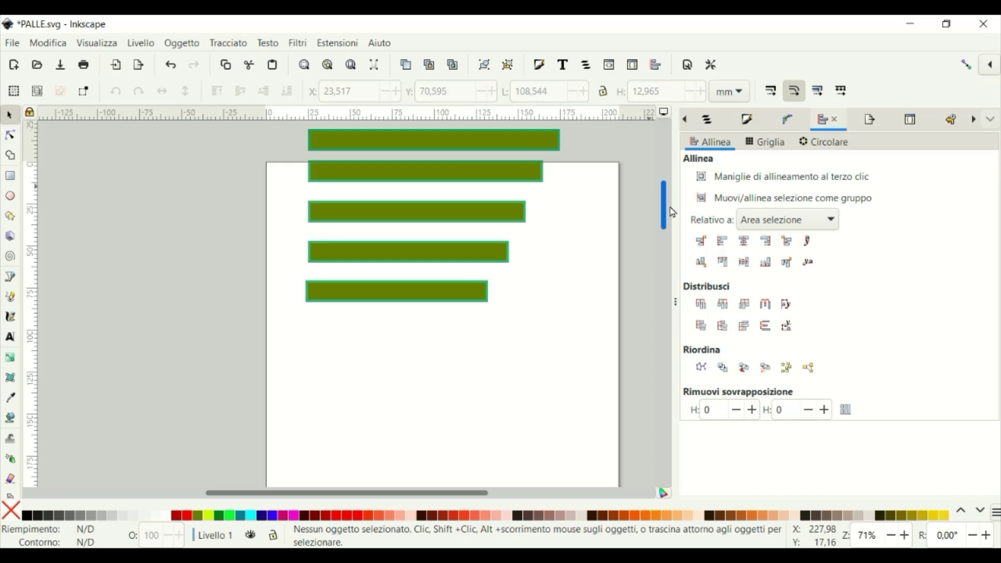
pyautogui.click(313, 165)
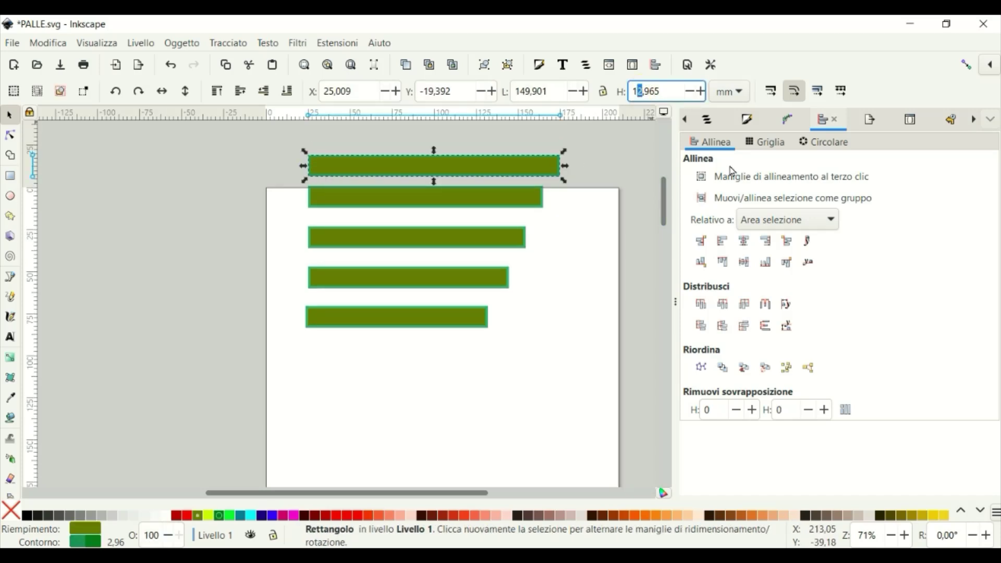
pyautogui.click(639, 92)
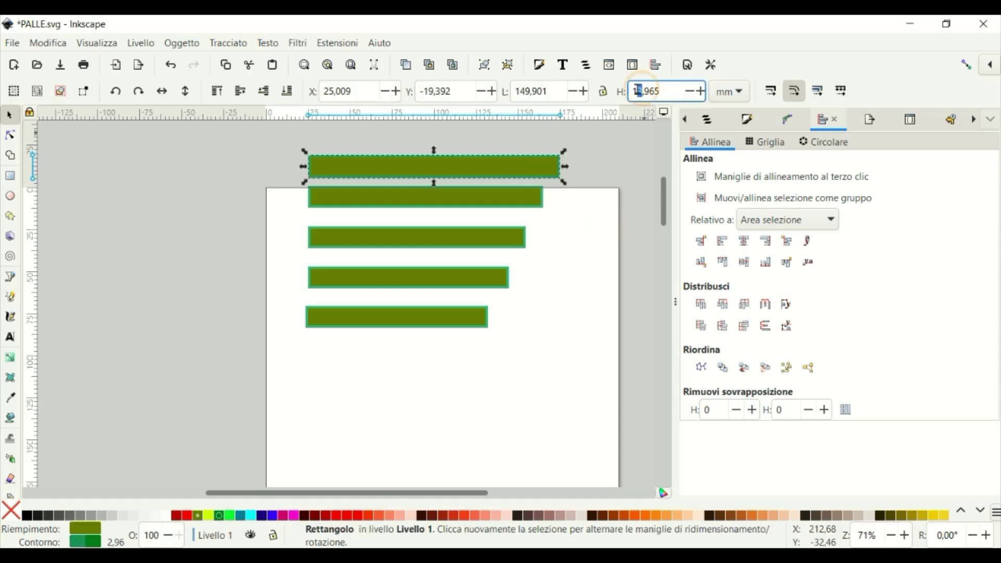
pyautogui.click(534, 202)
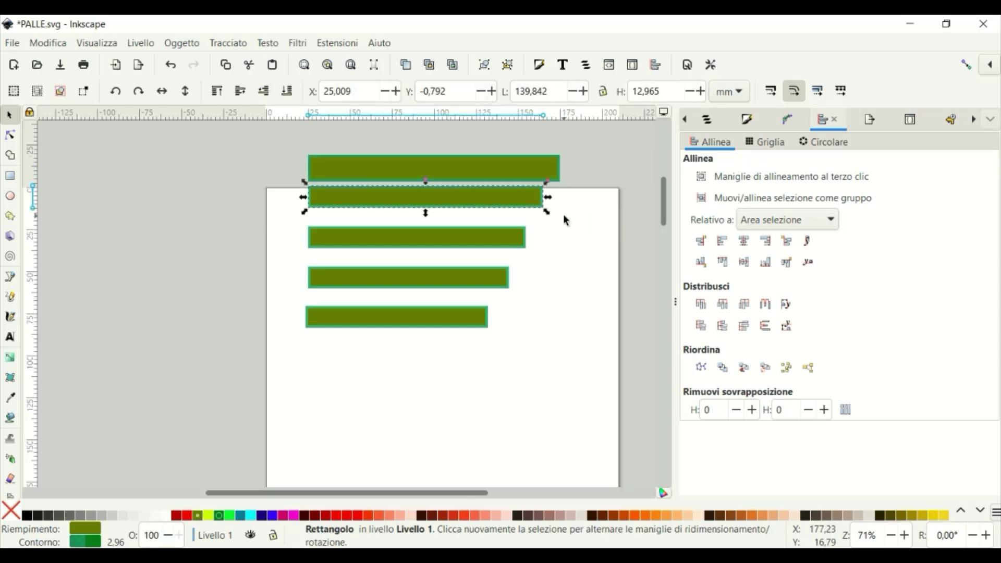
pyautogui.click(638, 92)
pyautogui.write('15,965')
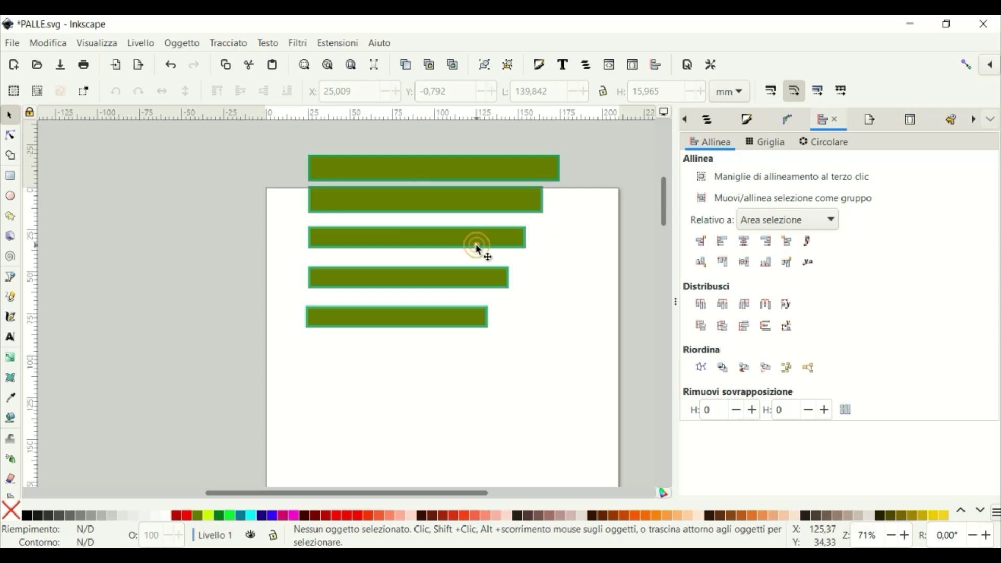
pyautogui.click(475, 243)
pyautogui.click(637, 92)
pyautogui.click(477, 282)
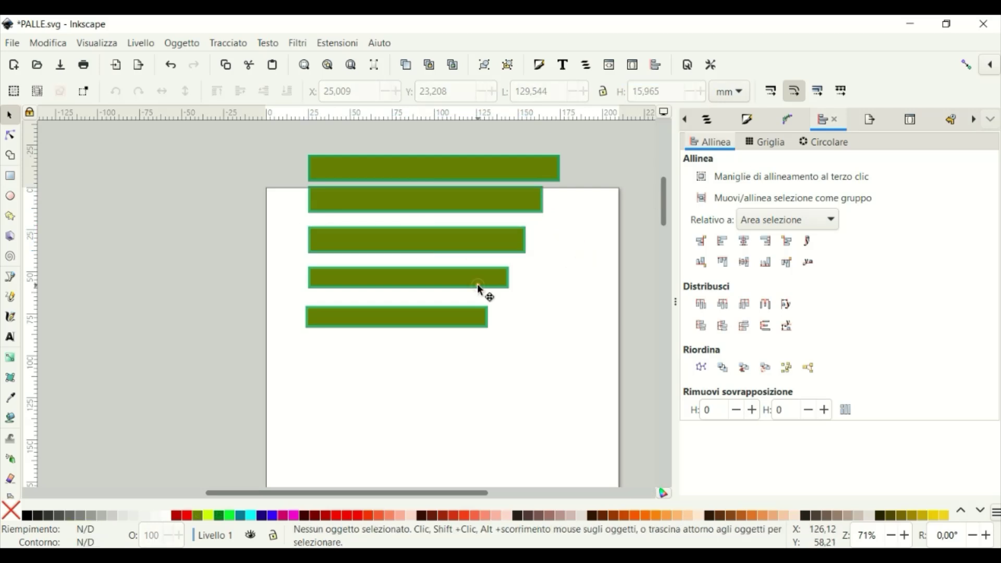
pyautogui.click(464, 319)
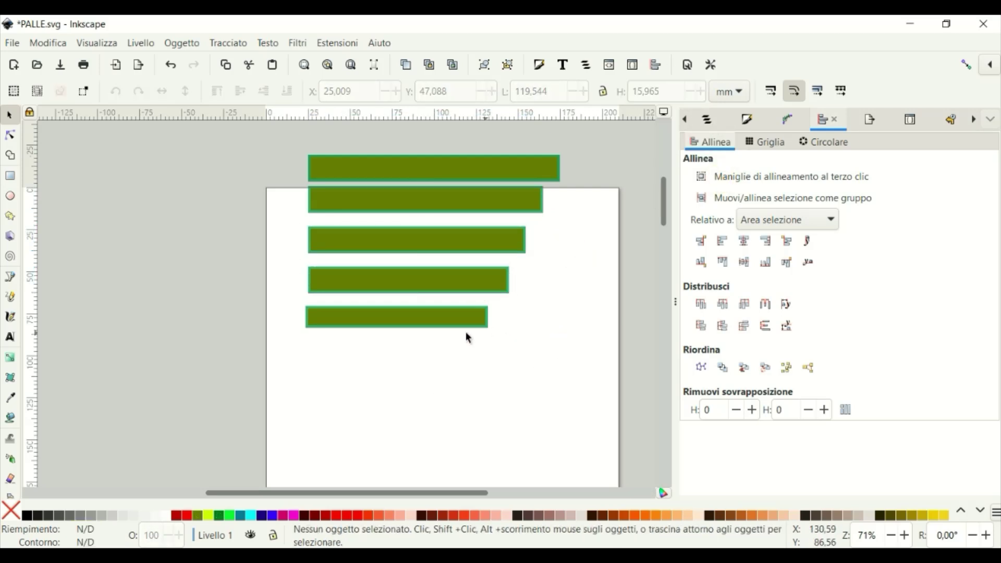
pyautogui.click(504, 167)
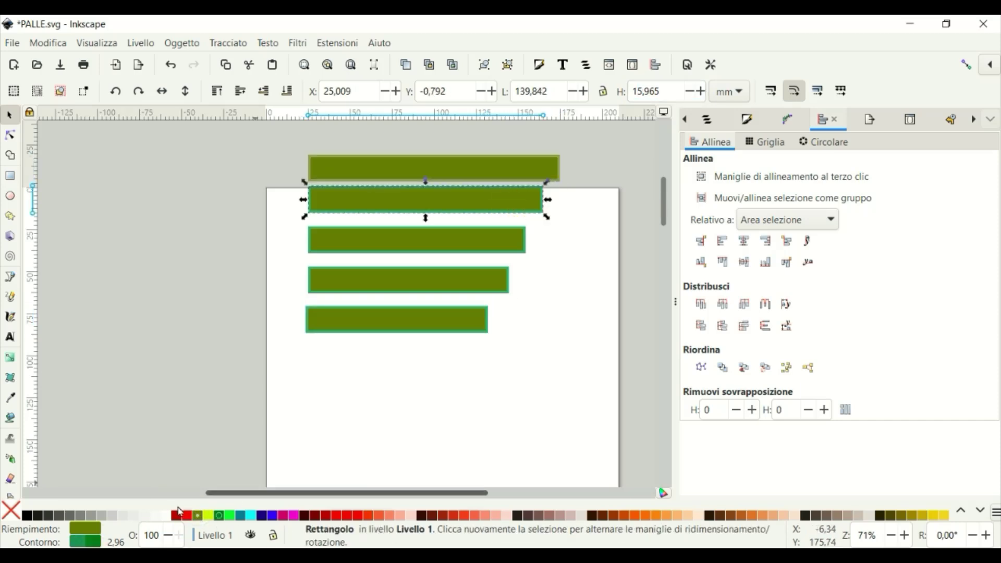
pyautogui.press('Tab')
pyautogui.press('Tab')
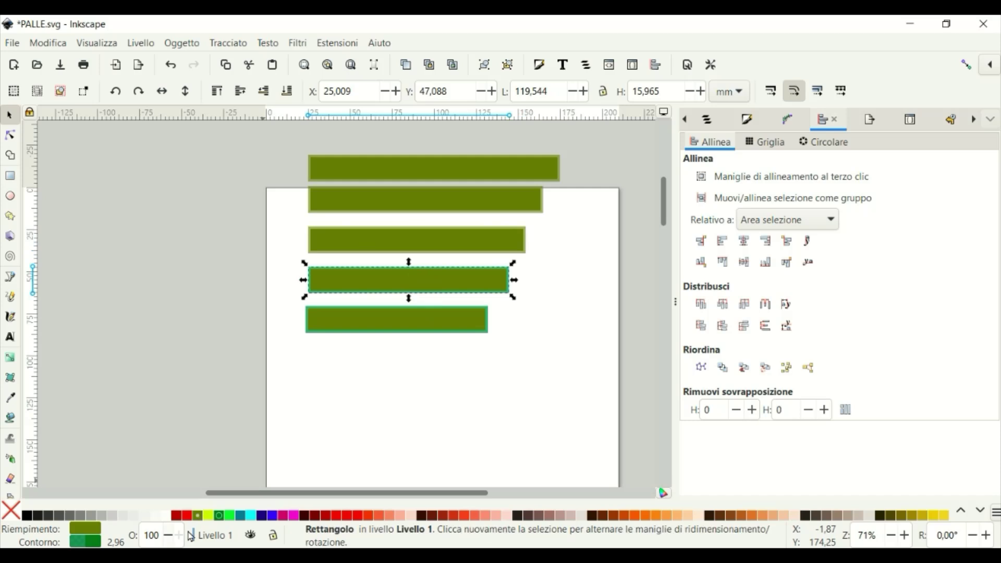
pyautogui.press('Tab')
# - Reorder the five bars so the widest sits at the bottom and the narrowest on top
pyautogui.click(533, 369)
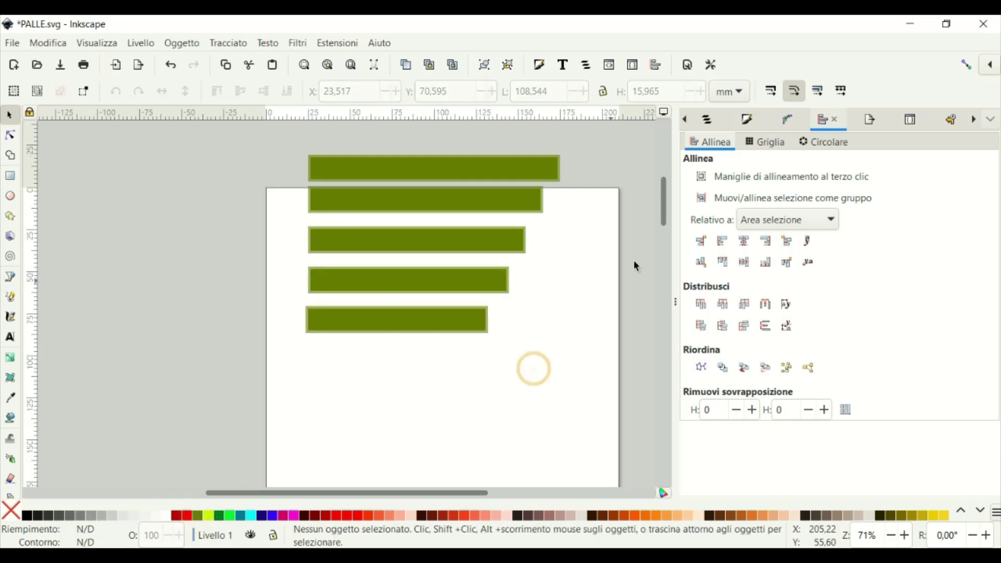
pyautogui.scroll(3, 666, 213)
pyautogui.moveTo(277, 175); pyautogui.dragTo(621, 457)
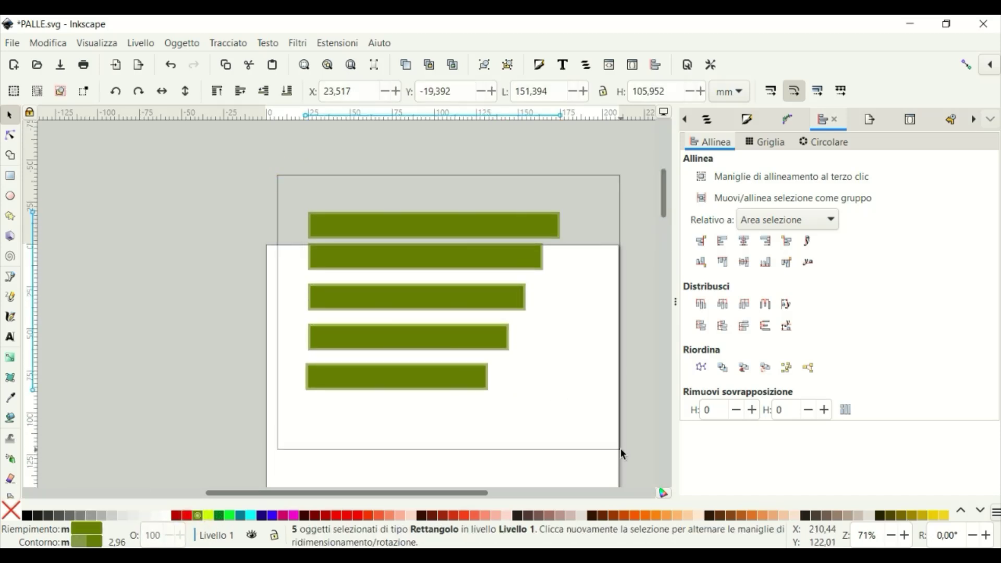
pyautogui.moveTo(547, 225); pyautogui.dragTo(503, 454)
pyautogui.moveTo(444, 386); pyautogui.dragTo(468, 178)
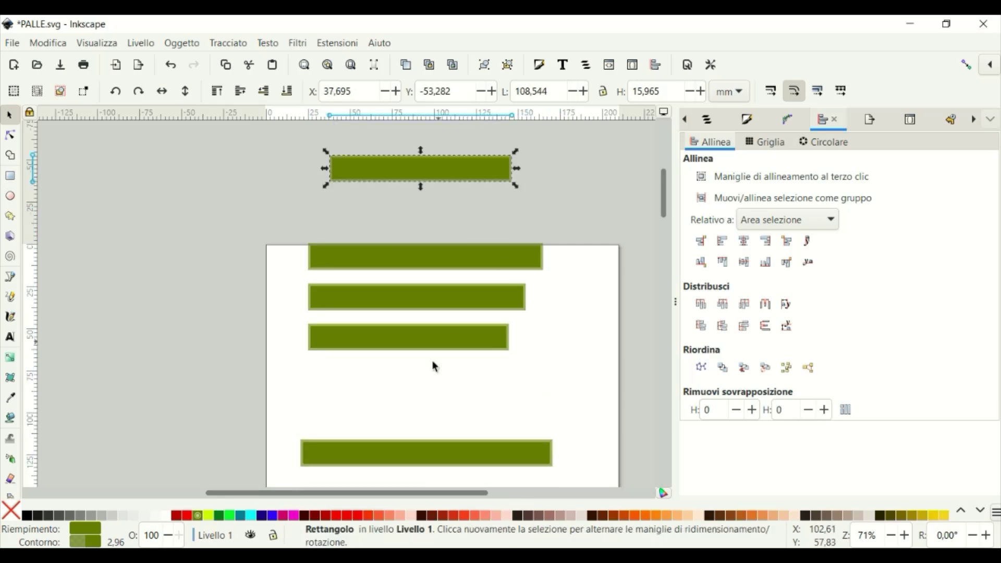
pyautogui.moveTo(439, 256); pyautogui.dragTo(441, 415)
pyautogui.moveTo(438, 337); pyautogui.dragTo(420, 205)
pyautogui.moveTo(453, 297); pyautogui.dragTo(471, 366)
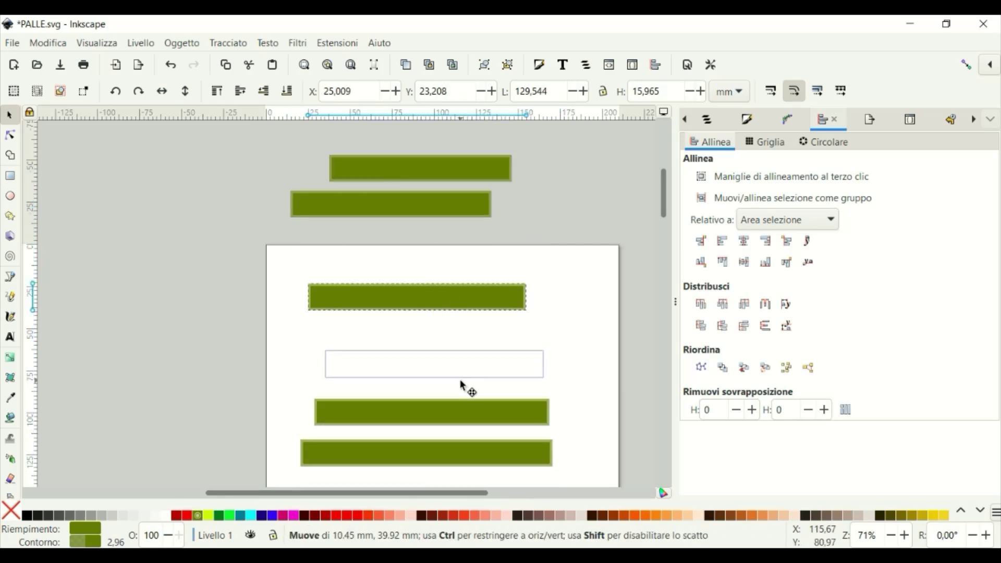
pyautogui.moveTo(425, 214); pyautogui.dragTo(472, 342)
pyautogui.moveTo(459, 168)
pyautogui.mouseDown()
pyautogui.moveTo(455, 274)
pyautogui.moveTo(464, 232)
pyautogui.mouseUp()
# - Duplicate a bar and narrow the copy to 99.544 mm wide
pyautogui.rightClick(454, 274)
pyautogui.click(481, 303)
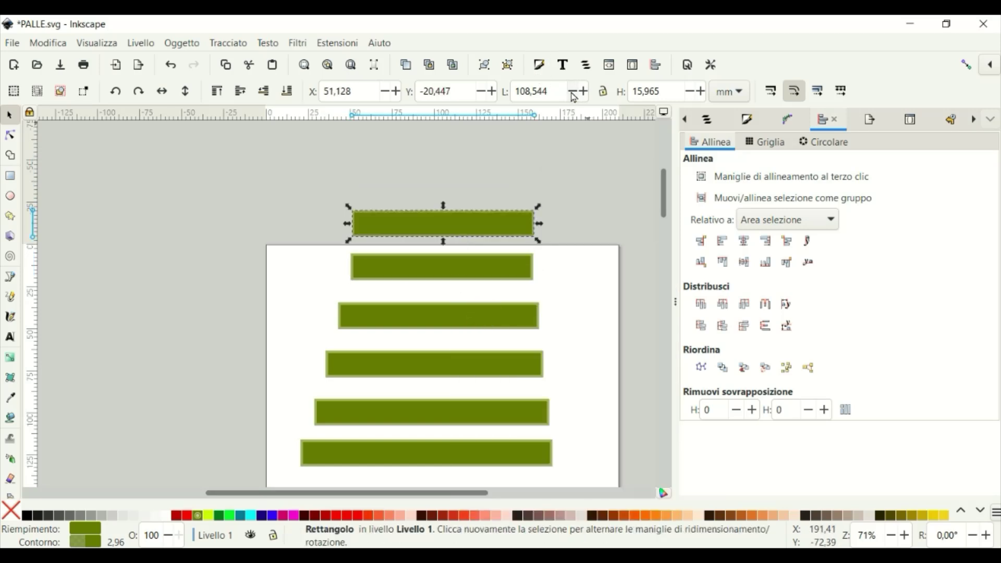
pyautogui.press('BackSpace')
pyautogui.write('0')
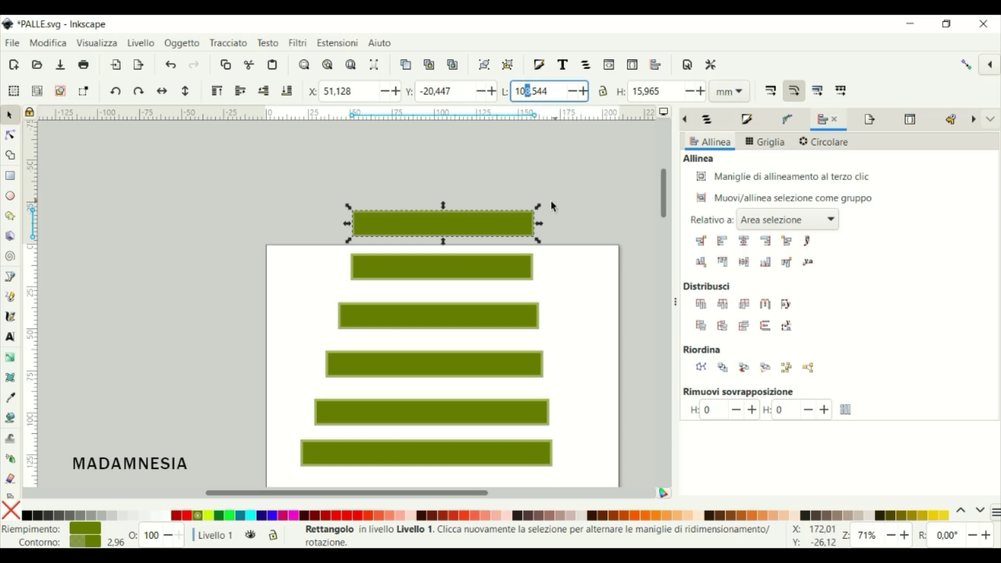
pyautogui.click(546, 177)
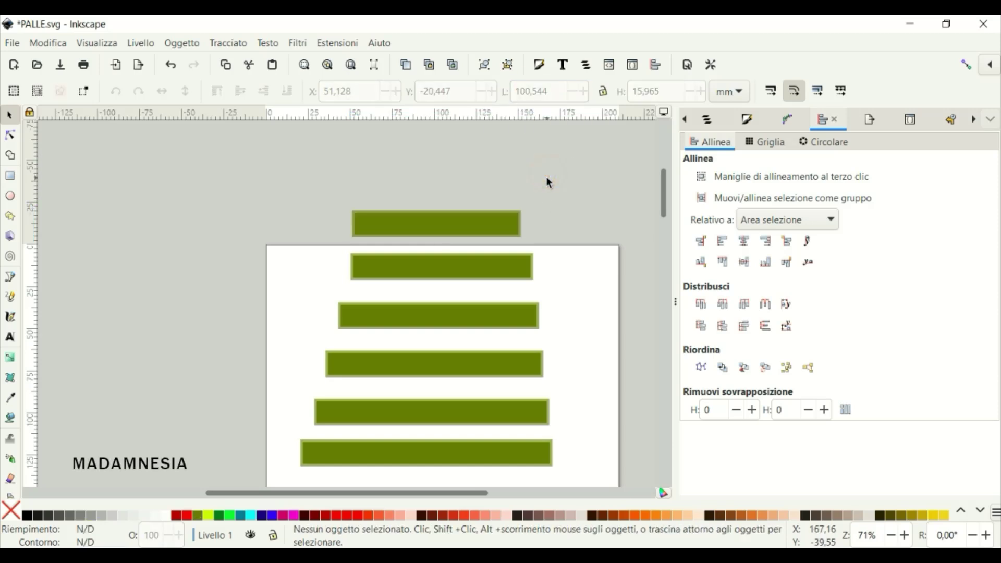
pyautogui.click(465, 227)
pyautogui.doubleClick(529, 92)
pyautogui.write('99')
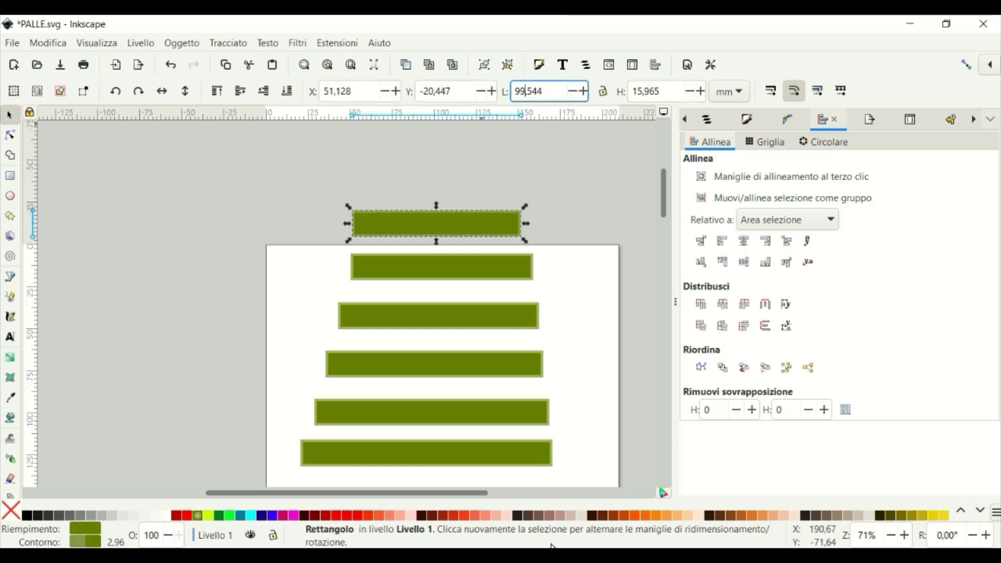
pyautogui.click(574, 215)
# - Place the 99.544 mm bar atop the stack and add an 88.544 mm bar above it
pyautogui.moveTo(477, 227)
pyautogui.mouseDown()
pyautogui.moveTo(494, 215)
pyautogui.moveTo(483, 175)
pyautogui.mouseUp()
pyautogui.rightClick(514, 225)
pyautogui.click(550, 286)
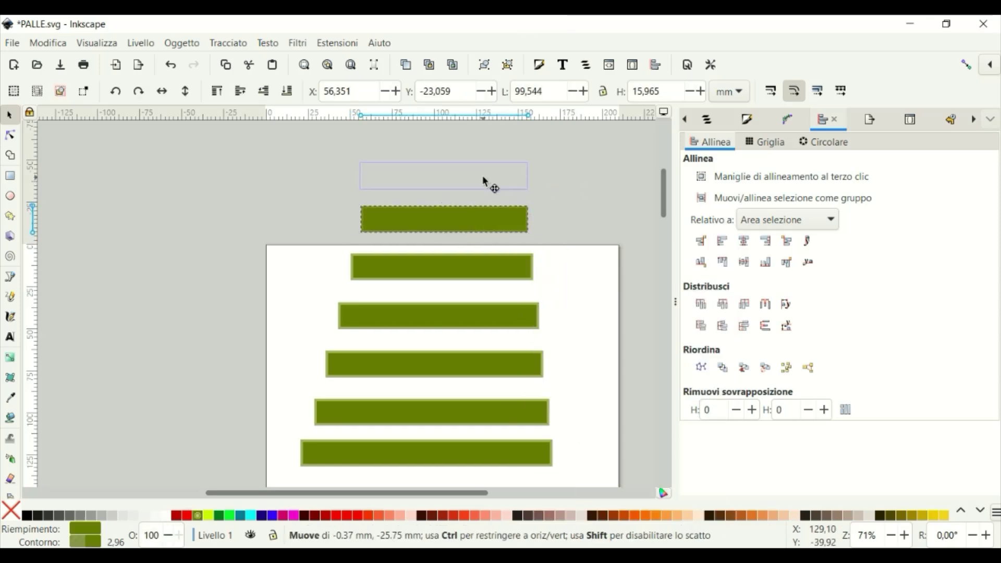
pyautogui.doubleClick(518, 91)
pyautogui.write('88')
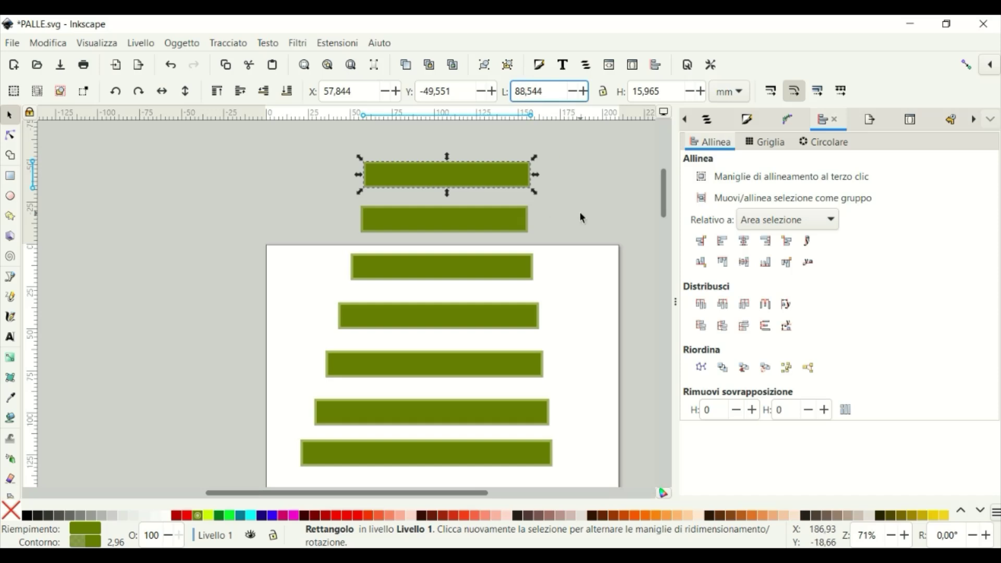
pyautogui.click(579, 211)
pyautogui.moveTo(464, 179); pyautogui.dragTo(474, 170)
# - Shift the whole stack down onto the page and add a 78.544 mm bar on top
pyautogui.scroll(-1, 662, 194)
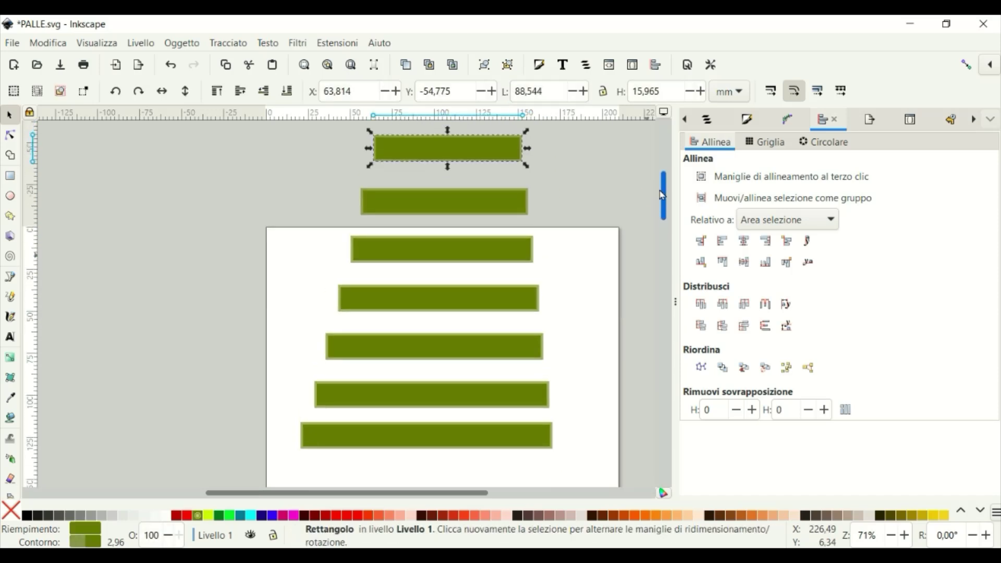
pyautogui.click(891, 536)
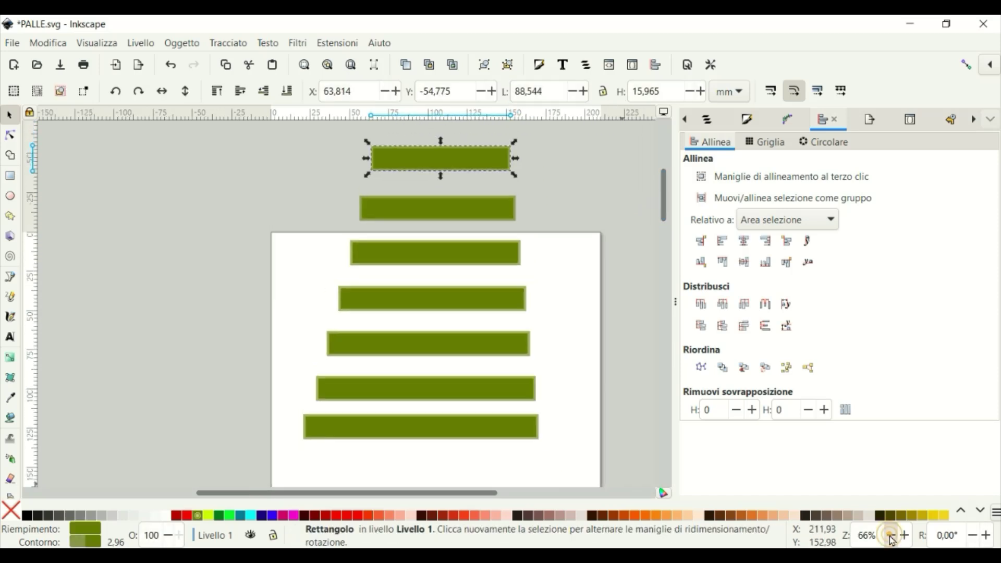
pyautogui.moveTo(285, 161); pyautogui.dragTo(590, 452)
pyautogui.moveTo(425, 229)
pyautogui.mouseDown()
pyautogui.moveTo(436, 338)
pyautogui.moveTo(442, 288)
pyautogui.mouseUp()
pyautogui.click(435, 314)
pyautogui.rightClick(435, 314)
pyautogui.click(459, 87)
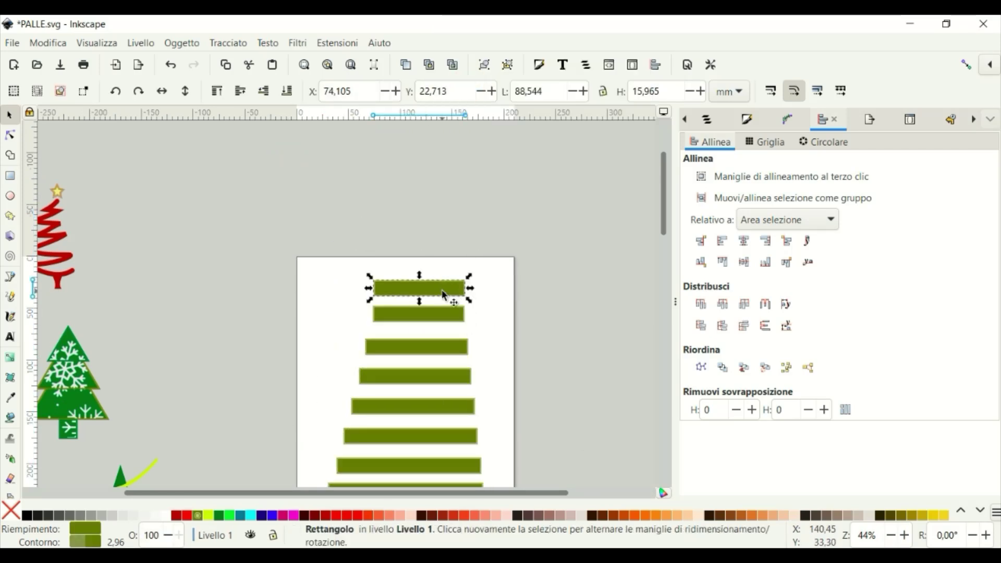
pyautogui.click(495, 379)
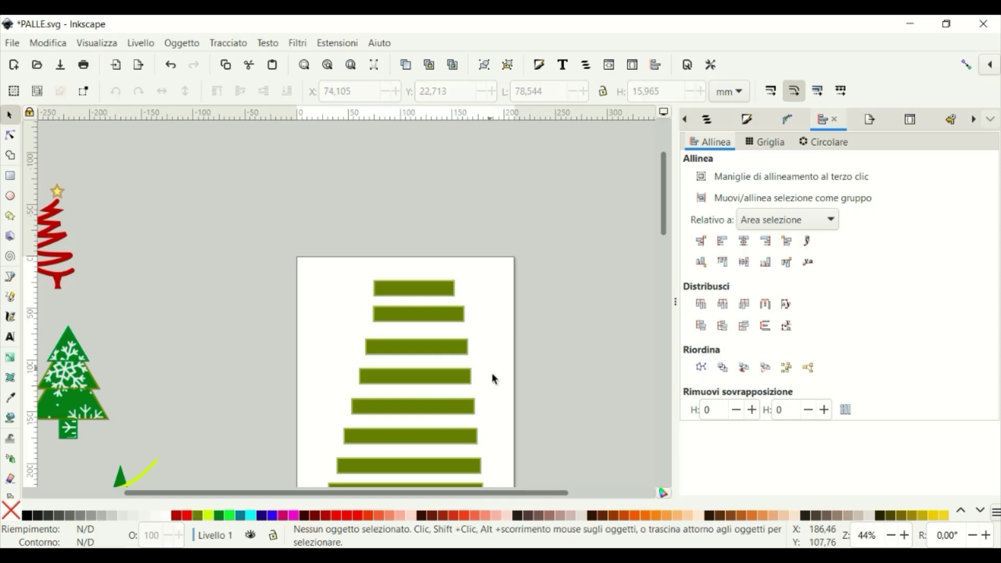
pyautogui.moveTo(663, 198); pyautogui.dragTo(663, 215)
# - Align the eight bars' right edges, distribute their centres evenly vertically, then centre them on one axis
pyautogui.moveTo(646, 175); pyautogui.dragTo(276, 465)
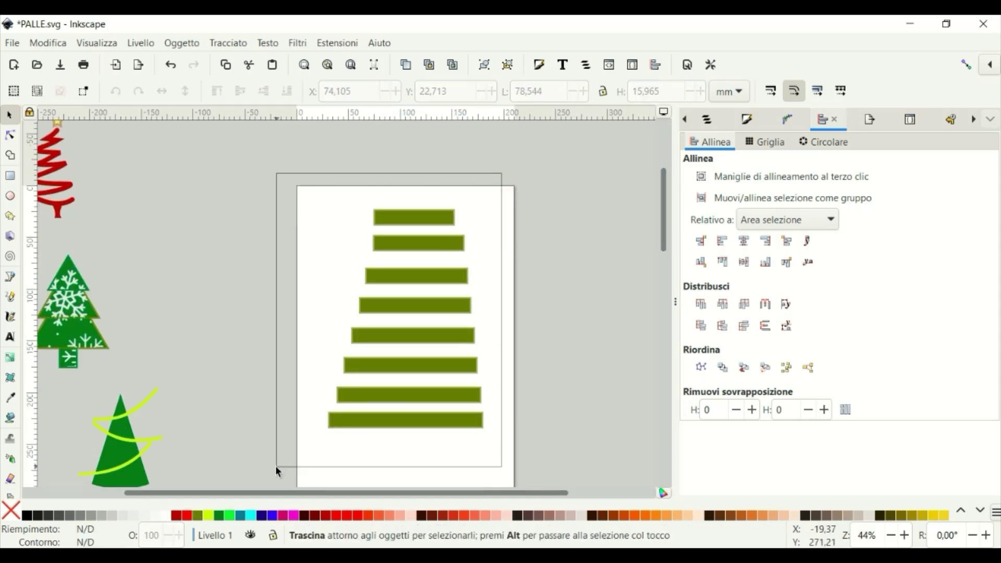
pyautogui.hotkey('ctrl', 'alt', 't')
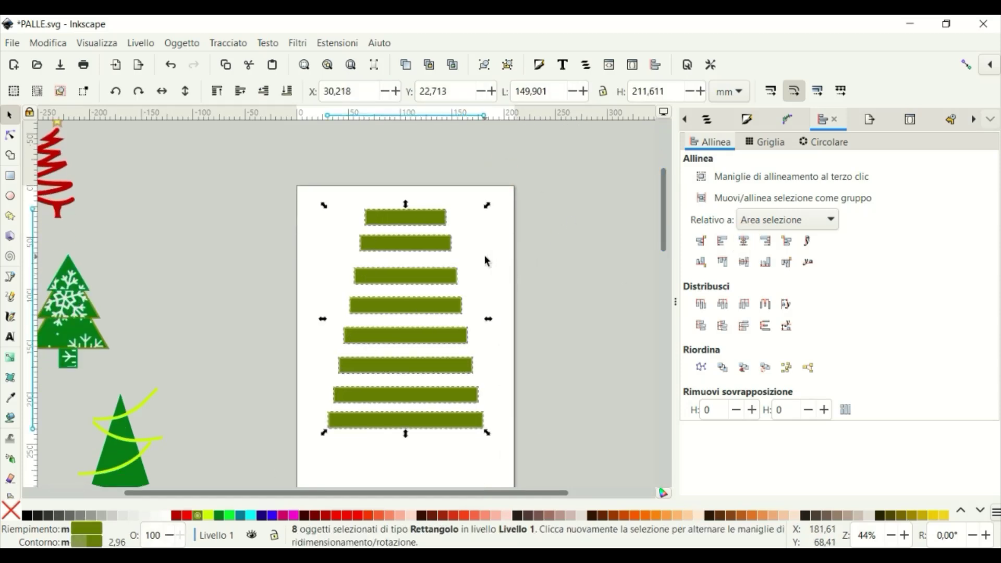
pyautogui.click(490, 255)
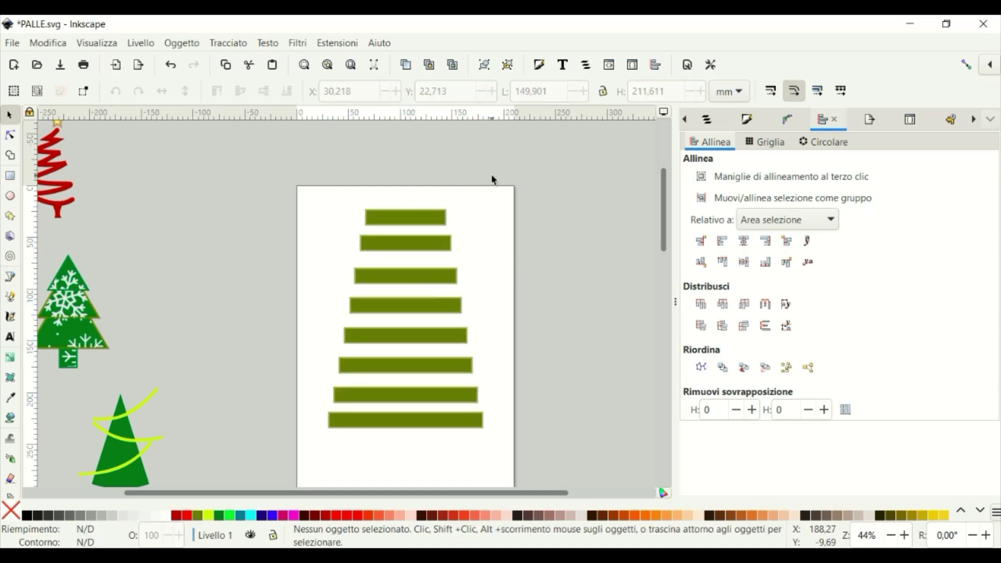
pyautogui.moveTo(491, 174); pyautogui.dragTo(296, 473)
pyautogui.click(722, 304)
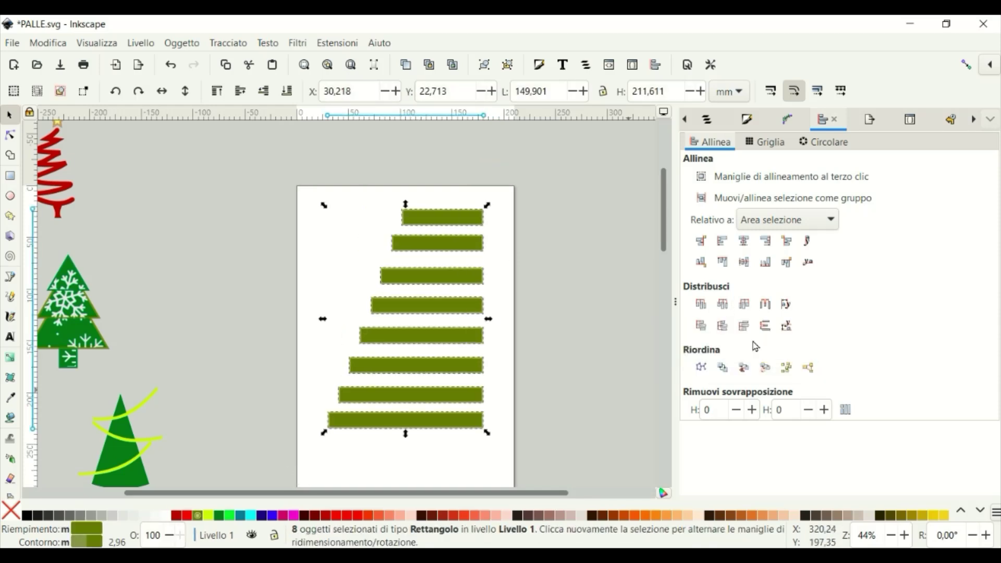
pyautogui.click(722, 326)
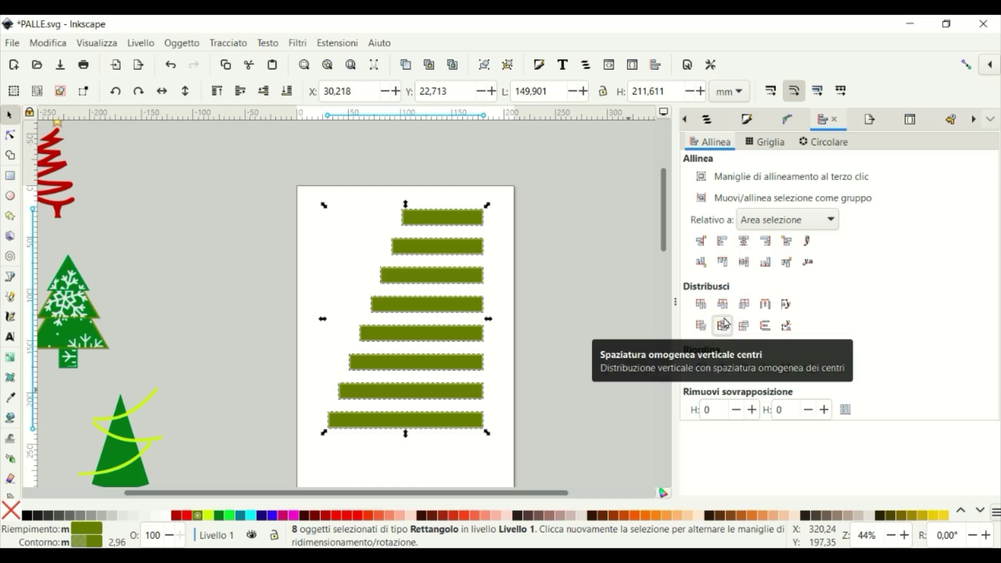
pyautogui.click(744, 240)
pyautogui.click(9, 276)
# - Draw a thin green triangular strip across the gap between the bottom two bars
pyautogui.click(334, 403)
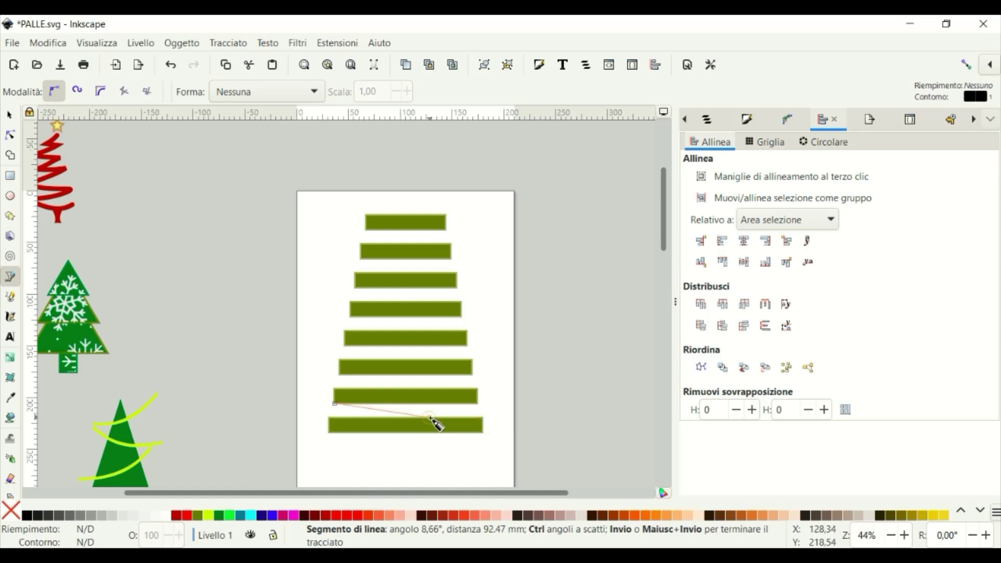
pyautogui.click(482, 419)
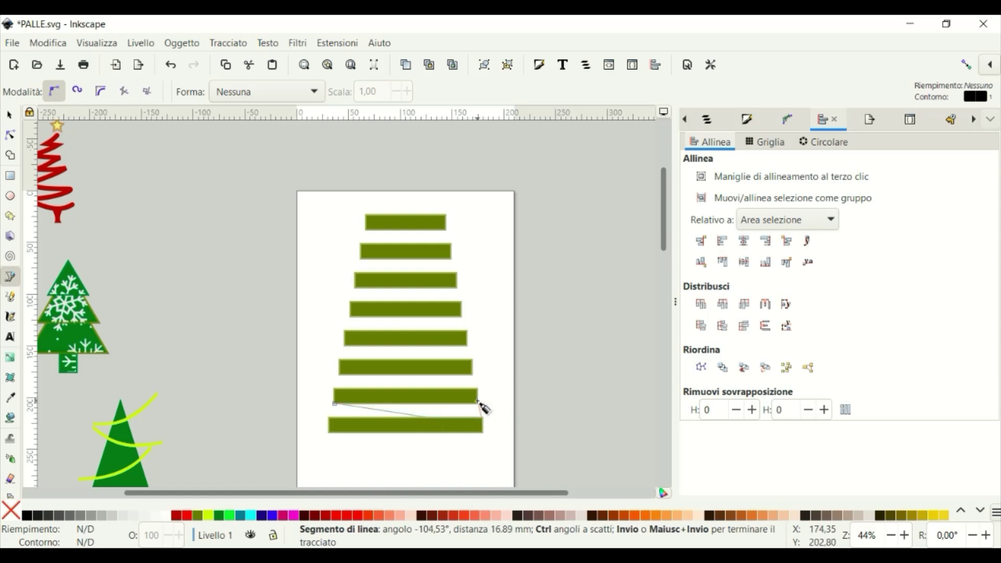
pyautogui.click(408, 405)
pyautogui.click(335, 404)
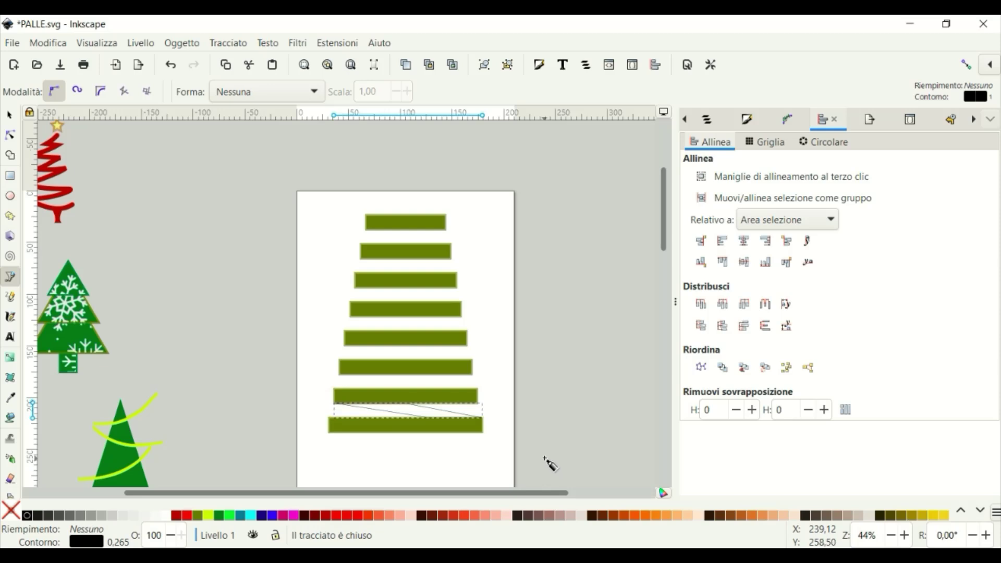
pyautogui.click(240, 516)
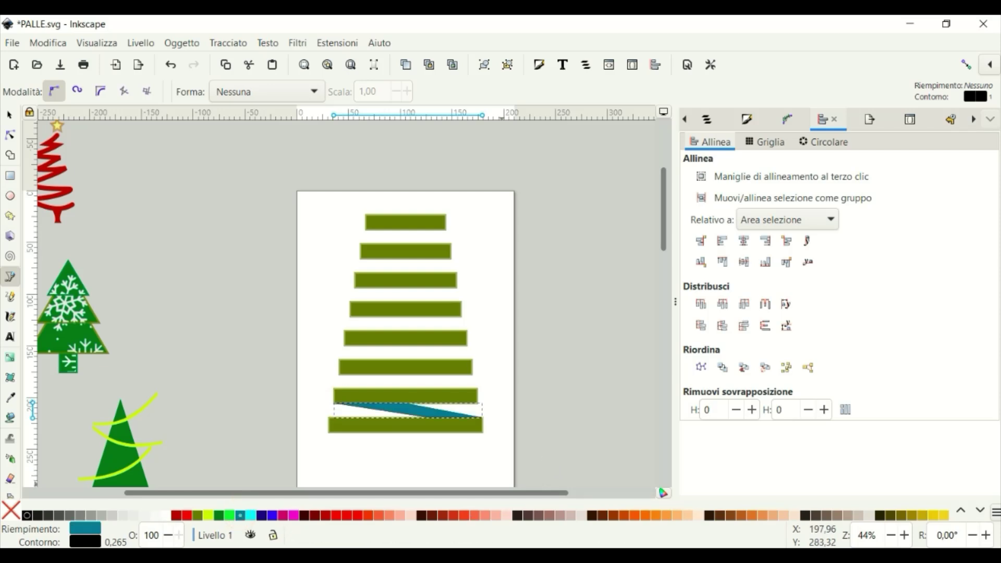
pyautogui.click(220, 515)
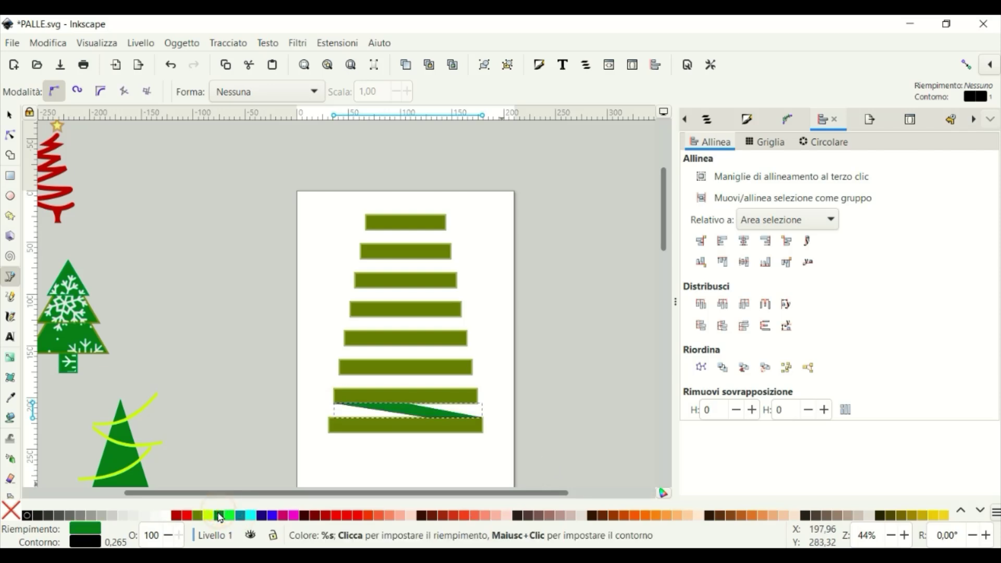
pyautogui.click(20, 116)
# - Duplicate the strip, move the copy up one gap, and narrow it to fit
pyautogui.rightClick(414, 411)
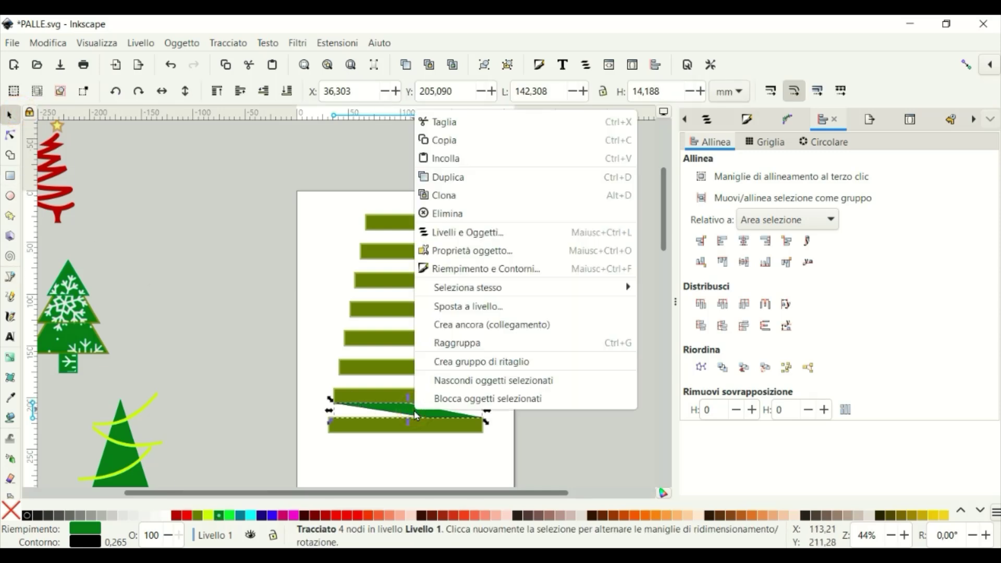
pyautogui.click(451, 174)
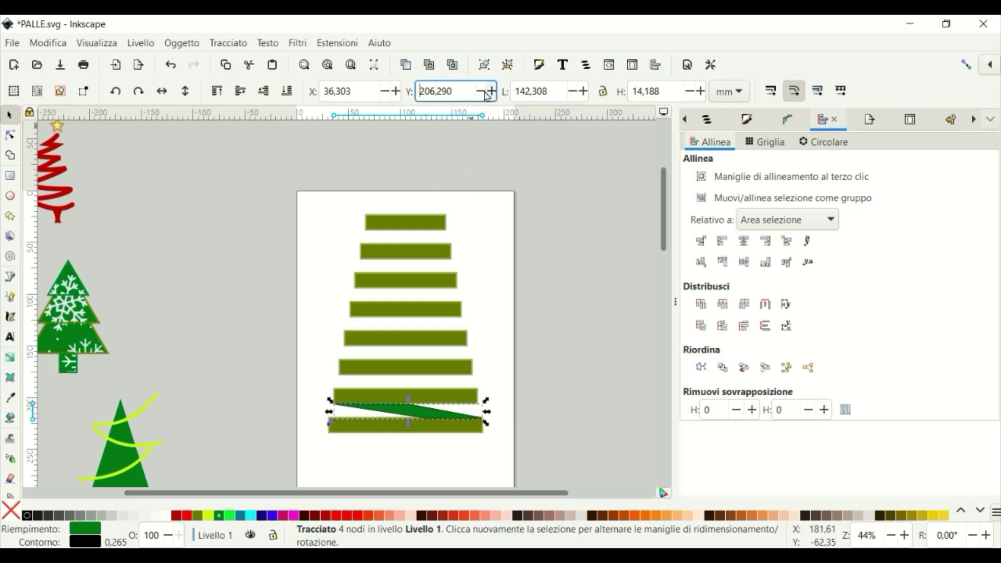
pyautogui.moveTo(484, 95); pyautogui.dragTo(484, 95)
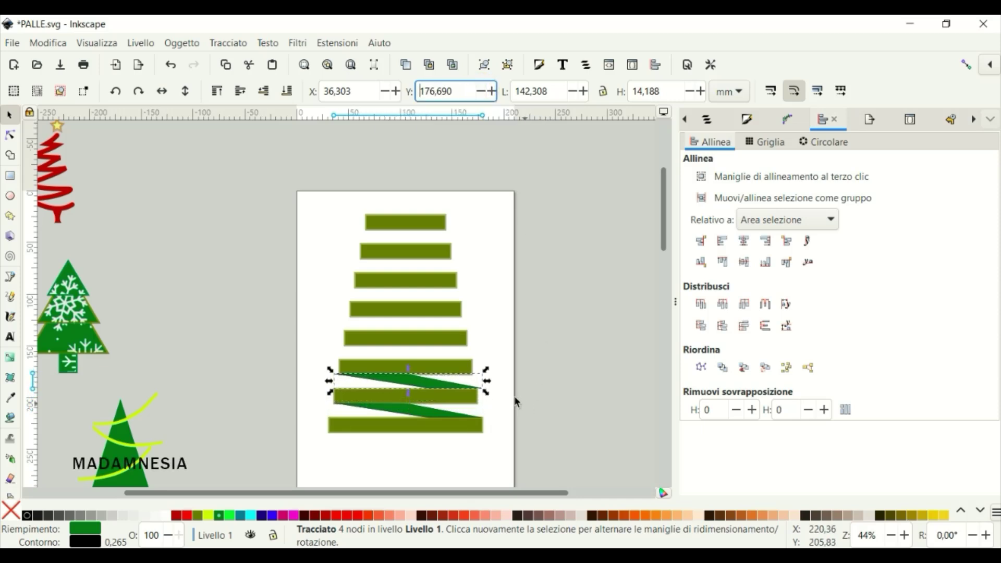
pyautogui.moveTo(491, 388); pyautogui.dragTo(480, 384)
pyautogui.moveTo(329, 381); pyautogui.dragTo(339, 384)
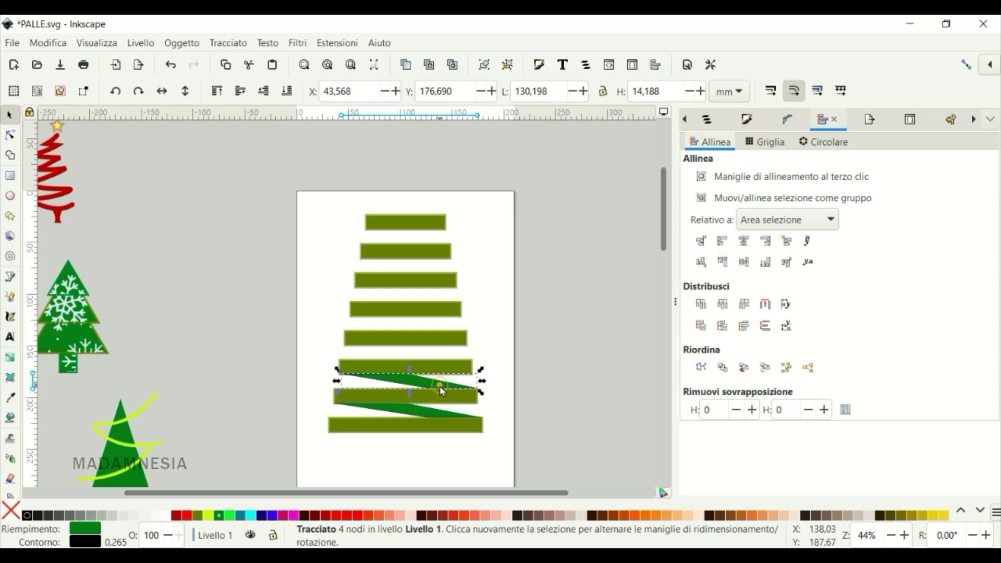
pyautogui.scroll(-3, 570, 91)
pyautogui.scroll(-3, 570, 92)
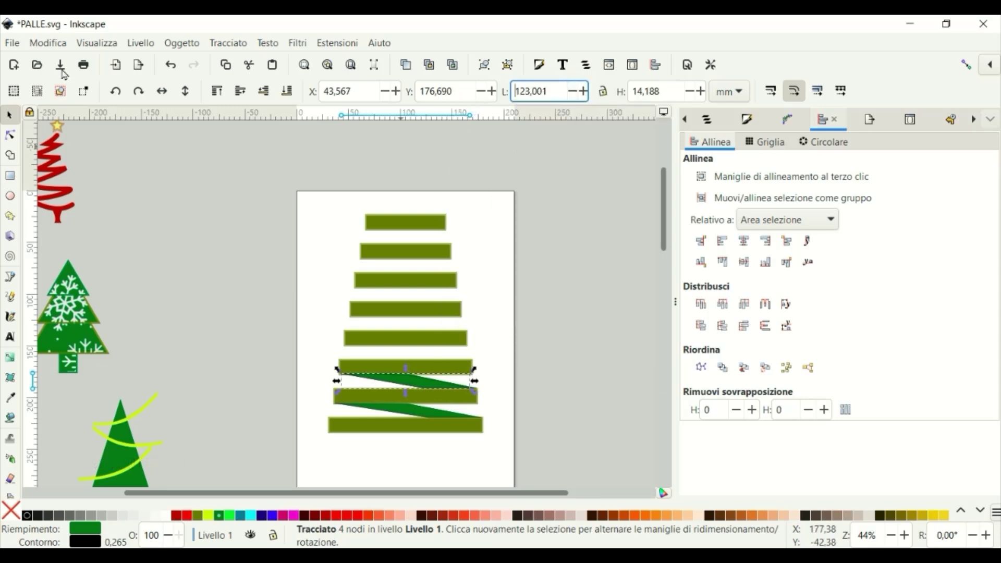
pyautogui.rightClick(433, 389)
pyautogui.click(428, 386)
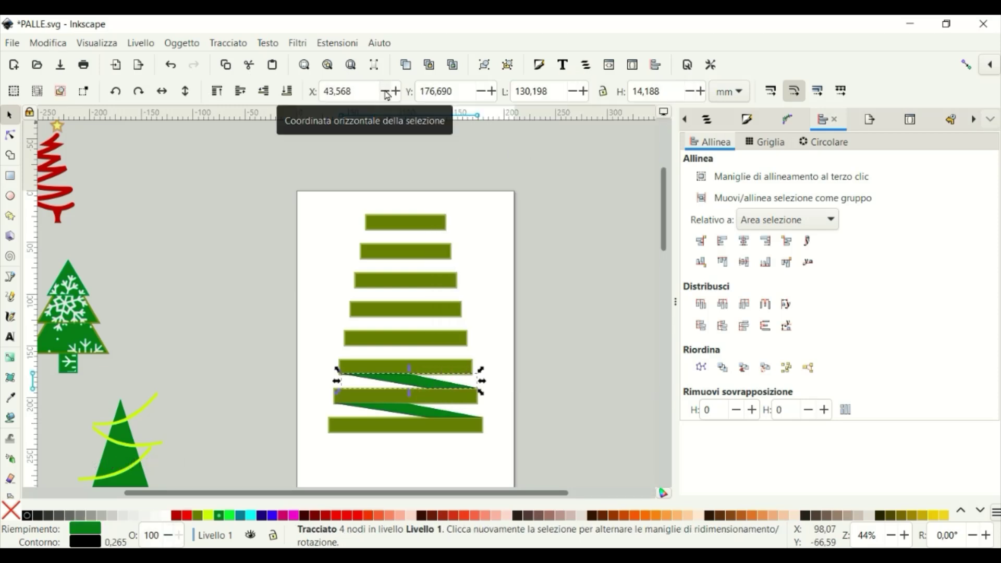
pyautogui.scroll(-3, 484, 93)
pyautogui.scroll(-10, 484, 93)
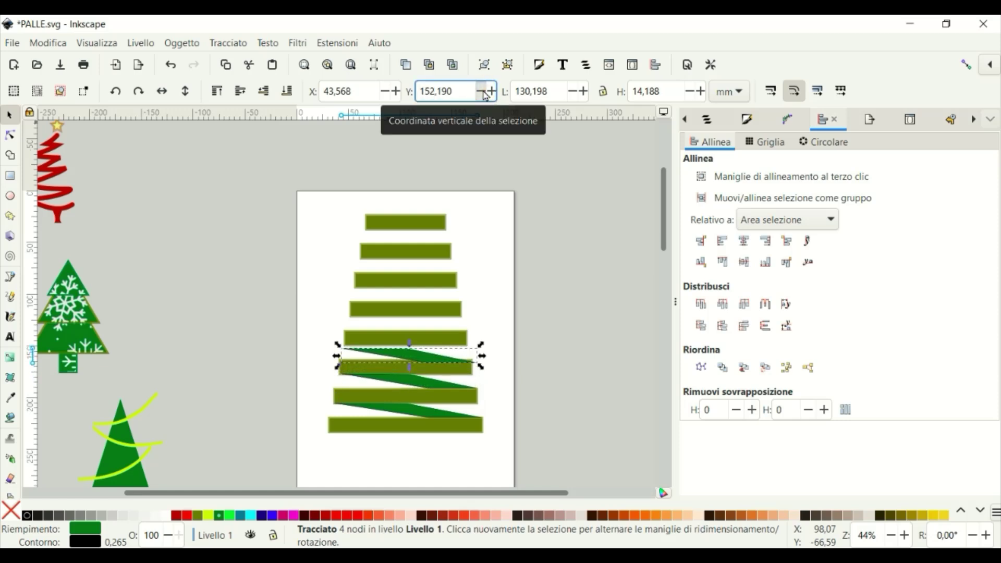
pyautogui.moveTo(483, 359); pyautogui.dragTo(475, 356)
# - Add two more narrowed strip copies for the next gaps up the tree
pyautogui.rightClick(417, 354)
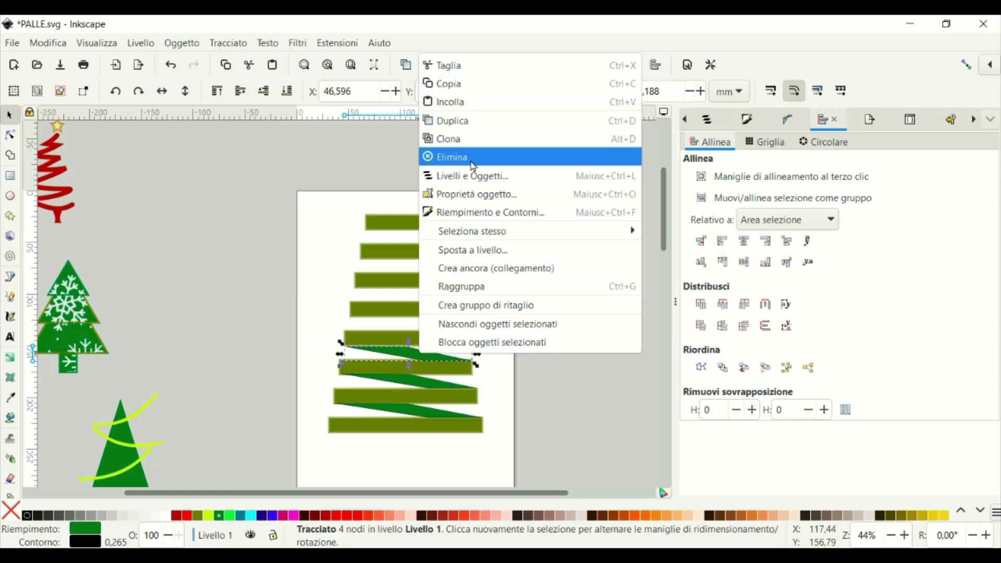
pyautogui.click(484, 94)
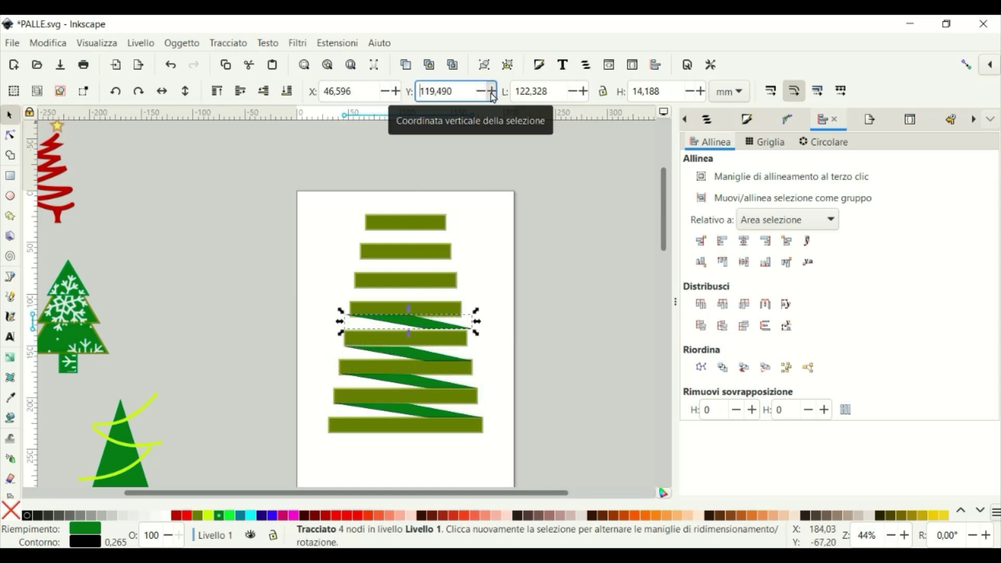
pyautogui.moveTo(476, 323); pyautogui.dragTo(471, 323)
pyautogui.moveTo(340, 323); pyautogui.dragTo(345, 324)
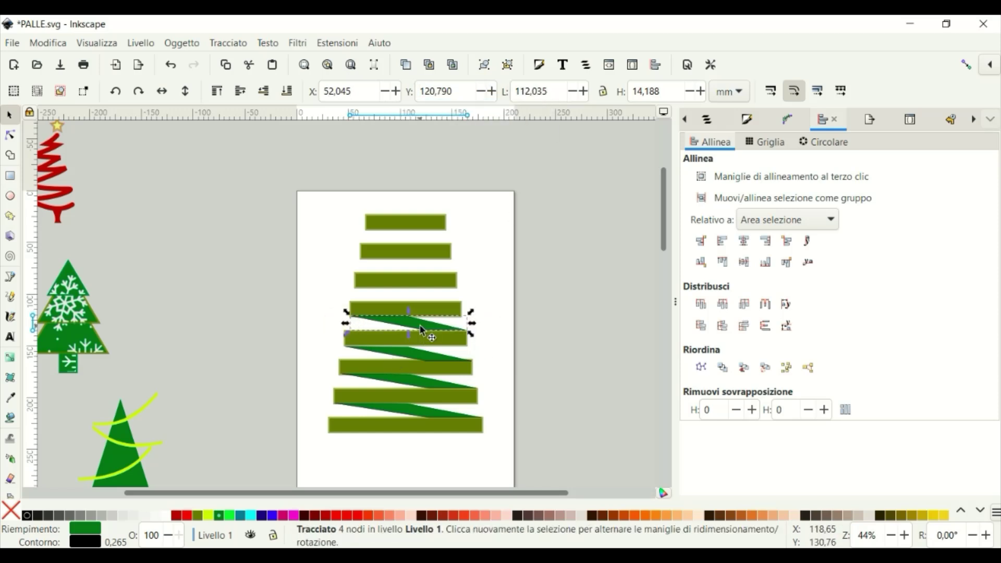
pyautogui.rightClick(419, 324)
pyautogui.click(570, 97)
pyautogui.write('108,237')
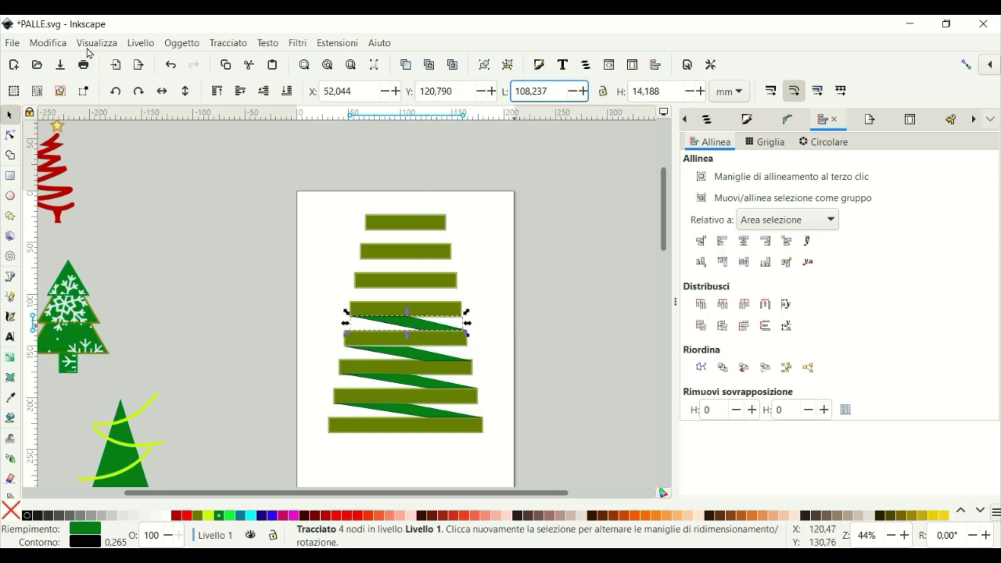
pyautogui.click(47, 43)
pyautogui.click(58, 59)
pyautogui.click(480, 91)
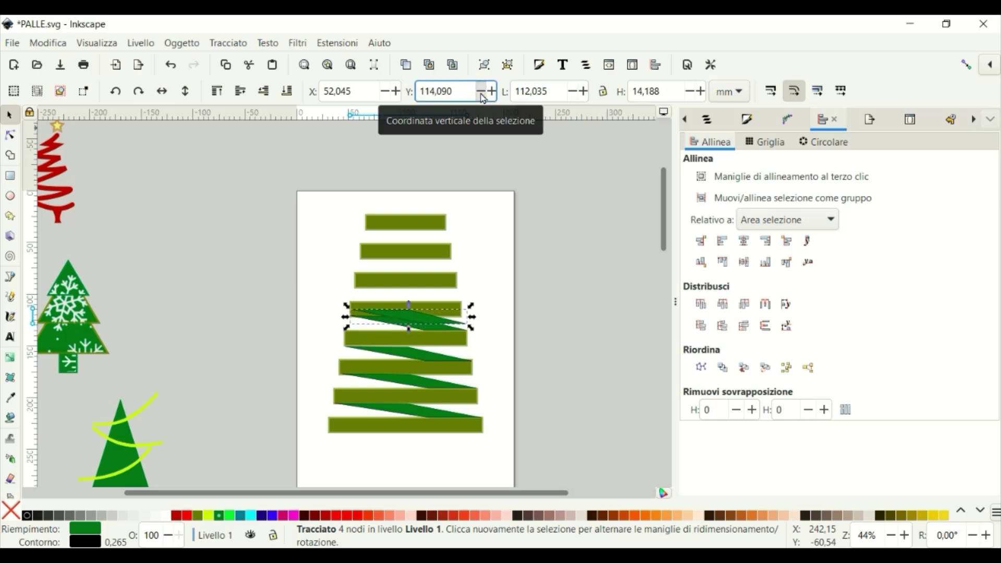
pyautogui.moveTo(476, 301); pyautogui.dragTo(469, 293)
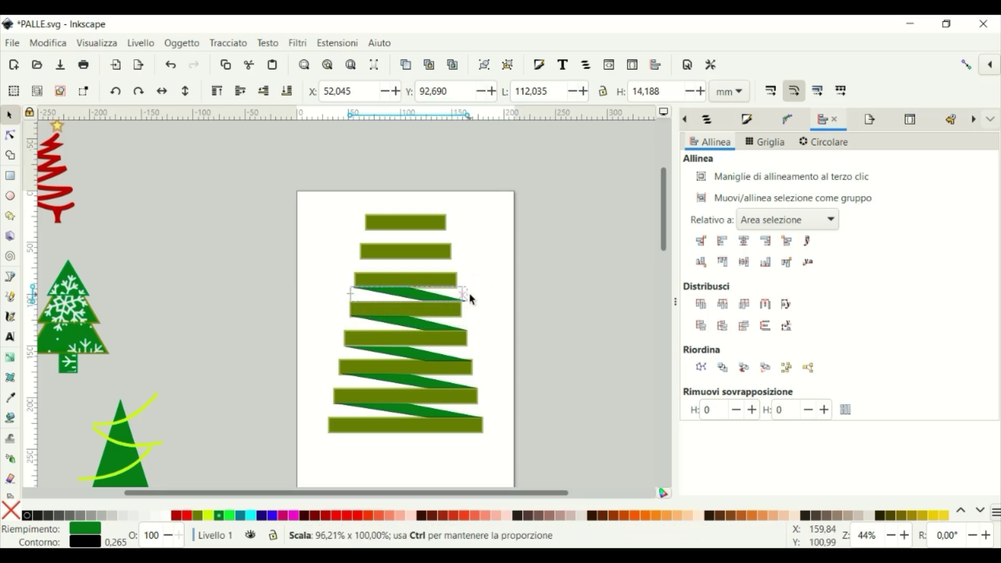
pyautogui.moveTo(346, 293); pyautogui.dragTo(354, 296)
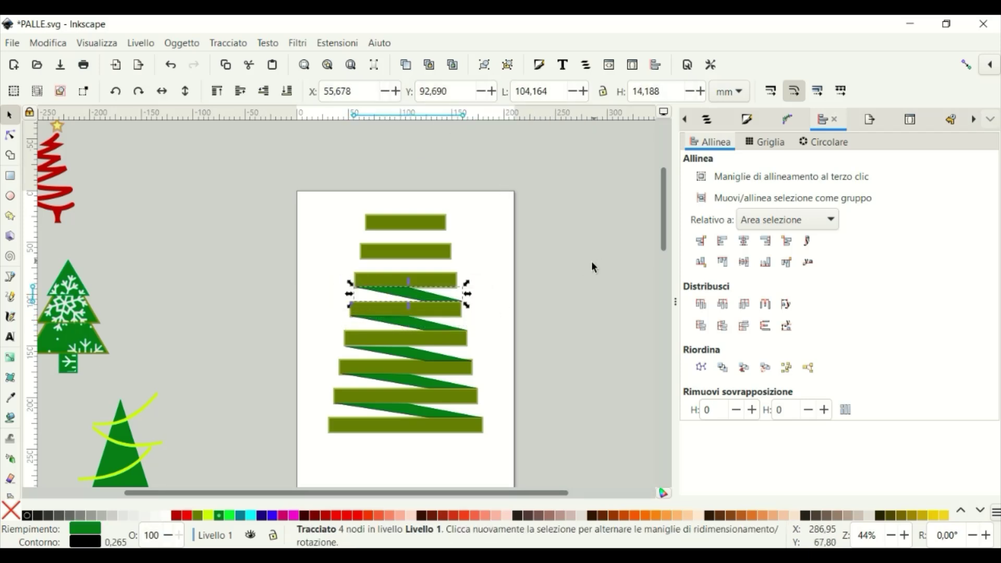
# - Move further narrowed strip copies up into the remaining gaps between shorter bars
pyautogui.click(412, 355)
pyautogui.click(480, 91)
pyautogui.press('Escape')
pyautogui.click(429, 364)
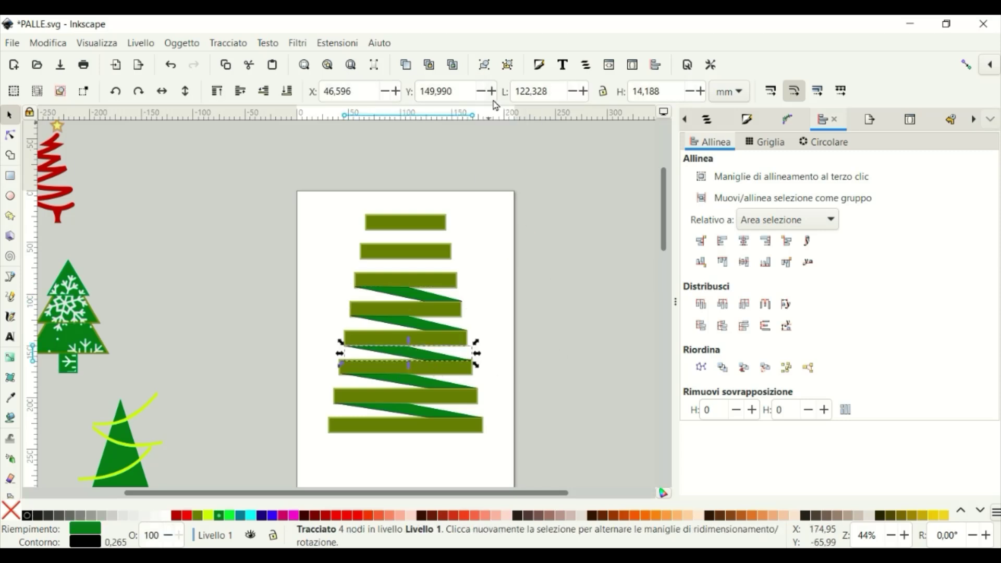
pyautogui.click(422, 295)
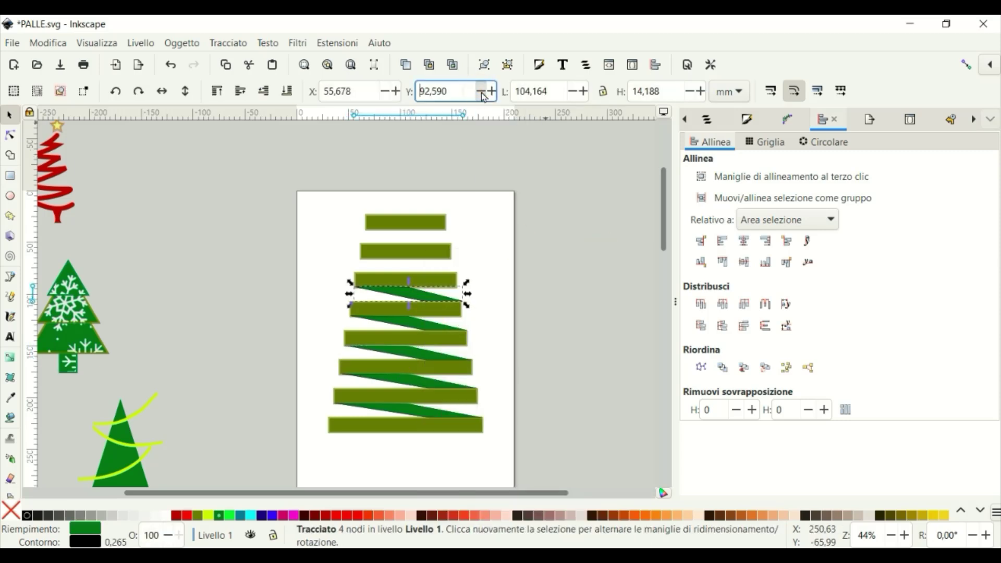
pyautogui.click(484, 96)
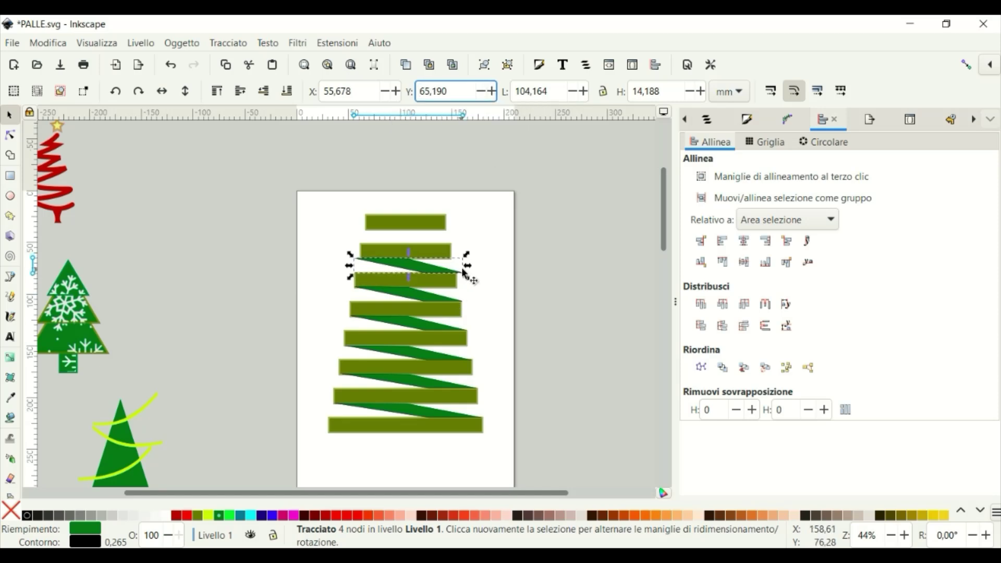
pyautogui.moveTo(349, 265); pyautogui.dragTo(357, 263)
pyautogui.rightClick(358, 262)
pyautogui.press('Escape')
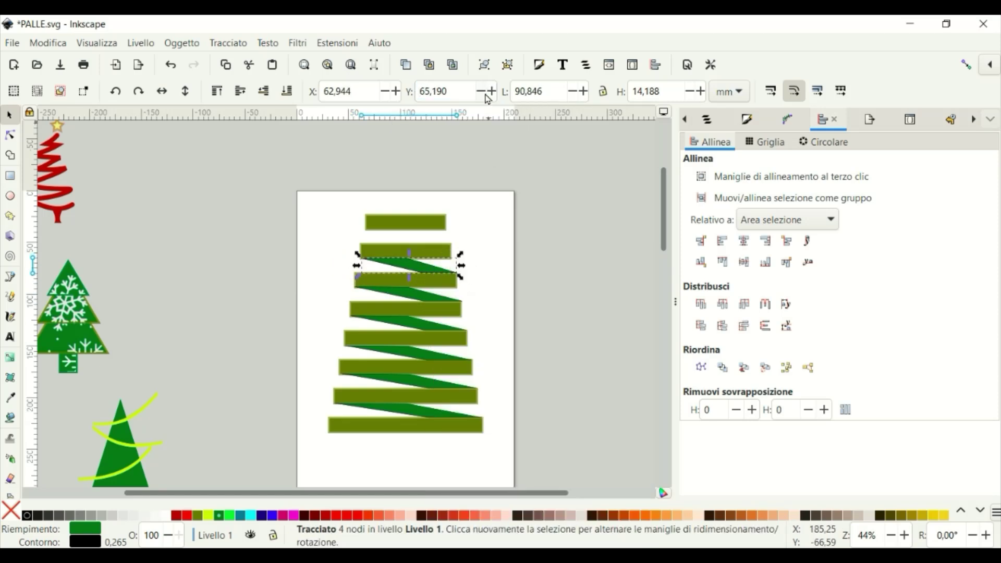
pyautogui.click(484, 96)
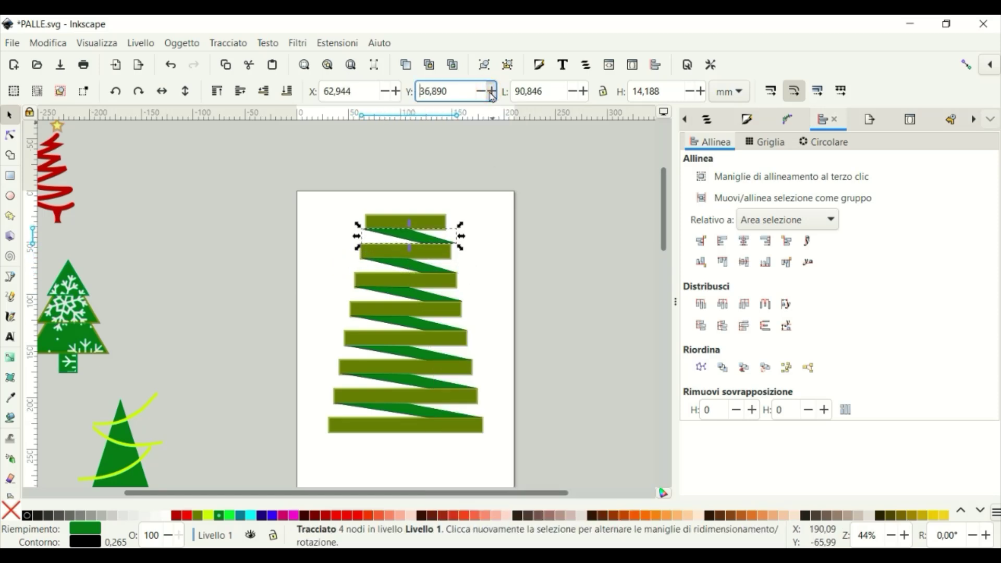
pyautogui.click(491, 91)
pyautogui.moveTo(460, 236); pyautogui.dragTo(455, 236)
pyautogui.moveTo(356, 236); pyautogui.dragTo(361, 236)
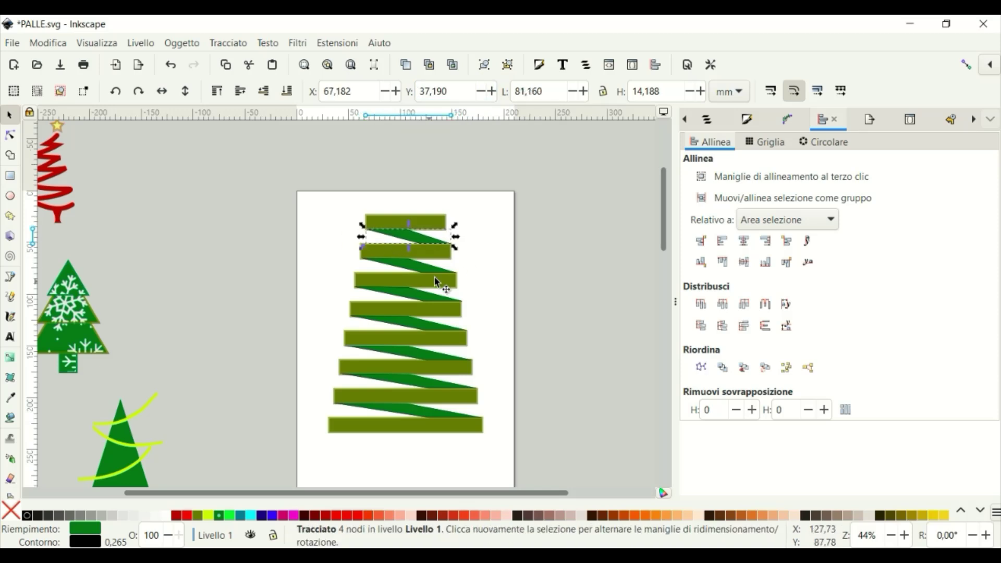
# - Fine-tune the bottom strip's position and raise the topmost strip up to the top bar
pyautogui.click(442, 427)
pyautogui.click(491, 92)
pyautogui.click(537, 252)
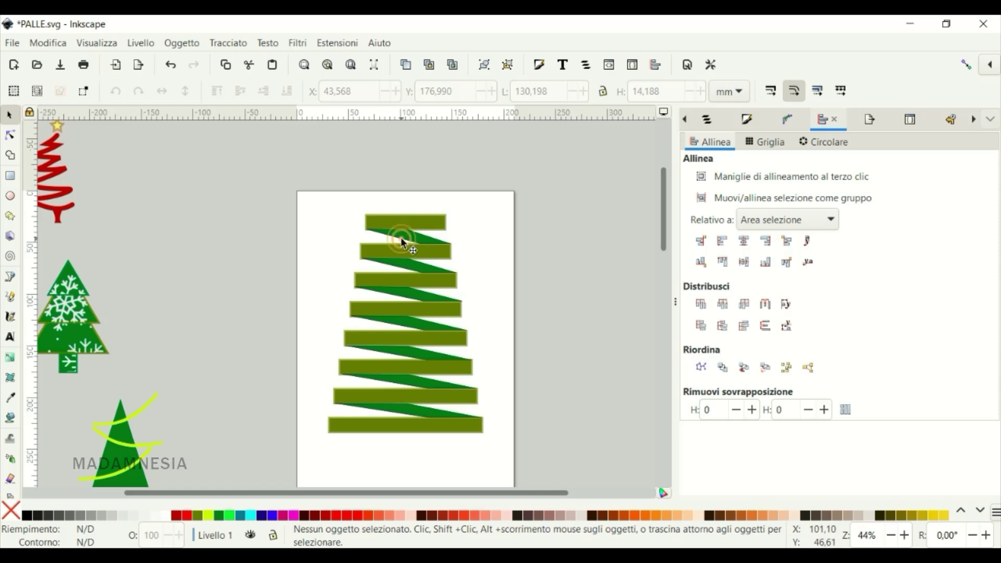
pyautogui.click(402, 241)
pyautogui.click(479, 91)
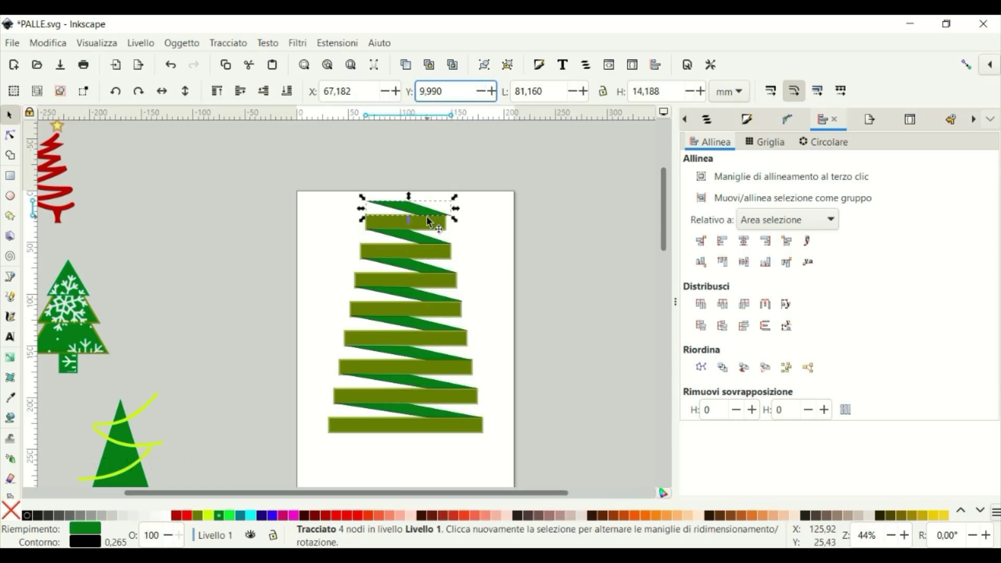
pyautogui.press('Escape')
# - Move the spare strip above the page and draw a half triangle at the treetop with the pen
pyautogui.moveTo(418, 217); pyautogui.dragTo(418, 165)
pyautogui.keyDown('ctrl'); pyautogui.scroll(3, 465, 137); pyautogui.keyUp('ctrl')
pyautogui.press('b')
pyautogui.click(303, 317)
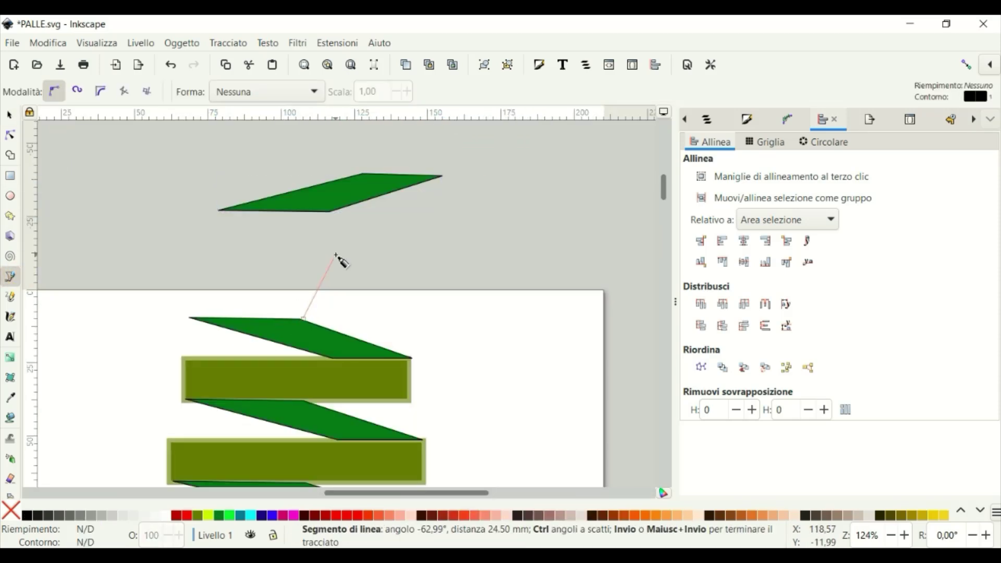
pyautogui.click(303, 265)
pyautogui.click(189, 317)
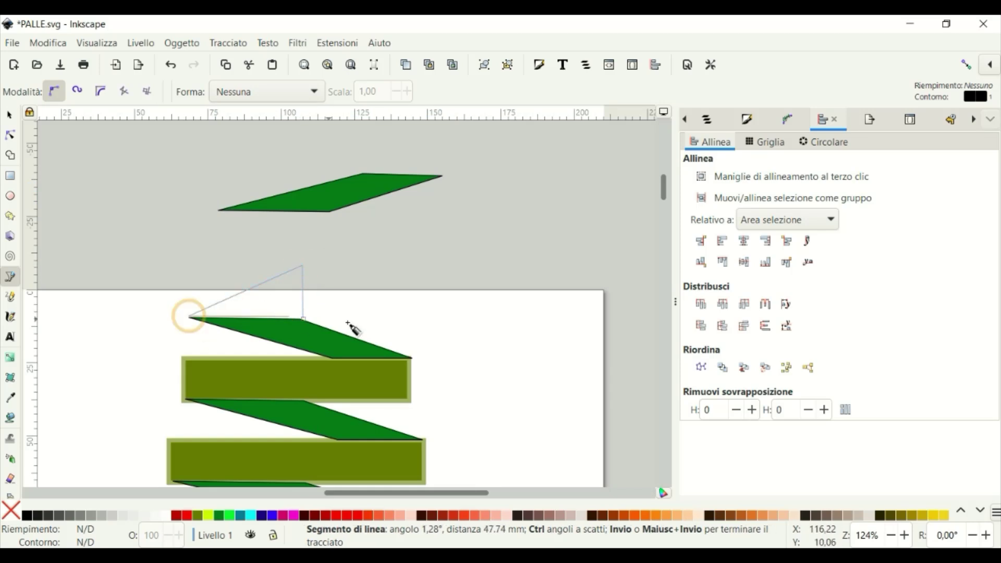
pyautogui.click(303, 318)
# - Give the half triangle the tree's green fill and outline using the Dropper
pyautogui.click(9, 397)
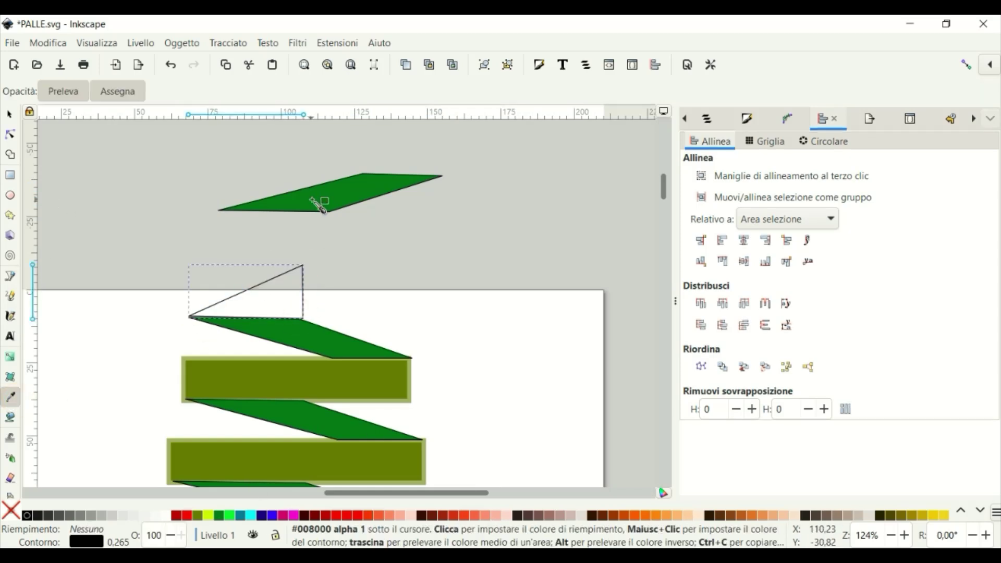
pyautogui.click(319, 203)
pyautogui.moveTo(400, 493); pyautogui.dragTo(359, 507)
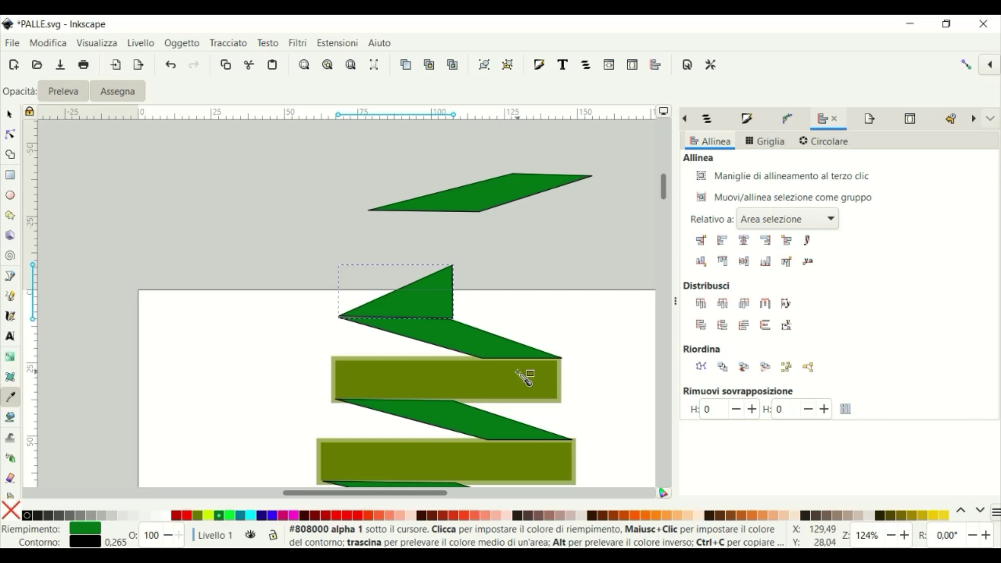
pyautogui.keyDown('shift'); pyautogui.click(447, 342); pyautogui.keyUp('shift')
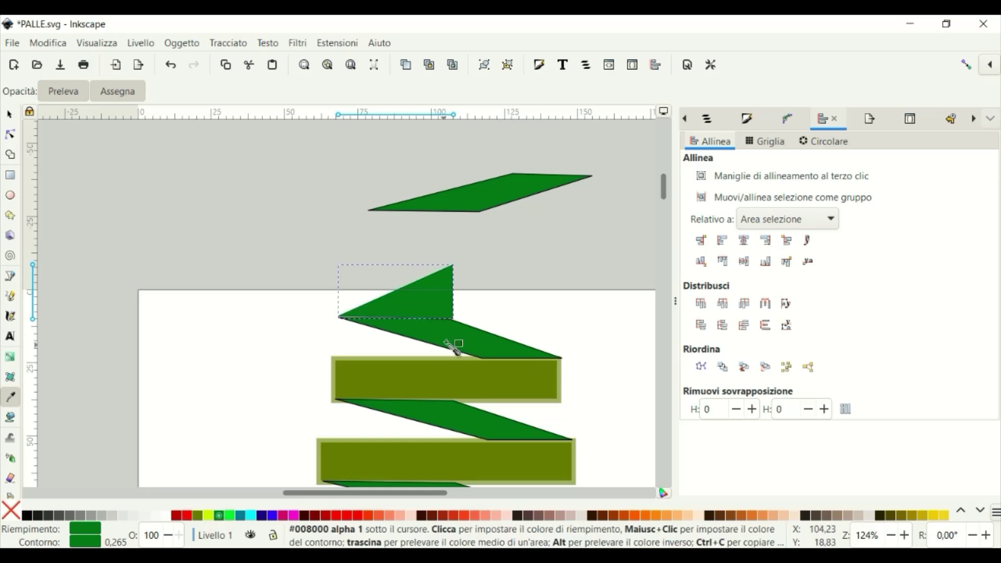
# - Duplicate the half triangle, flip it horizontally, and shift it right to complete the peak
pyautogui.press('s')
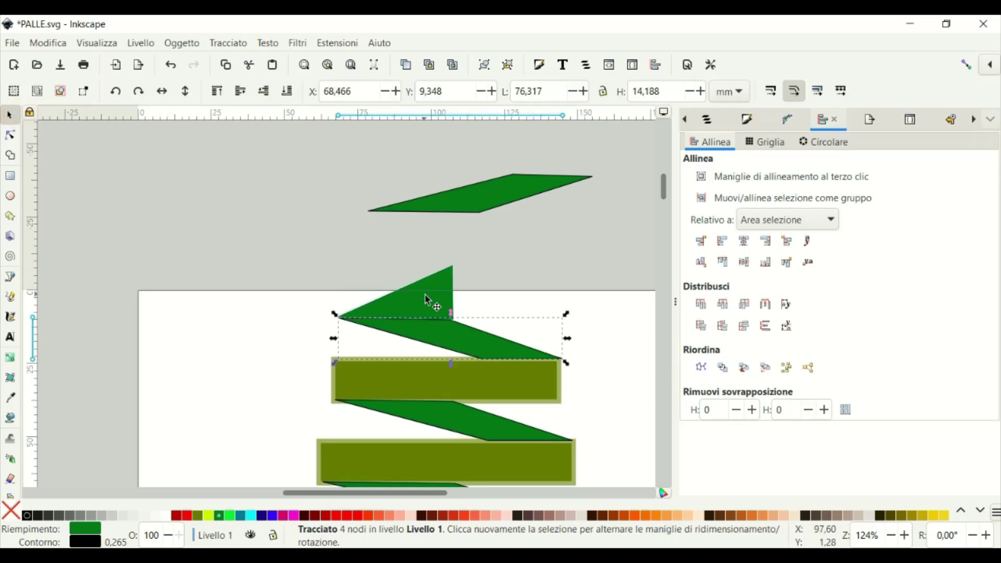
pyautogui.rightClick(424, 295)
pyautogui.click(461, 319)
pyautogui.press('h')
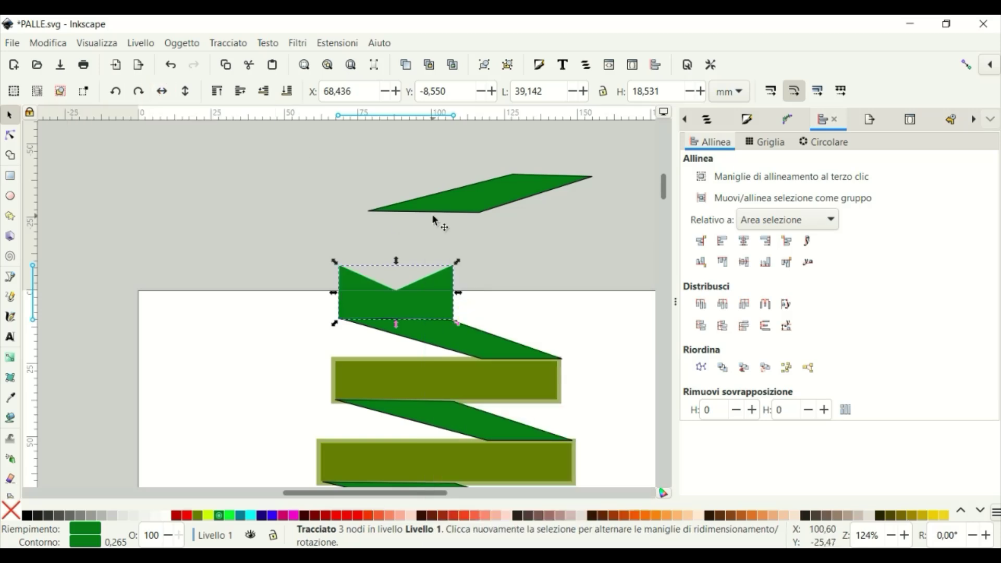
pyautogui.click(396, 93)
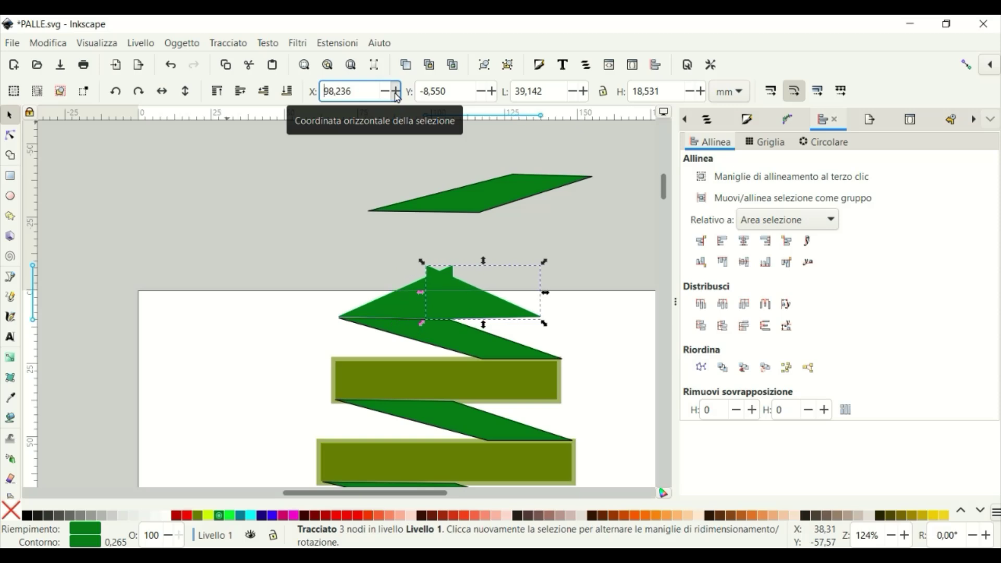
pyautogui.click(520, 196)
# - Delete the spare diagonal strip and draw a five-point star above the tree
pyautogui.rightClick(518, 259)
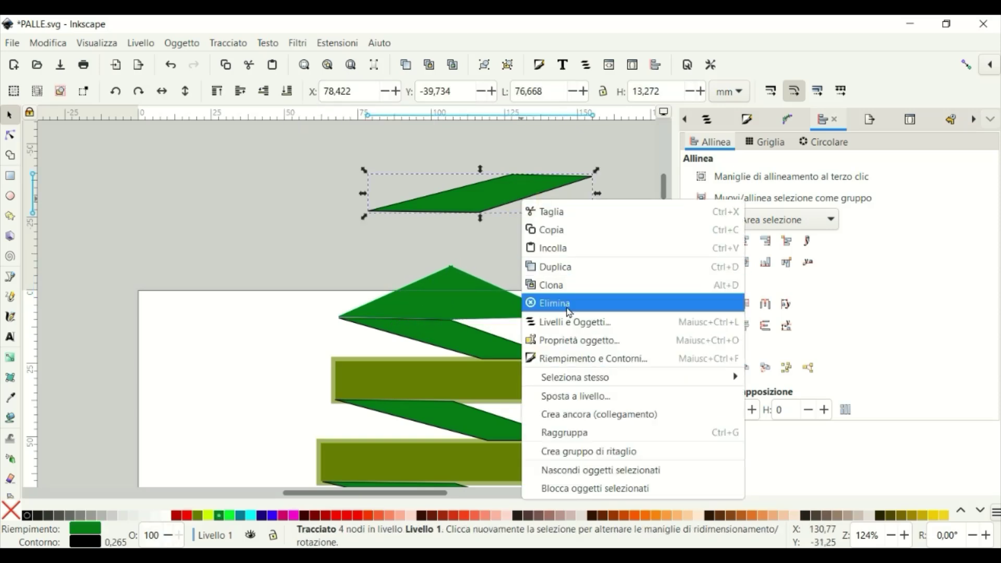
pyautogui.click(559, 302)
pyautogui.press('*')
pyautogui.moveTo(412, 164); pyautogui.dragTo(462, 219)
# - Shrink the star, set it on the treetop, and fill it cyan
pyautogui.press('s')
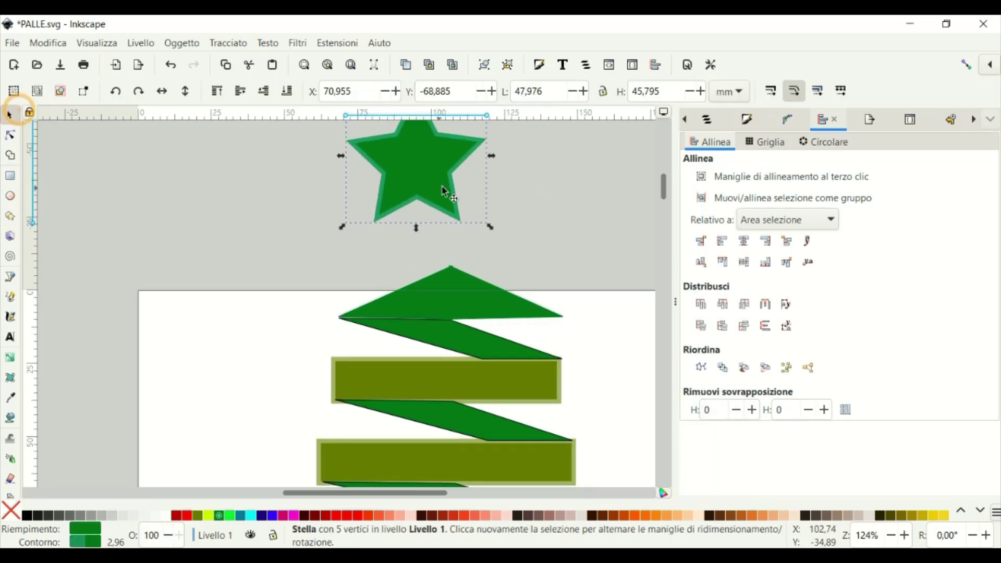
pyautogui.moveTo(412, 193); pyautogui.dragTo(456, 223)
pyautogui.moveTo(526, 267); pyautogui.dragTo(504, 236)
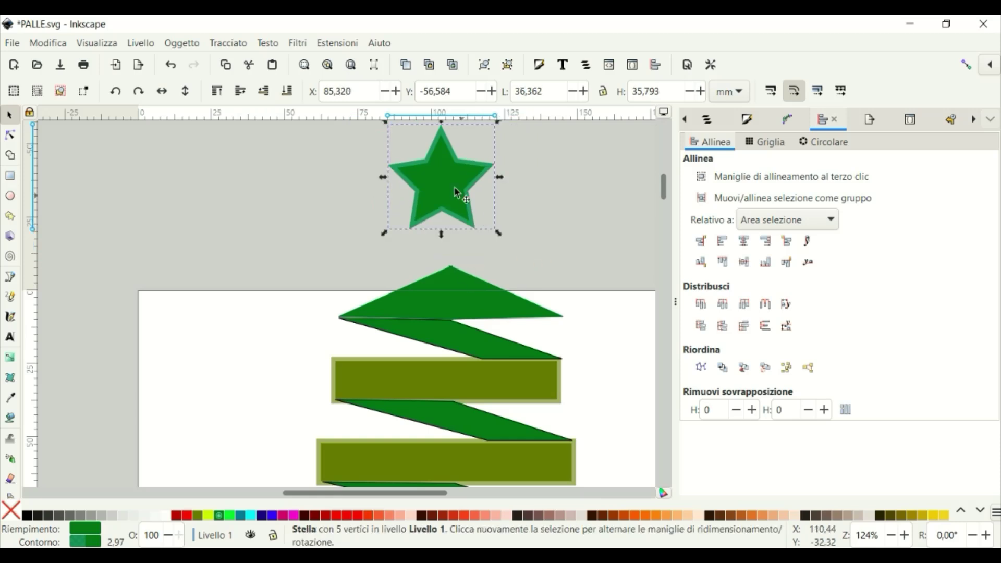
pyautogui.moveTo(459, 190); pyautogui.dragTo(459, 230)
pyautogui.moveTo(452, 175); pyautogui.dragTo(450, 179)
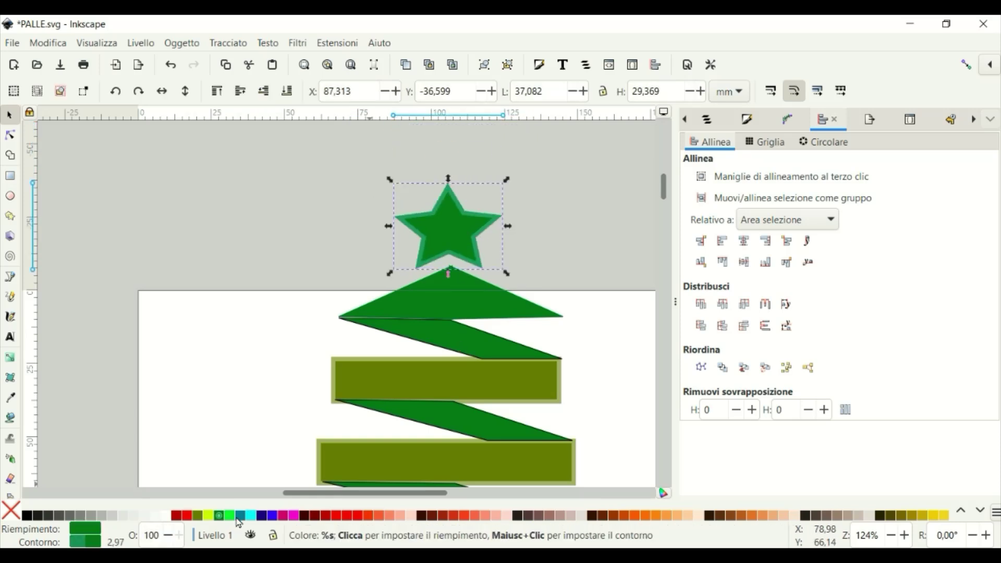
pyautogui.click(251, 516)
pyautogui.click(586, 210)
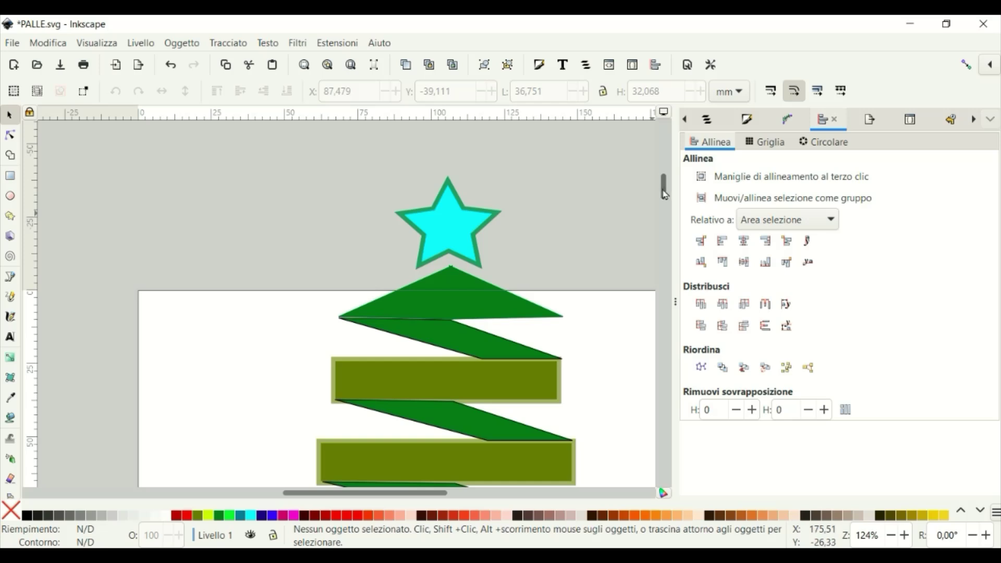
pyautogui.moveTo(663, 193); pyautogui.dragTo(664, 200)
# - Give the second diagonal strip a green outline and begin selecting the dark green strips
pyautogui.click(486, 251)
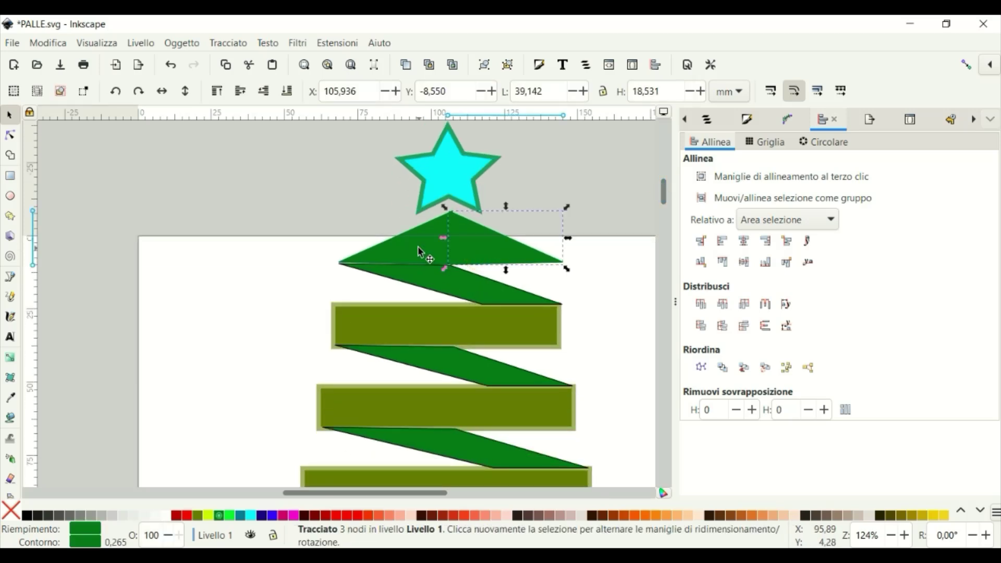
pyautogui.click(443, 283)
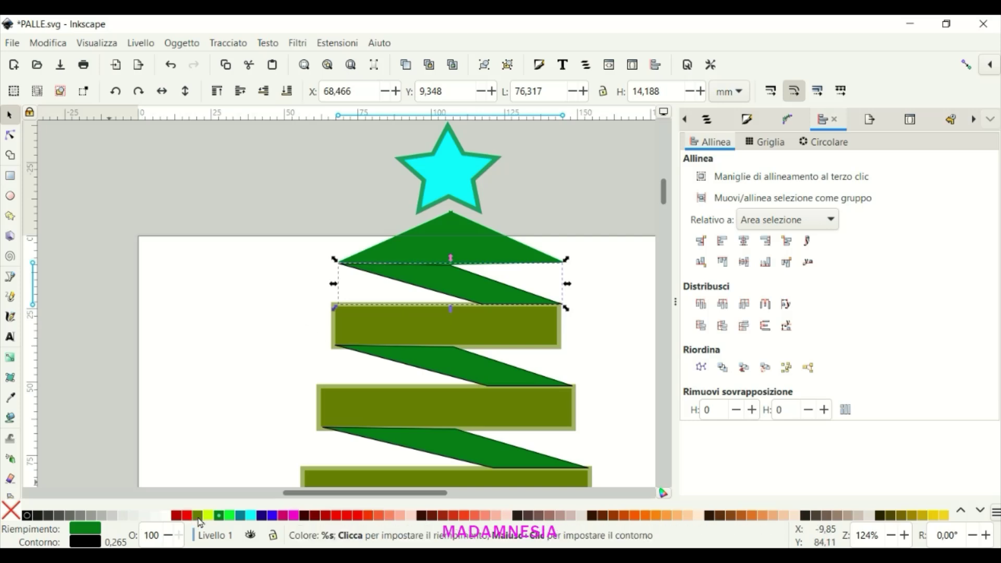
pyautogui.keyDown('shift'); pyautogui.click(219, 516); pyautogui.keyUp('shift')
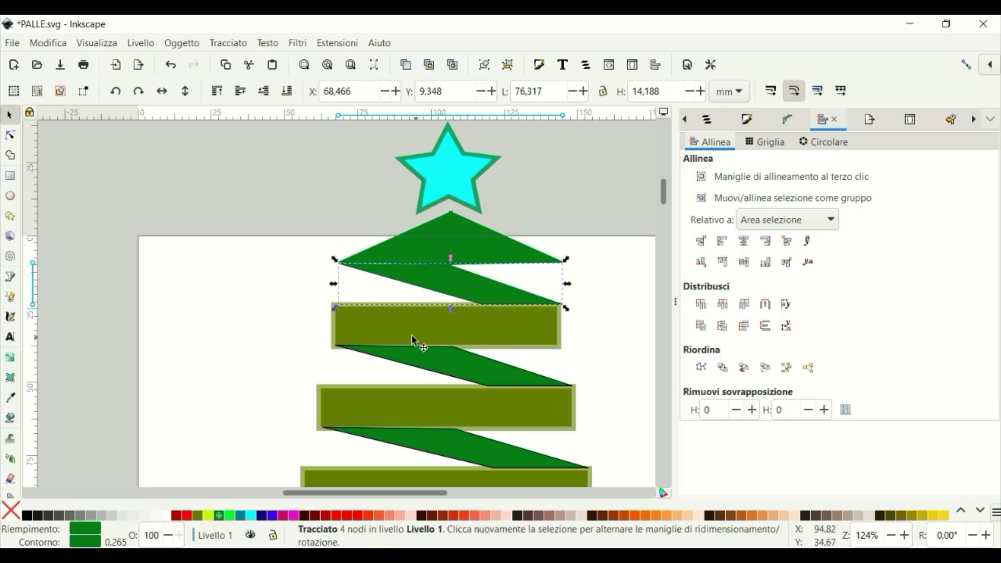
pyautogui.click(429, 370)
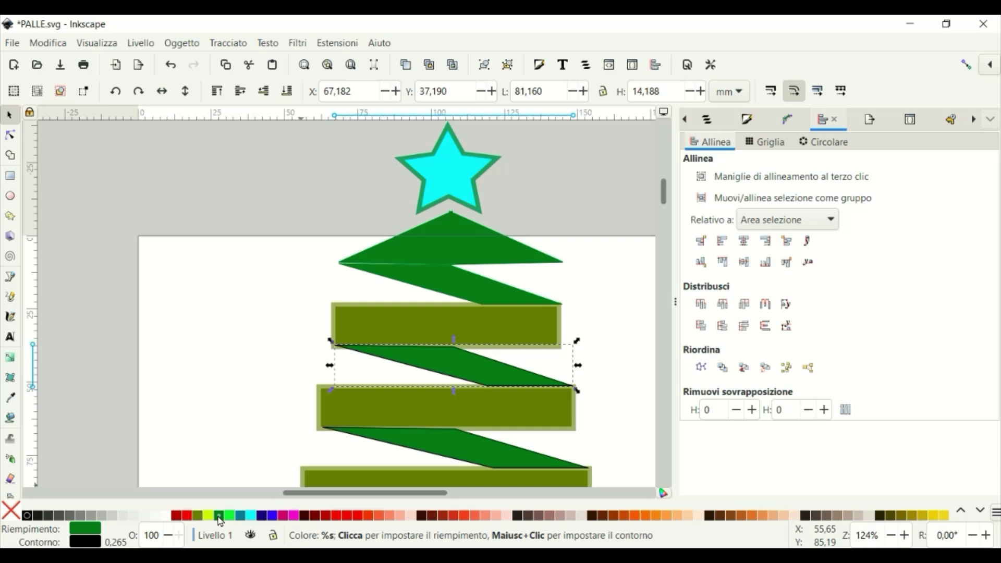
pyautogui.keyDown('shift'); pyautogui.click(442, 454); pyautogui.keyUp('shift')
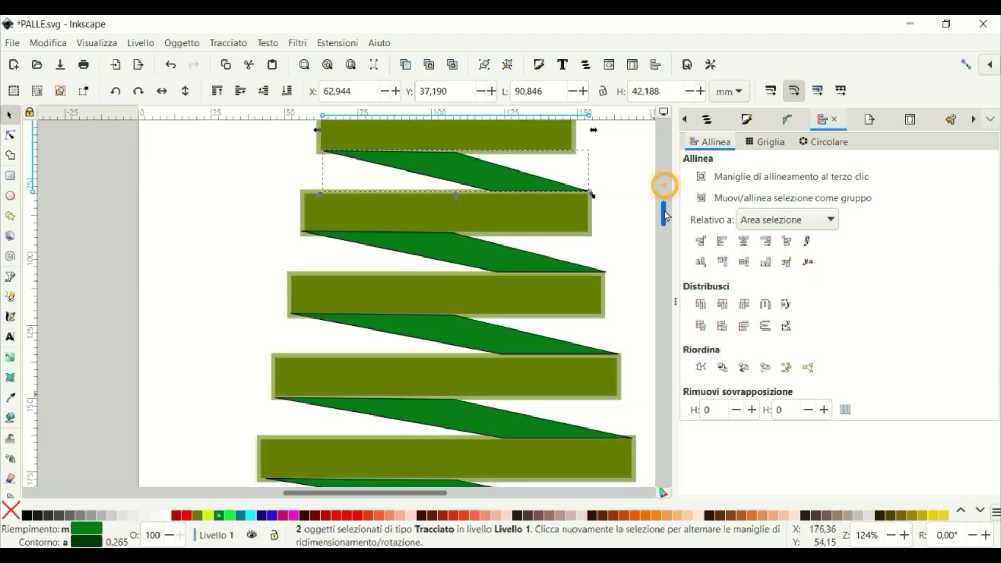
pyautogui.moveTo(664, 192); pyautogui.dragTo(664, 222)
# - Add the remaining green strips to the selection and zoom out to show the whole tree
pyautogui.keyDown('shift'); pyautogui.click(499, 257); pyautogui.keyUp('shift')
pyautogui.keyDown('shift'); pyautogui.click(483, 334); pyautogui.keyUp('shift')
pyautogui.keyDown('shift'); pyautogui.click(463, 414); pyautogui.keyUp('shift')
pyautogui.keyDown('shift'); pyautogui.click(499, 351); pyautogui.keyUp('shift')
pyautogui.keyDown('shift'); pyautogui.click(474, 433); pyautogui.keyUp('shift')
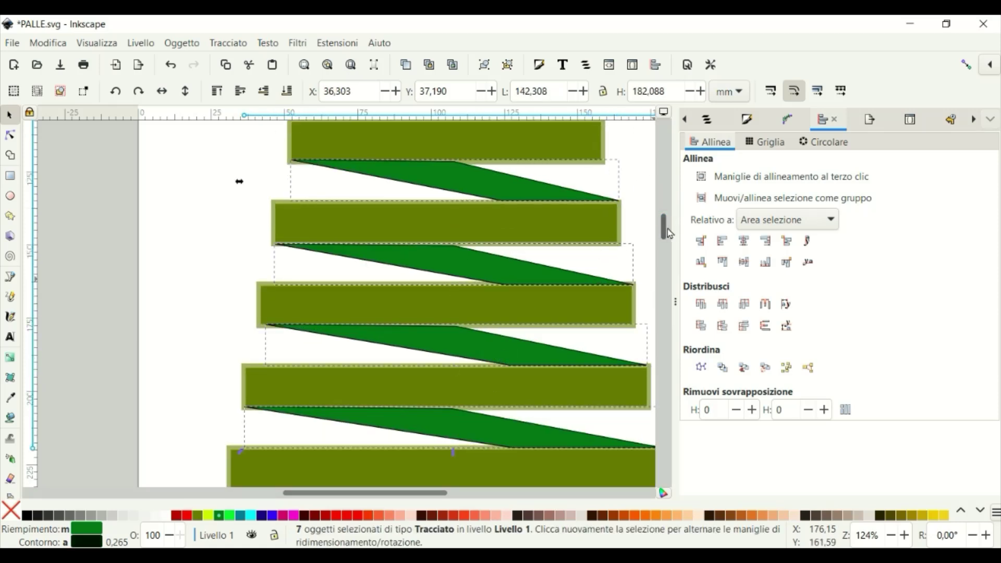
pyautogui.moveTo(665, 229); pyautogui.dragTo(664, 199)
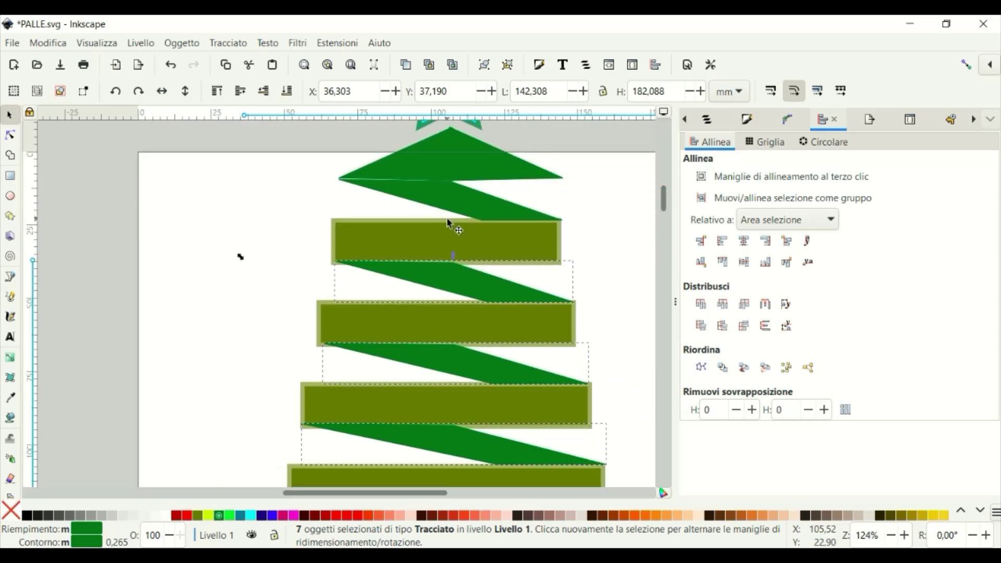
pyautogui.click(893, 540)
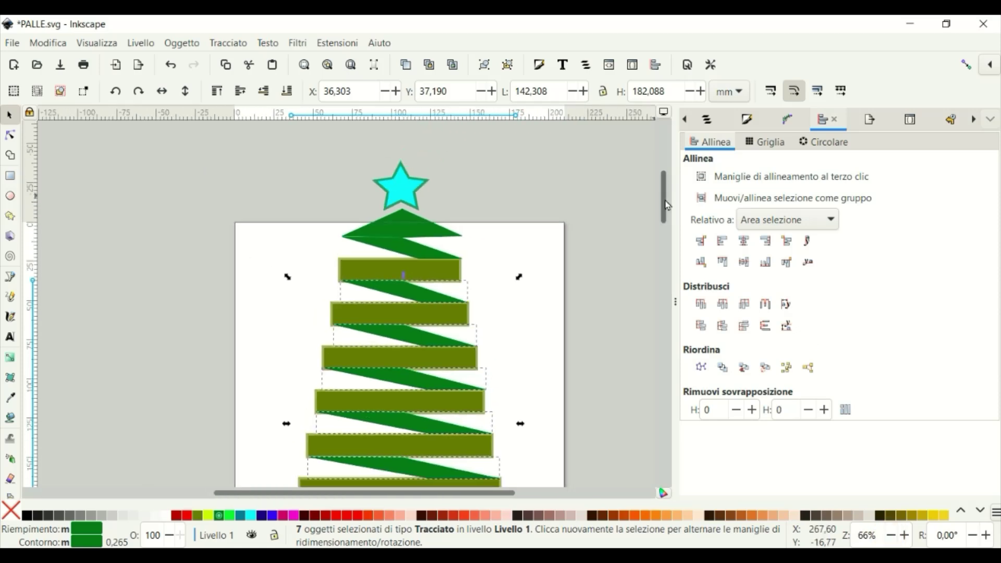
pyautogui.click(892, 540)
pyautogui.click(893, 539)
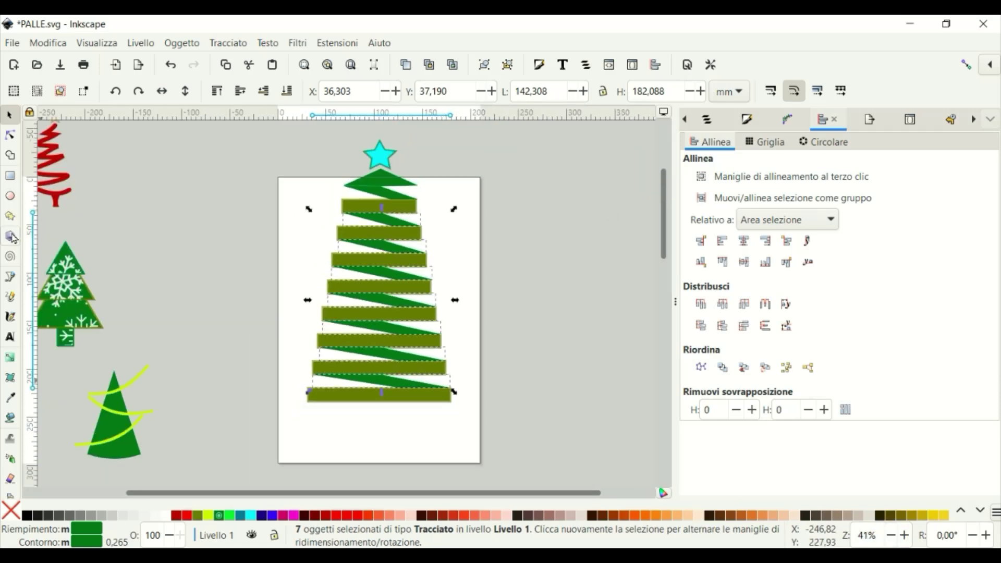
# - Draw a small rectangle under the lowest bar and fill it dark red as the trunk
pyautogui.click(10, 175)
pyautogui.moveTo(364, 404); pyautogui.dragTo(390, 447)
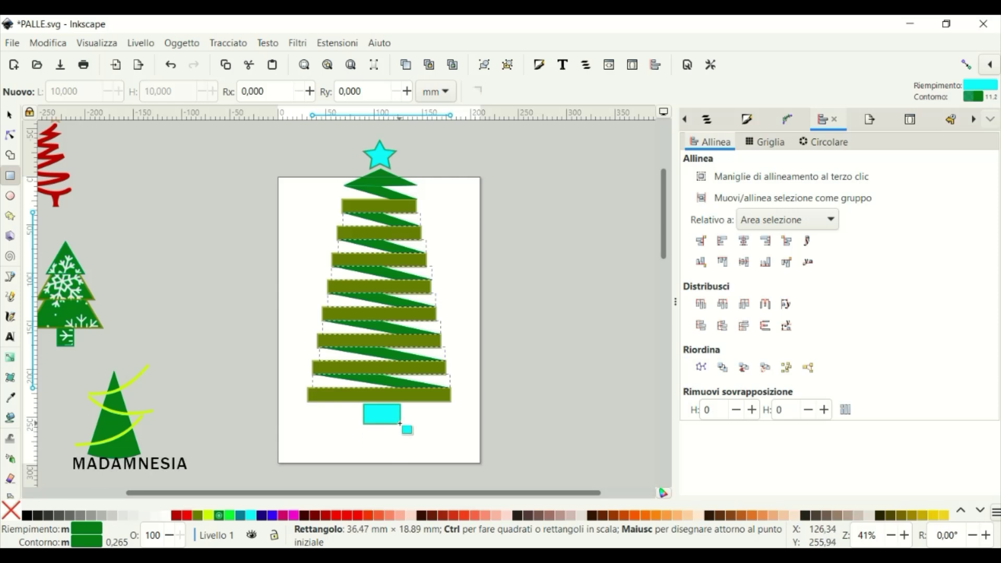
pyautogui.moveTo(389, 447); pyautogui.dragTo(400, 424)
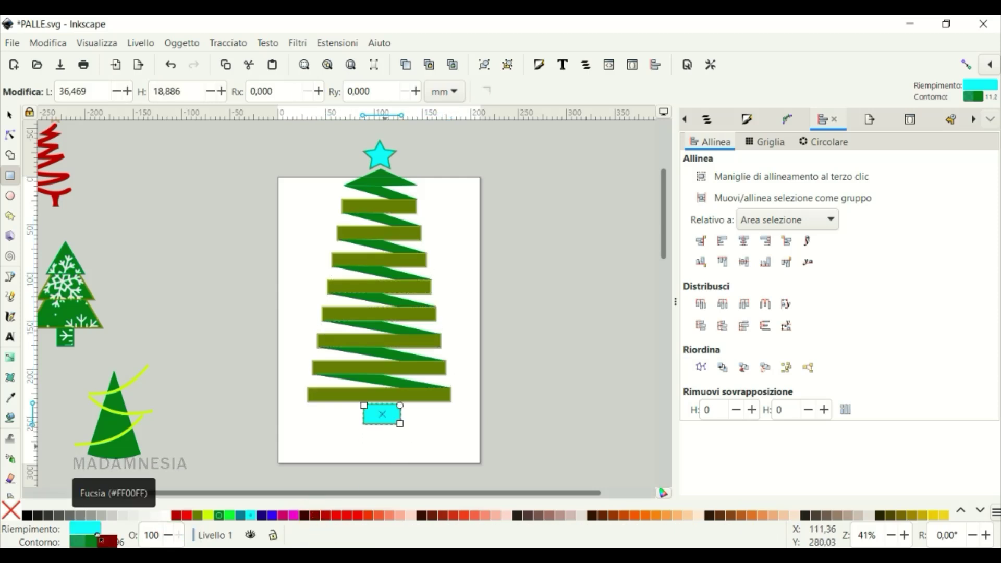
pyautogui.click(315, 516)
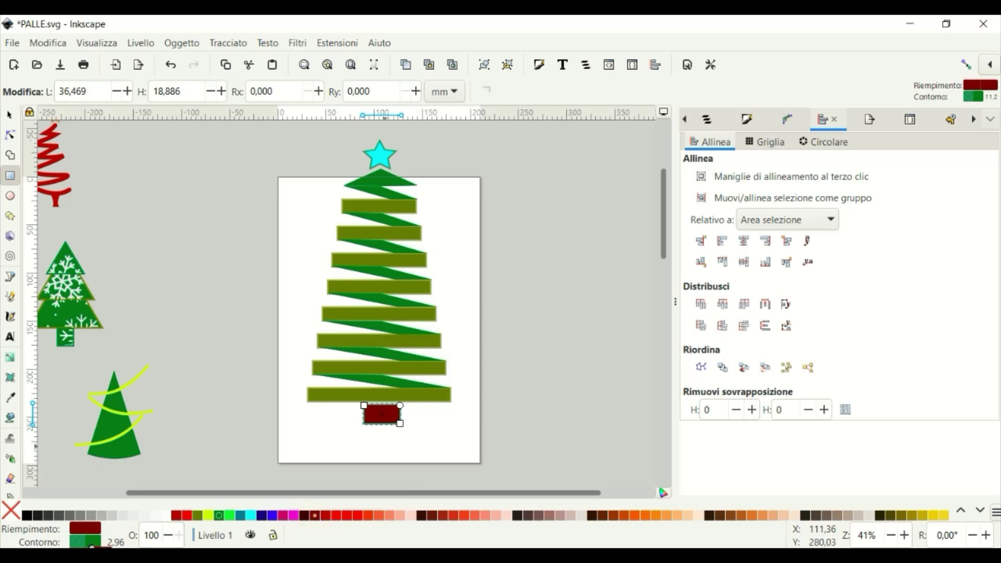
pyautogui.moveTo(663, 250); pyautogui.dragTo(662, 242)
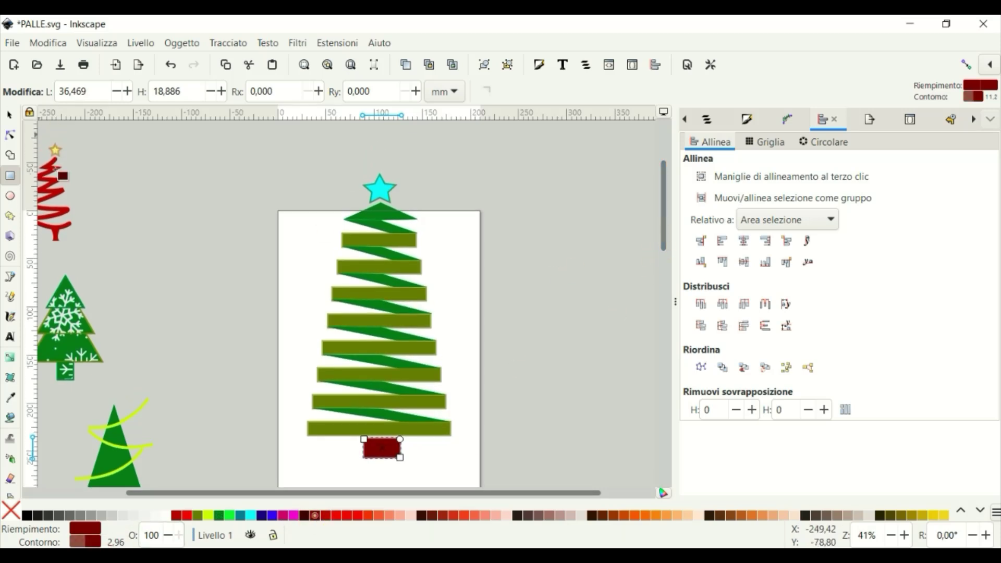
# - Select all the striped tree's parts and group them together
pyautogui.press('s')
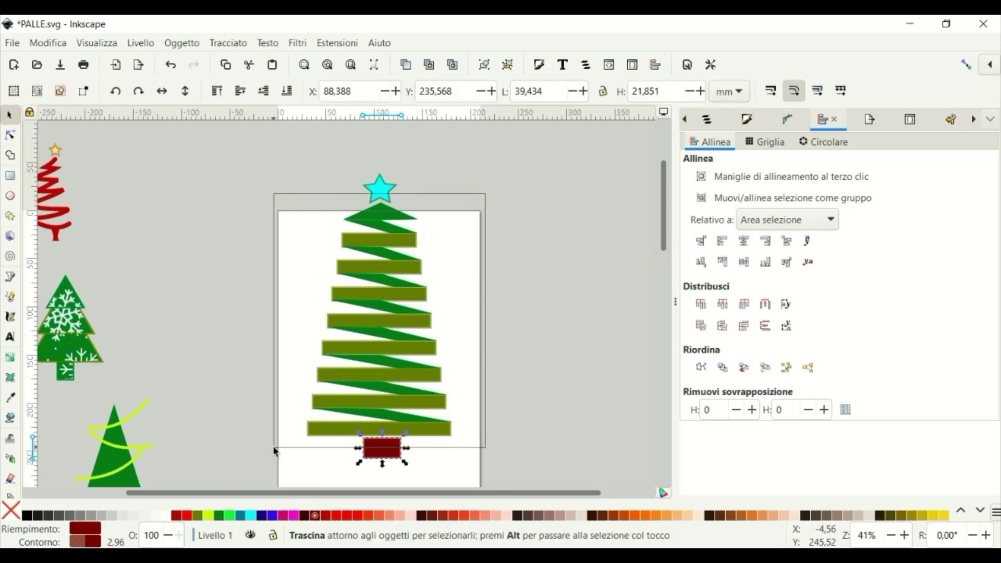
pyautogui.moveTo(273, 445); pyautogui.dragTo(274, 446)
pyautogui.click(182, 43)
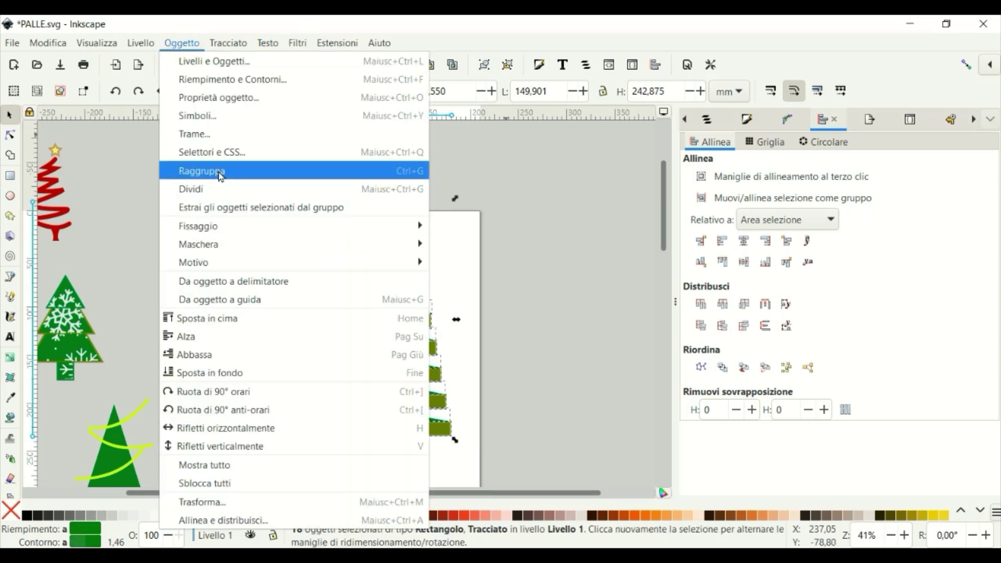
pyautogui.click(201, 170)
pyautogui.moveTo(416, 346); pyautogui.dragTo(501, 154)
pyautogui.scroll(1, 500, 154)
# - Draw a dark red ellipse above the page and duplicate it into a row of four
pyautogui.click(10, 196)
pyautogui.moveTo(291, 143)
pyautogui.mouseDown()
pyautogui.moveTo(308, 162)
pyautogui.moveTo(375, 158)
pyautogui.moveTo(437, 176)
pyautogui.mouseUp()
pyautogui.click(10, 114)
pyautogui.rightClick(299, 149)
pyautogui.click(335, 222)
pyautogui.rightClick(332, 159)
pyautogui.click(369, 231)
pyautogui.rightClick(374, 150)
pyautogui.click(412, 219)
# - Shrink the four ellipses, fill them white, and place three onto the tree
pyautogui.moveTo(269, 133); pyautogui.dragTo(480, 202)
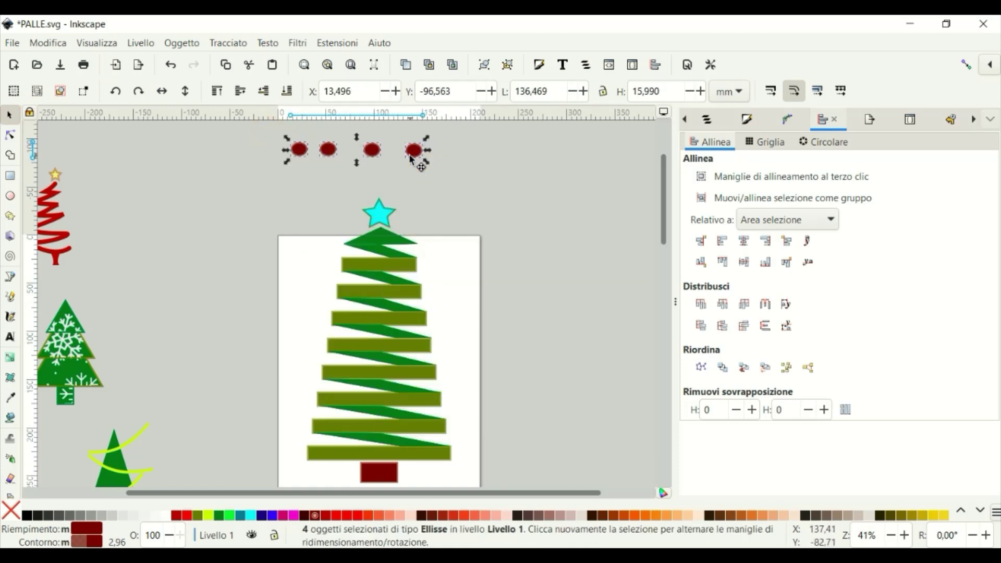
pyautogui.moveTo(426, 162); pyautogui.dragTo(377, 157)
pyautogui.moveTo(313, 149)
pyautogui.mouseDown()
pyautogui.moveTo(433, 171)
pyautogui.moveTo(406, 263)
pyautogui.mouseUp()
pyautogui.click(165, 516)
pyautogui.moveTo(460, 171); pyautogui.dragTo(364, 240)
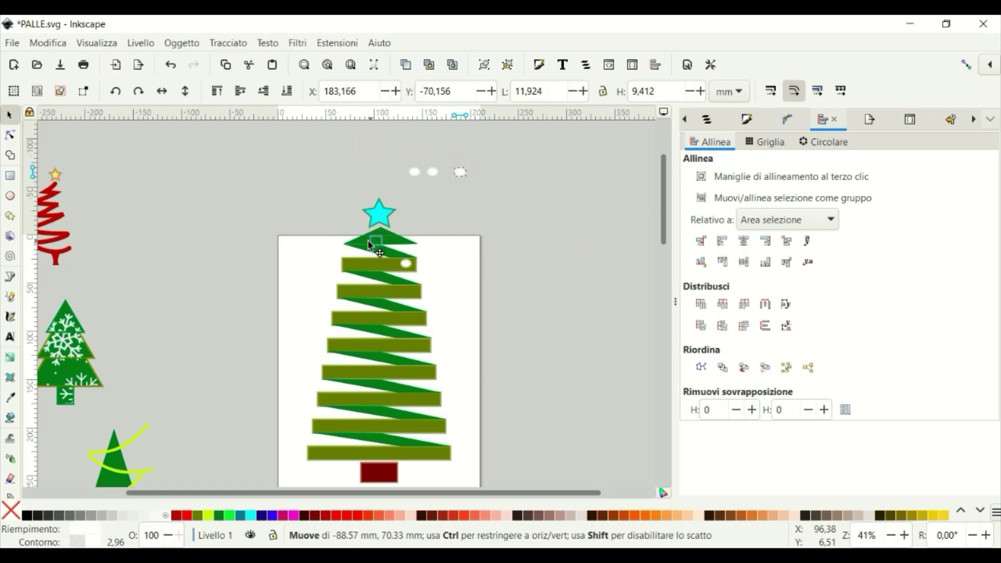
pyautogui.moveTo(432, 172); pyautogui.dragTo(372, 293)
pyautogui.moveTo(414, 171); pyautogui.dragTo(430, 332)
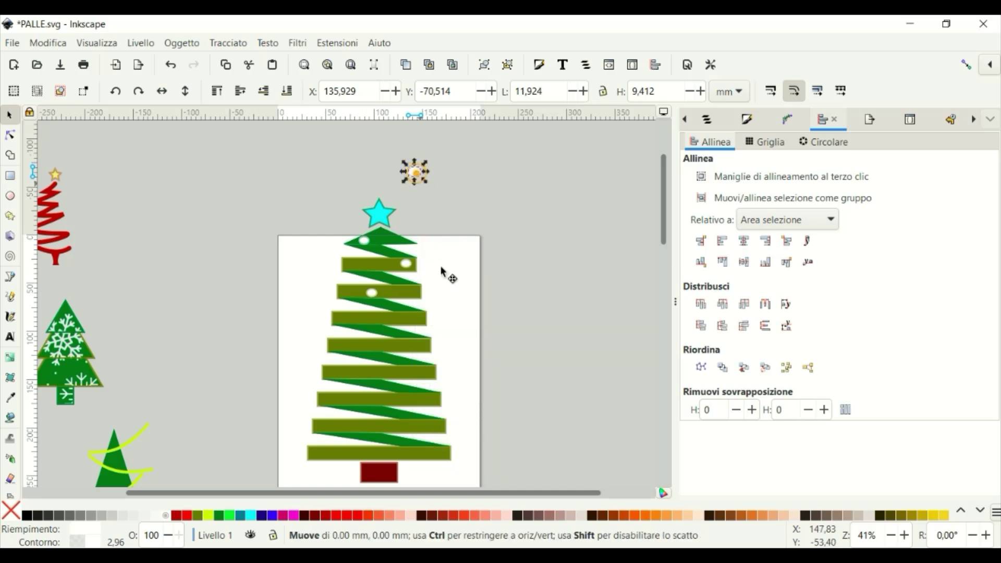
# - Duplicate the top white bauble repeatedly, placing copies on the tree's middle and right strips
pyautogui.rightClick(415, 171)
pyautogui.click(480, 239)
pyautogui.moveTo(415, 172); pyautogui.dragTo(352, 317)
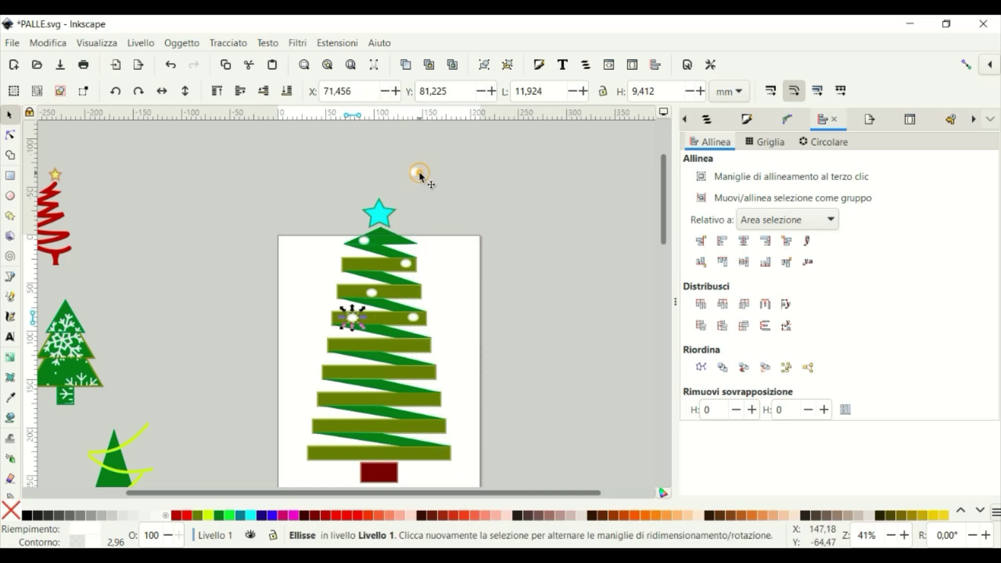
pyautogui.click(416, 175)
pyautogui.rightClick(415, 172)
pyautogui.click(481, 239)
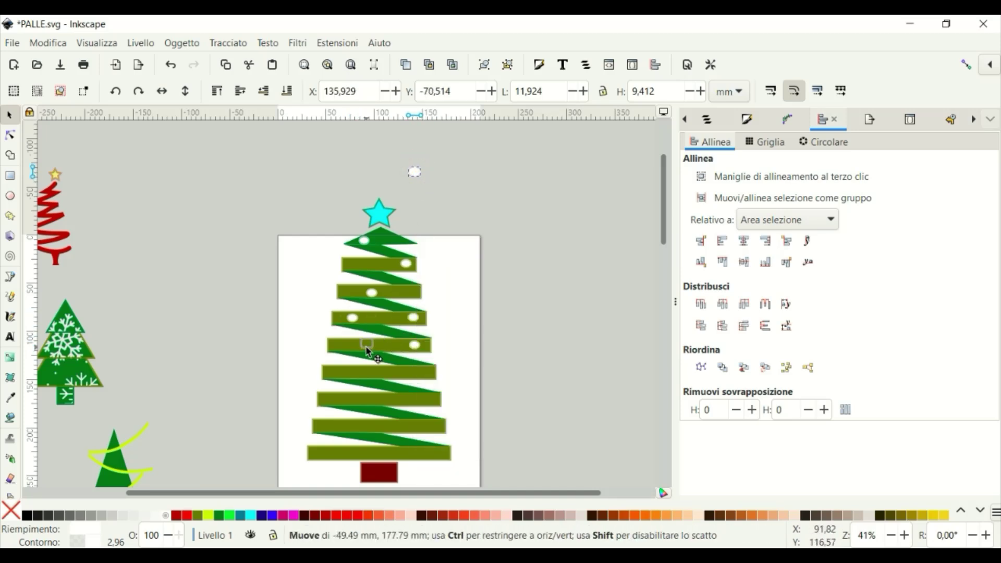
pyautogui.moveTo(414, 171); pyautogui.dragTo(367, 345)
pyautogui.rightClick(415, 171)
pyautogui.click(469, 237)
pyautogui.moveTo(415, 171); pyautogui.dragTo(339, 376)
pyautogui.click(414, 171)
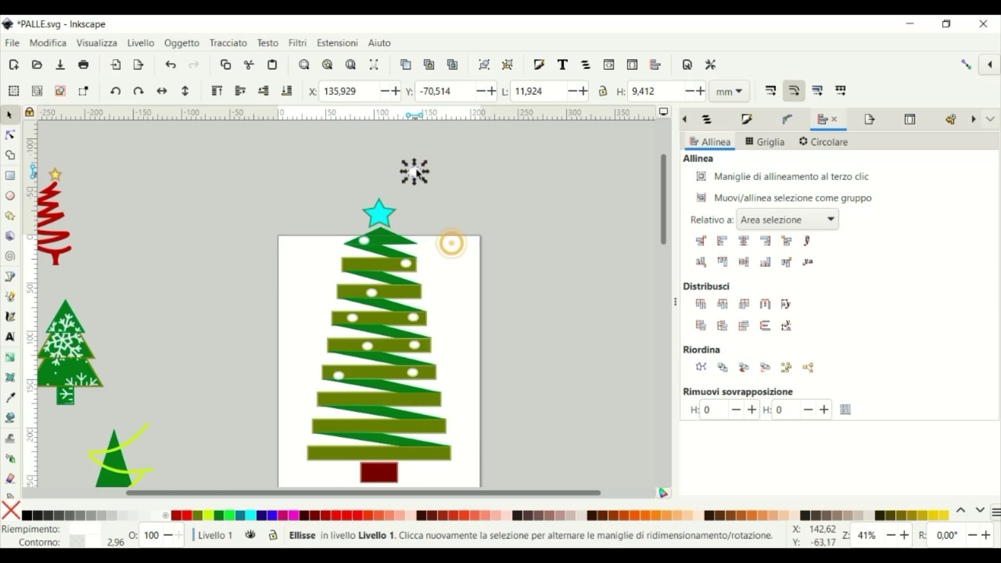
pyautogui.rightClick(414, 172)
pyautogui.click(470, 235)
pyautogui.moveTo(415, 172); pyautogui.dragTo(438, 435)
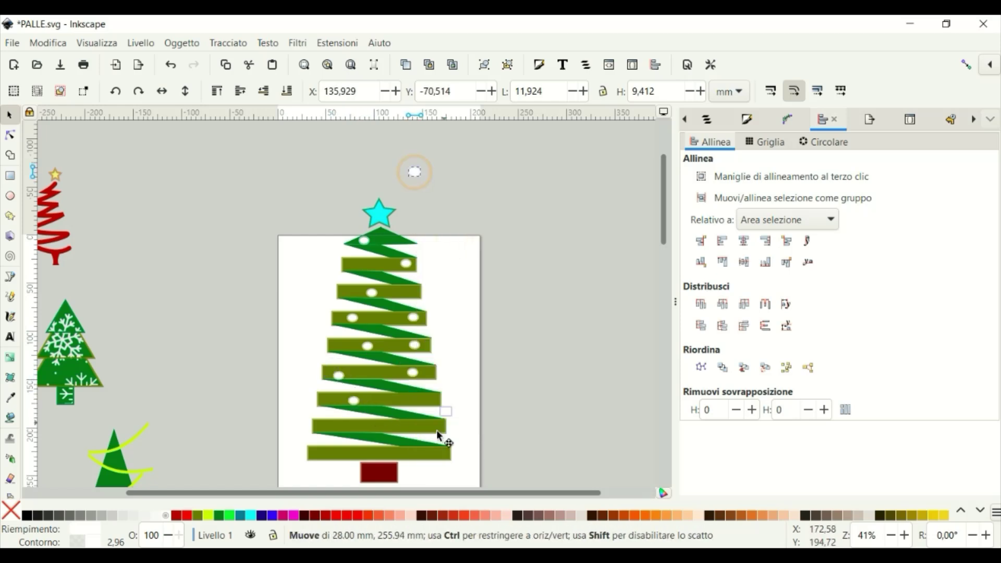
# - Place more bauble copies on the lower strips, position the last spare, then zoom out
pyautogui.rightClick(415, 172)
pyautogui.click(469, 238)
pyautogui.moveTo(415, 171); pyautogui.dragTo(336, 438)
pyautogui.rightClick(414, 174)
pyautogui.click(469, 237)
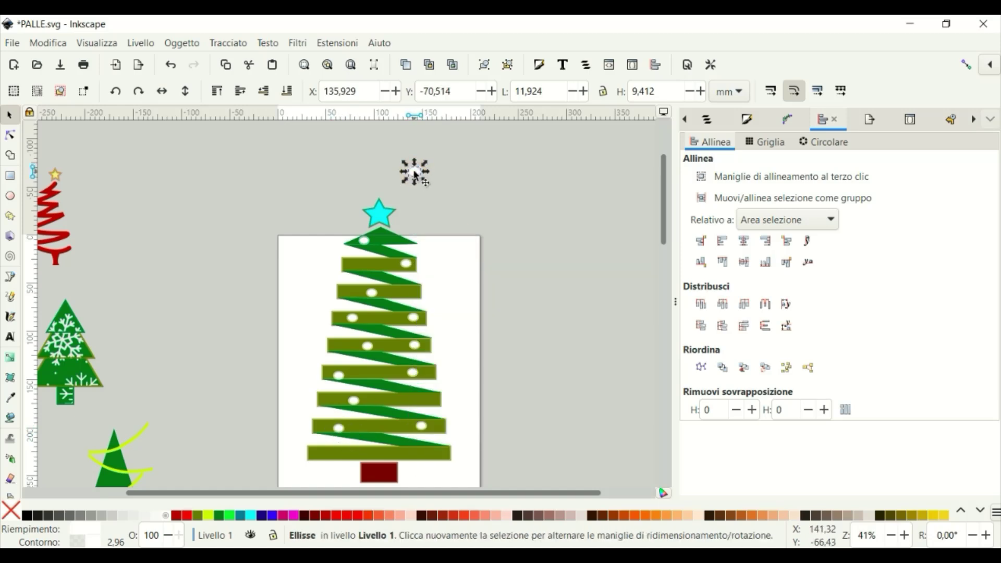
pyautogui.rightClick(414, 171)
pyautogui.click(469, 237)
pyautogui.moveTo(414, 171); pyautogui.dragTo(337, 466)
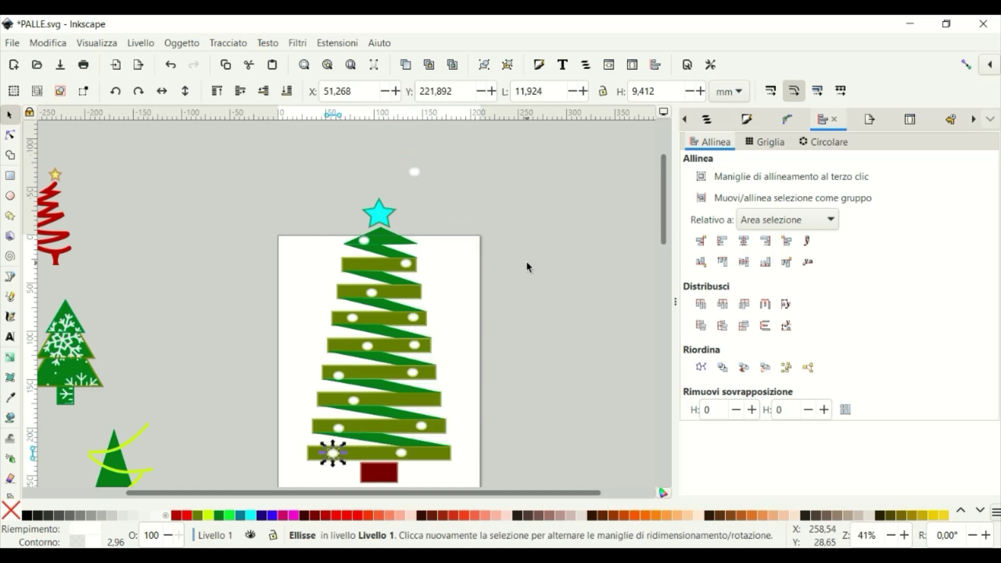
pyautogui.moveTo(414, 171); pyautogui.dragTo(360, 266)
pyautogui.click(558, 302)
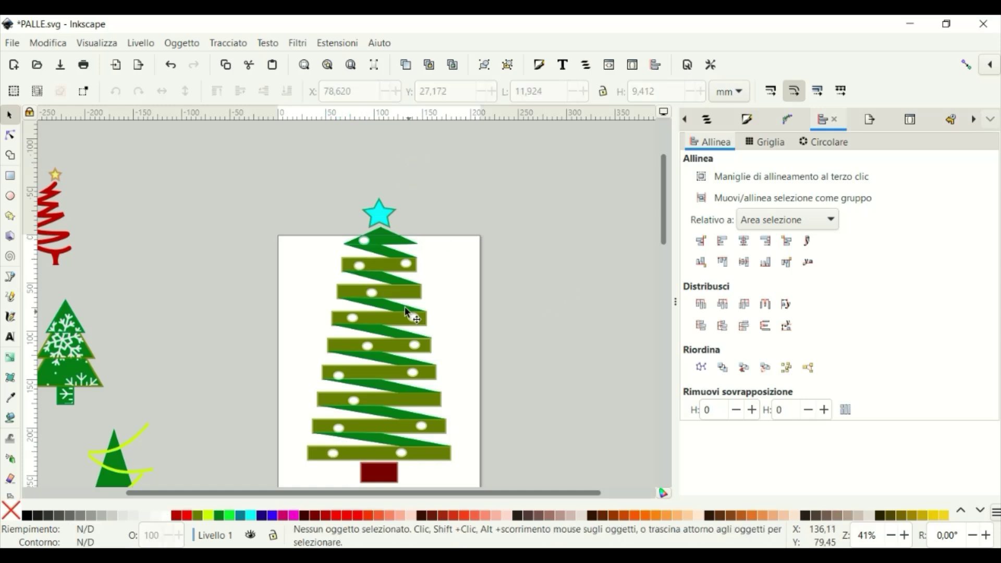
pyautogui.rightClick(357, 409)
pyautogui.click(343, 407)
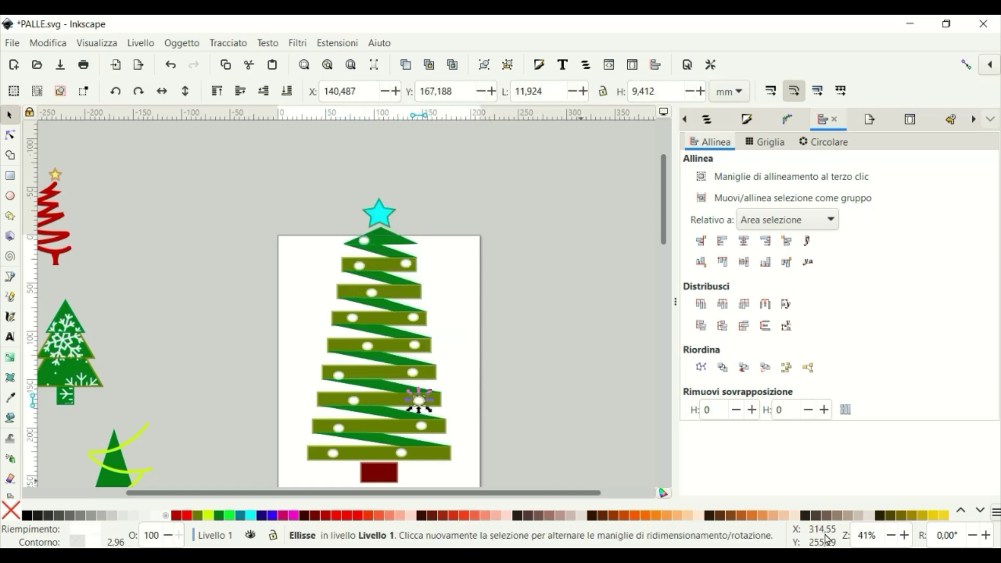
pyautogui.press('-')
pyautogui.press('-')
# - Shrink the striped tree to match the others and move the cone tree lower left
pyautogui.moveTo(302, 230)
pyautogui.mouseDown()
pyautogui.moveTo(428, 417)
pyautogui.moveTo(368, 324)
pyautogui.mouseUp()
pyautogui.moveTo(344, 292); pyautogui.dragTo(260, 334)
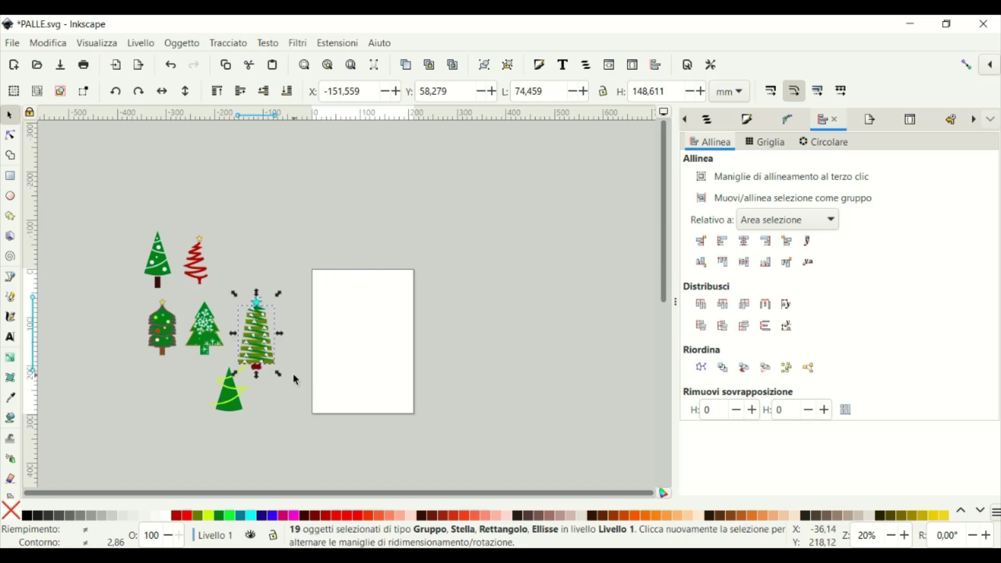
pyautogui.moveTo(286, 374); pyautogui.dragTo(279, 362)
pyautogui.click(270, 434)
pyautogui.moveTo(229, 396); pyautogui.dragTo(49, 467)
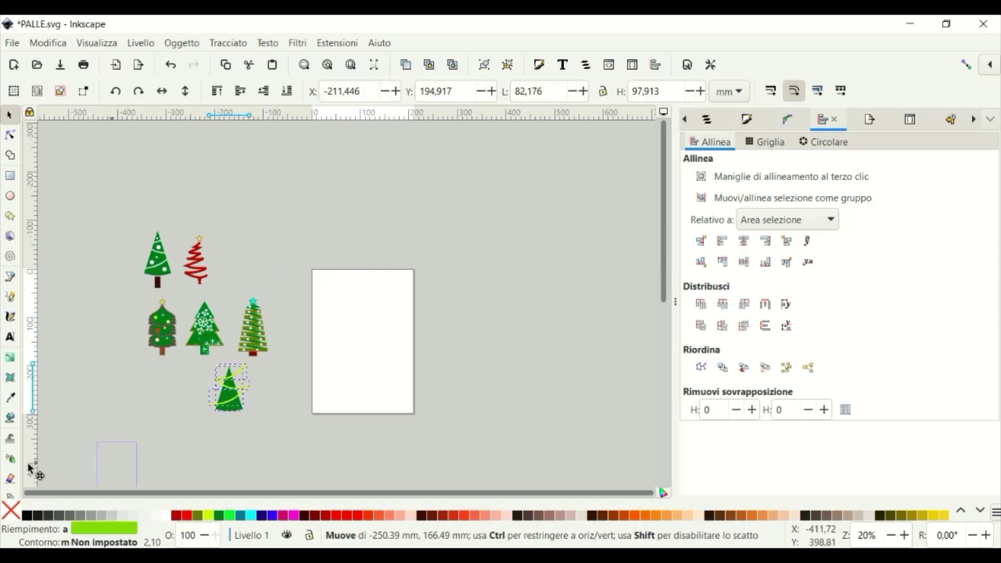
# - Line up all five trees in a row and move the row above the page
pyautogui.moveTo(133, 198); pyautogui.dragTo(252, 300)
pyautogui.moveTo(238, 258); pyautogui.dragTo(381, 331)
pyautogui.moveTo(143, 271); pyautogui.dragTo(472, 404)
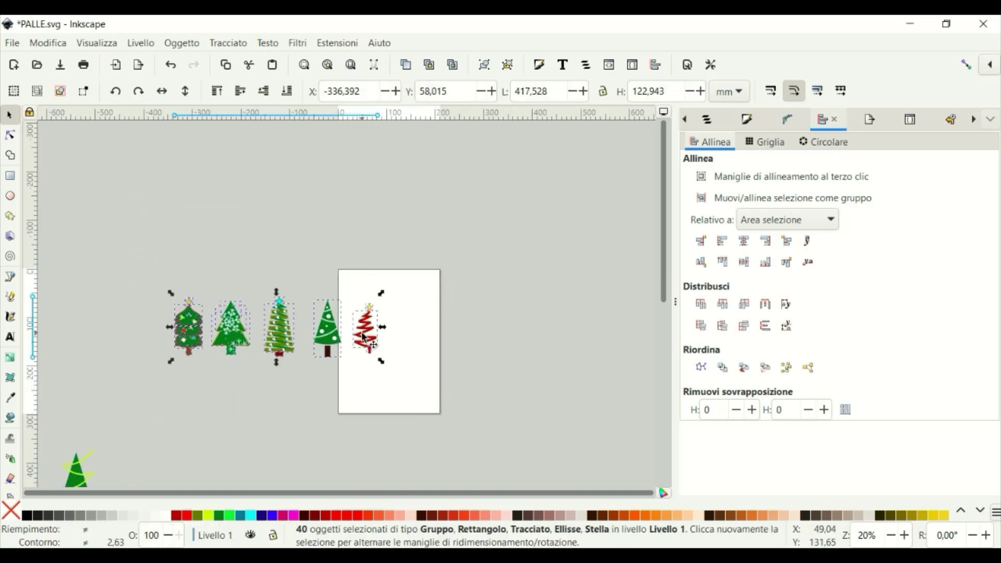
pyautogui.moveTo(277, 329); pyautogui.dragTo(371, 194)
pyautogui.click(182, 43)
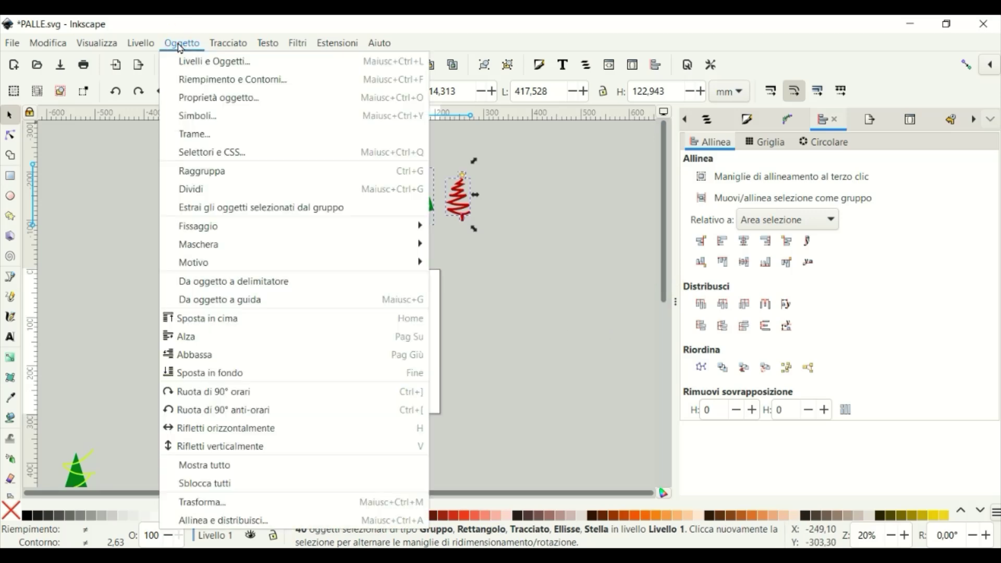
pyautogui.click(168, 280)
pyautogui.click(232, 140)
# - Paste a shrunken copy of the tree row to the left and draw a rectangle over the page
pyautogui.rightClick(446, 194)
pyautogui.click(479, 295)
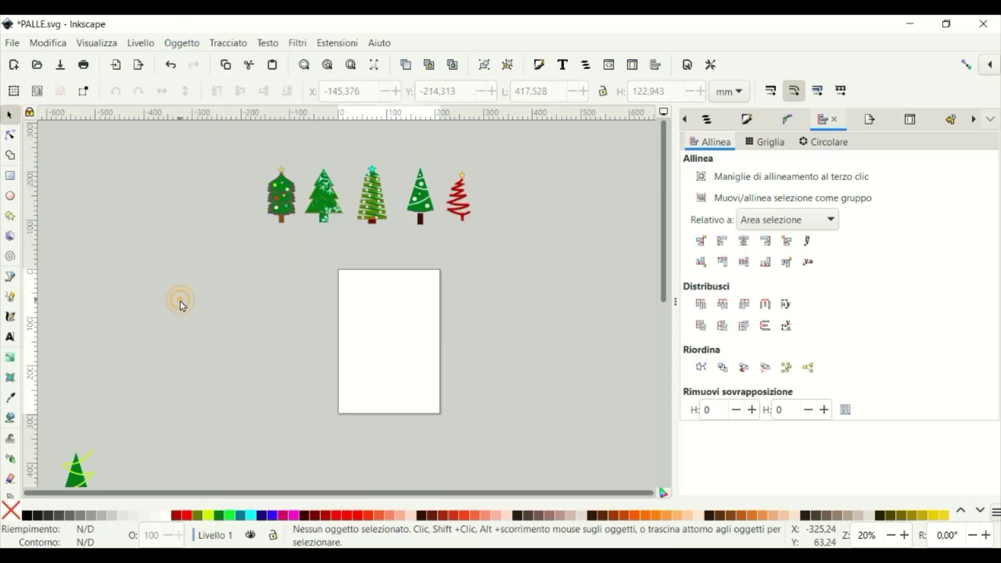
pyautogui.hotkey('ctrl', 'v')
pyautogui.moveTo(153, 301)
pyautogui.mouseDown()
pyautogui.moveTo(147, 284)
pyautogui.moveTo(214, 292)
pyautogui.mouseUp()
pyautogui.click(214, 292)
pyautogui.press('r')
pyautogui.moveTo(426, 418); pyautogui.dragTo(436, 411)
# - Fill the page rectangle with the Snowflakes pattern coloured light grey dbdbdbff (L 86)
pyautogui.click(578, 516)
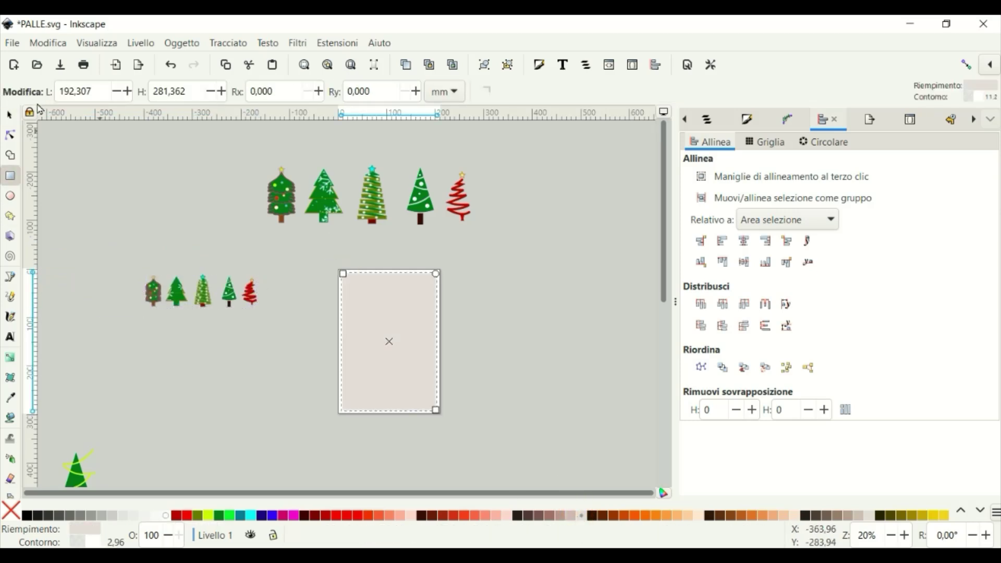
pyautogui.click(10, 116)
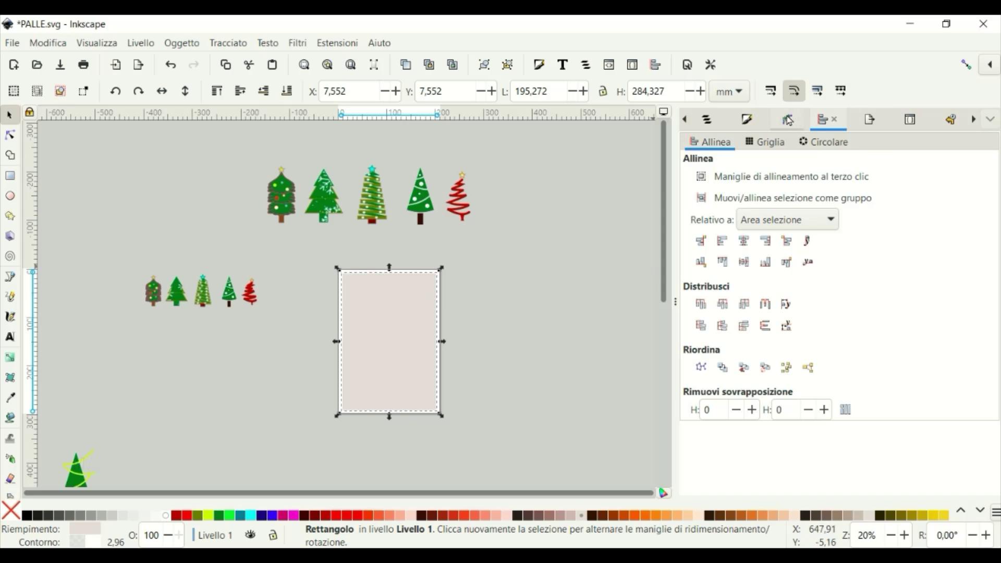
pyautogui.click(747, 119)
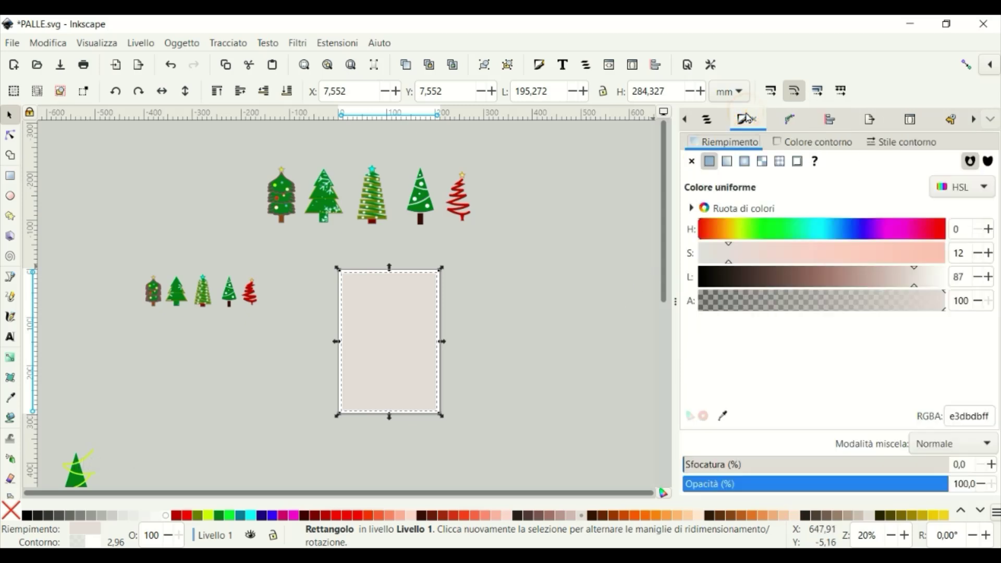
pyautogui.click(780, 162)
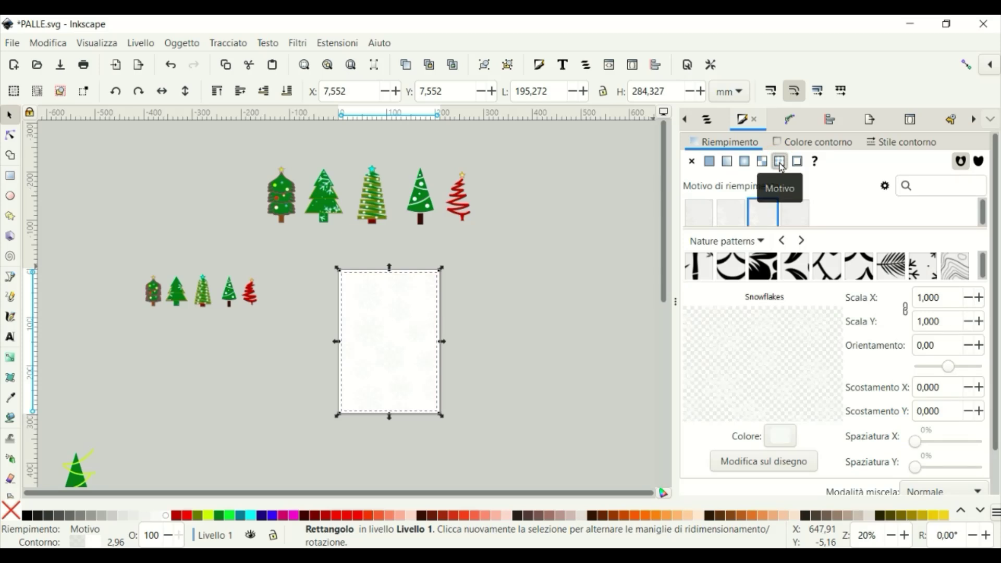
pyautogui.click(895, 274)
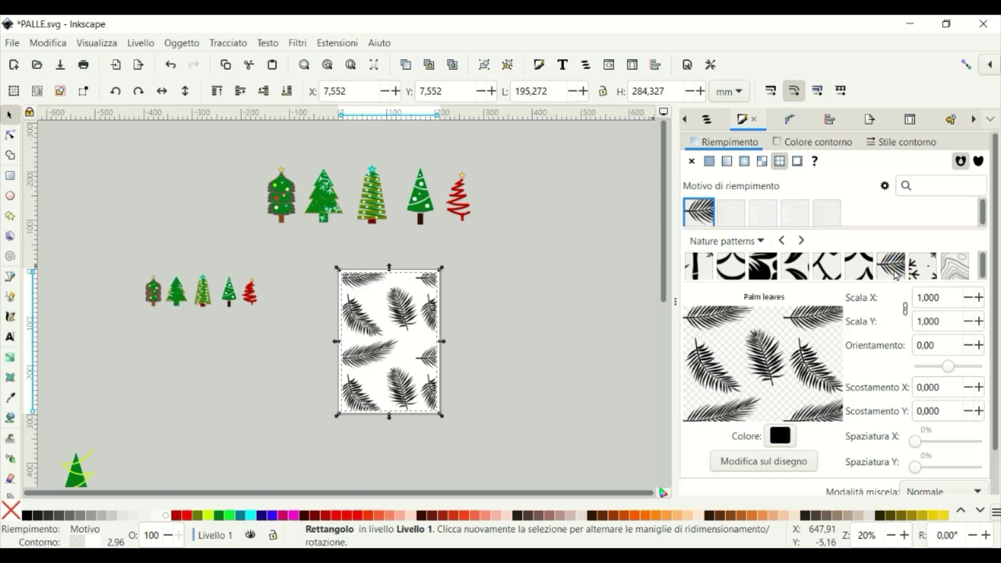
pyautogui.click(923, 268)
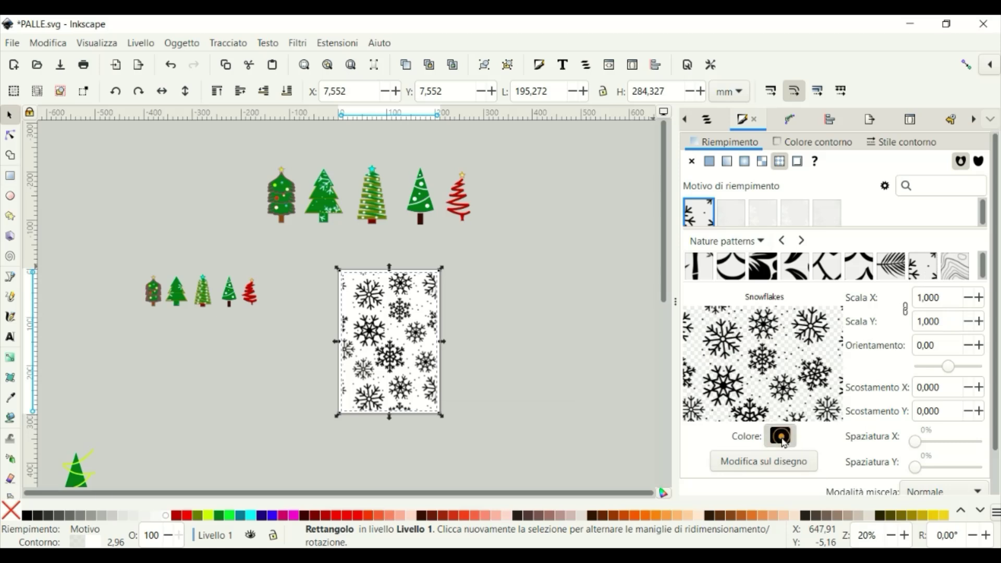
pyautogui.click(782, 440)
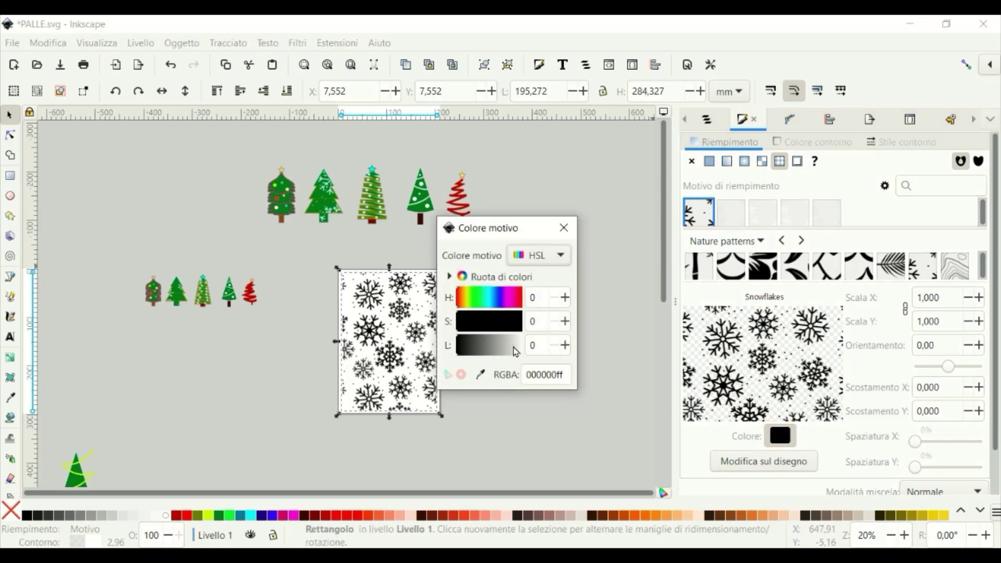
pyautogui.click(514, 351)
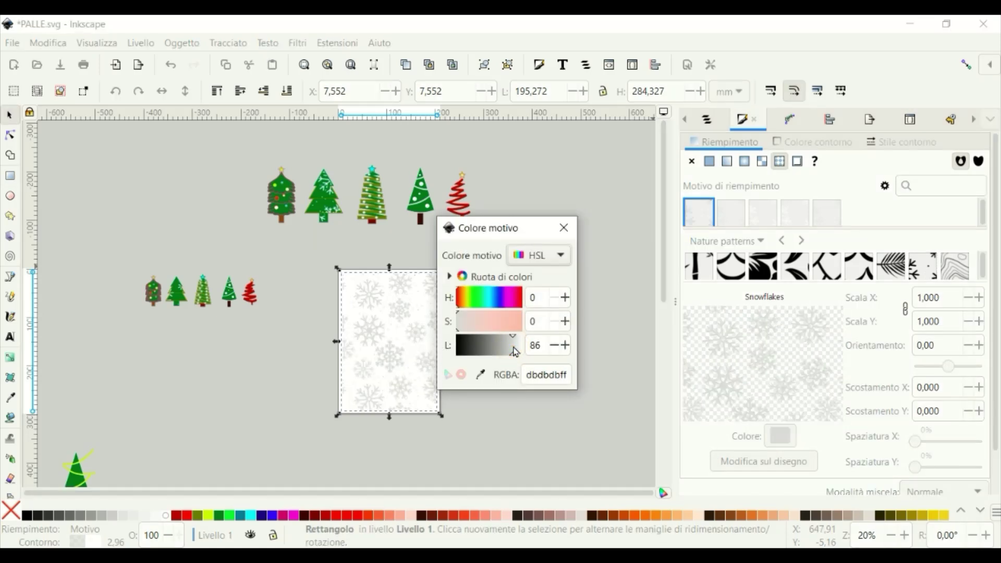
pyautogui.click(564, 229)
# - Copy the five-tree row and paste a duplicate onto the page
pyautogui.moveTo(224, 228); pyautogui.dragTo(492, 350)
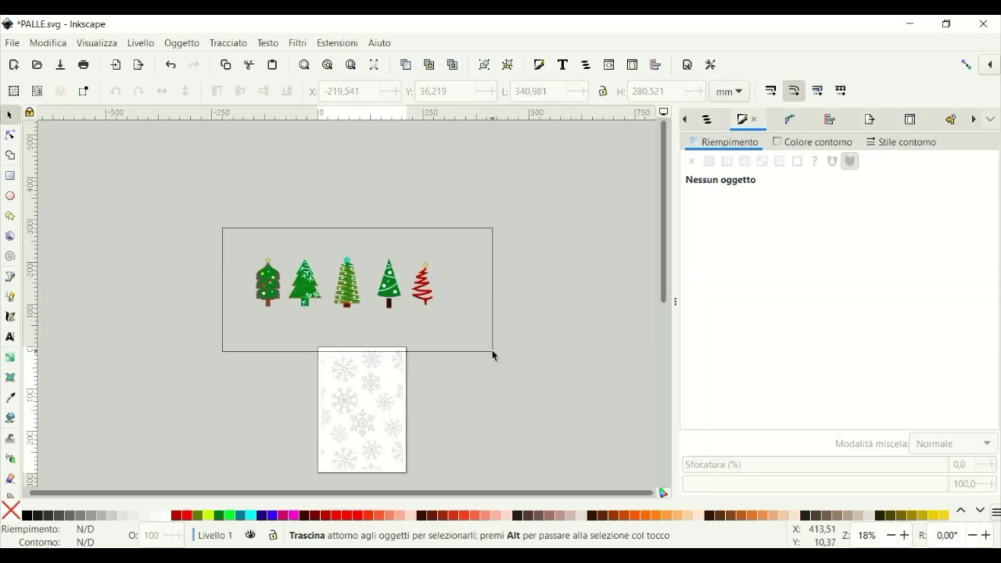
pyautogui.rightClick(415, 281)
pyautogui.click(446, 224)
pyautogui.moveTo(663, 210); pyautogui.dragTo(665, 261)
pyautogui.click(465, 286)
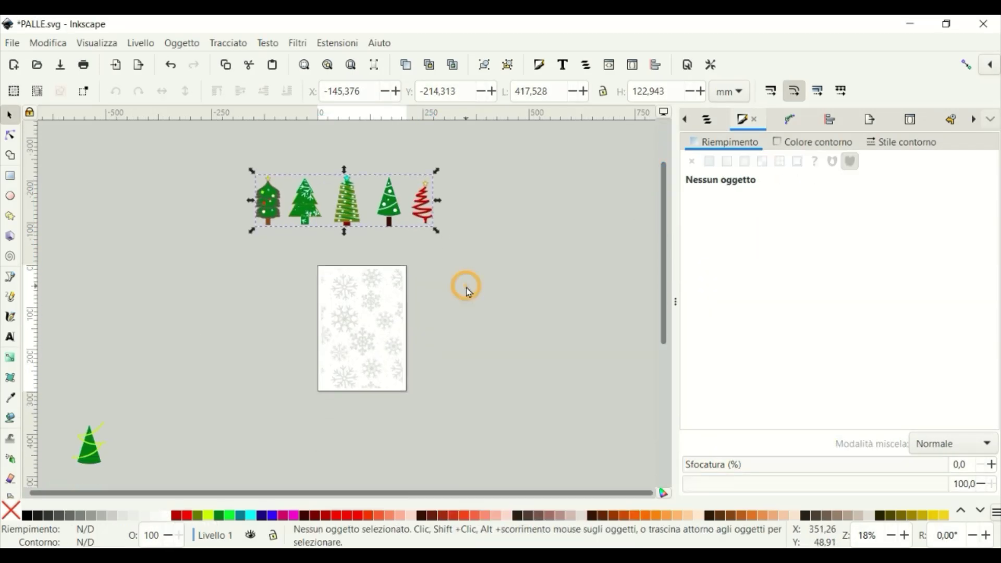
pyautogui.hotkey('ctrl', 'v')
pyautogui.click(246, 268)
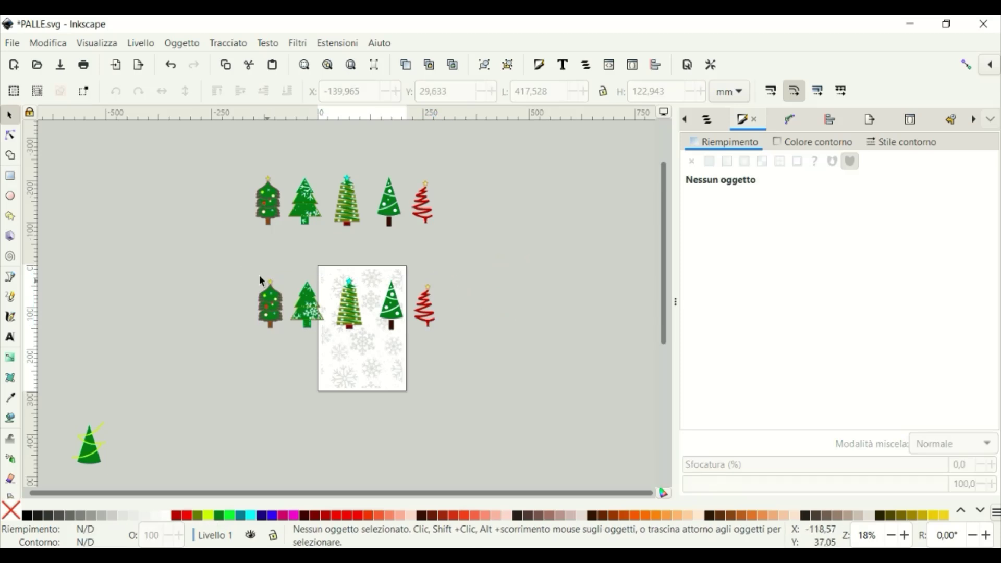
pyautogui.click(271, 308)
pyautogui.click(248, 262)
# - Group the parts of each of the first three pasted trees
pyautogui.moveTo(306, 360); pyautogui.dragTo(301, 373)
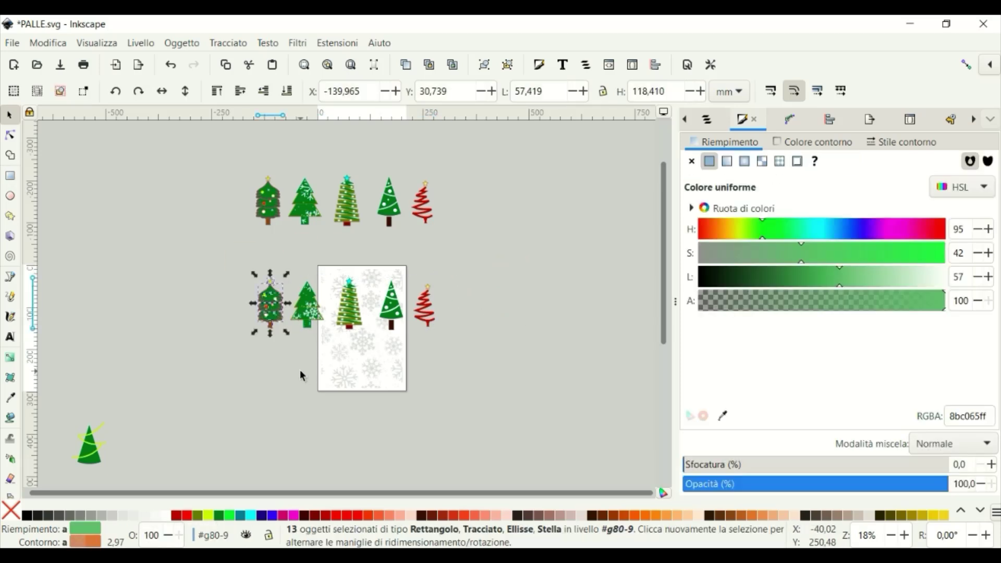
pyautogui.click(182, 43)
pyautogui.click(210, 174)
pyautogui.press('Escape')
pyautogui.moveTo(334, 245); pyautogui.dragTo(274, 361)
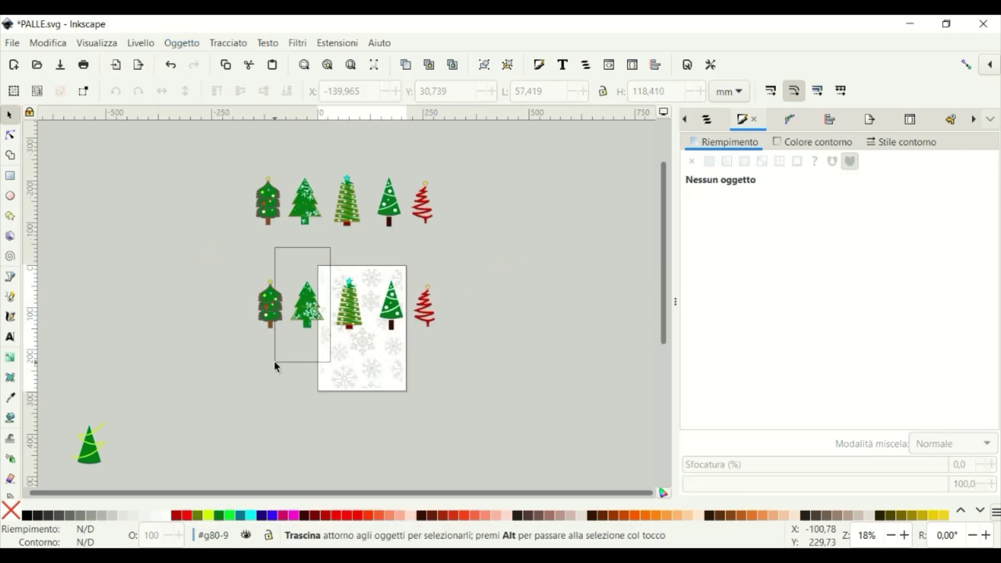
pyautogui.click(182, 42)
pyautogui.click(203, 173)
pyautogui.click(370, 256)
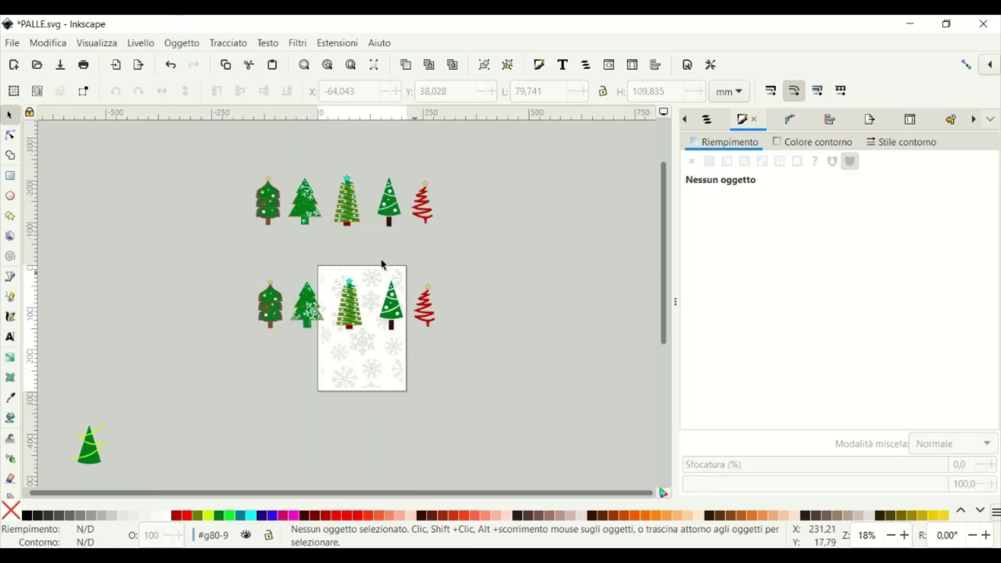
pyautogui.moveTo(371, 242); pyautogui.dragTo(324, 360)
pyautogui.click(191, 44)
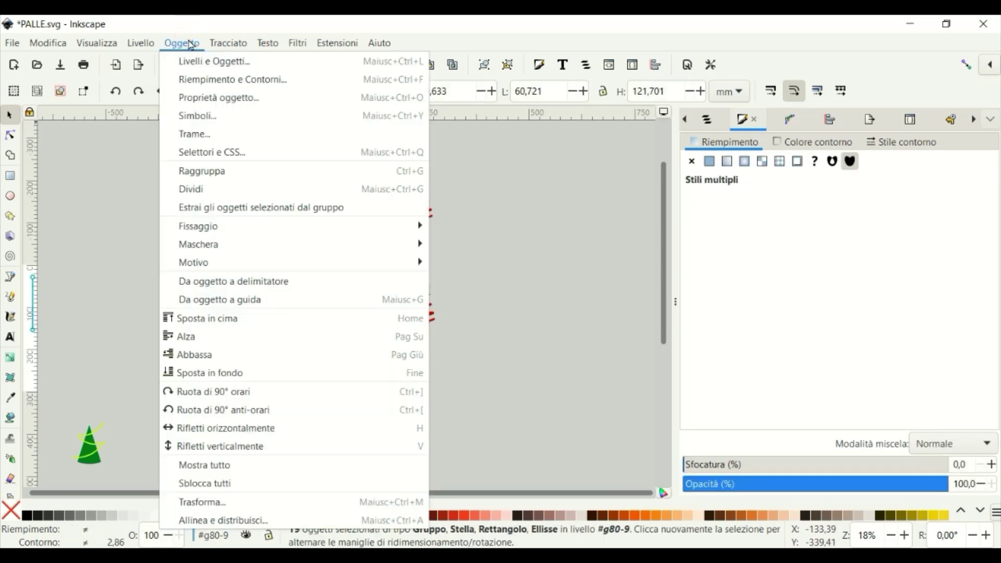
pyautogui.click(219, 178)
# - Group the parts of the fourth and fifth pasted trees
pyautogui.moveTo(416, 246); pyautogui.dragTo(359, 365)
pyautogui.click(182, 42)
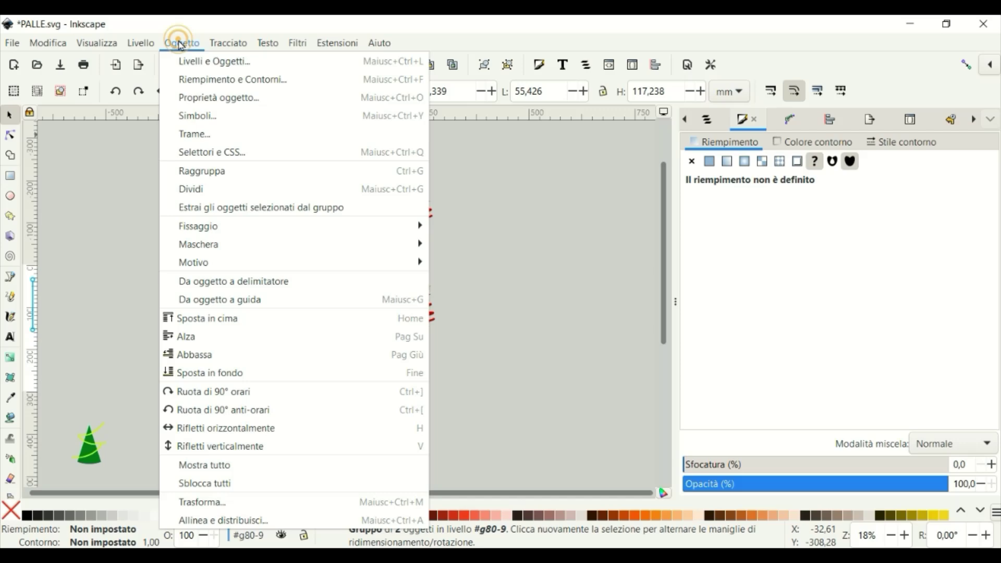
pyautogui.click(233, 175)
pyautogui.moveTo(454, 255); pyautogui.dragTo(393, 364)
pyautogui.click(177, 43)
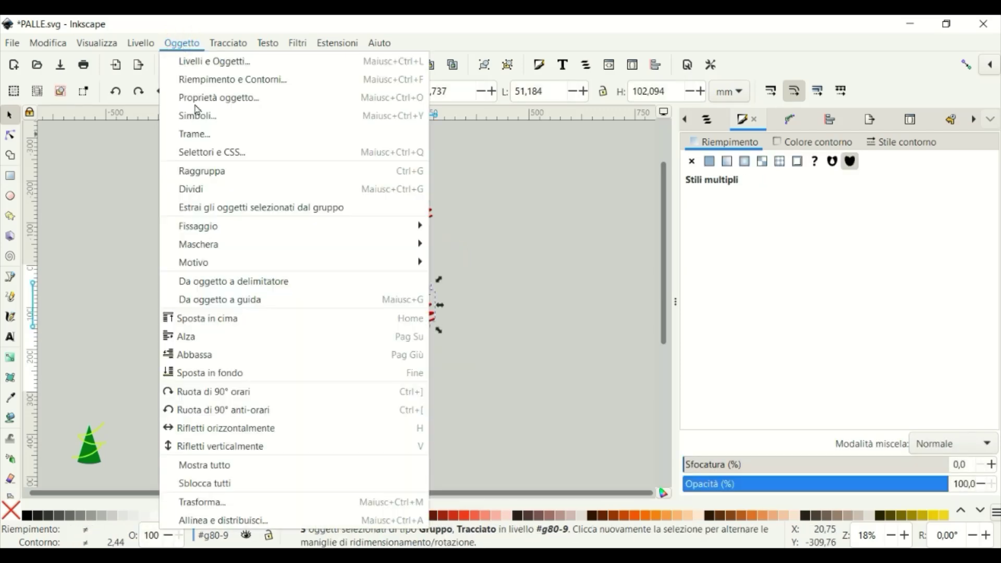
pyautogui.click(208, 171)
pyautogui.click(324, 243)
# - Distribute the five tree groups evenly by their horizontal centres
pyautogui.moveTo(223, 254); pyautogui.dragTo(511, 370)
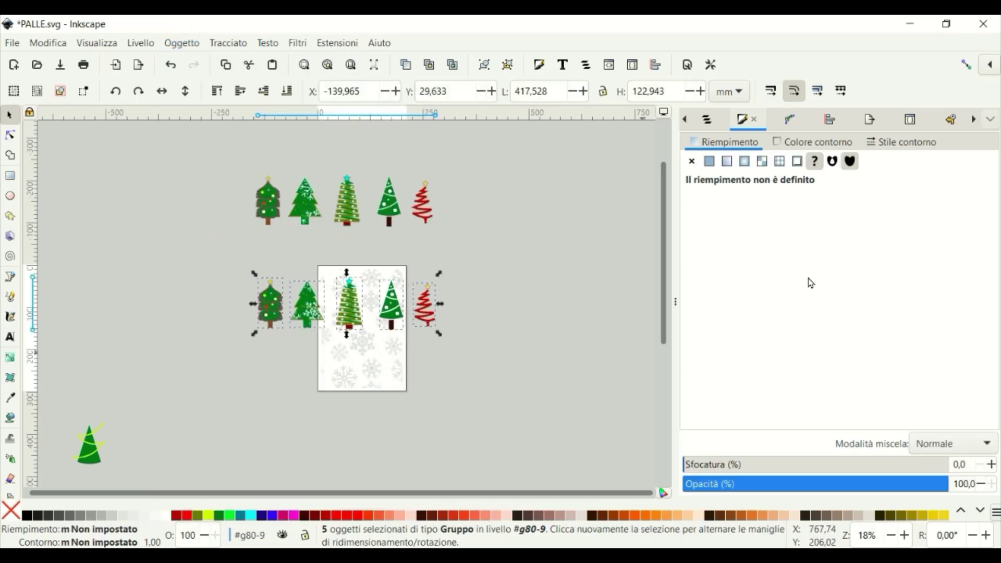
pyautogui.click(829, 121)
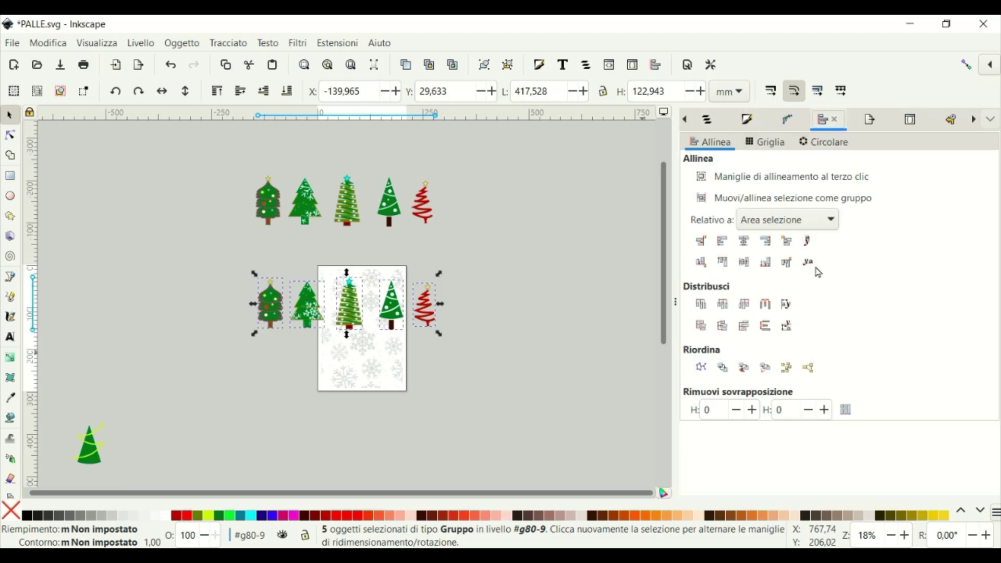
pyautogui.click(722, 304)
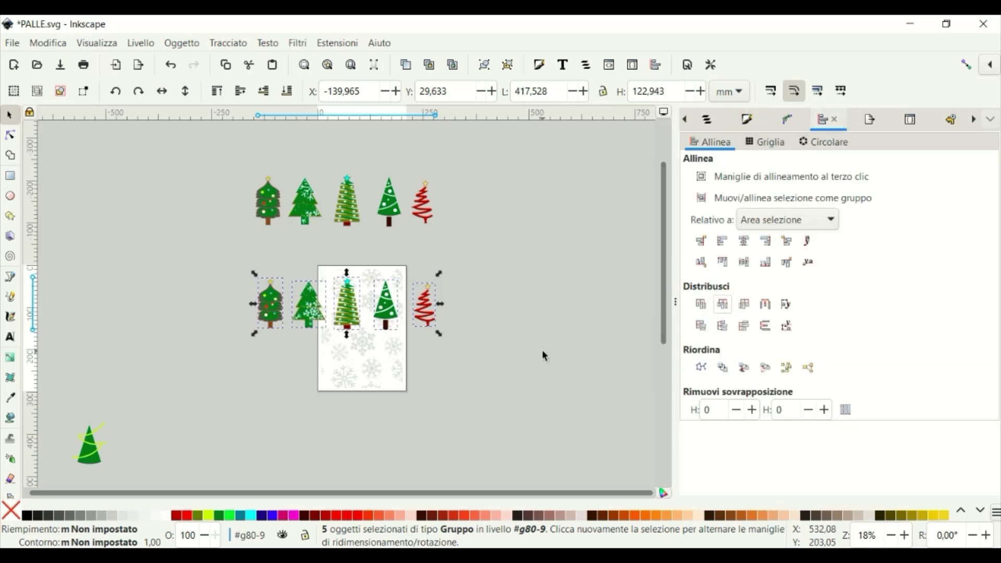
pyautogui.click(494, 312)
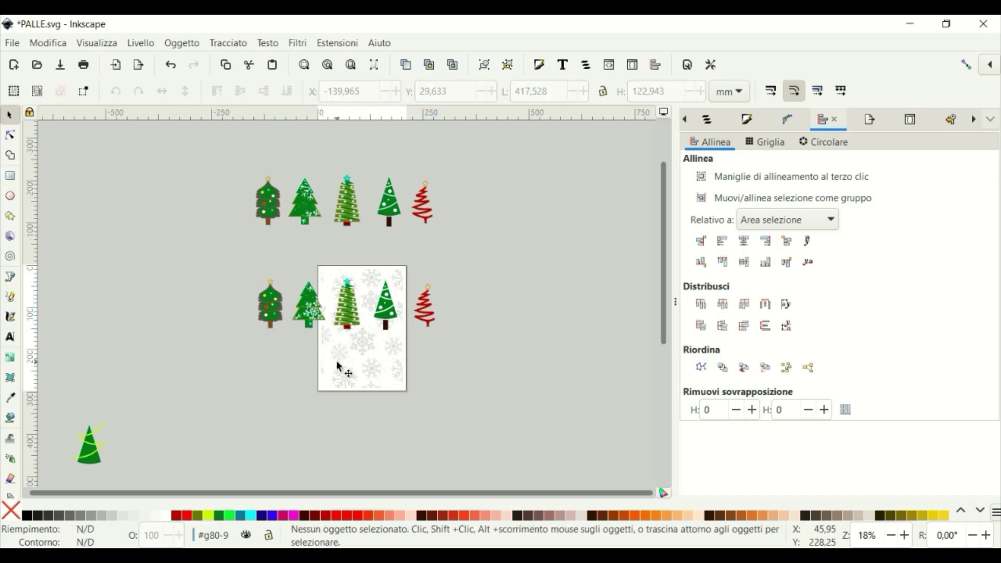
# - Stretch the snowflake rectangle to 472.43 mm wide behind the trees
pyautogui.click(324, 285)
pyautogui.moveTo(316, 392); pyautogui.dragTo(242, 390)
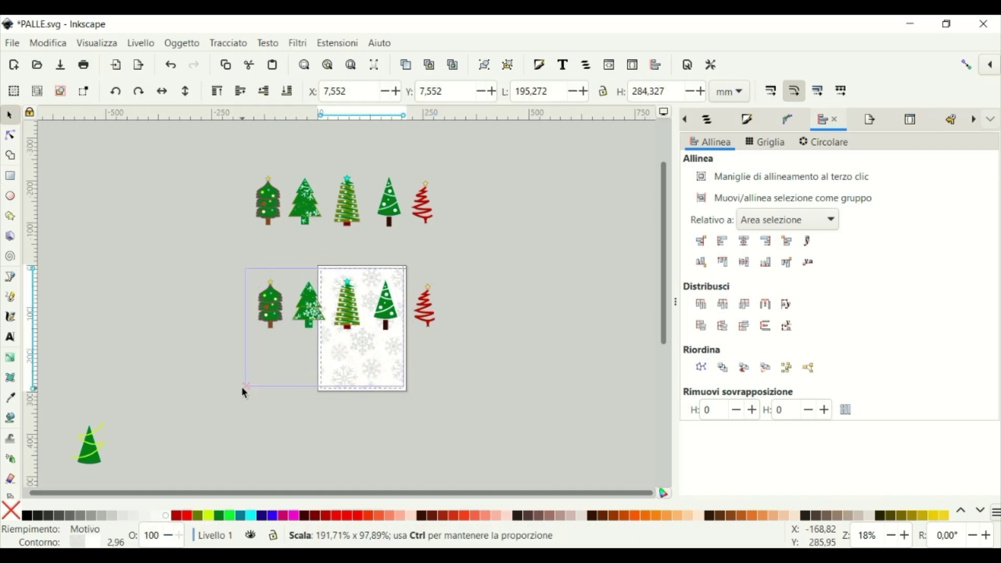
pyautogui.moveTo(414, 391); pyautogui.dragTo(455, 396)
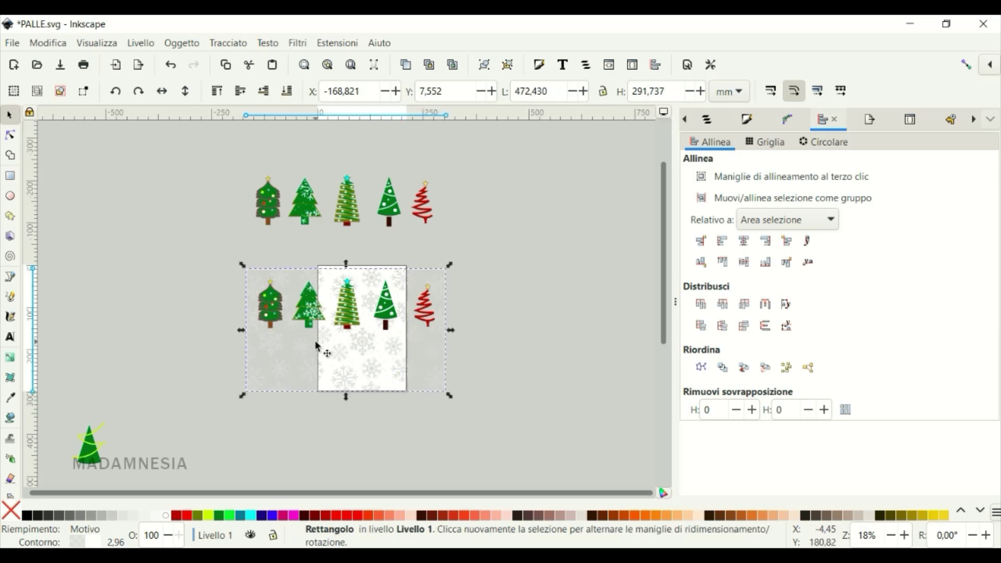
# - Move the snowflake rectangle aside to the upper right
pyautogui.click(519, 284)
pyautogui.click(389, 309)
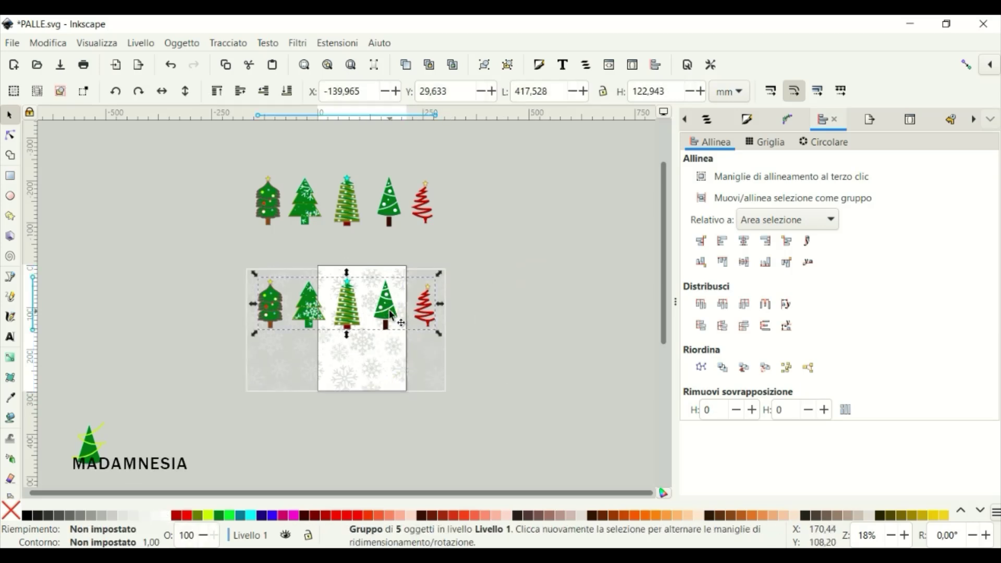
pyautogui.moveTo(446, 371); pyautogui.dragTo(646, 195)
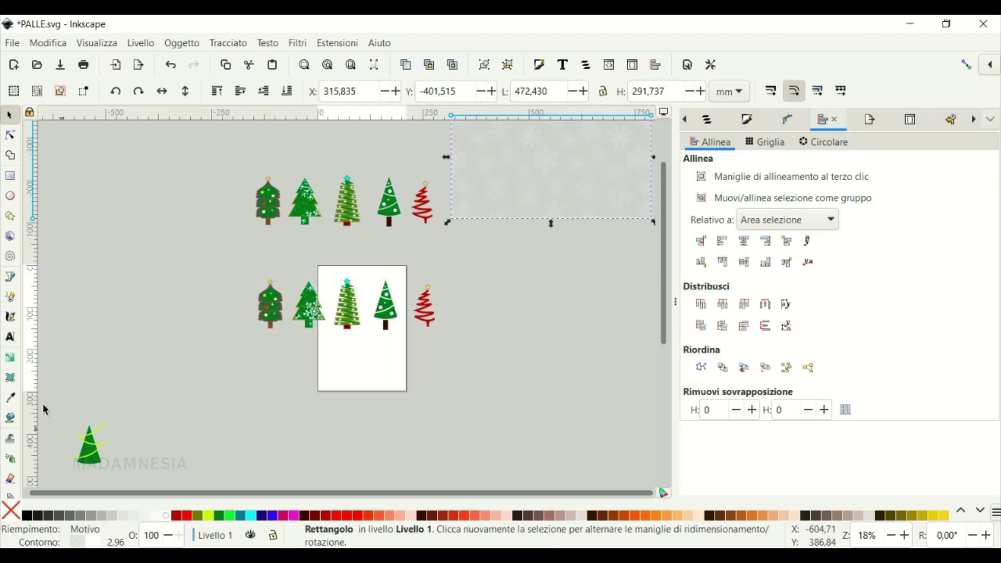
# - Draw a new pale pink rectangle across the lower page and make it taller
pyautogui.click(10, 176)
pyautogui.moveTo(252, 349); pyautogui.dragTo(453, 380)
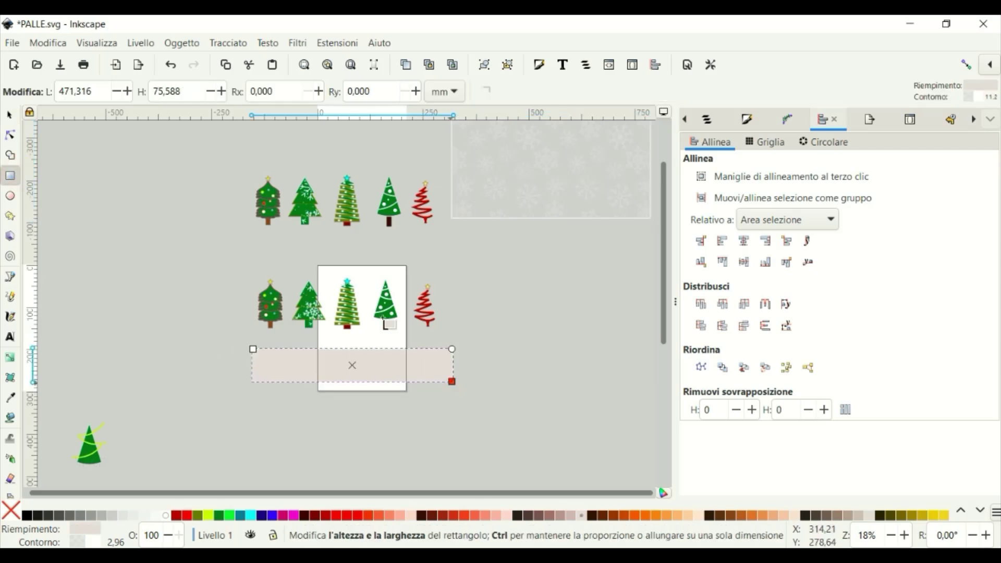
pyautogui.press('s')
pyautogui.moveTo(353, 384); pyautogui.dragTo(352, 444)
# - Place the tree row on the pink rectangle, bring it to the front, and select both
pyautogui.click(426, 313)
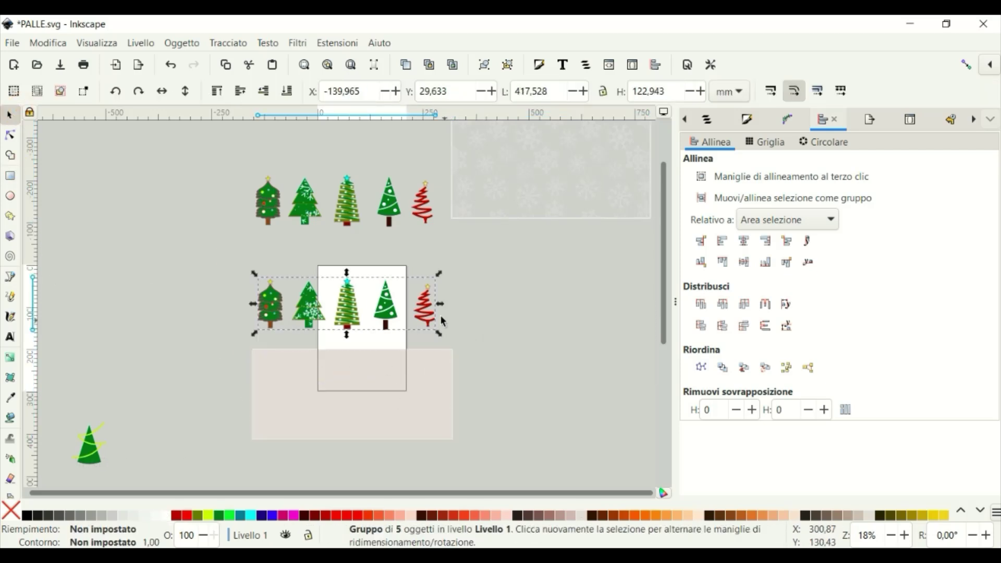
pyautogui.moveTo(436, 317); pyautogui.dragTo(443, 408)
pyautogui.click(184, 44)
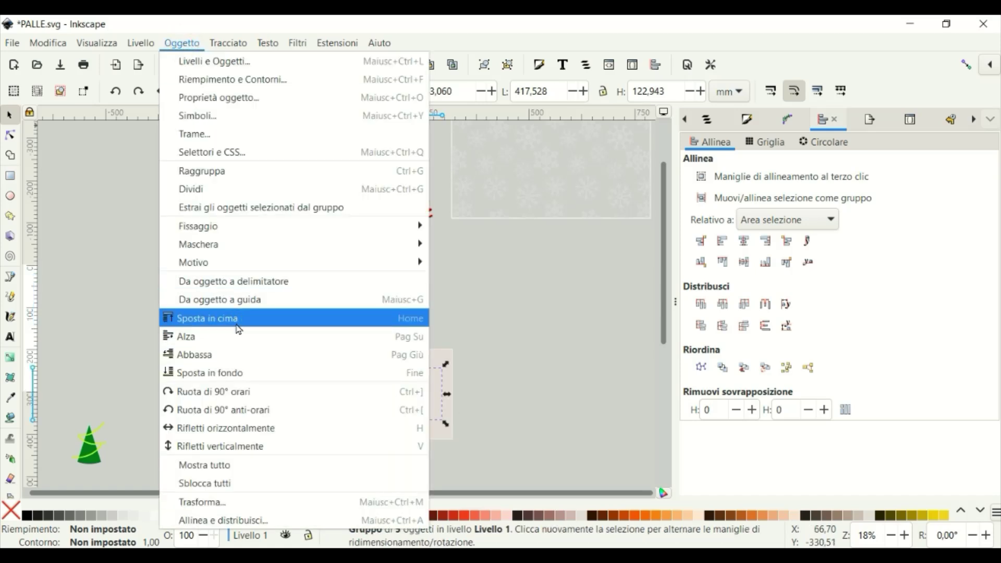
pyautogui.click(237, 319)
pyautogui.click(530, 331)
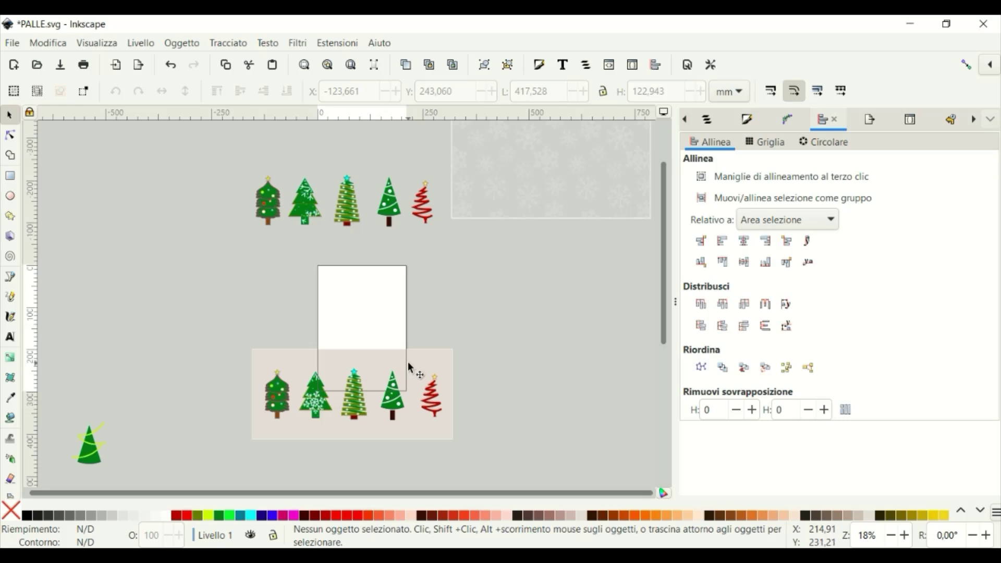
pyautogui.moveTo(466, 301); pyautogui.dragTo(181, 476)
# - Move the pink band and trees up and centre the trees horizontally on the band
pyautogui.moveTo(456, 413); pyautogui.dragTo(456, 380)
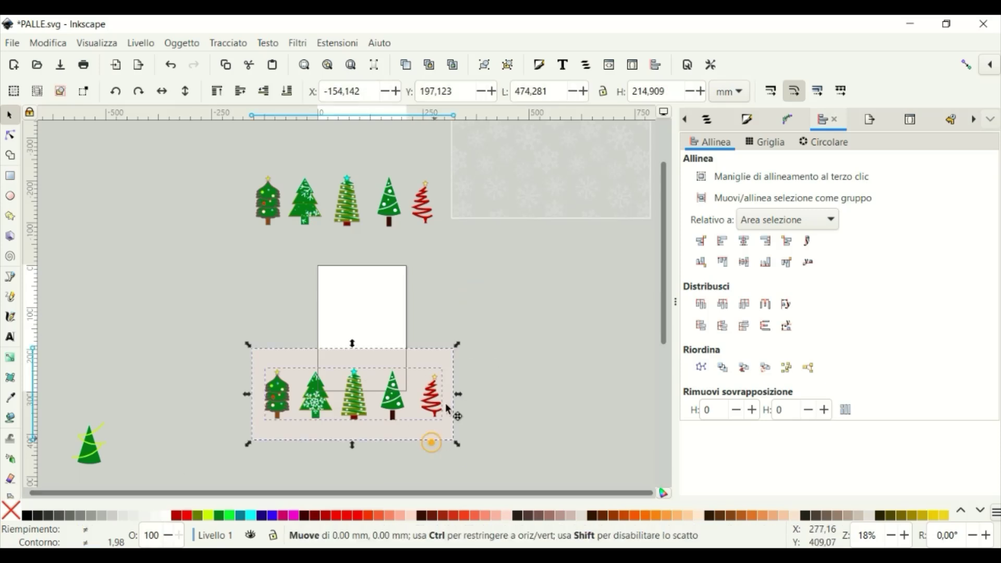
pyautogui.moveTo(501, 249); pyautogui.dragTo(196, 418)
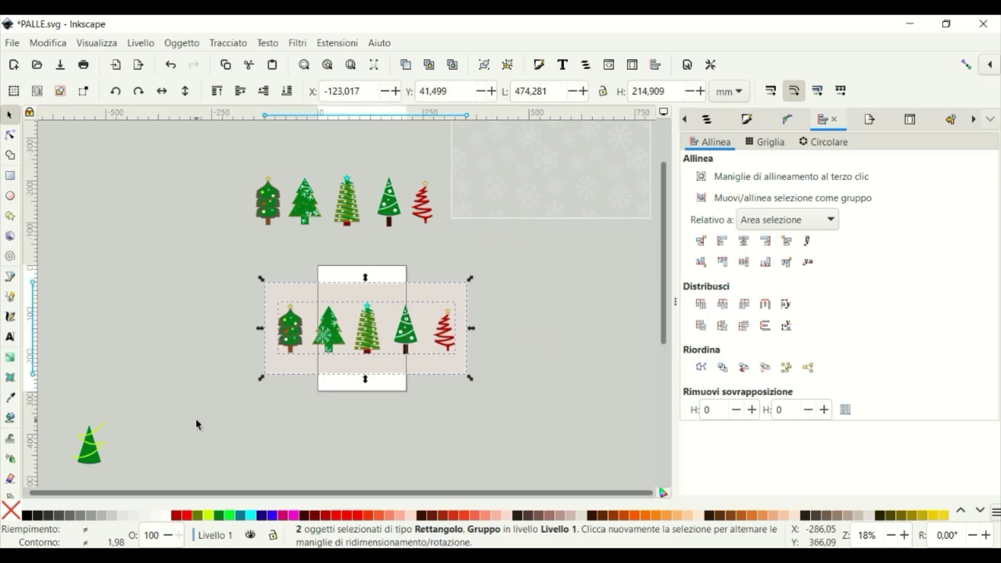
pyautogui.click(743, 241)
pyautogui.moveTo(506, 258); pyautogui.dragTo(211, 406)
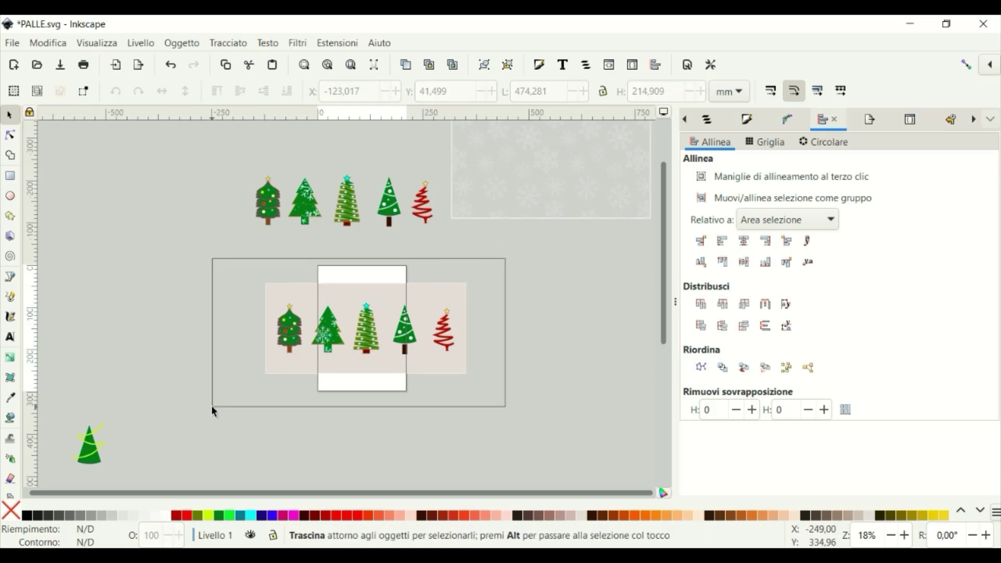
pyautogui.click(516, 332)
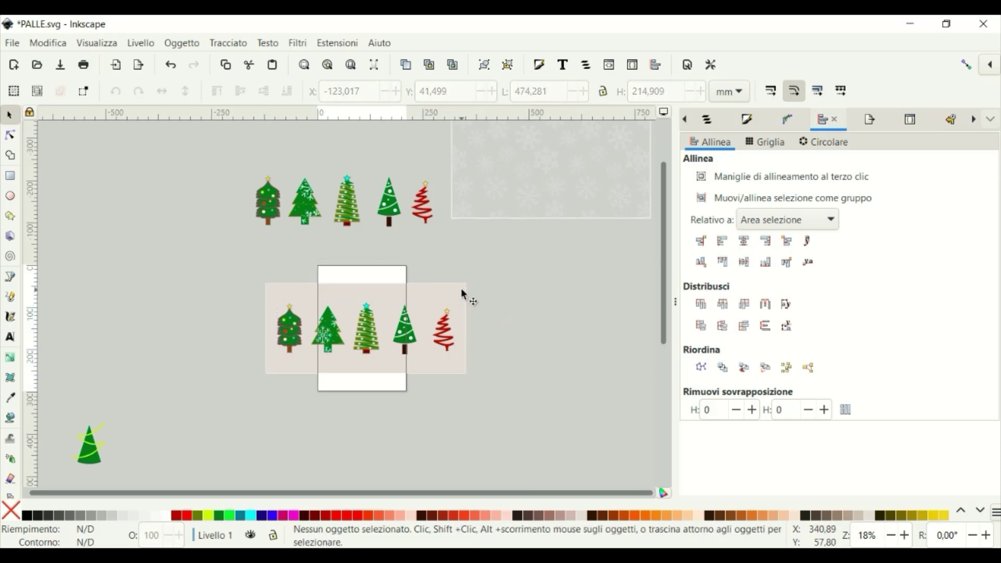
pyautogui.click(461, 287)
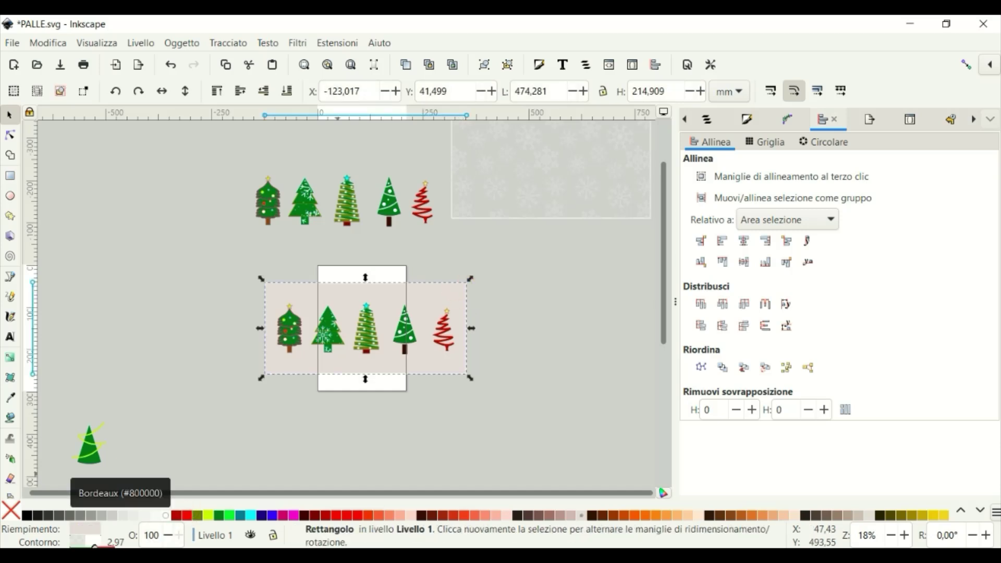
# - Duplicate the tree row with its rectangle and move the copy far left
pyautogui.moveTo(254, 252); pyautogui.dragTo(562, 415)
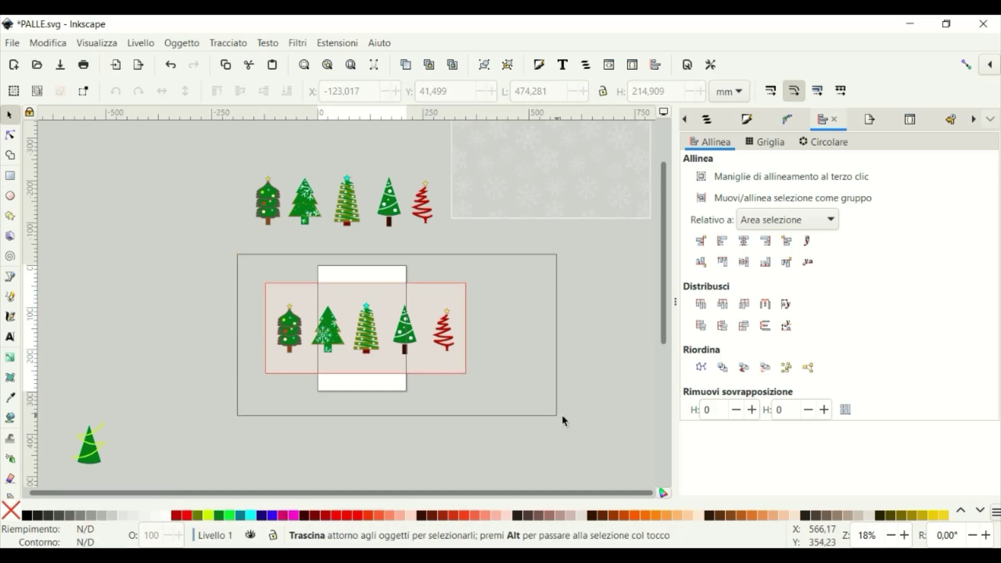
pyautogui.rightClick(443, 297)
pyautogui.rightClick(536, 291)
pyautogui.click(573, 302)
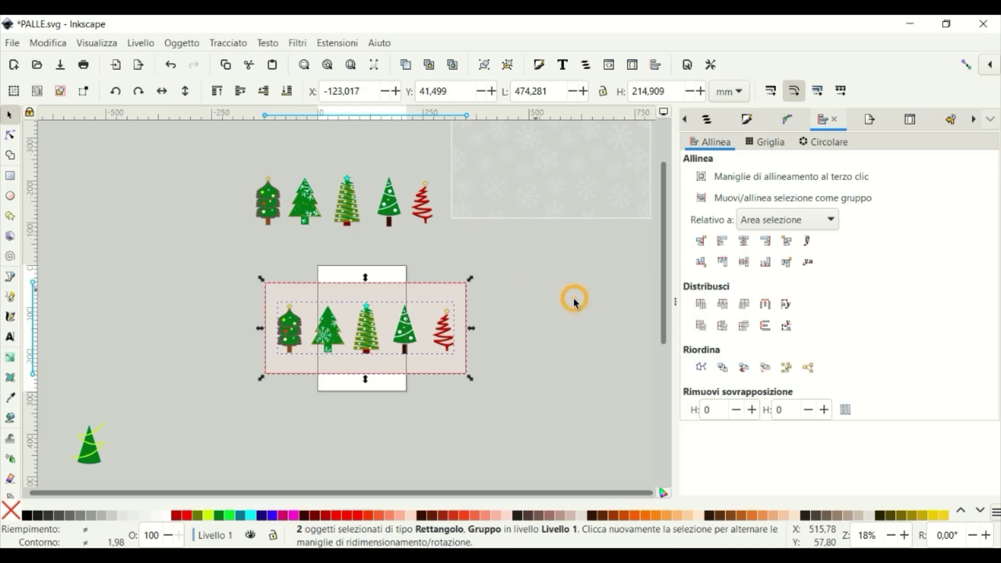
pyautogui.hotkey('ctrl', 'v')
pyautogui.moveTo(427, 282); pyautogui.dragTo(153, 242)
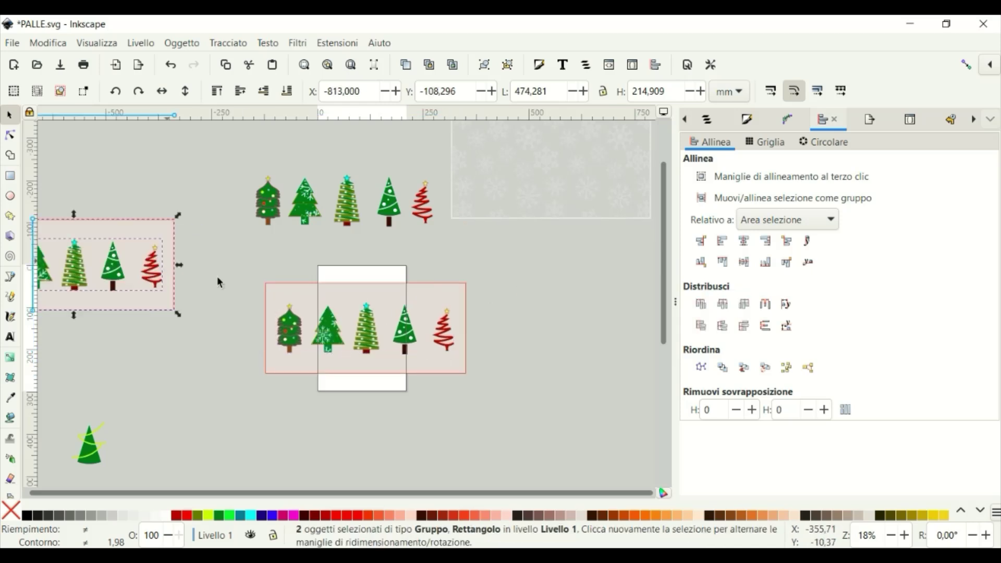
# - Group the original rectangle and trees, then convert the group into a pattern
pyautogui.moveTo(248, 263); pyautogui.dragTo(545, 416)
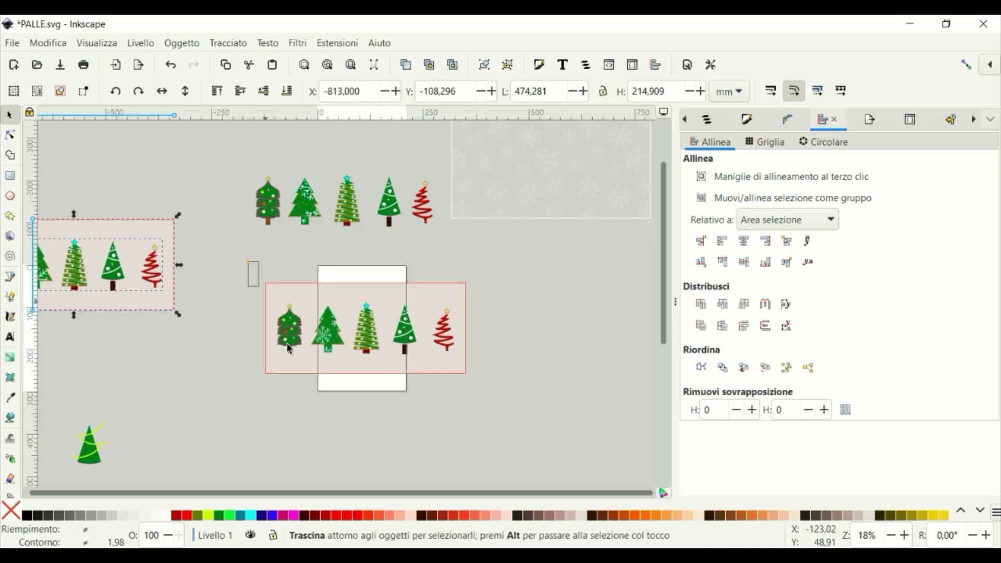
pyautogui.click(191, 43)
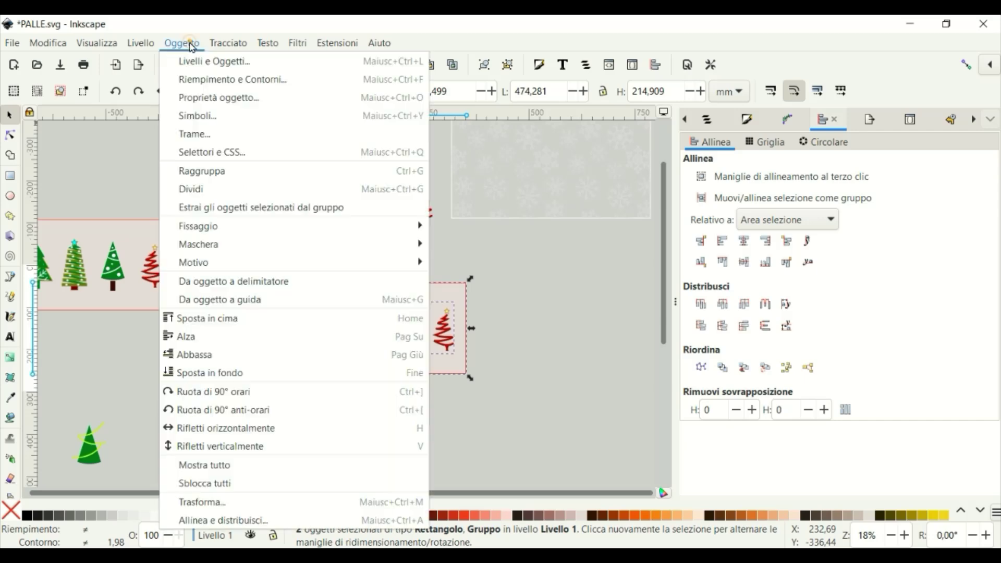
pyautogui.click(191, 171)
pyautogui.click(180, 44)
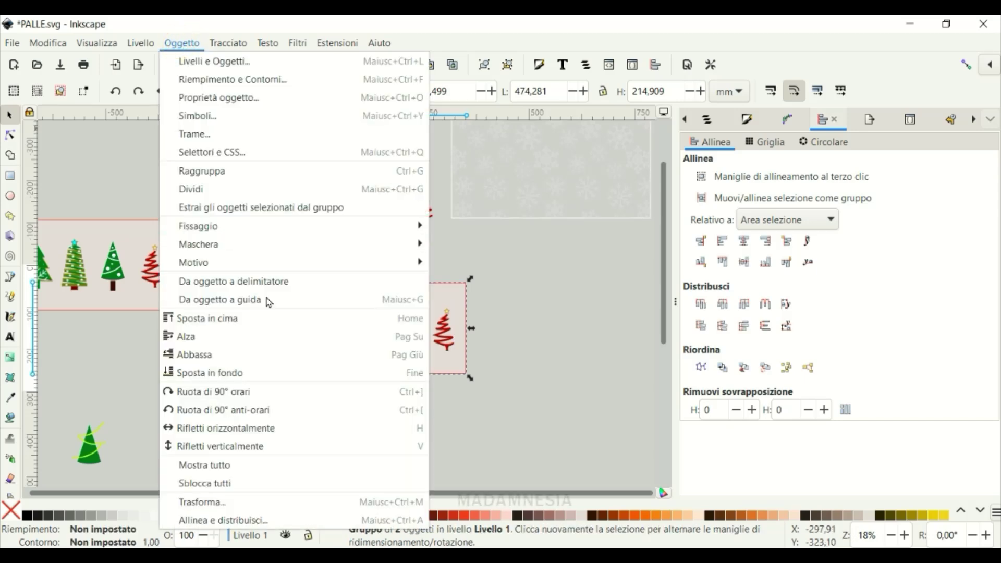
pyautogui.click(455, 262)
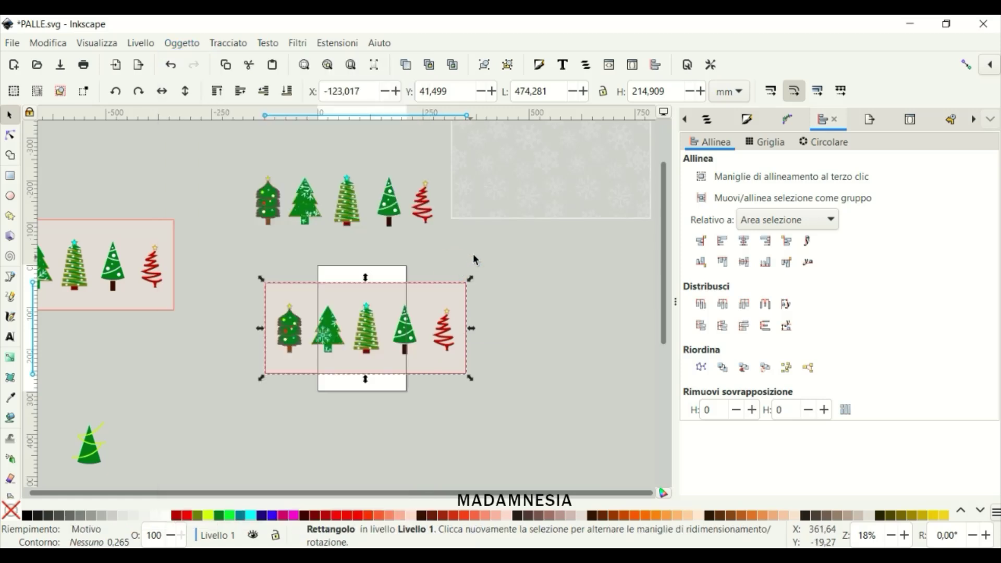
# - Shrink the tree pattern with its scale handle so the tiles repeat
pyautogui.moveTo(467, 375)
pyautogui.mouseDown()
pyautogui.moveTo(510, 420)
pyautogui.moveTo(359, 330)
pyautogui.moveTo(633, 495)
pyautogui.moveTo(660, 494)
pyautogui.mouseUp()
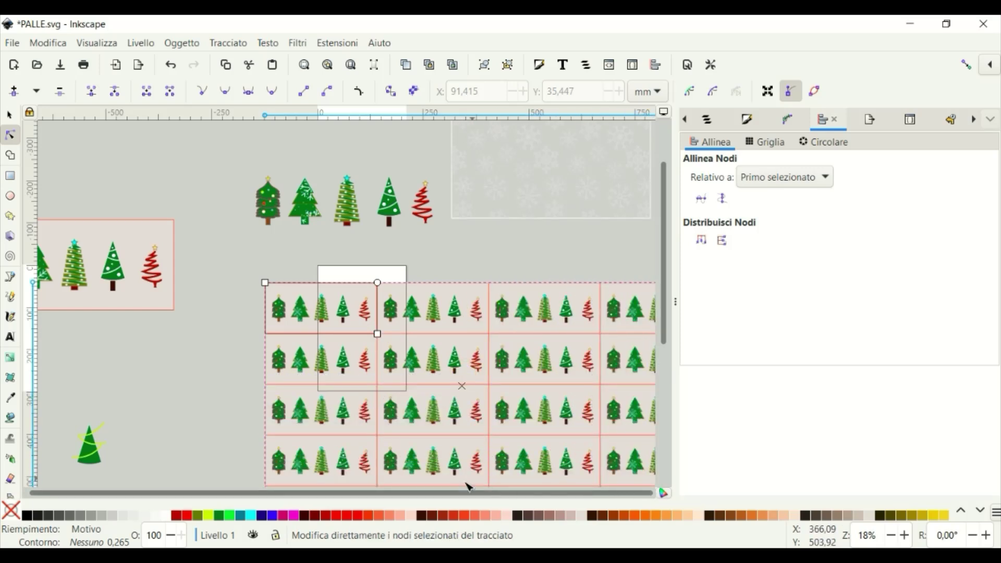
pyautogui.moveTo(676, 302); pyautogui.dragTo(970, 297)
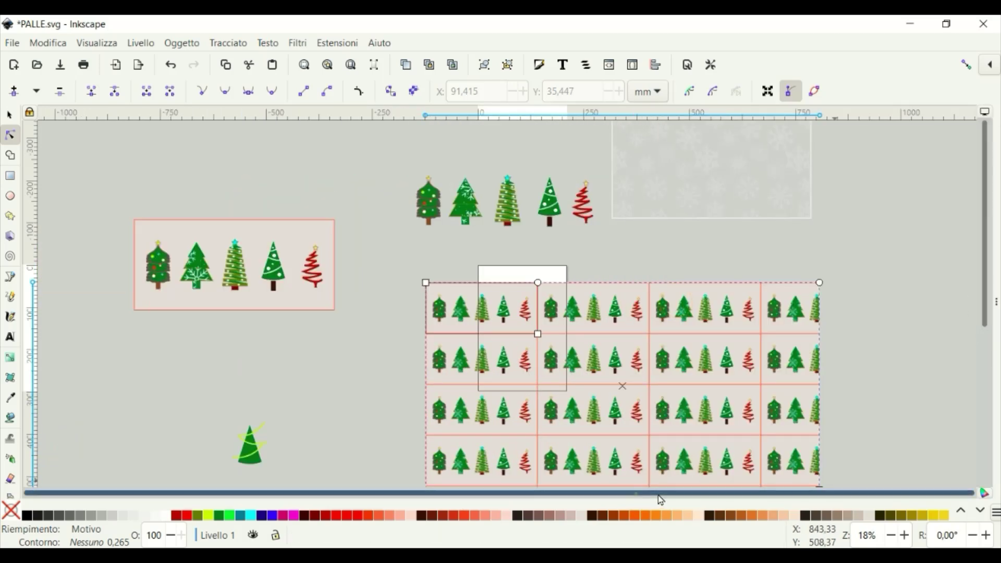
pyautogui.scroll(-2, 987, 323)
pyautogui.moveTo(820, 421)
pyautogui.mouseDown()
pyautogui.moveTo(593, 308)
pyautogui.moveTo(458, 224)
pyautogui.moveTo(523, 264)
pyautogui.moveTo(514, 261)
pyautogui.mouseUp()
# - Enlarge the pattern rectangle so the trees tile three across and four down
pyautogui.moveTo(685, 353)
pyautogui.mouseDown()
pyautogui.moveTo(699, 412)
pyautogui.moveTo(689, 388)
pyautogui.mouseUp()
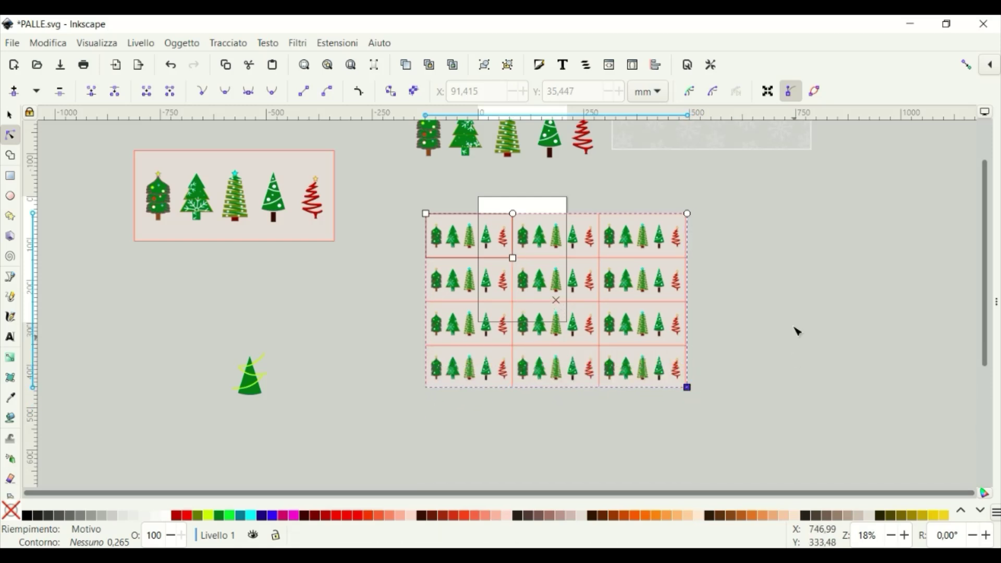
pyautogui.click(799, 331)
pyautogui.click(8, 114)
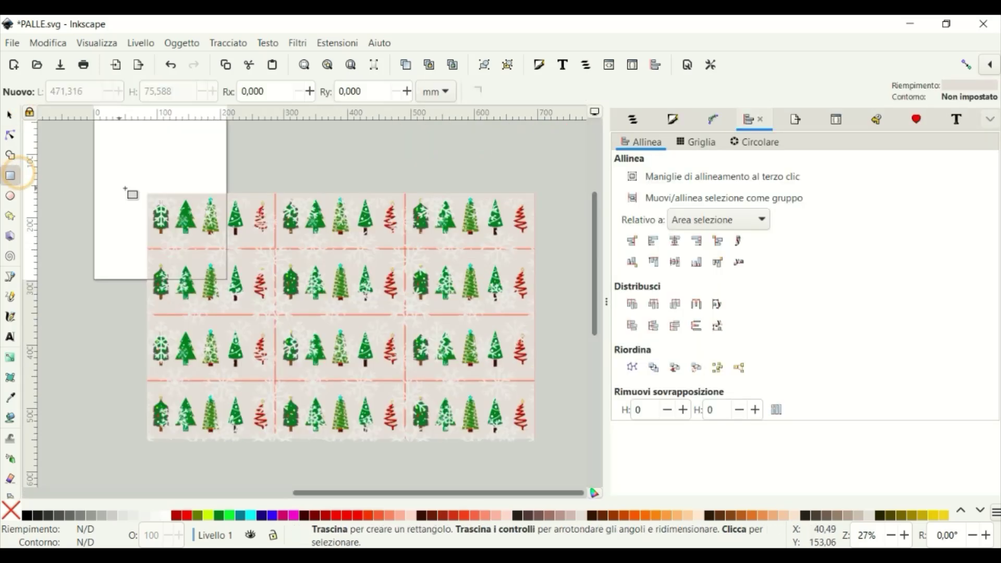
# - Draw a mauve rectangle at the back and stretch it to frame the tree sheet
pyautogui.moveTo(127, 182); pyautogui.dragTo(142, 453)
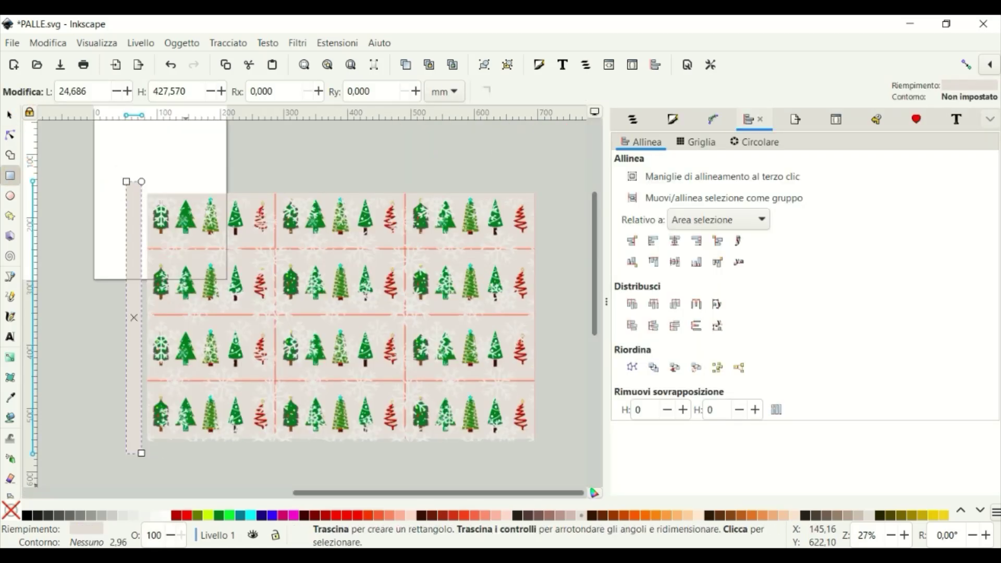
pyautogui.click(572, 516)
pyautogui.click(464, 516)
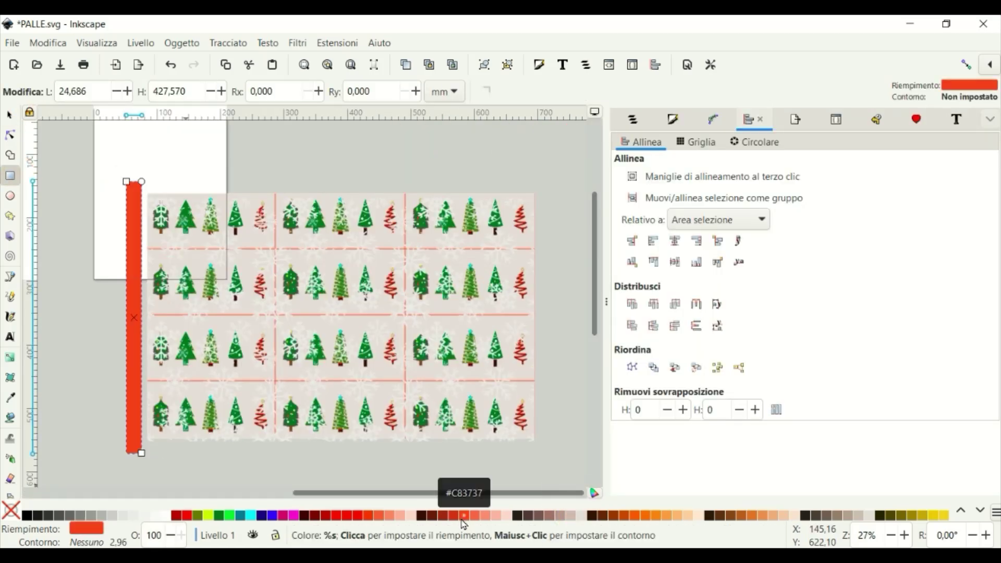
pyautogui.click(560, 515)
pyautogui.click(182, 43)
pyautogui.click(222, 372)
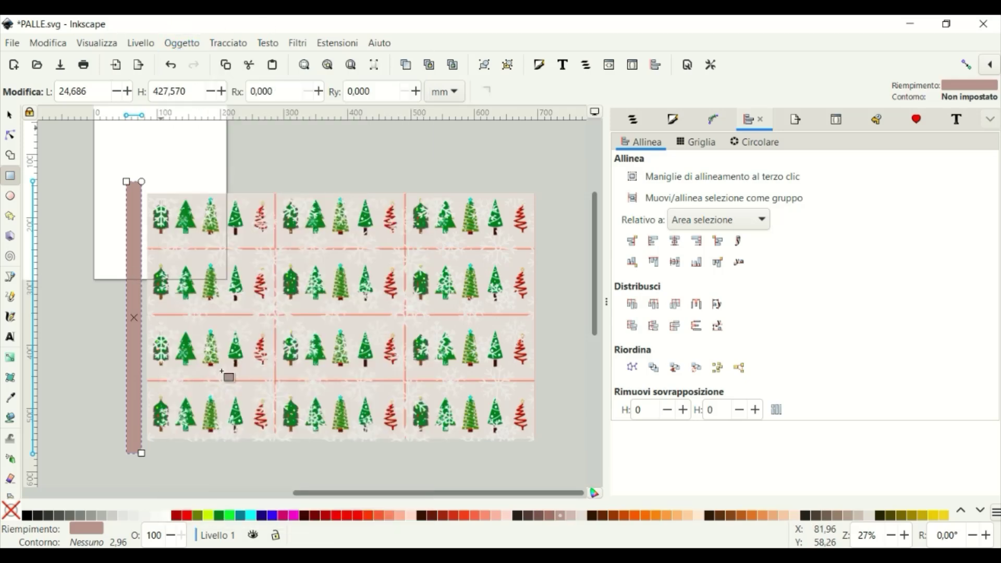
pyautogui.click(9, 115)
pyautogui.moveTo(147, 317); pyautogui.dragTo(493, 322)
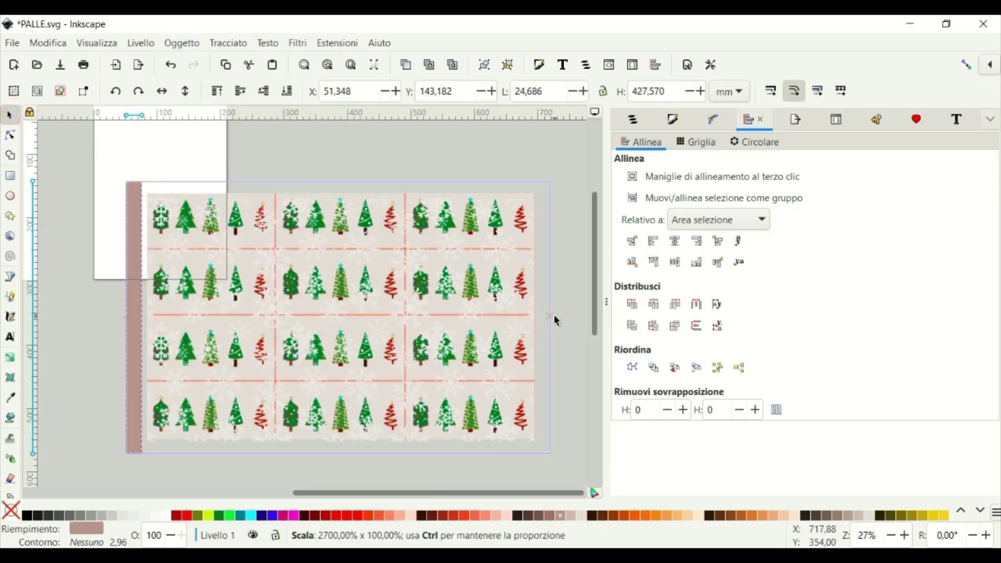
pyautogui.moveTo(554, 314); pyautogui.dragTo(552, 315)
# - Move the snowflake rectangle onto the sheet and lower it beneath the trees
pyautogui.click(394, 307)
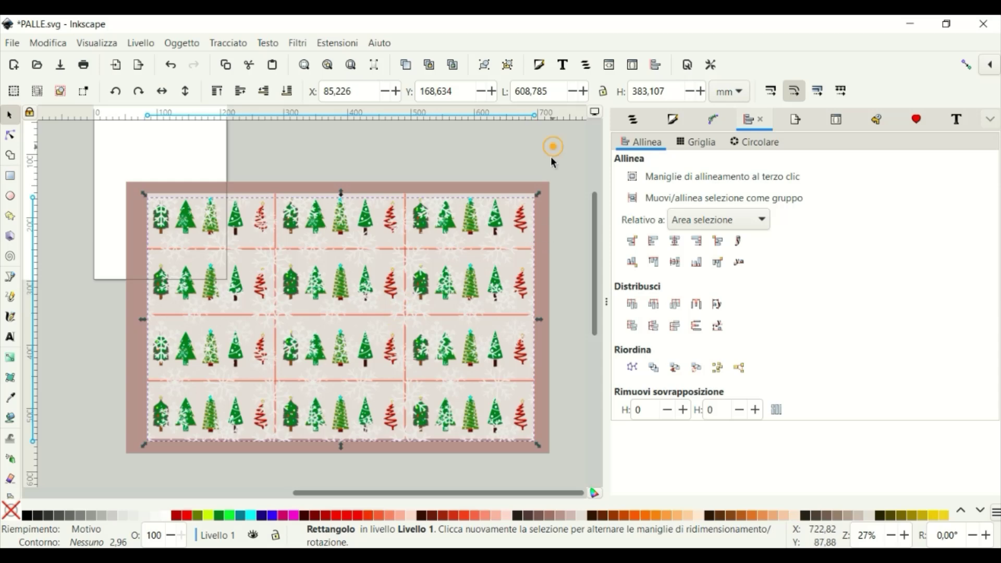
pyautogui.moveTo(552, 146); pyautogui.dragTo(302, 445)
pyautogui.click(468, 194)
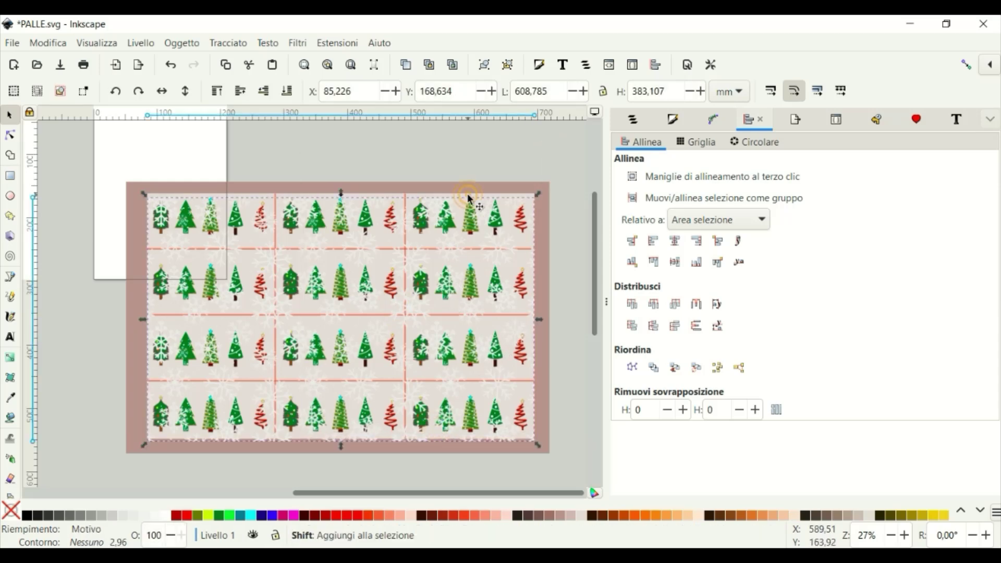
pyautogui.click(321, 431)
pyautogui.moveTo(320, 431); pyautogui.dragTo(342, 150)
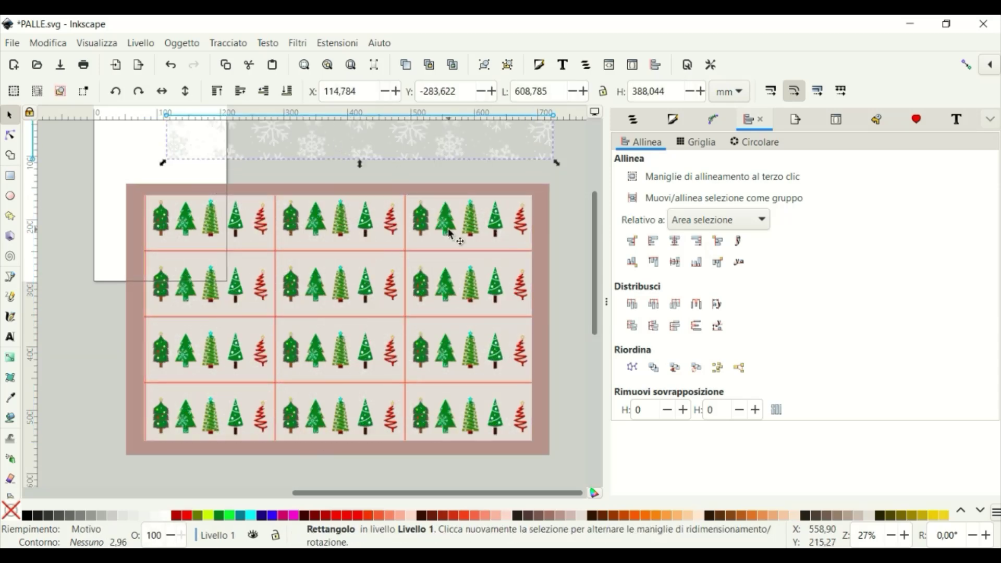
pyautogui.scroll(2, 599, 279)
pyautogui.moveTo(512, 152); pyautogui.dragTo(510, 306)
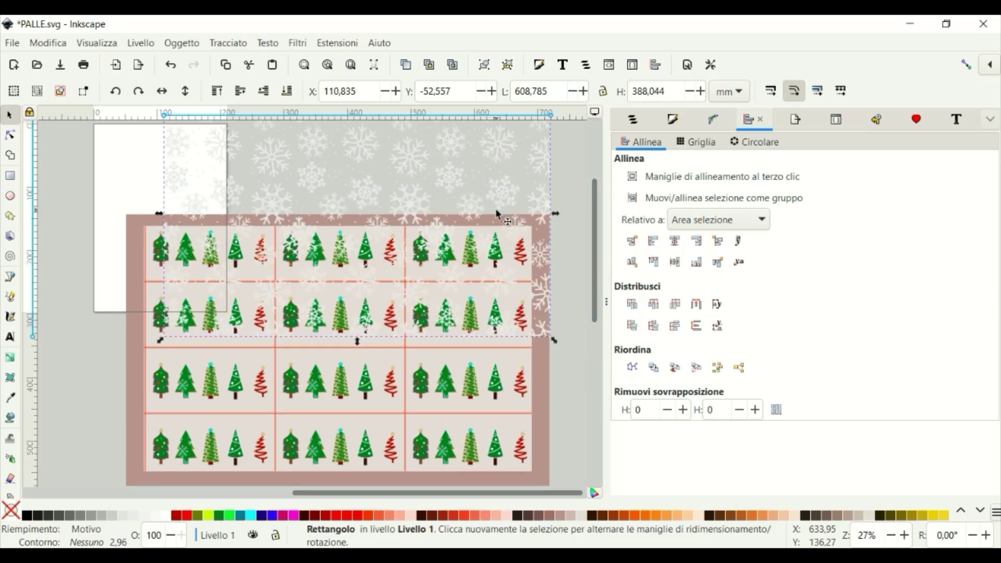
pyautogui.click(180, 43)
pyautogui.click(208, 355)
# - Resize the snowflake rectangle to cover the mauve frame, then select all three rectangles
pyautogui.moveTo(395, 176); pyautogui.dragTo(358, 289)
pyautogui.moveTo(320, 463); pyautogui.dragTo(323, 475)
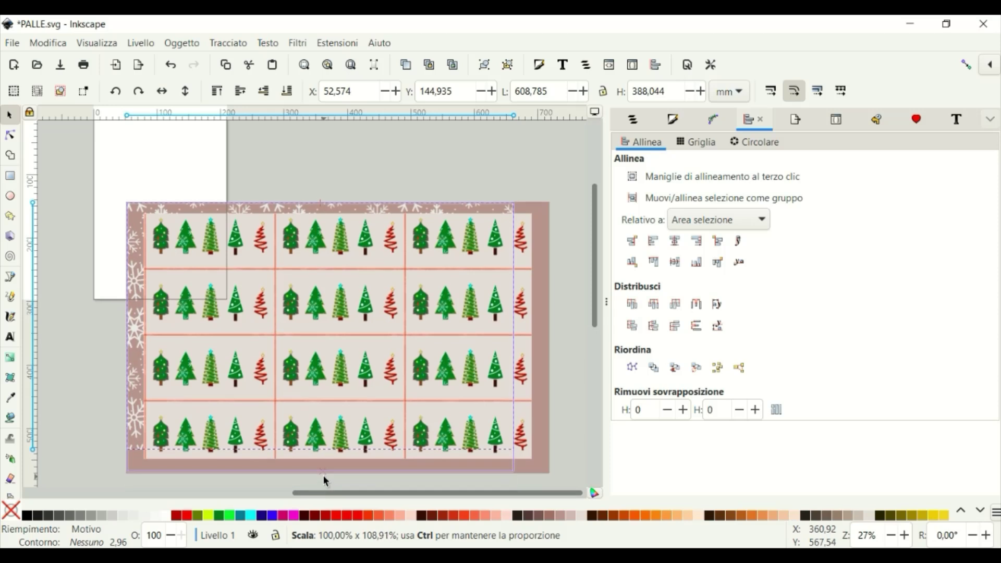
pyautogui.moveTo(520, 339); pyautogui.dragTo(554, 348)
pyautogui.click(569, 208)
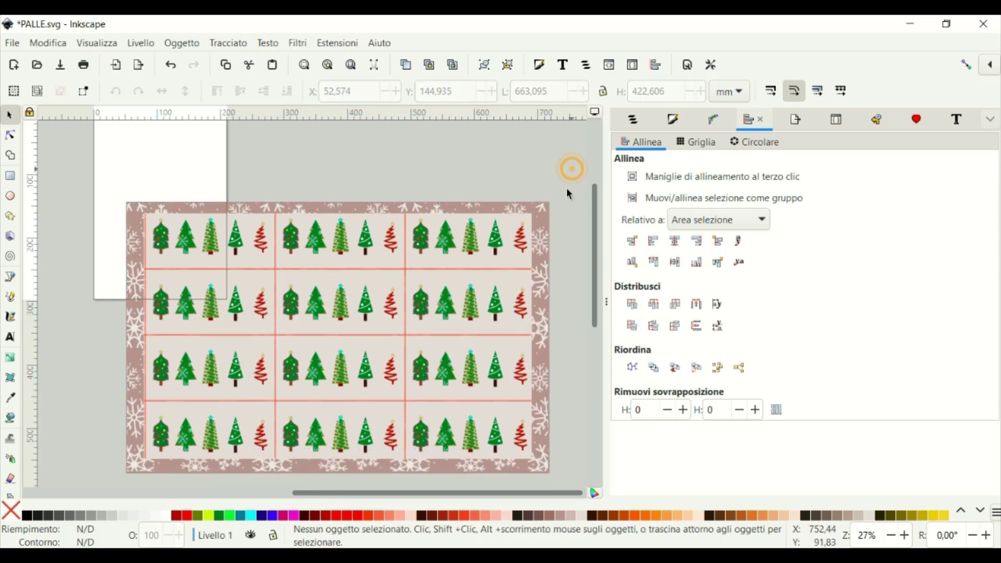
pyautogui.moveTo(566, 187); pyautogui.dragTo(111, 482)
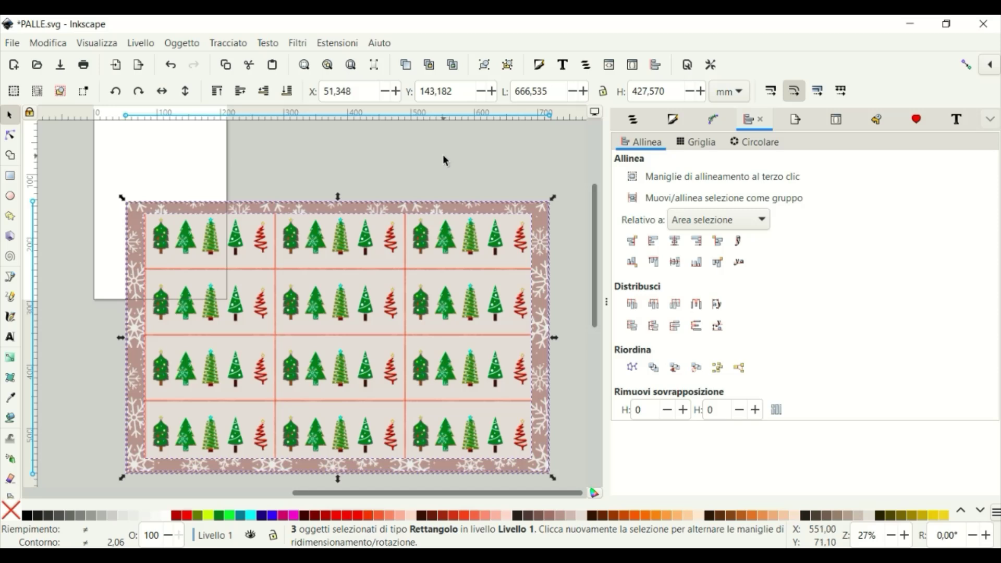
# - Select all three rectangles and save the document as PALLE.svg
pyautogui.click(518, 176)
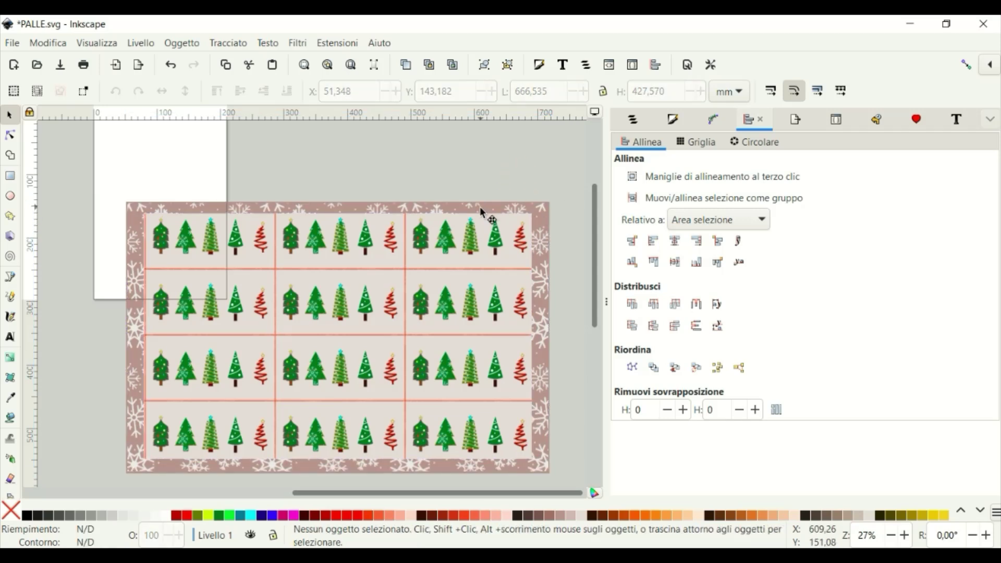
pyautogui.hotkey('ctrl', 'a')
pyautogui.scroll(-1, 480, 207)
pyautogui.click(14, 46)
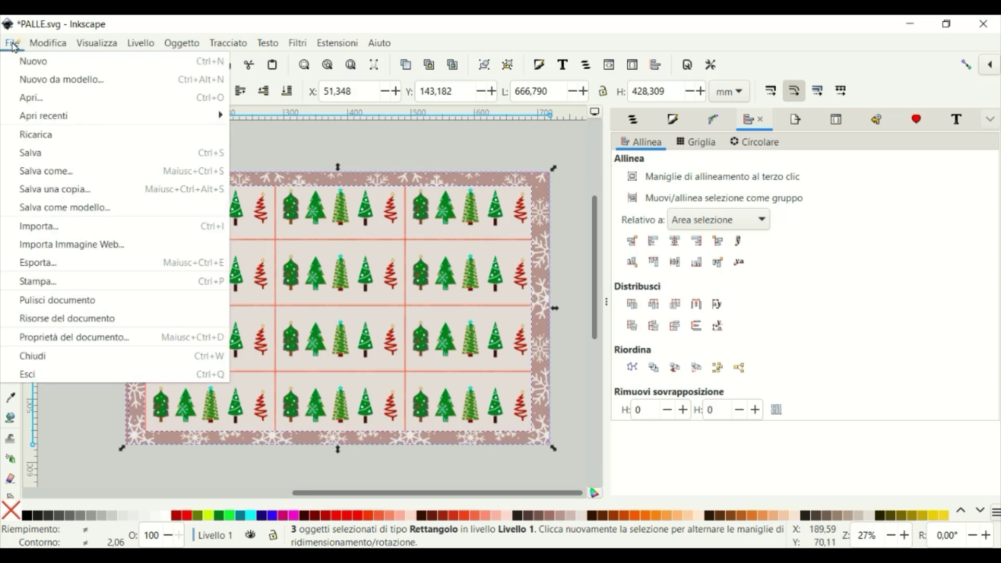
pyautogui.click(25, 152)
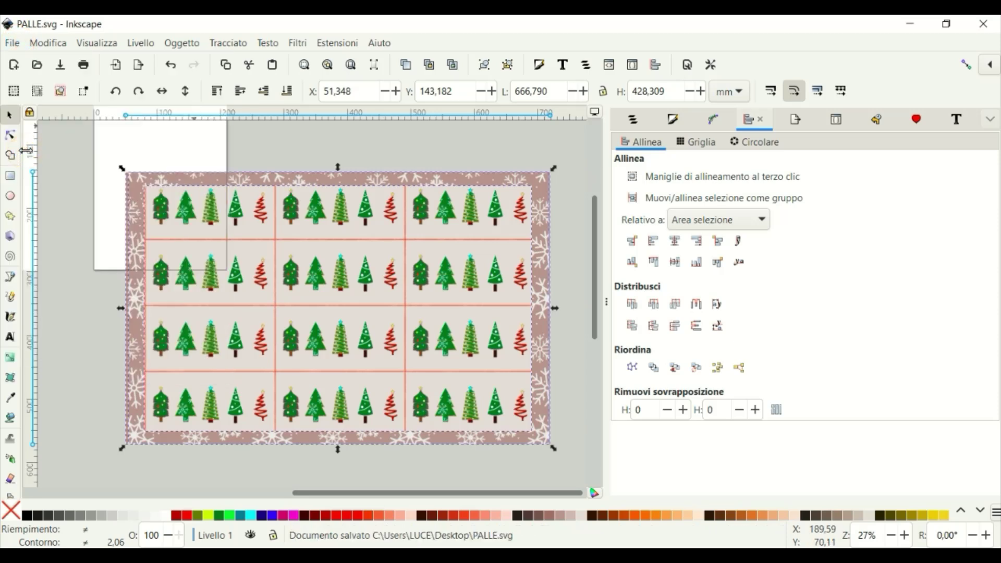
# - Export the selected sheet as the 2363 × 1518 px PNG rect245.png
pyautogui.click(13, 45)
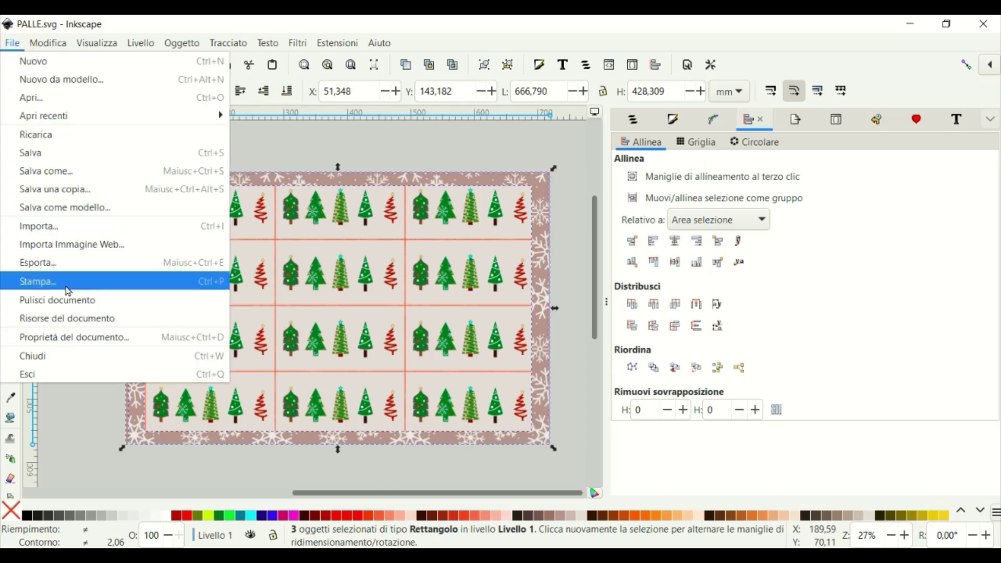
pyautogui.click(36, 263)
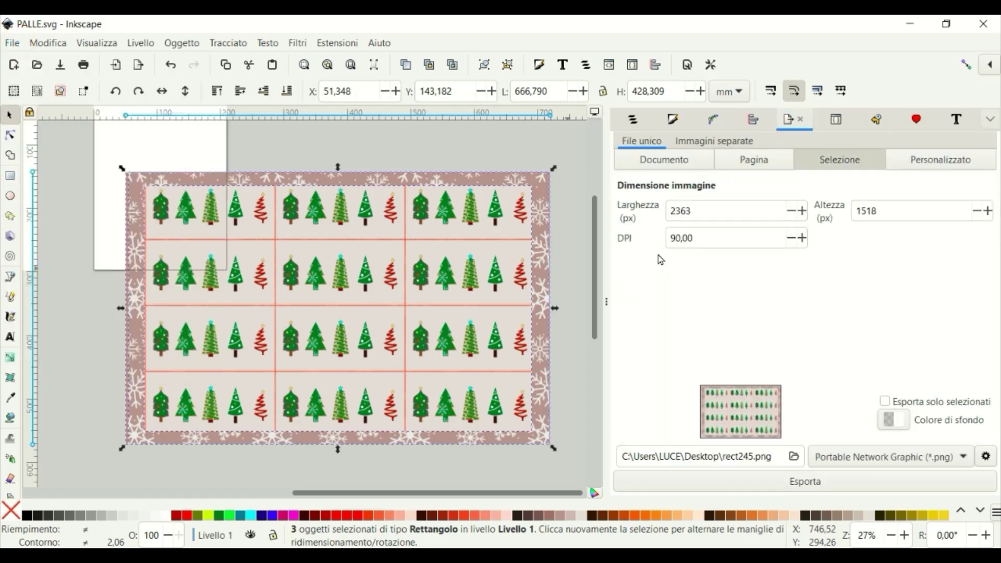
pyautogui.click(835, 488)
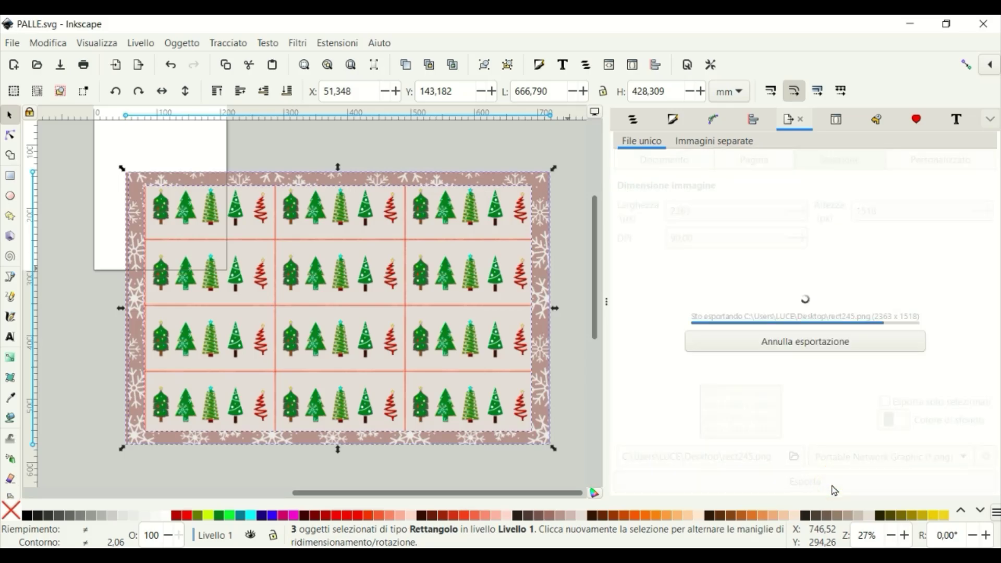